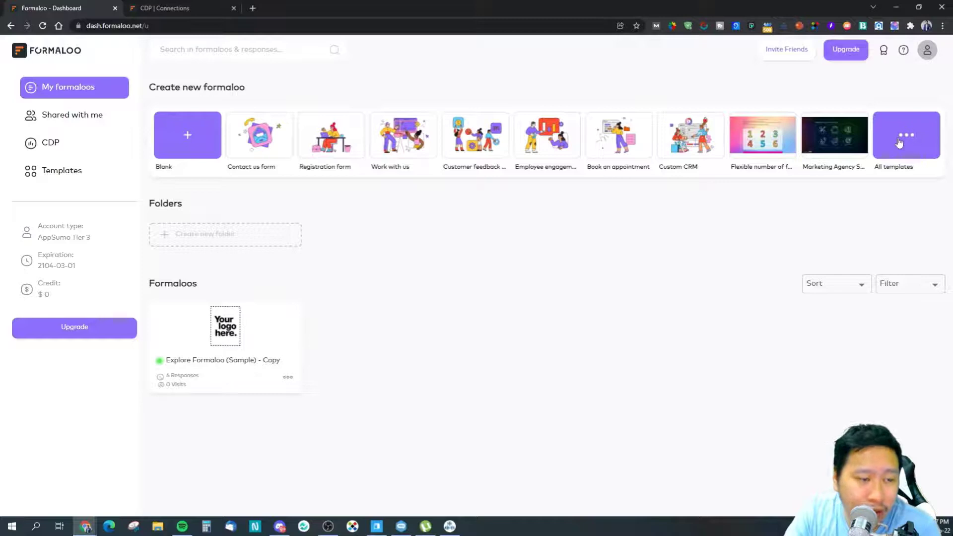
Step: Browse the ready-made template gallery, then return to My formaloos and start a Blank form
click(87, 172)
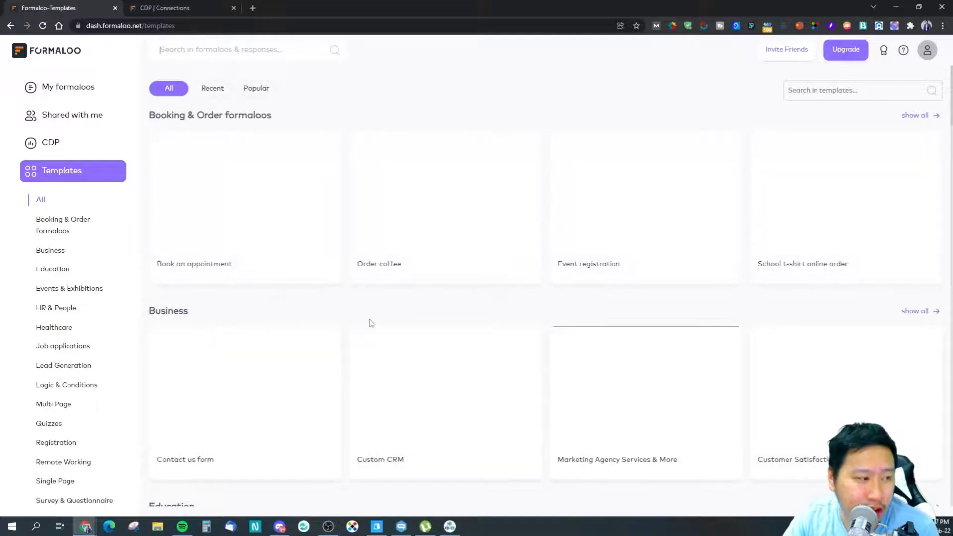
scroll(472, 330, down, 15)
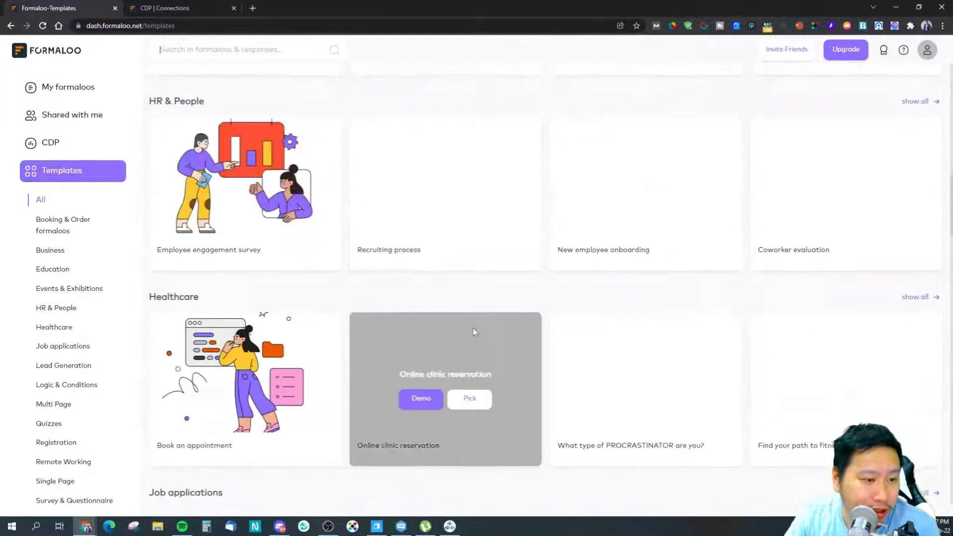
scroll(474, 332, down, 20)
scroll(474, 332, down, 10)
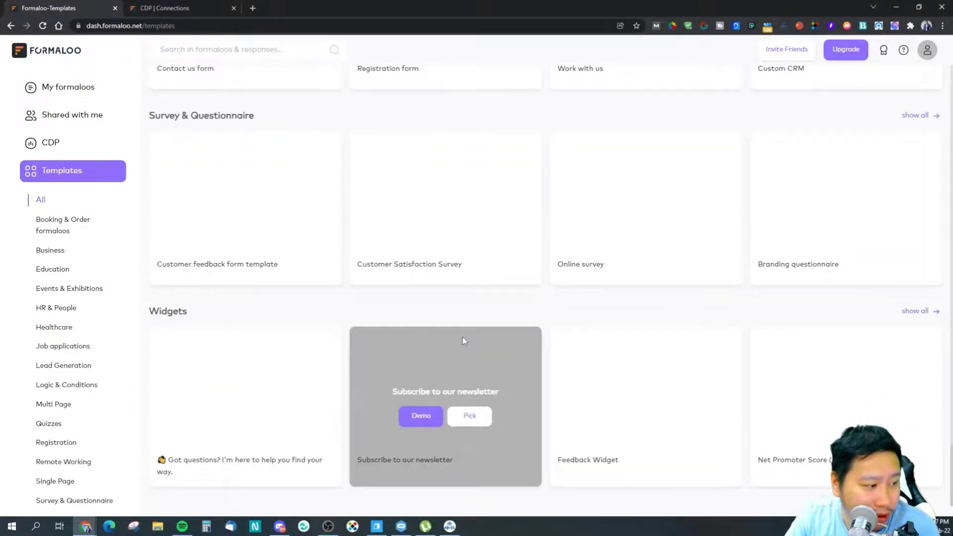
scroll(397, 285, up, 7)
scroll(422, 291, up, 1)
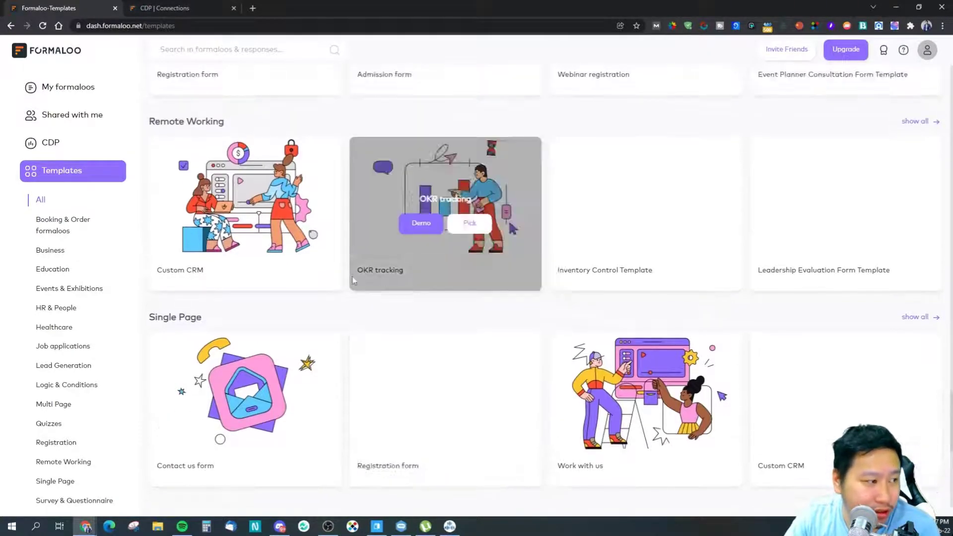
scroll(337, 283, up, 20)
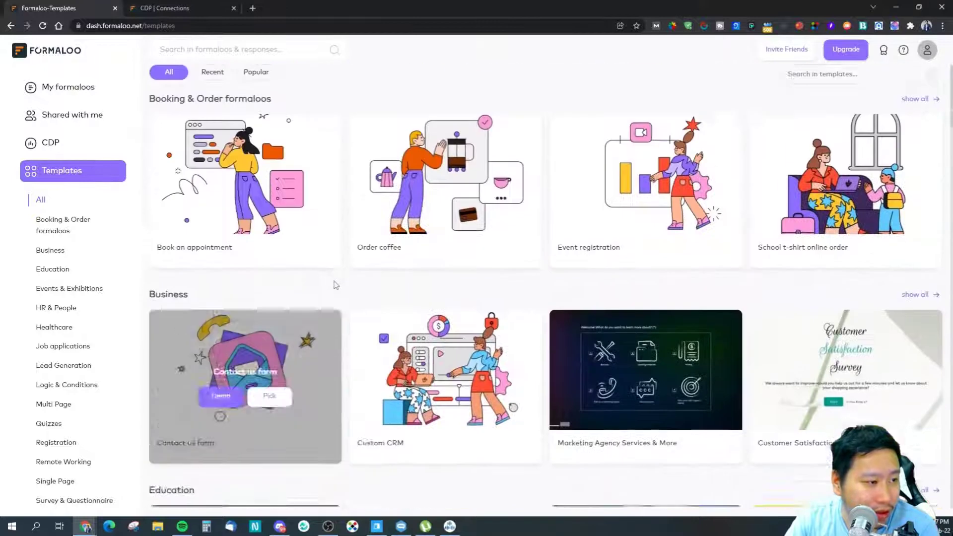
click(77, 88)
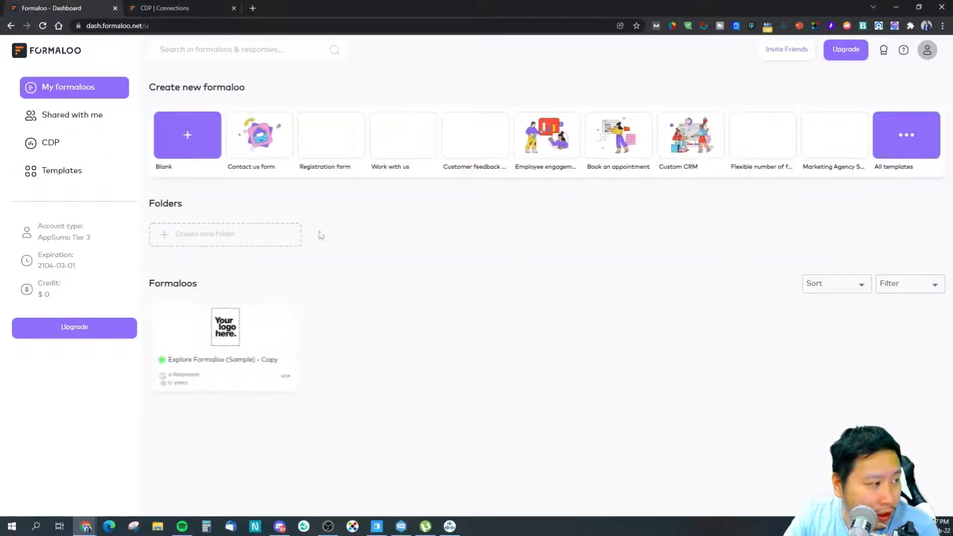
click(195, 151)
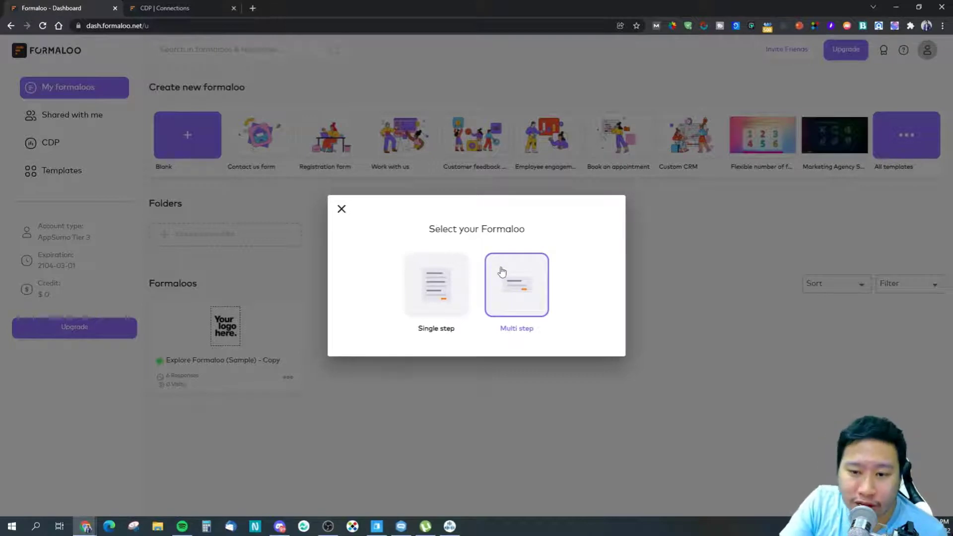
Step: Make the new form Multi step, trying the Single step and Widget types before settling back on Multi step
click(515, 284)
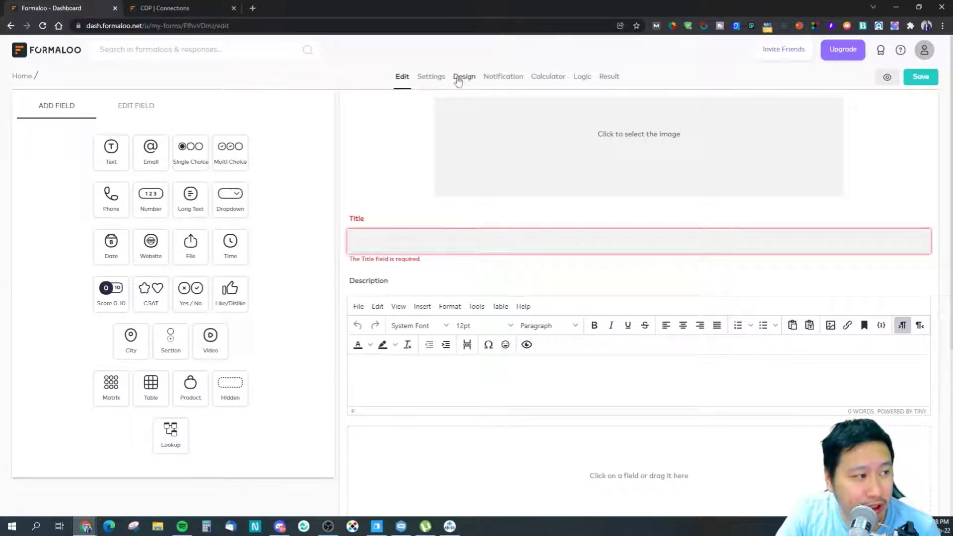
click(455, 78)
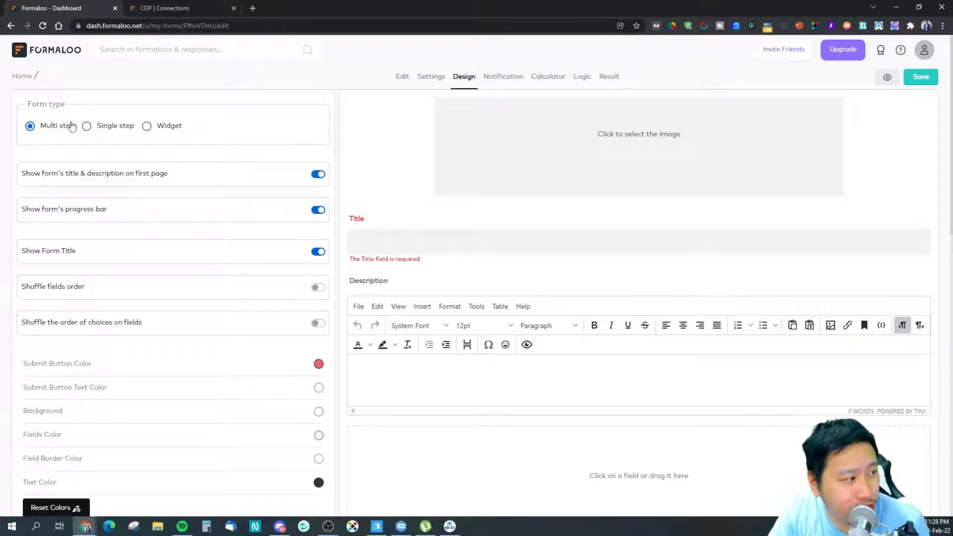
click(86, 129)
click(48, 129)
click(146, 127)
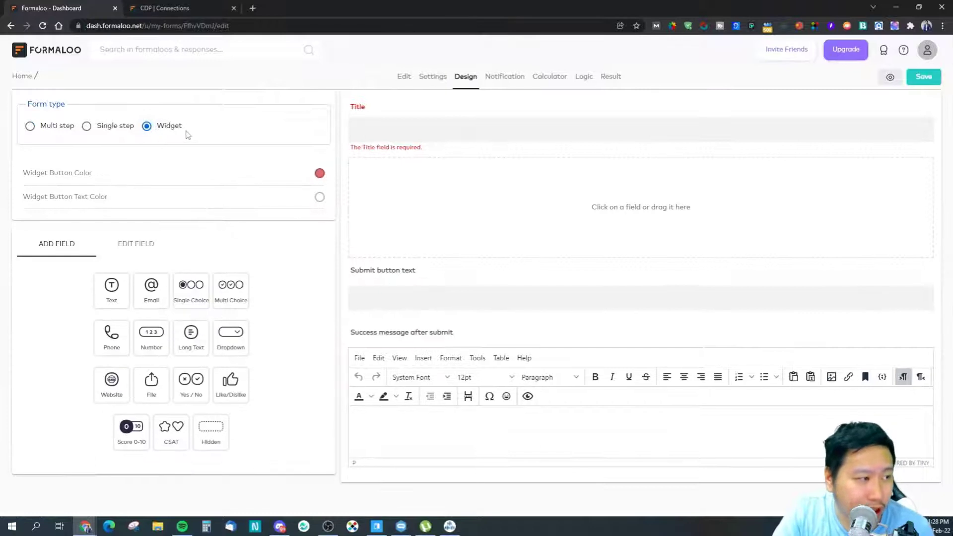
click(44, 133)
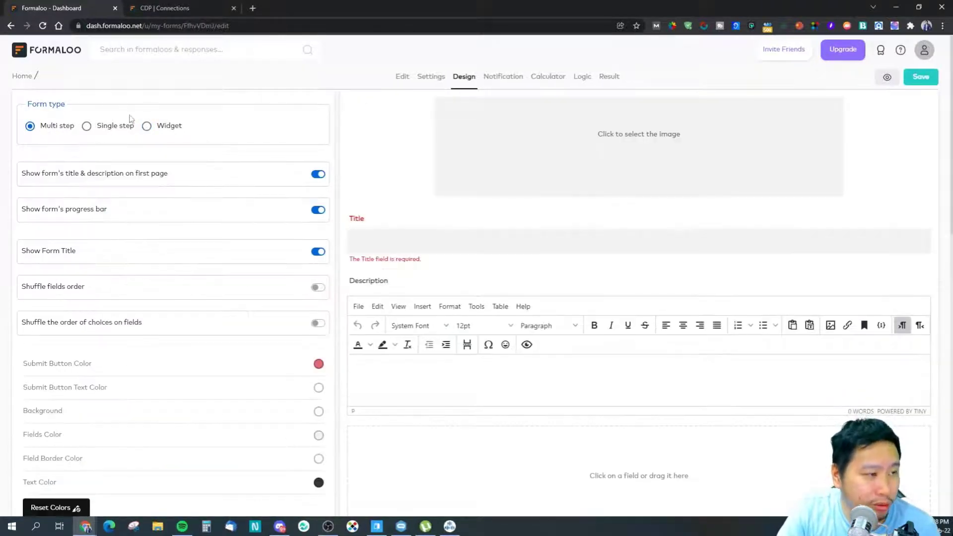
click(401, 79)
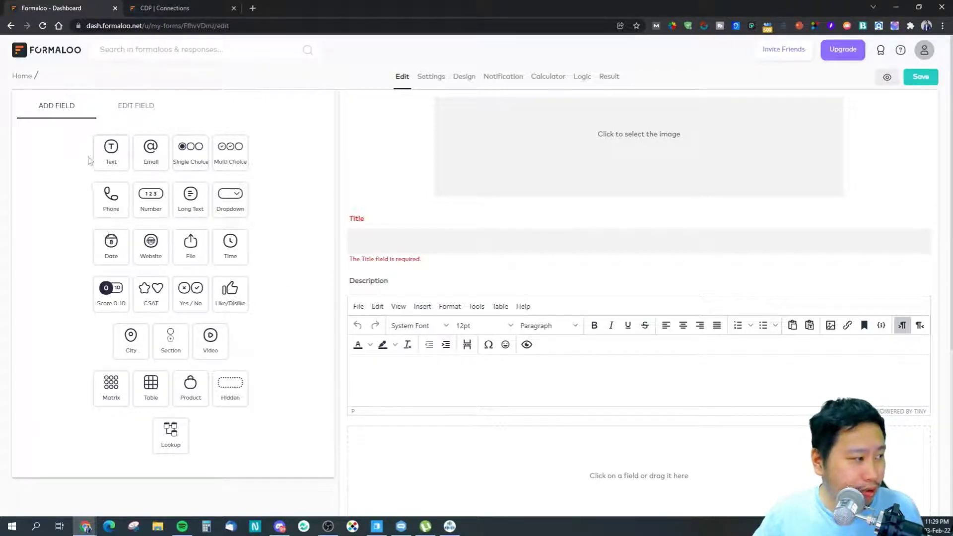
Step: Title the form 'Test', give it the description 'test', and add a Single Choice question
click(446, 247)
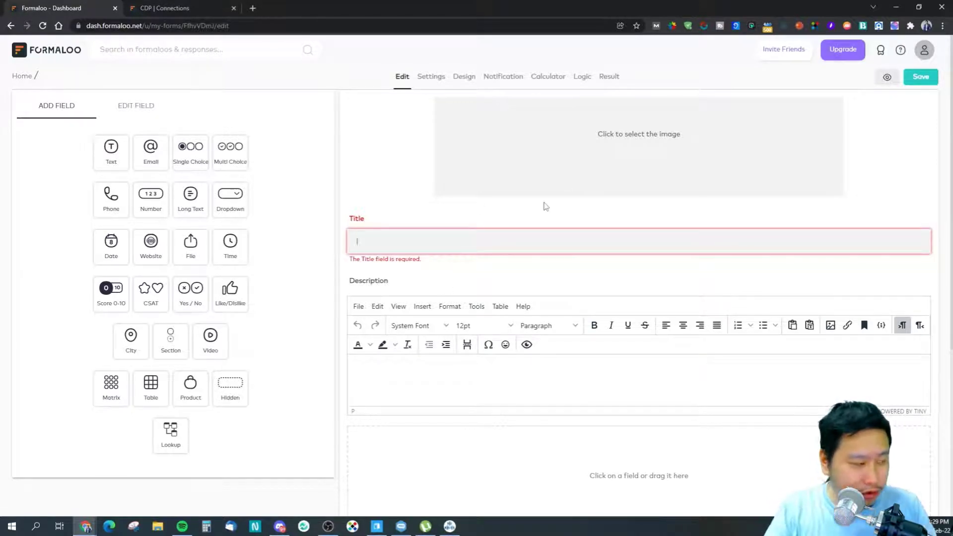
click(425, 364)
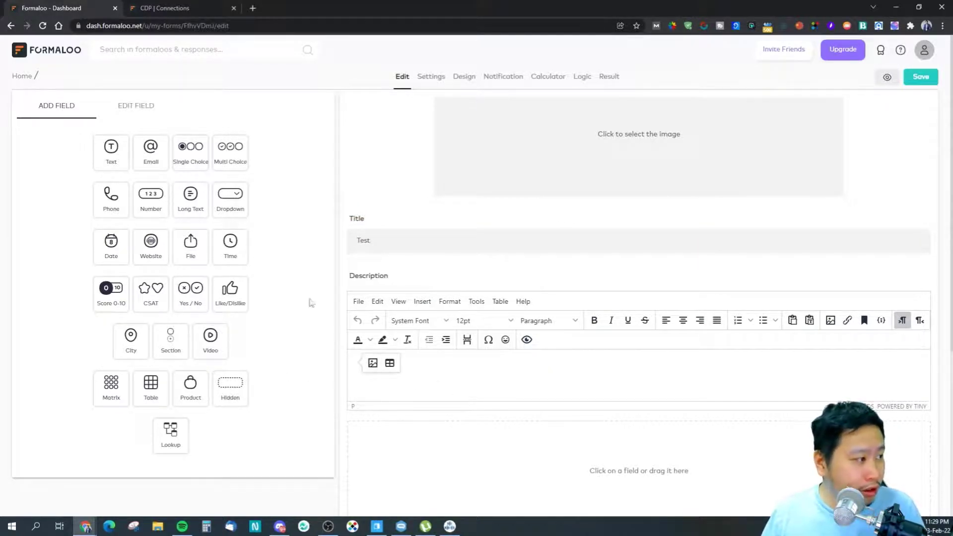
scroll(449, 349, down, 5)
scroll(451, 343, up, 5)
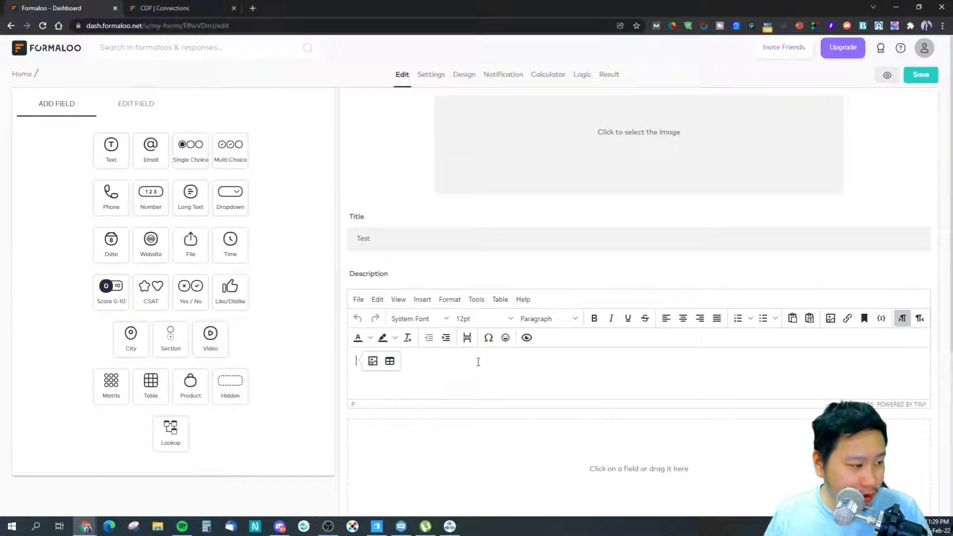
text(test)
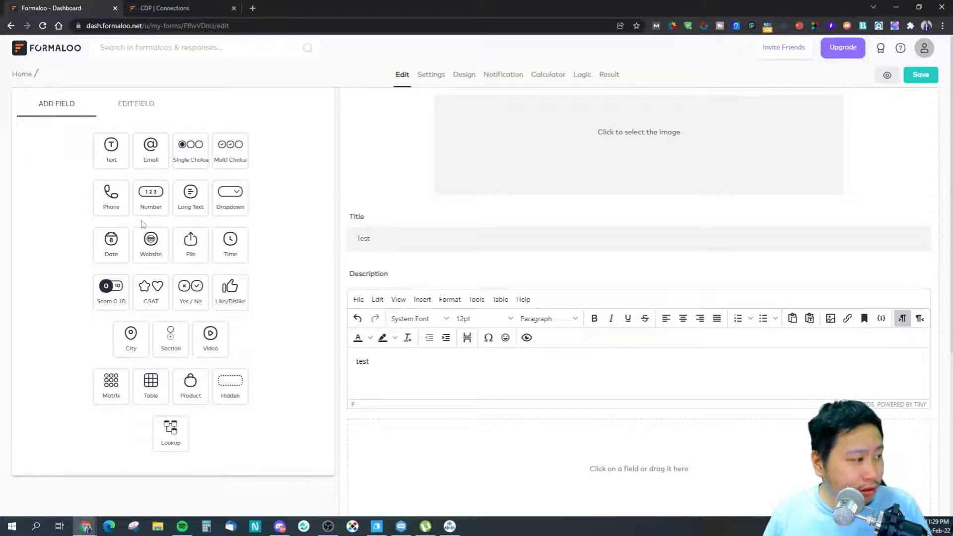
drag(190, 153, 453, 412)
scroll(436, 407, down, 3)
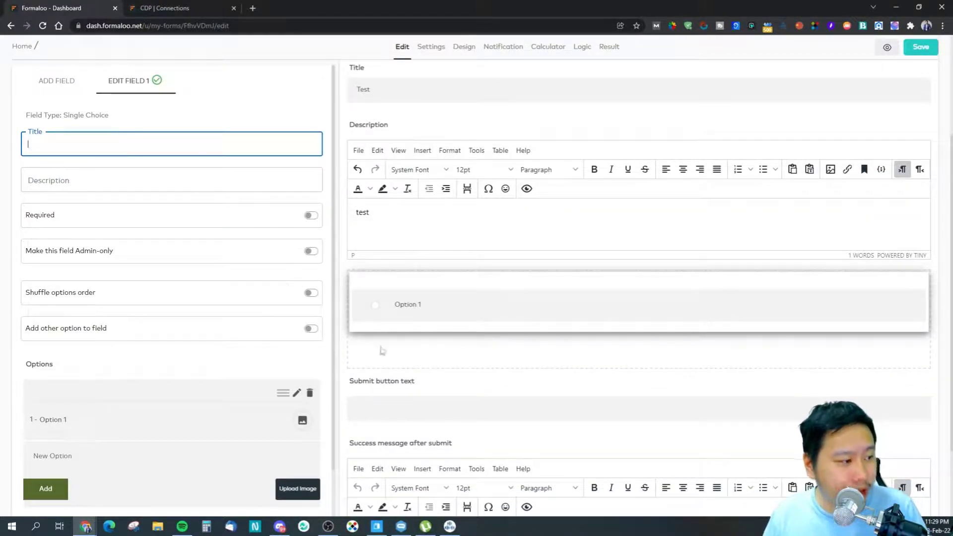
Step: Title the single-choice question 'Do you think that the internet is a good or bad thing'
click(100, 144)
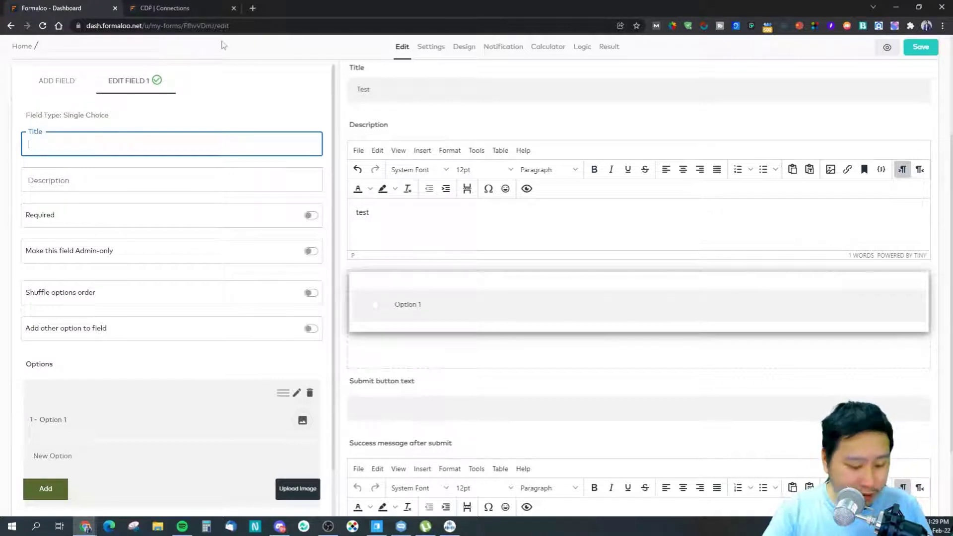
text(Who)
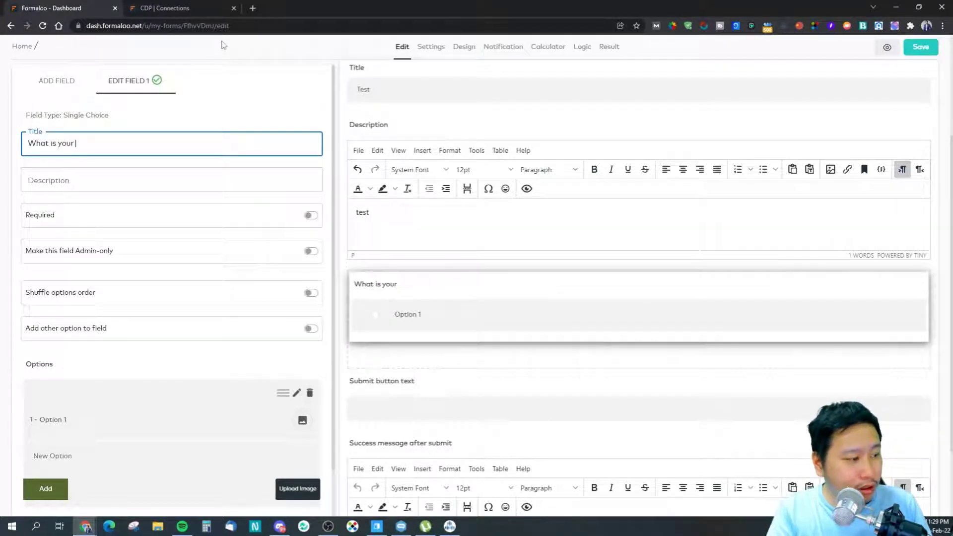
key(BackSpace)
key(BackSpace)
key(BackSpace)
key(BackSpace)
key(BackSpace)
key(BackSpace)
key(BackSpace)
text(do you think of)
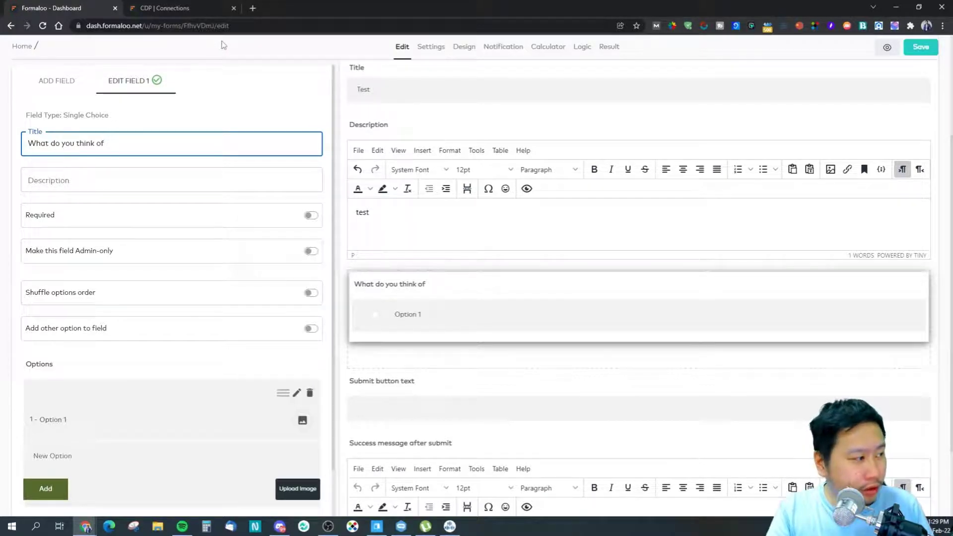
text(the)
key(BackSpace)
key(BackSpace)
key(BackSpace)
key(BackSpace)
key(BackSpace)
key(BackSpace)
key(BackSpace)
key(BackSpace)
key(BackSpace)
key(BackSpace)
key(BackSpace)
key(BackSpace)
key(BackSpace)
key(BackSpace)
key(BackSpace)
key(BackSpace)
key(BackSpace)
key(BackSpace)
key(BackSpace)
key(BackSpace)
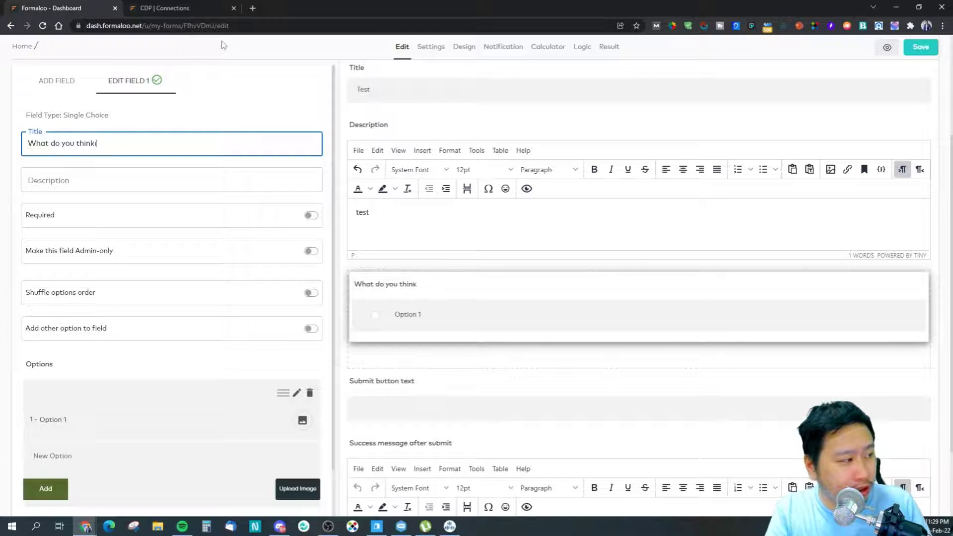
text(Do you think that the)
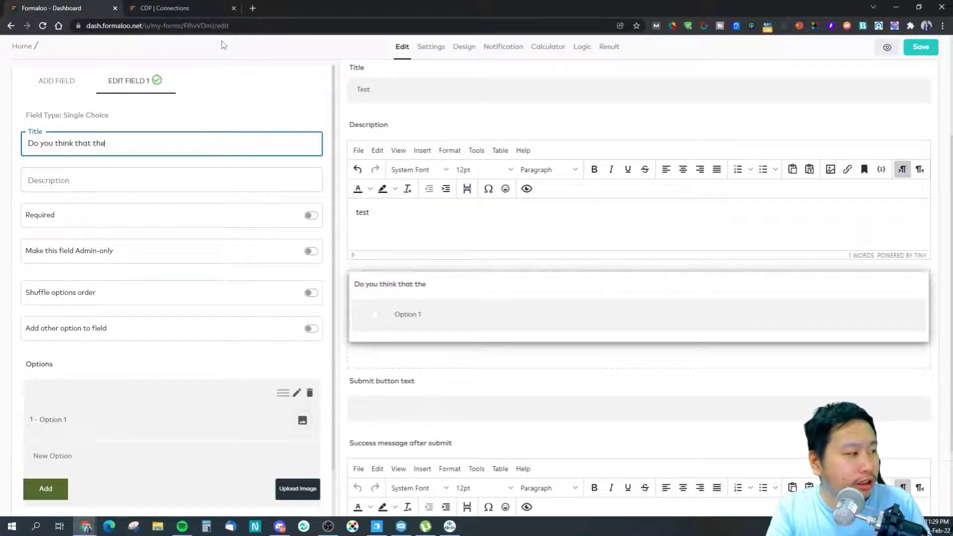
text( internet is a good or bad thing)
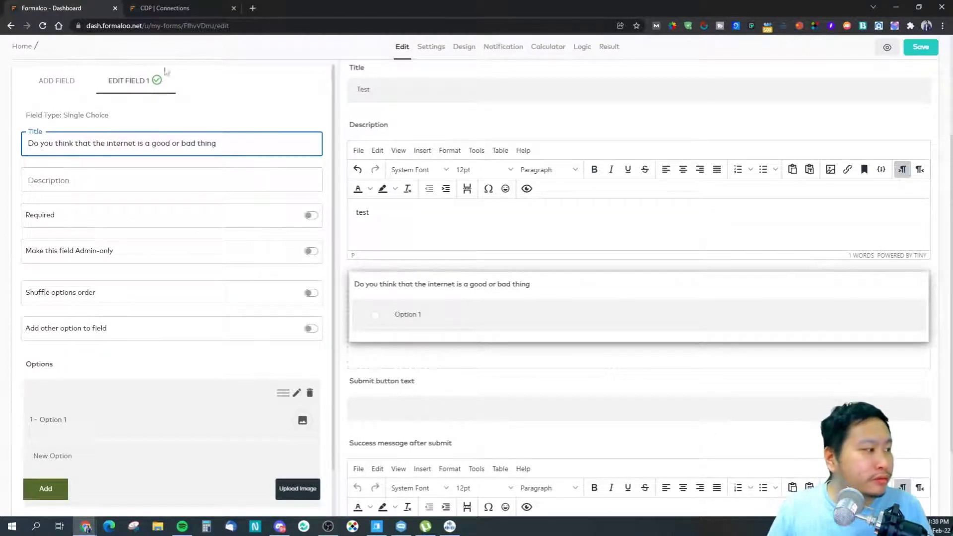
key(Tab)
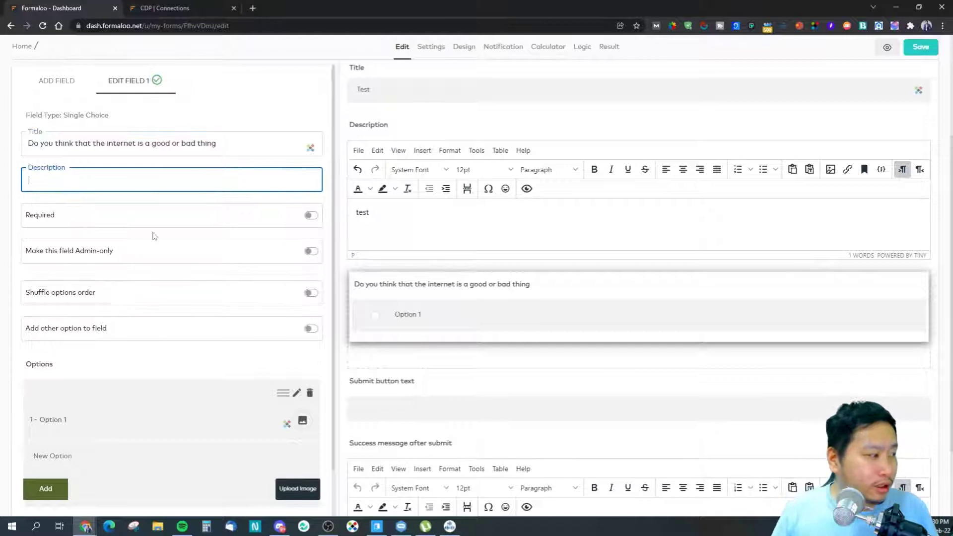
scroll(187, 334, down, 2)
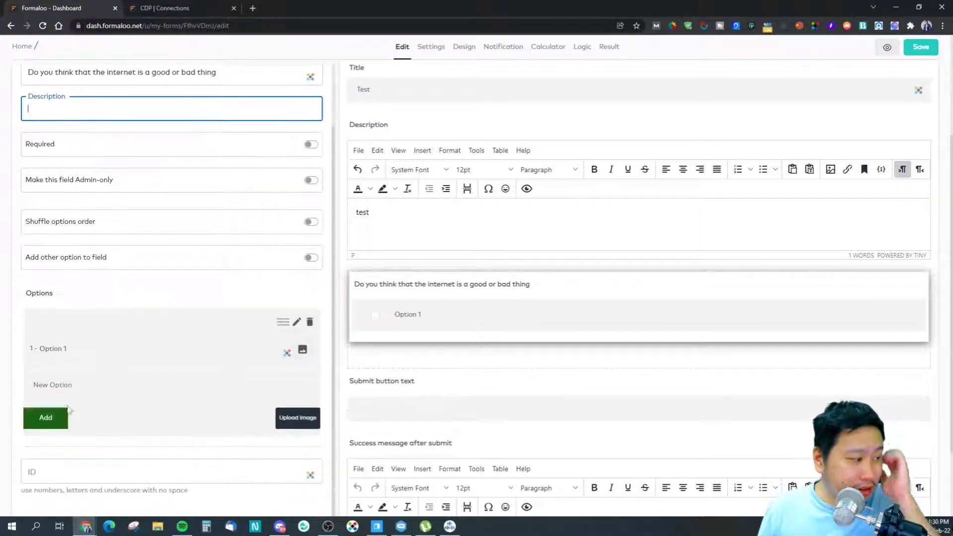
click(80, 353)
Step: Rename Option 1 to 'Good' and enter 'Bad' as a new option
click(296, 324)
drag(64, 348, 34, 349)
text(Y)
key(BackSpace)
text(Good)
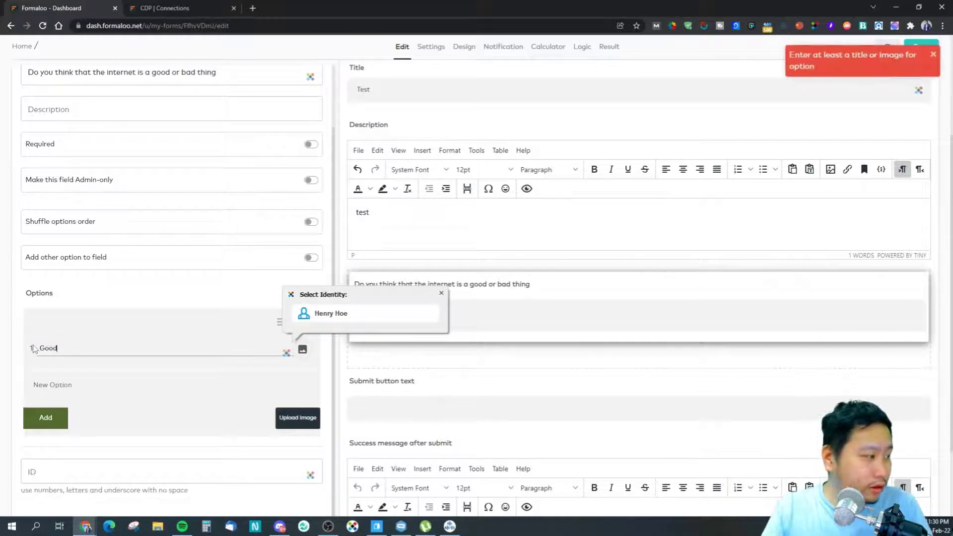
click(29, 400)
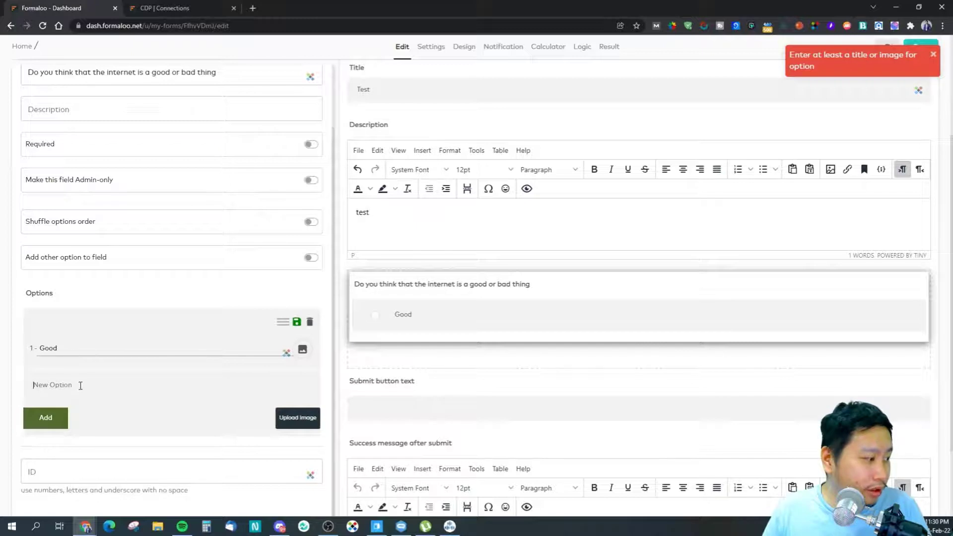
text(Baf)
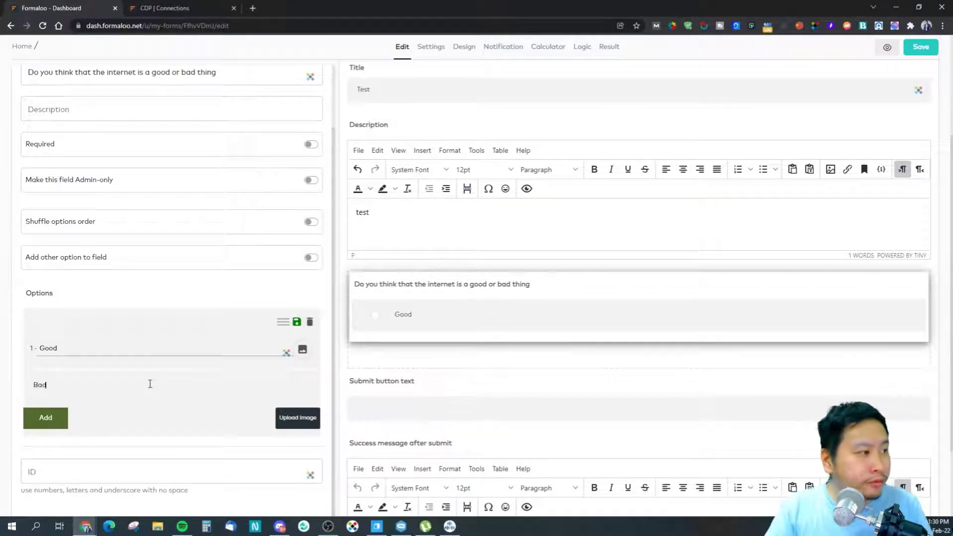
scroll(450, 341, up, 3)
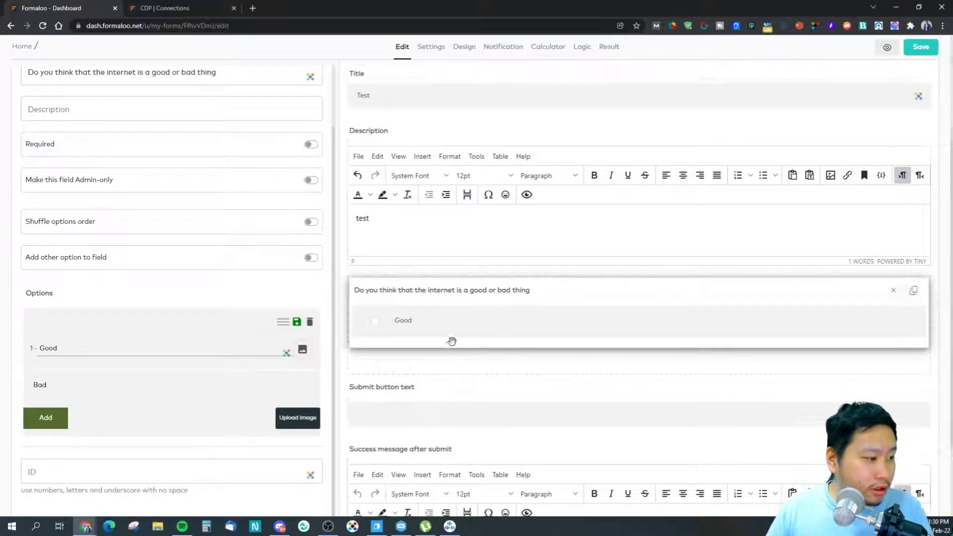
scroll(428, 416, down, 2)
Step: Add 'Bad' as the question's second answer
click(44, 418)
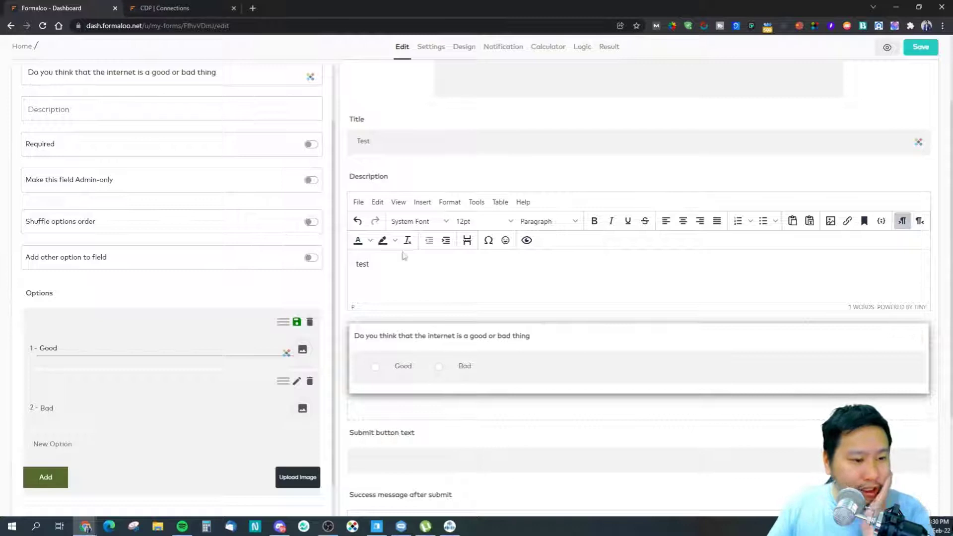
scroll(532, 349, up, 2)
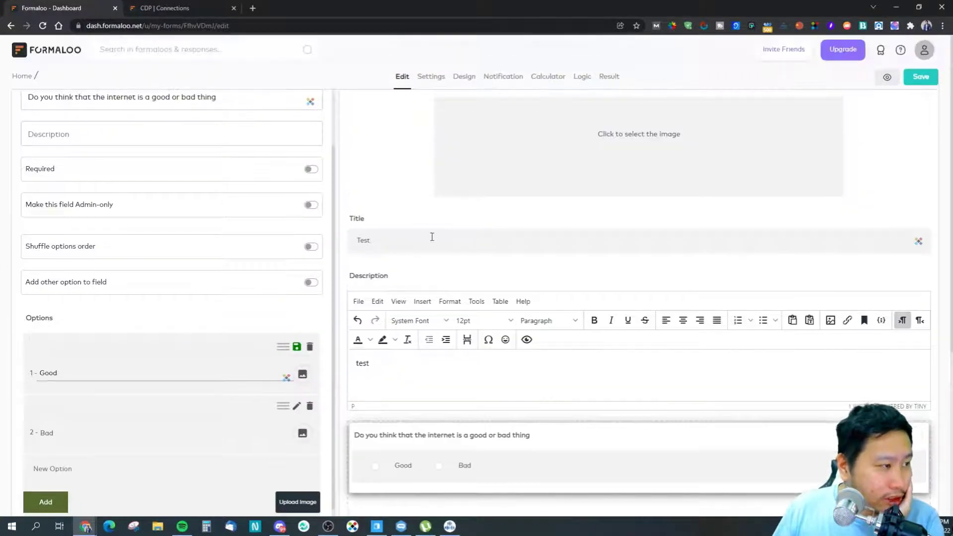
scroll(49, 157, up, 2)
scroll(50, 158, down, 3)
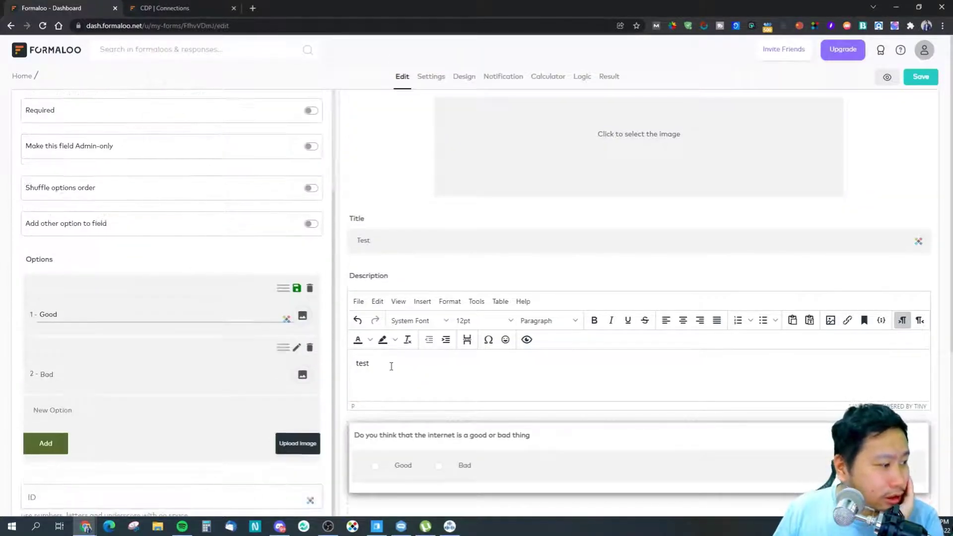
scroll(402, 434, down, 2)
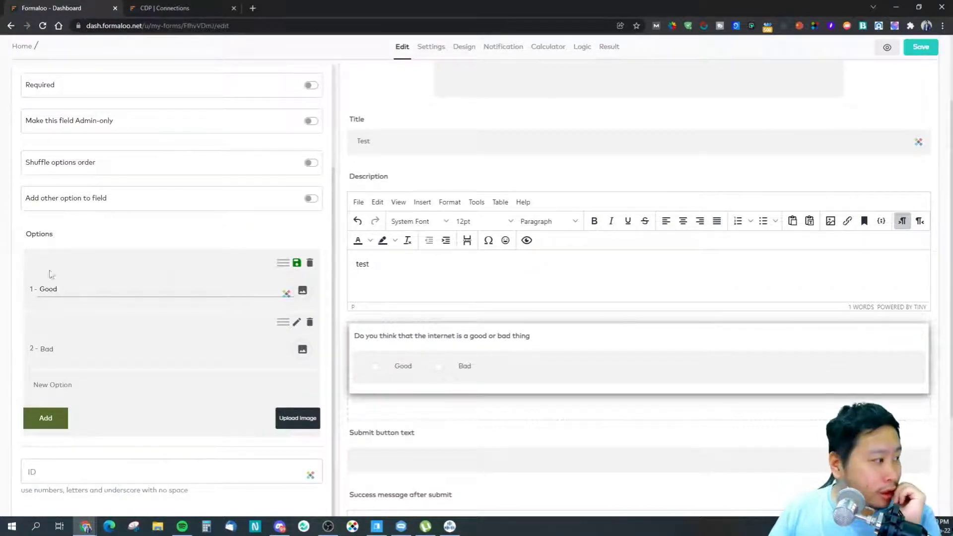
scroll(123, 280, up, 3)
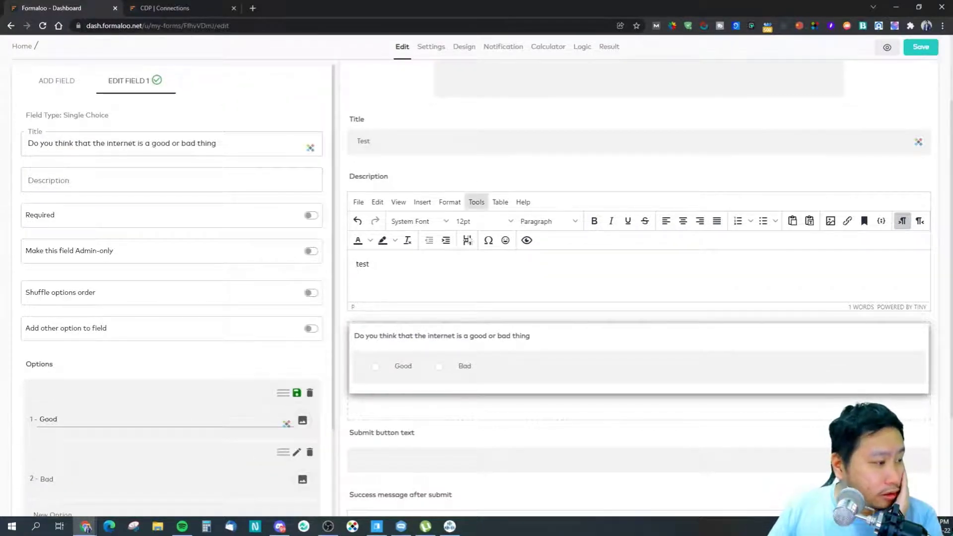
scroll(385, 315, down, 2)
scroll(502, 333, down, 2)
scroll(496, 337, up, 5)
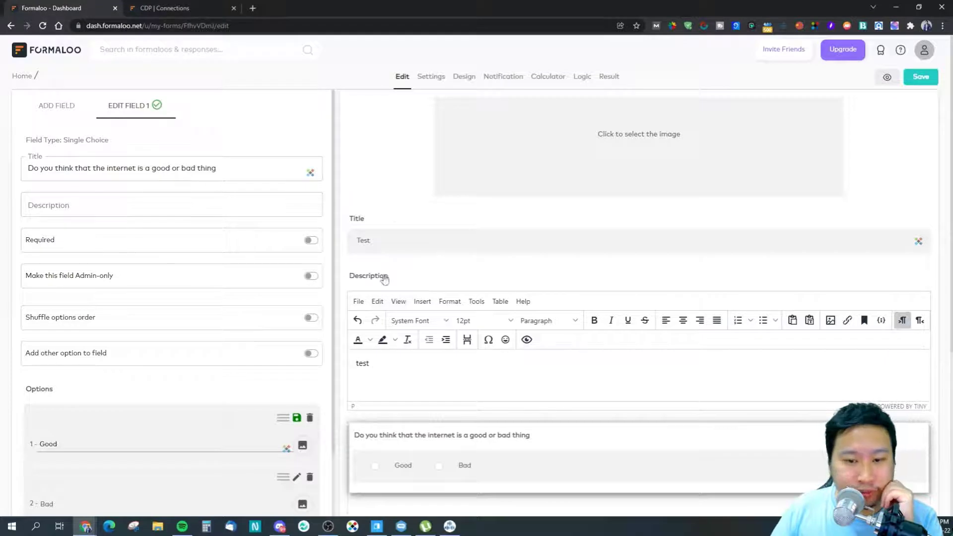
scroll(417, 360, down, 2)
scroll(417, 360, up, 2)
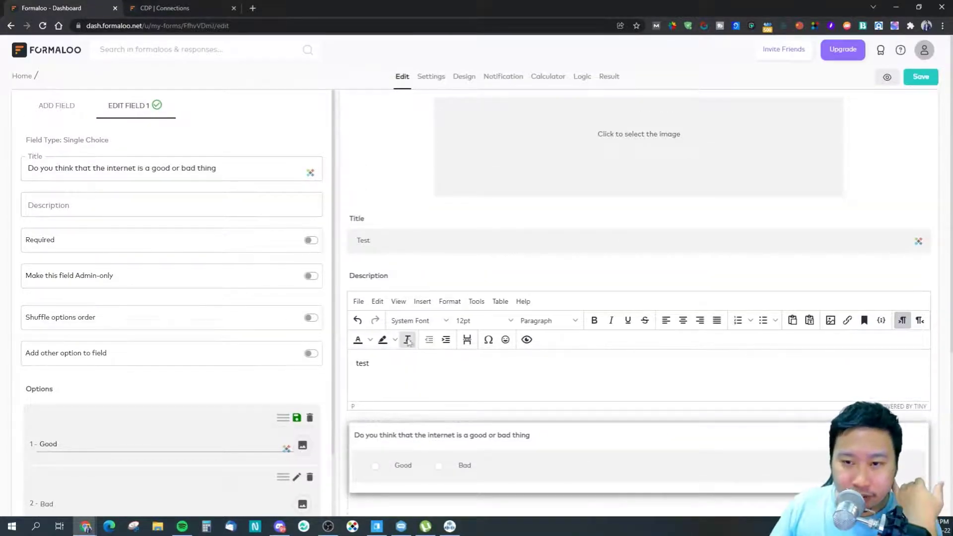
scroll(385, 312, down, 2)
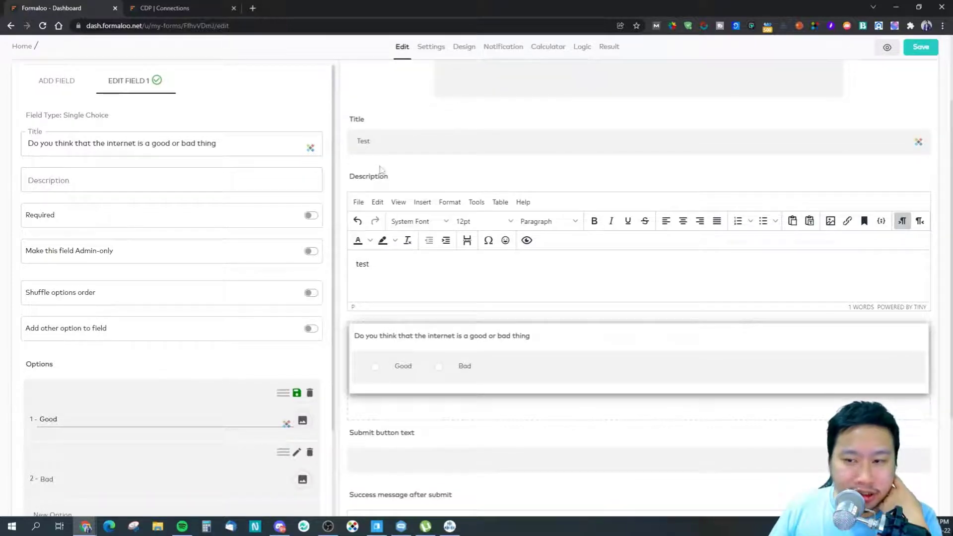
scroll(540, 283, down, 1)
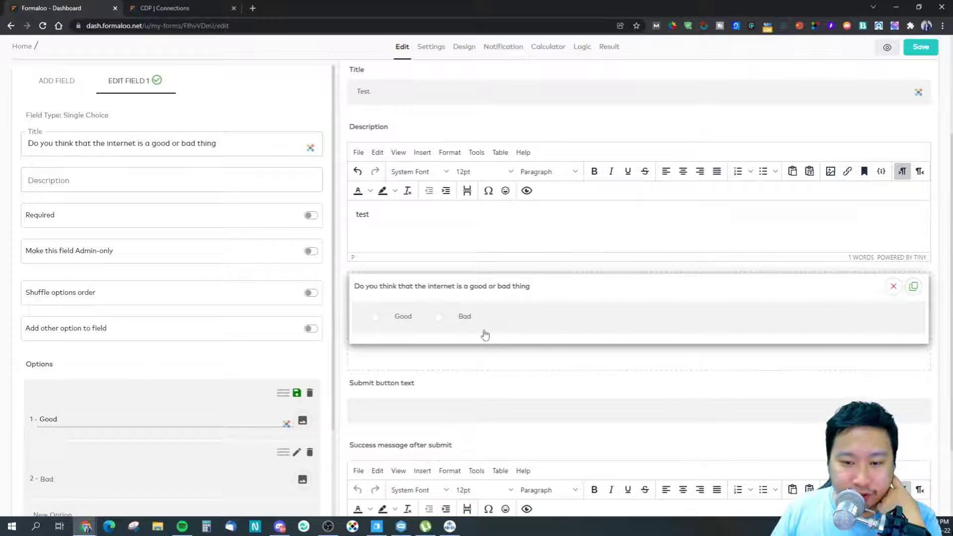
scroll(481, 335, down, 1)
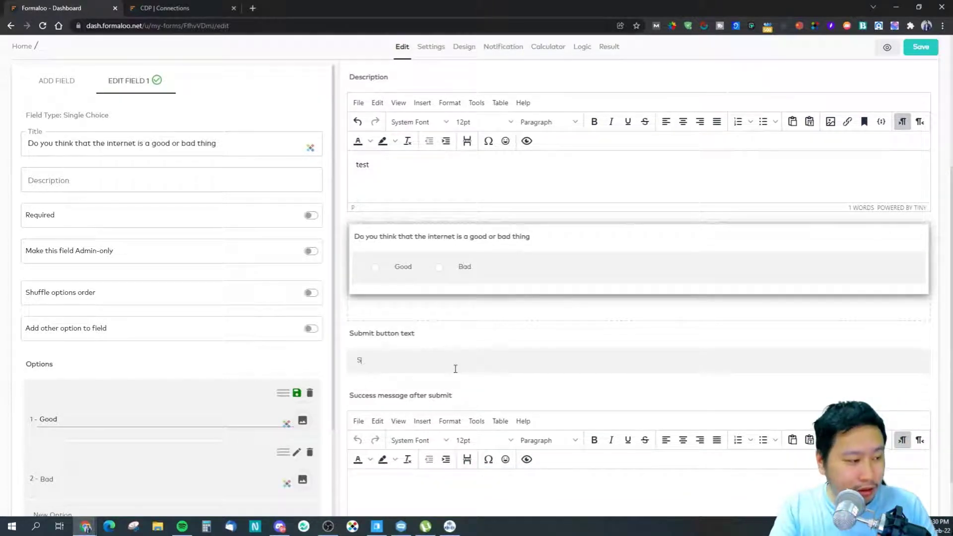
Step: Set the submit button text to 'Submit' and the success message to 'Thank you'
text(Su)
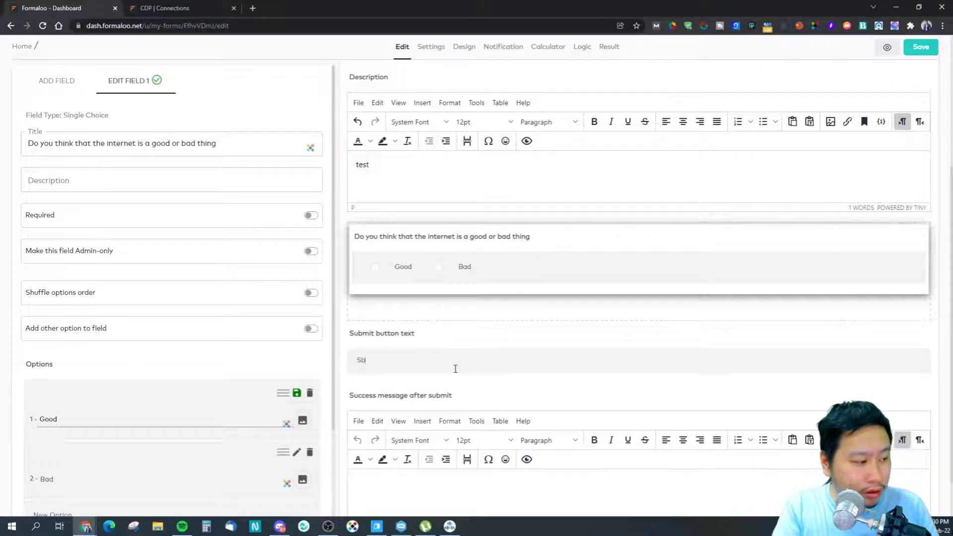
text(bmit)
scroll(395, 383, down, 1)
click(445, 450)
text(Tja)
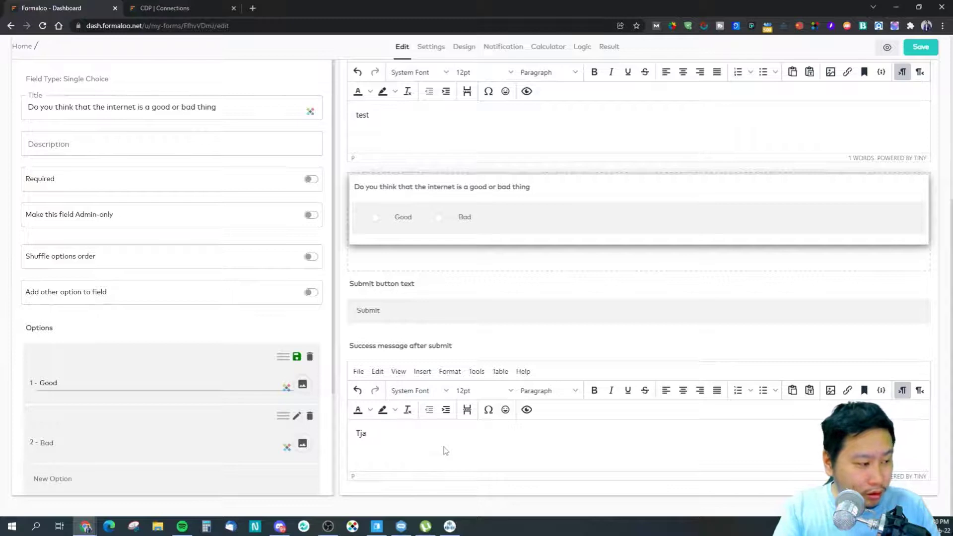
text(nk you)
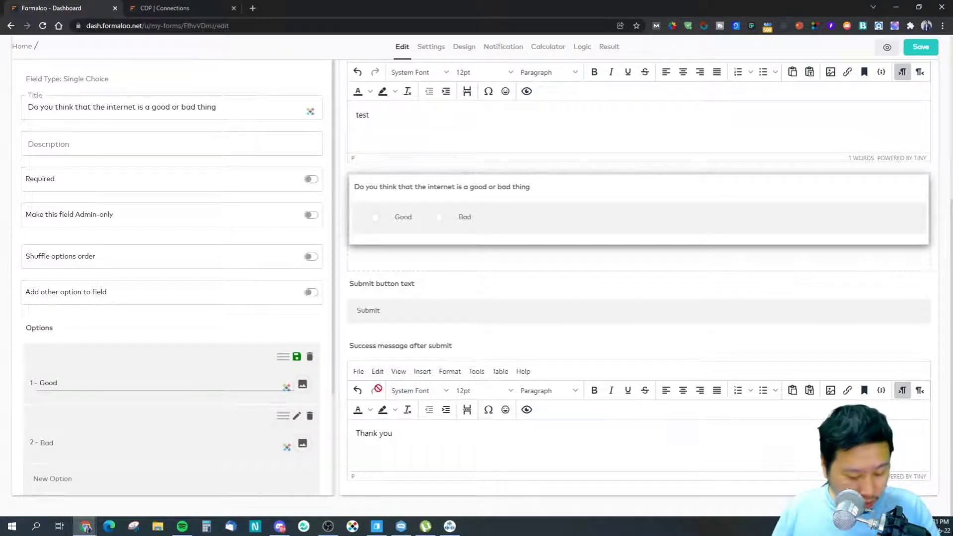
scroll(378, 393, up, 3)
scroll(379, 392, up, 2)
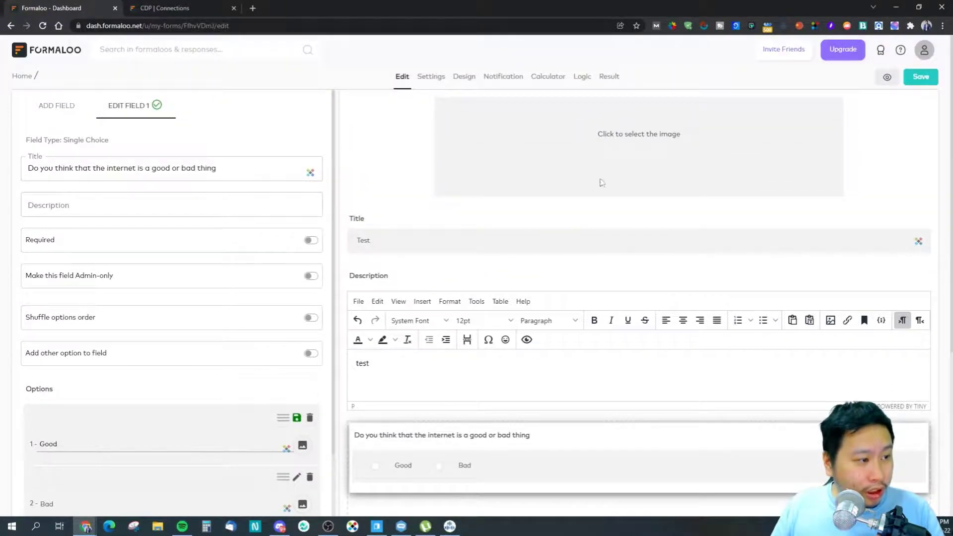
click(601, 183)
Step: Insert the 13chats image from the Download folder as the form's banner
scroll(247, 249, down, 6)
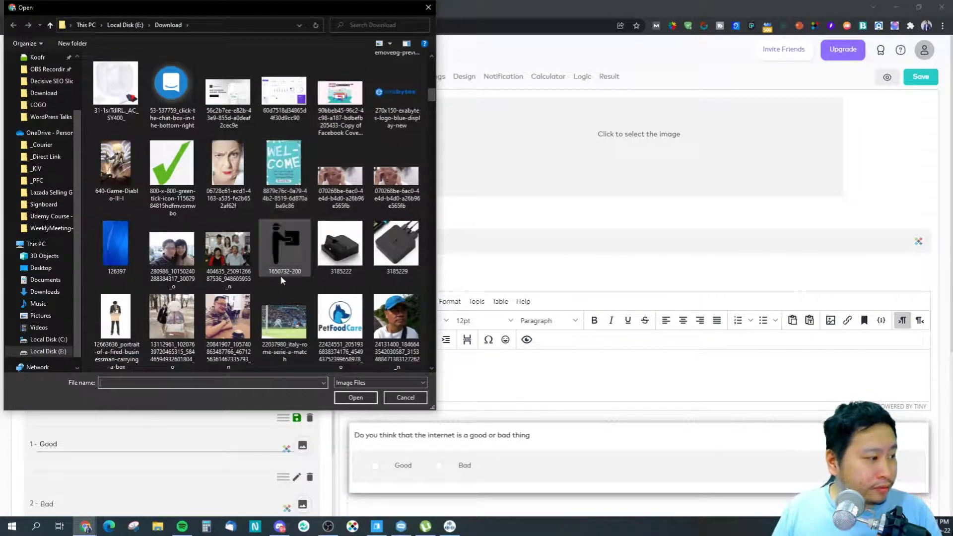
scroll(233, 278, down, 3)
scroll(225, 290, up, 3)
scroll(224, 287, down, 3)
scroll(218, 286, up, 3)
scroll(208, 281, up, 6)
scroll(201, 276, down, 6)
scroll(216, 239, up, 3)
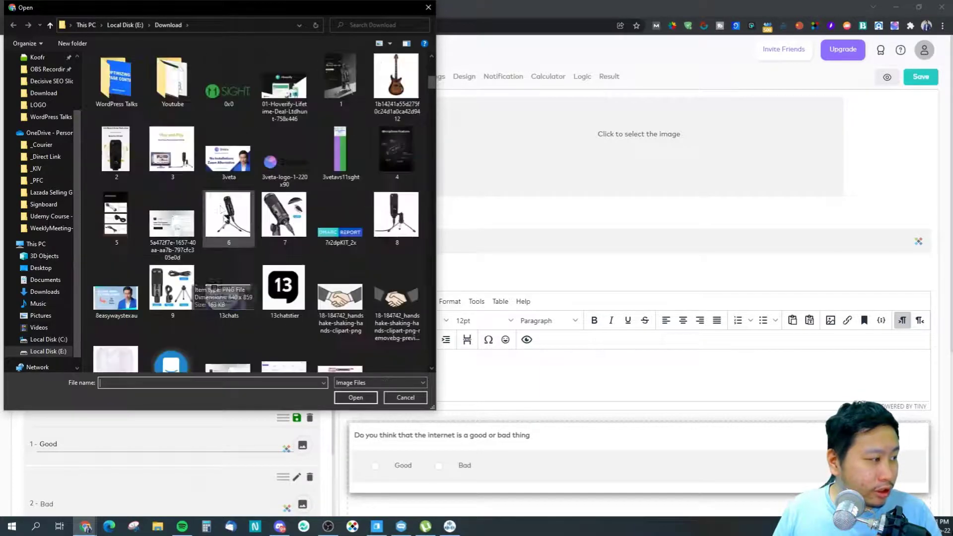
double_click(228, 296)
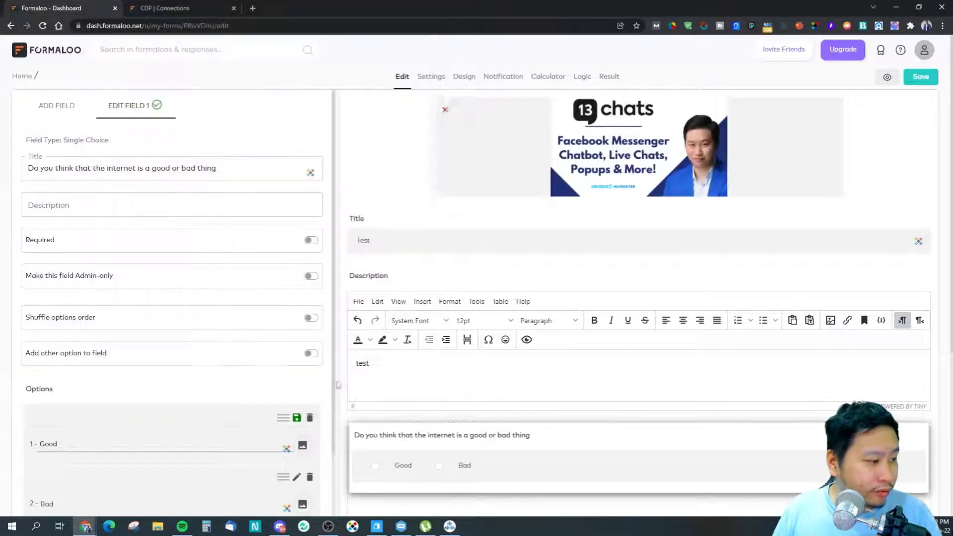
Step: Preview the form in a new tab, start it, then close the preview
click(887, 78)
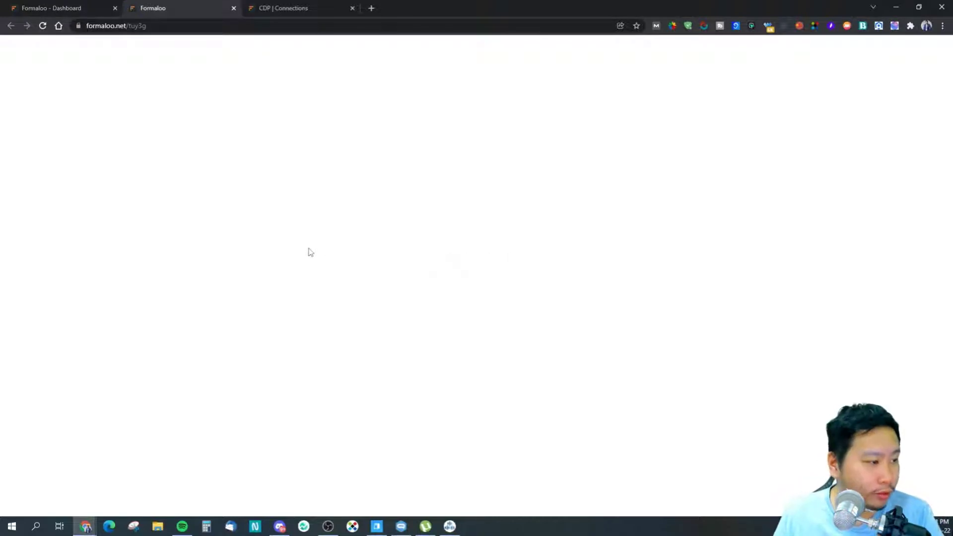
click(439, 300)
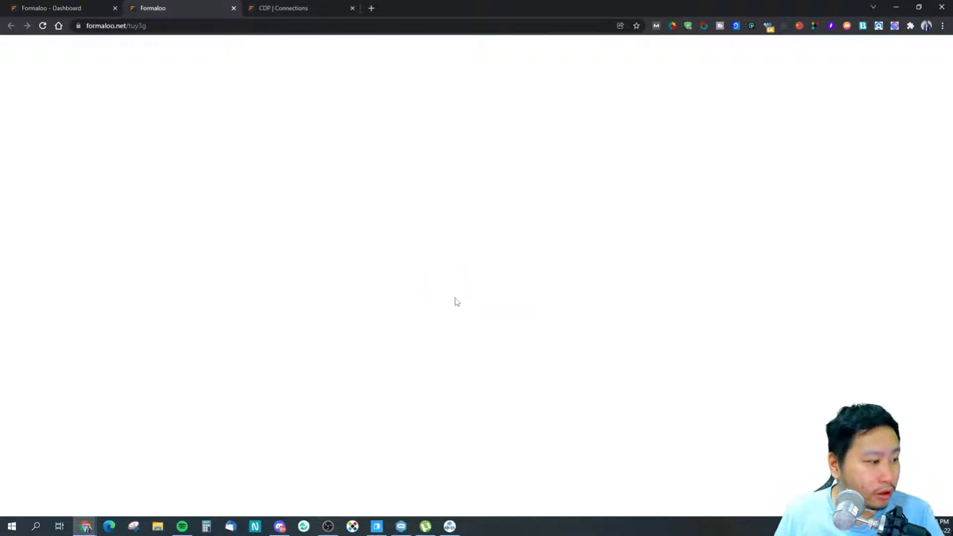
click(233, 9)
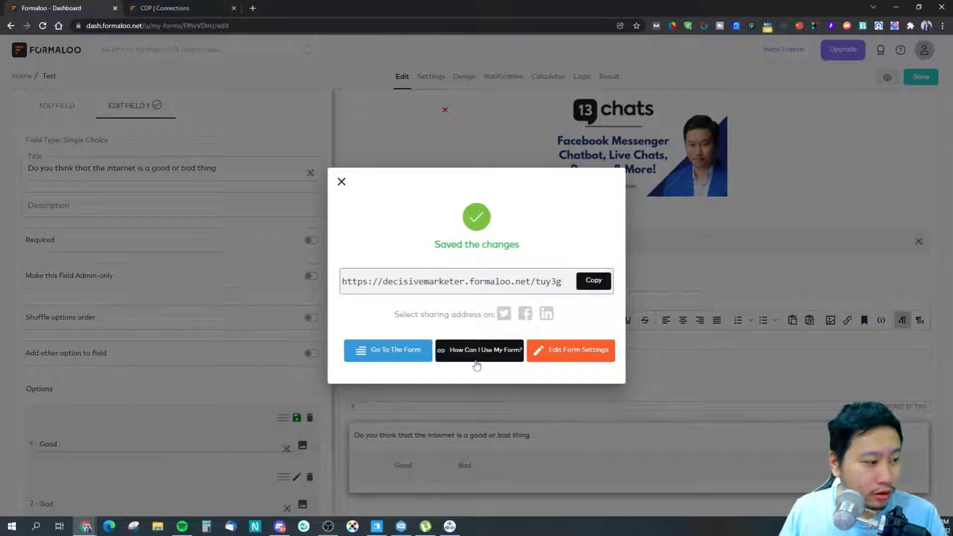
Step: Open the saved form live, answer Good to reach the thank-you page, then return to the editor
click(370, 351)
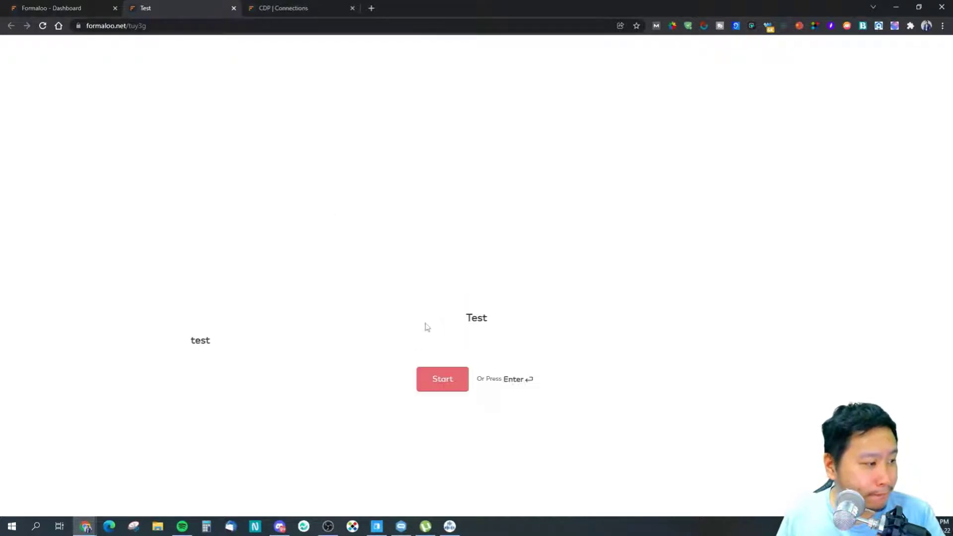
click(450, 387)
click(269, 253)
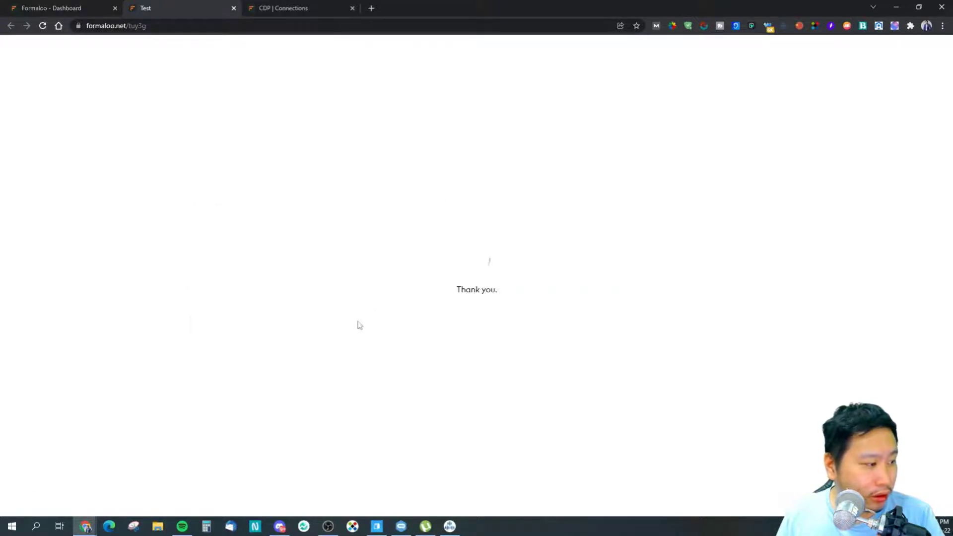
drag(468, 290, 524, 296)
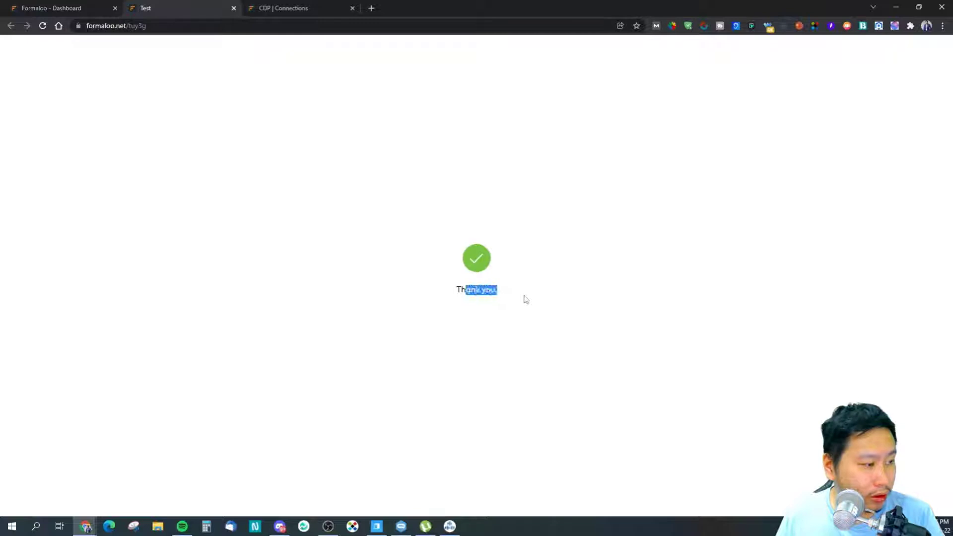
click(524, 297)
click(233, 8)
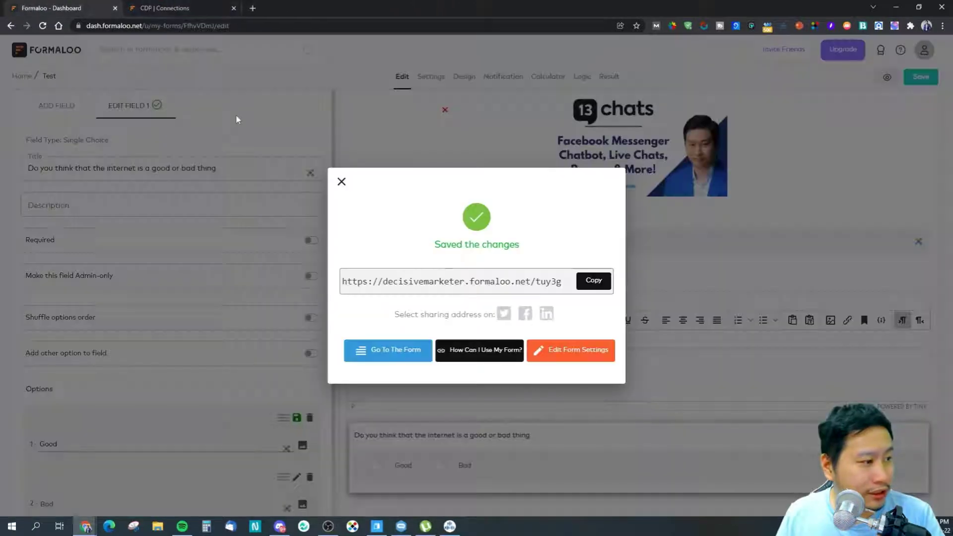
click(341, 188)
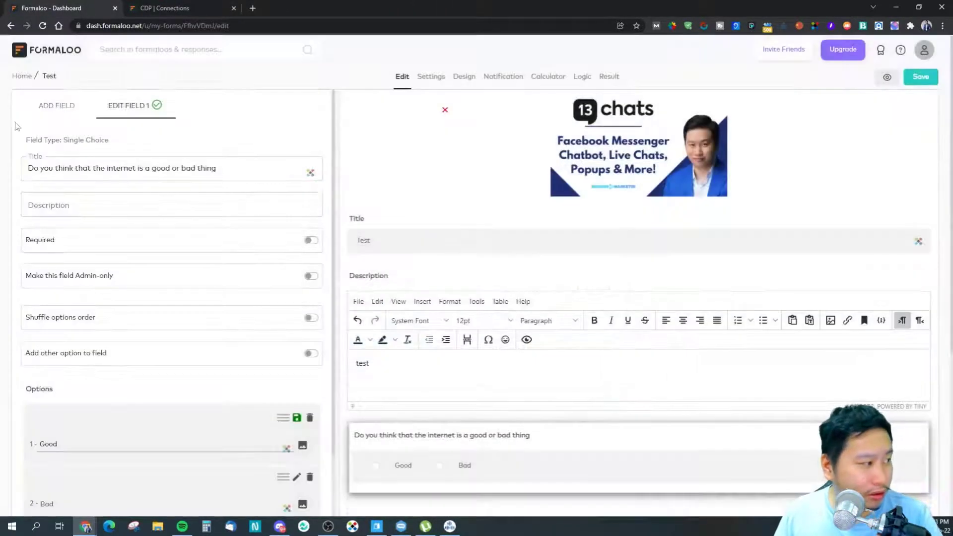
Step: Stay in the editor and add a Text field below the good-or-bad internet question
click(28, 77)
click(564, 82)
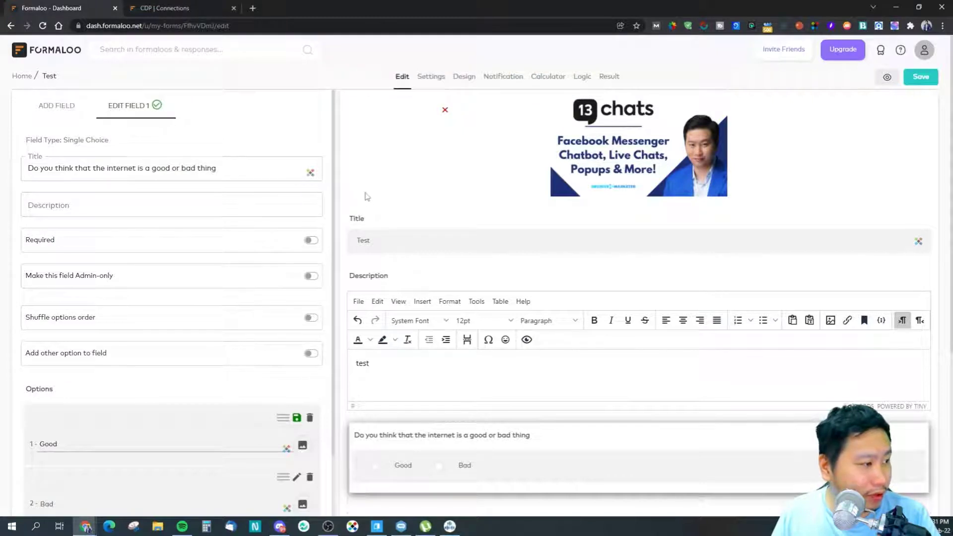
click(48, 106)
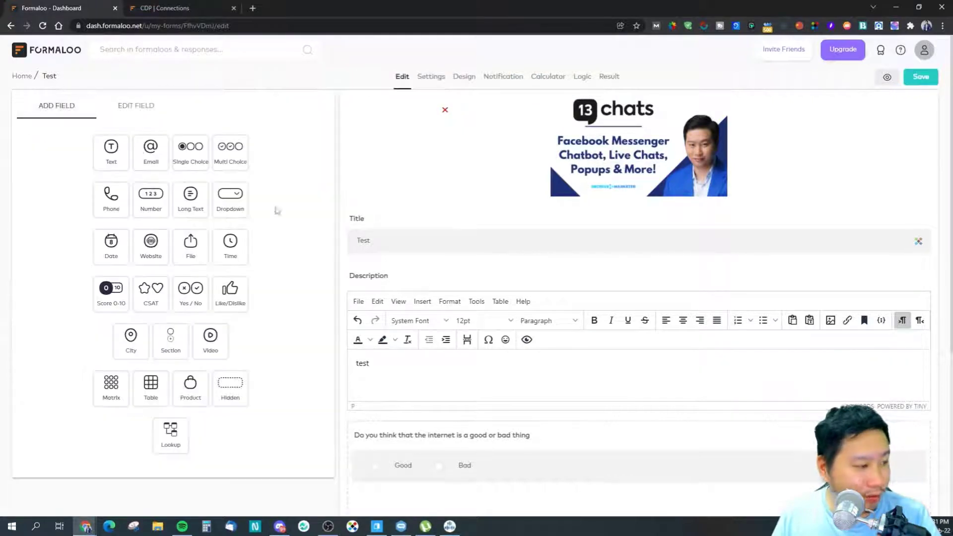
scroll(581, 354, down, 5)
drag(111, 127, 496, 270)
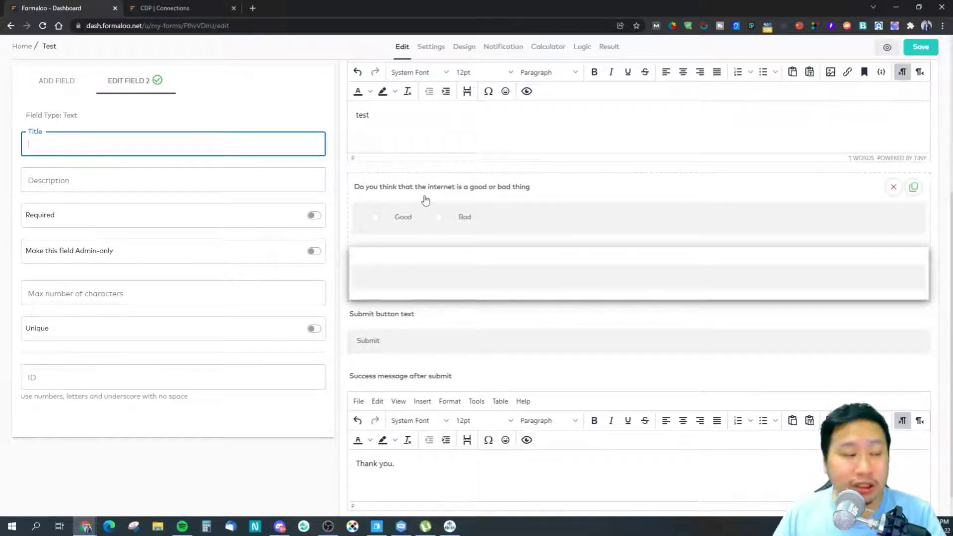
scroll(427, 253, up, 5)
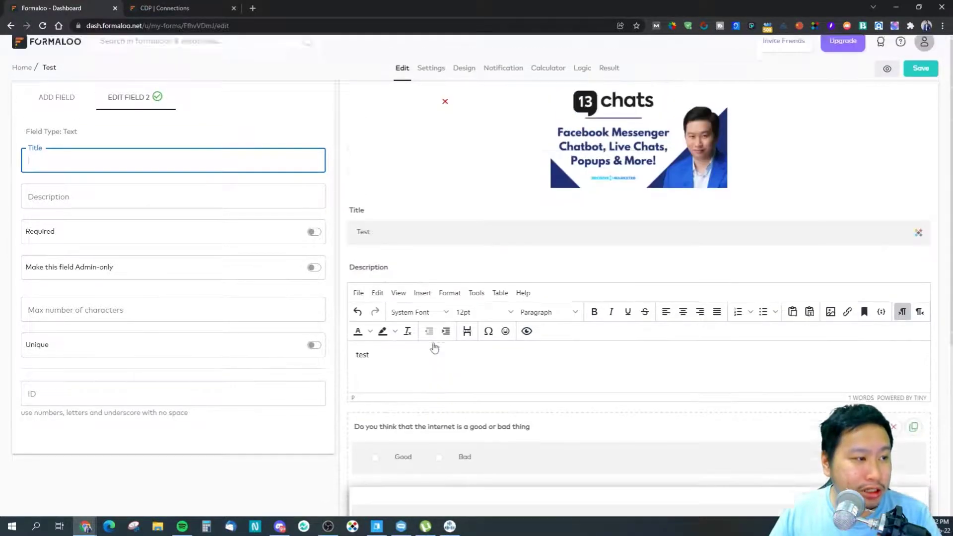
scroll(435, 348, down, 4)
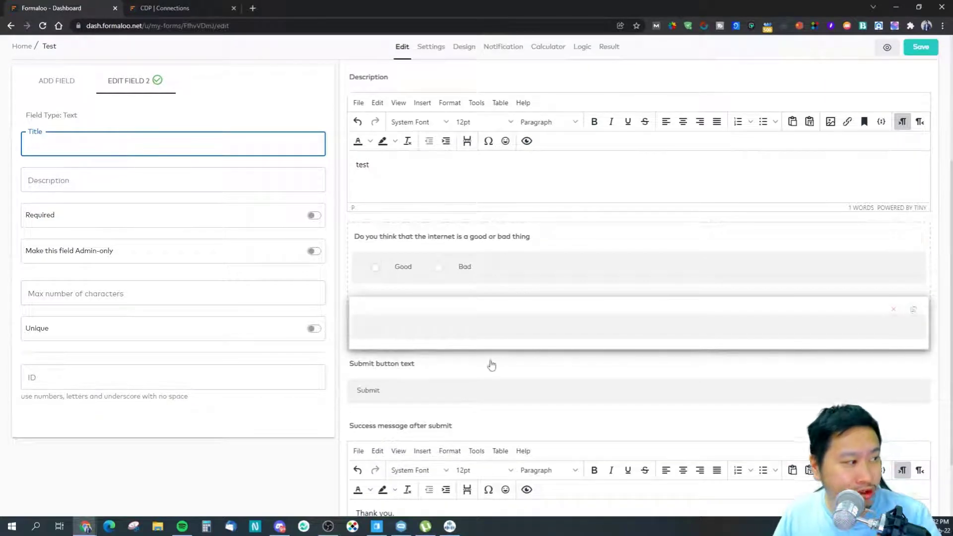
click(469, 249)
click(532, 320)
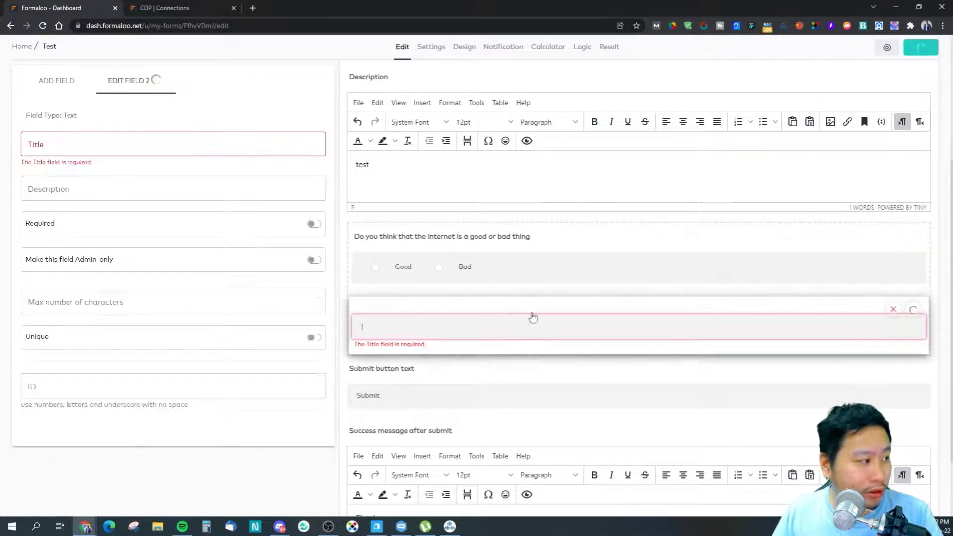
click(526, 243)
click(544, 312)
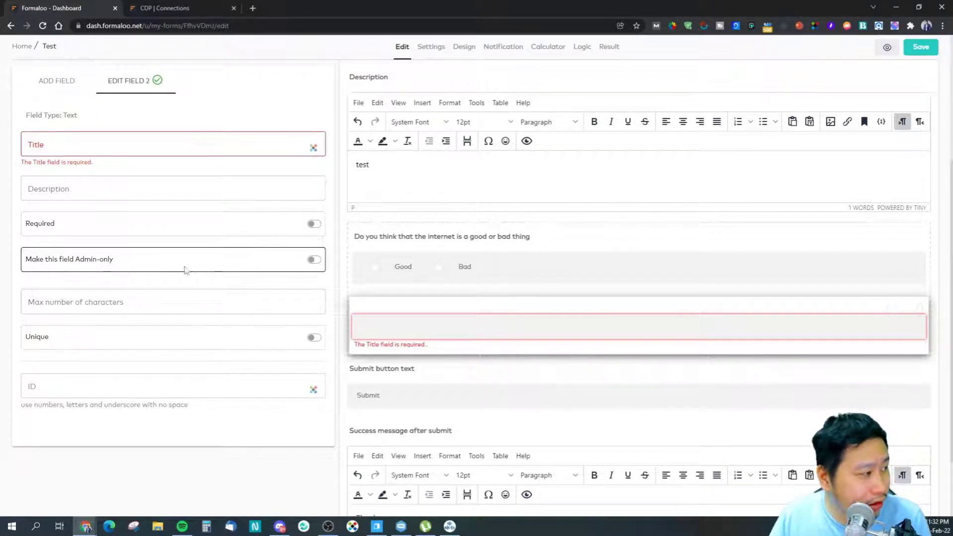
Step: Title the new text question 'What is your occupation?'
click(109, 142)
text(What )
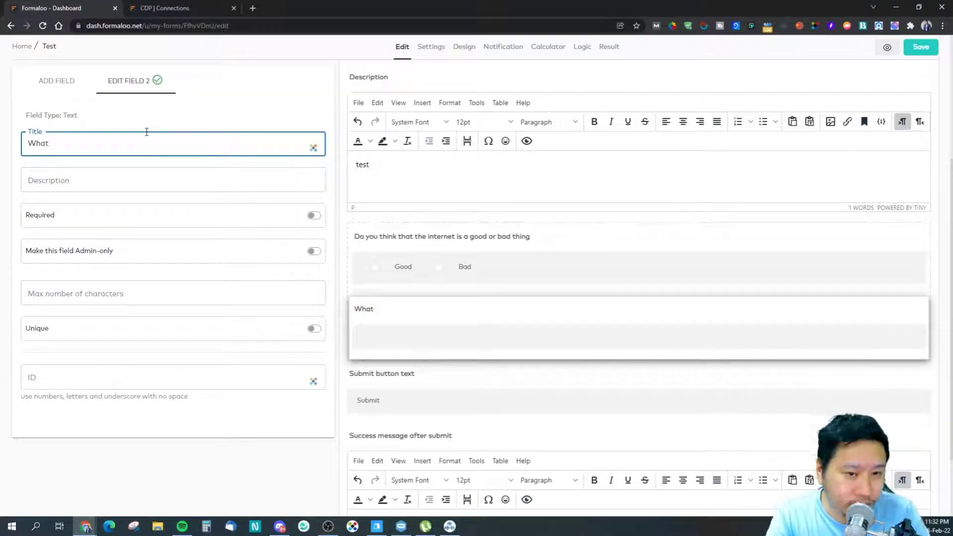
text(s)
key(BackSpace)
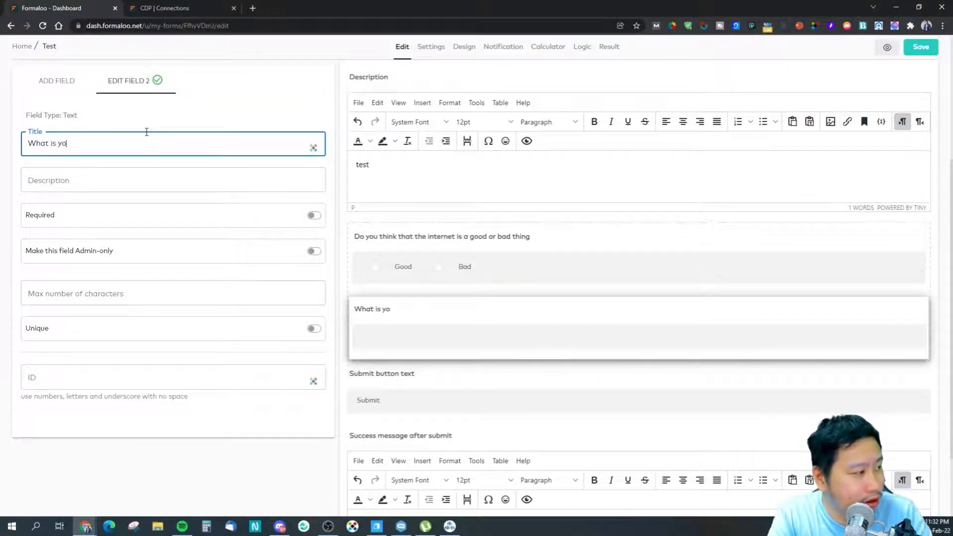
click(191, 334)
click(156, 380)
click(213, 426)
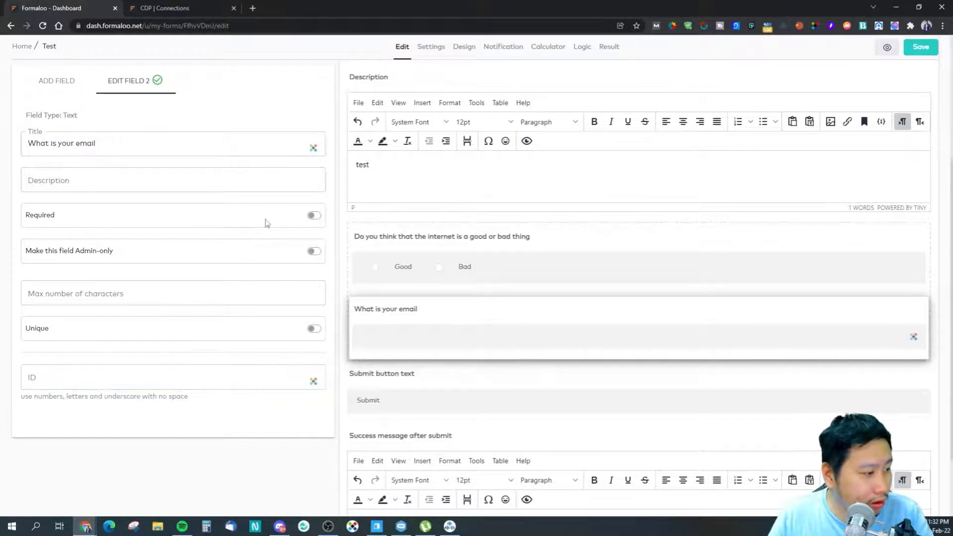
click(49, 87)
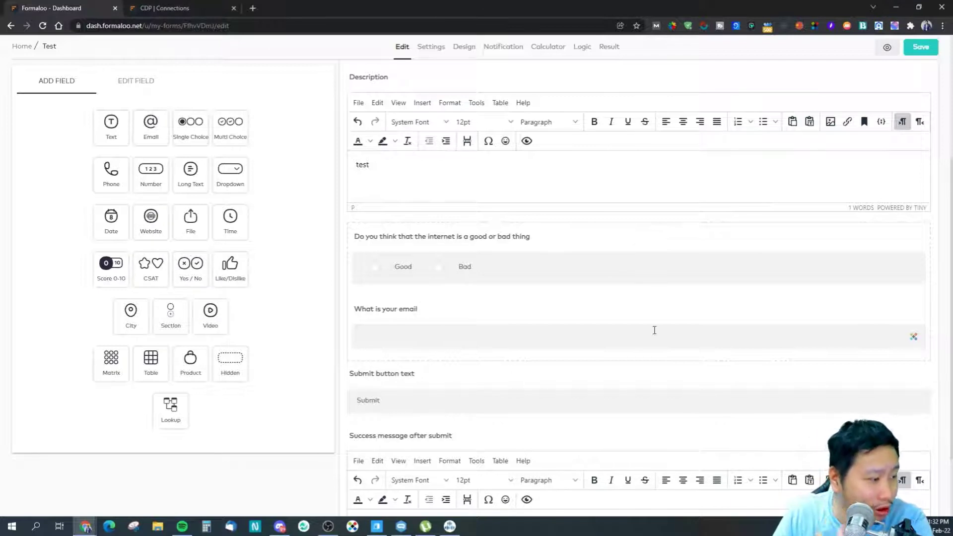
click(419, 311)
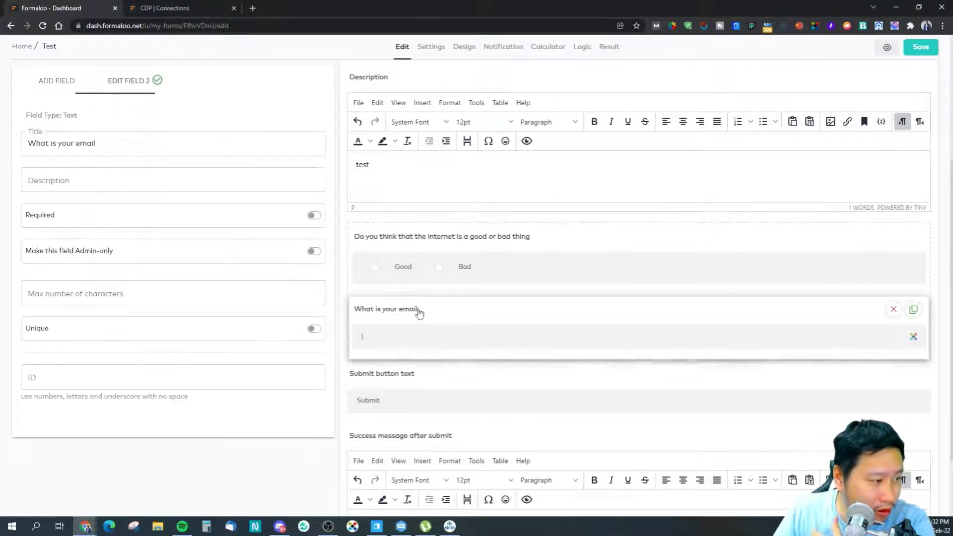
drag(110, 141, 17, 133)
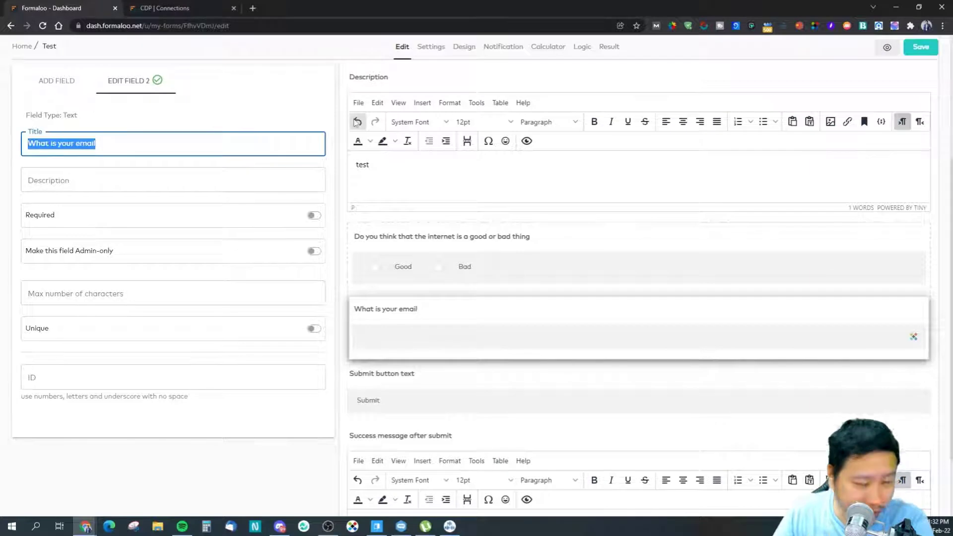
text(What is yo)
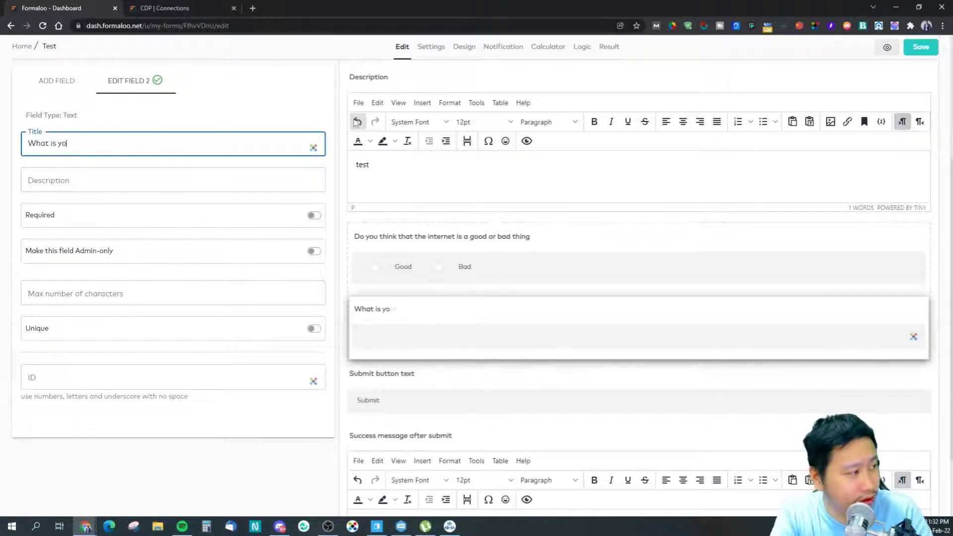
text(ur Occu)
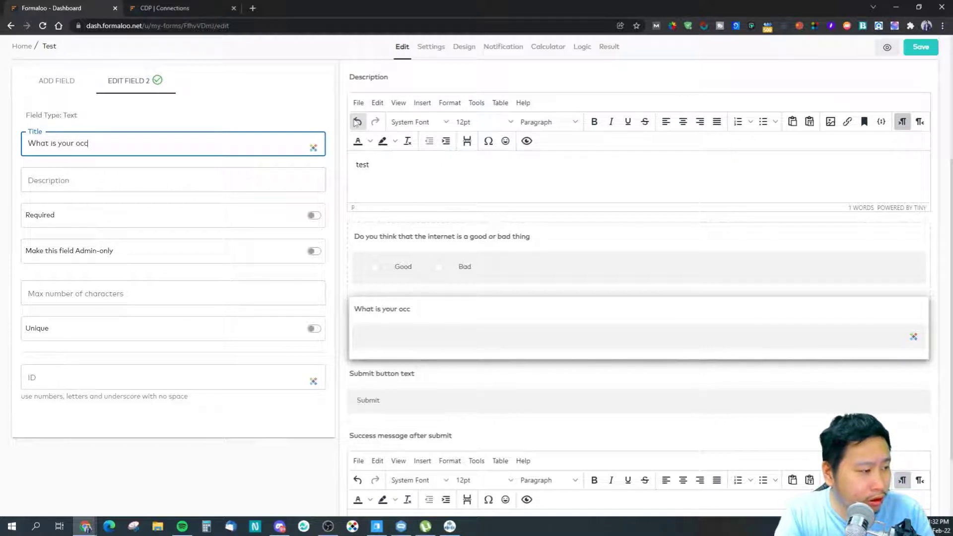
text(u)
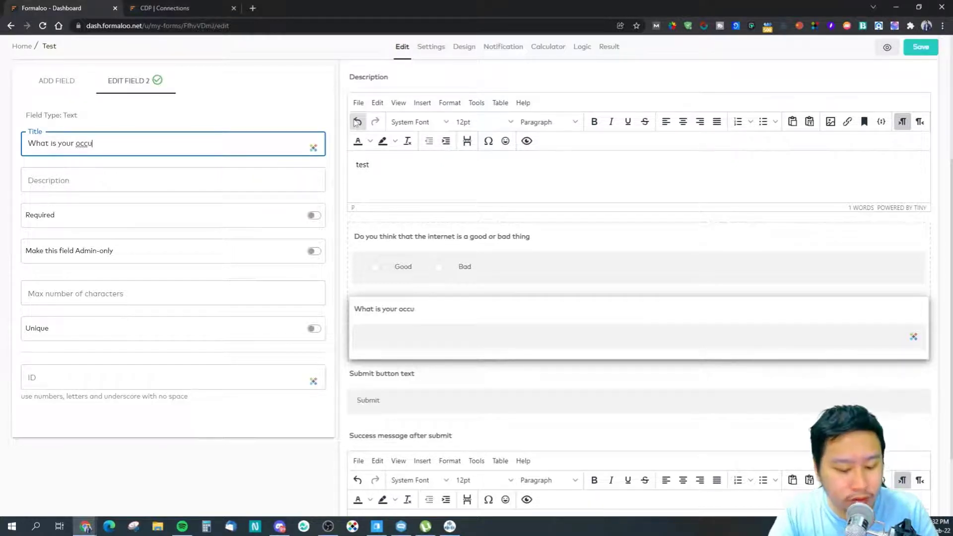
text(pation?)
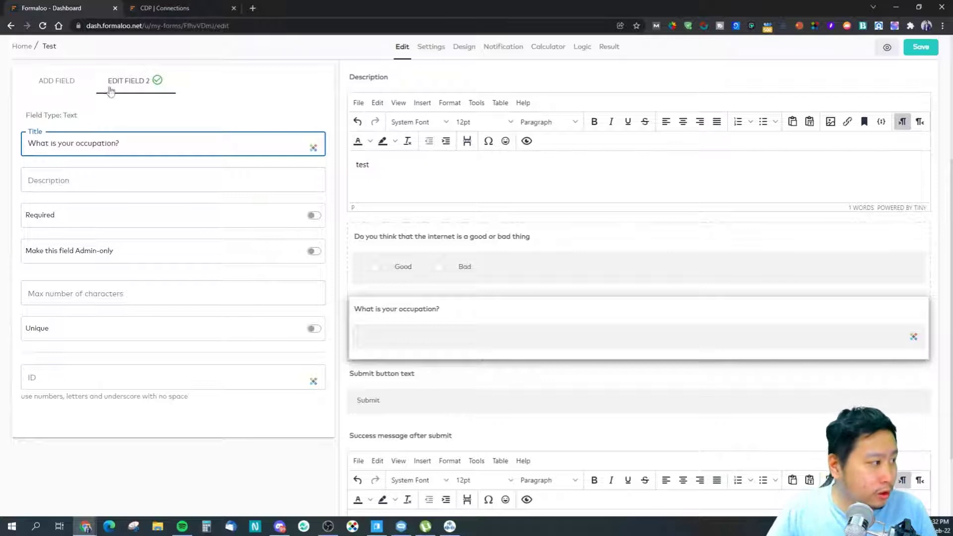
click(157, 80)
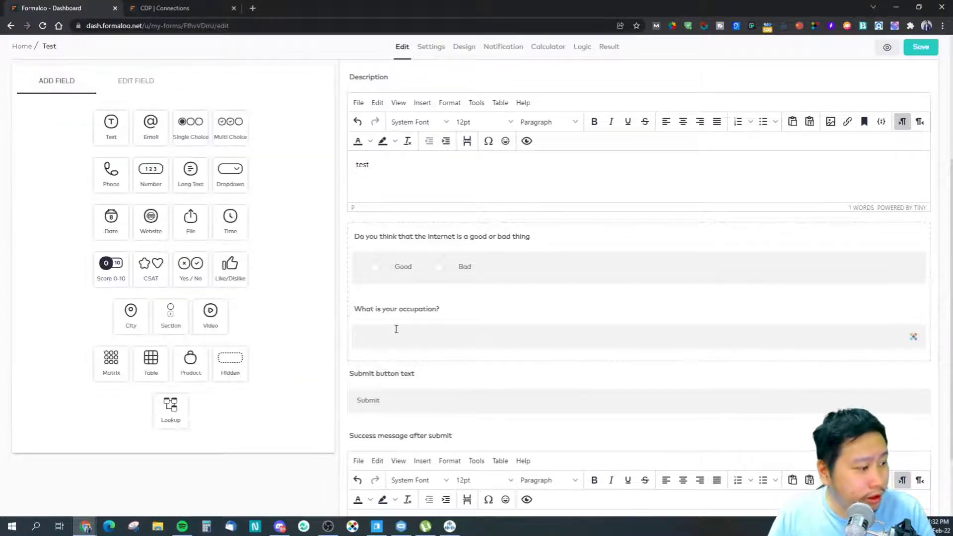
Step: Place an Email field above the internet question, titled 'What is your email address?'
drag(150, 124, 379, 252)
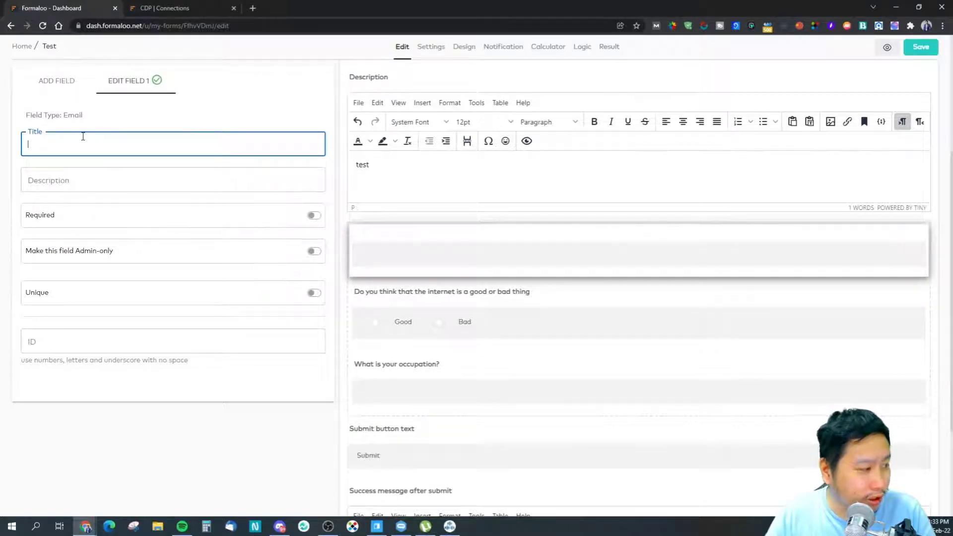
text(W)
key(BackSpace)
text(What)
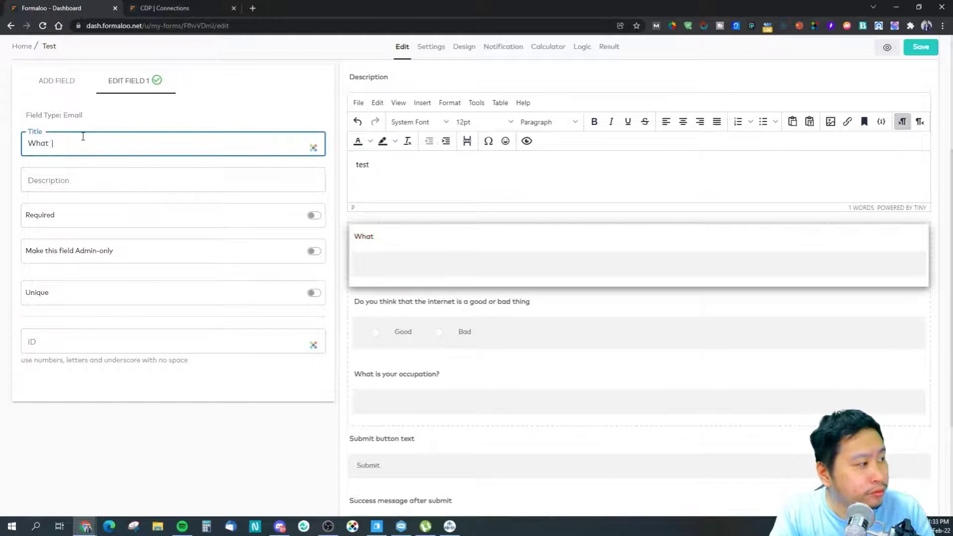
text( is your email address?)
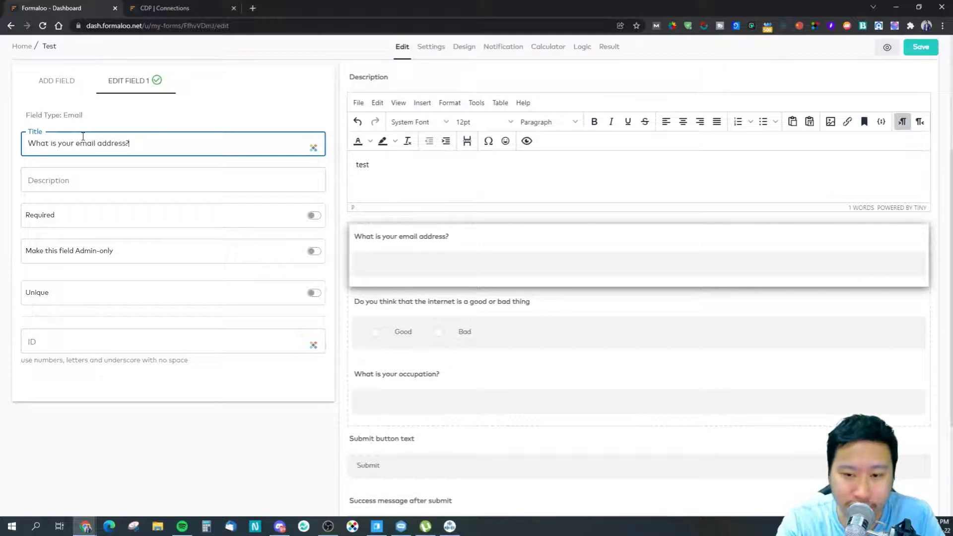
click(41, 85)
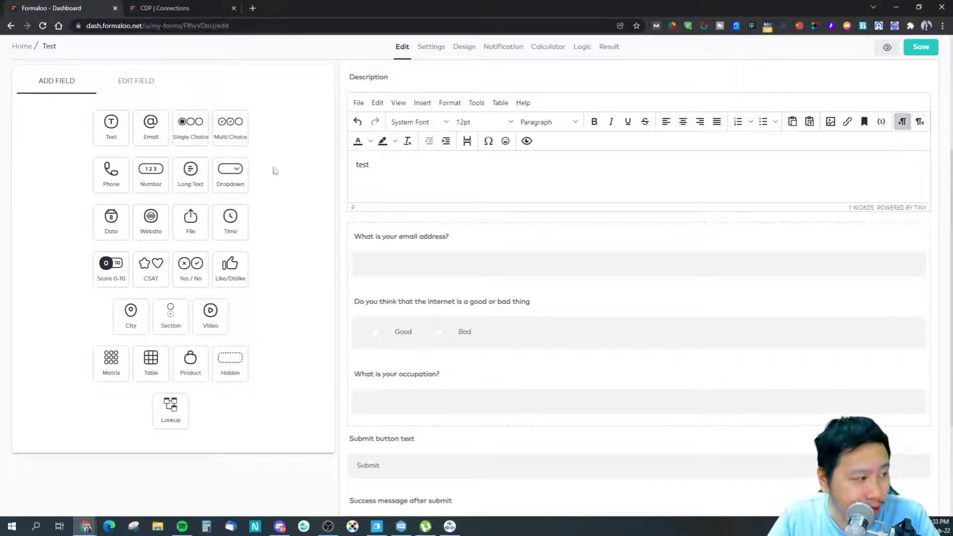
scroll(464, 330, down, 3)
scroll(464, 261, up, 2)
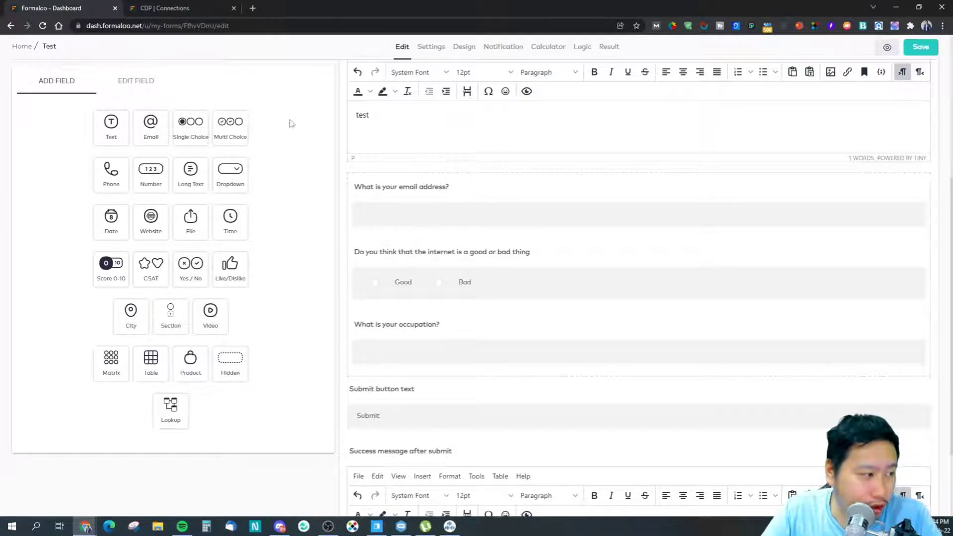
Step: Add a multiple-choice question at the bottom titled 'How did you find out about us?'
drag(234, 136, 450, 385)
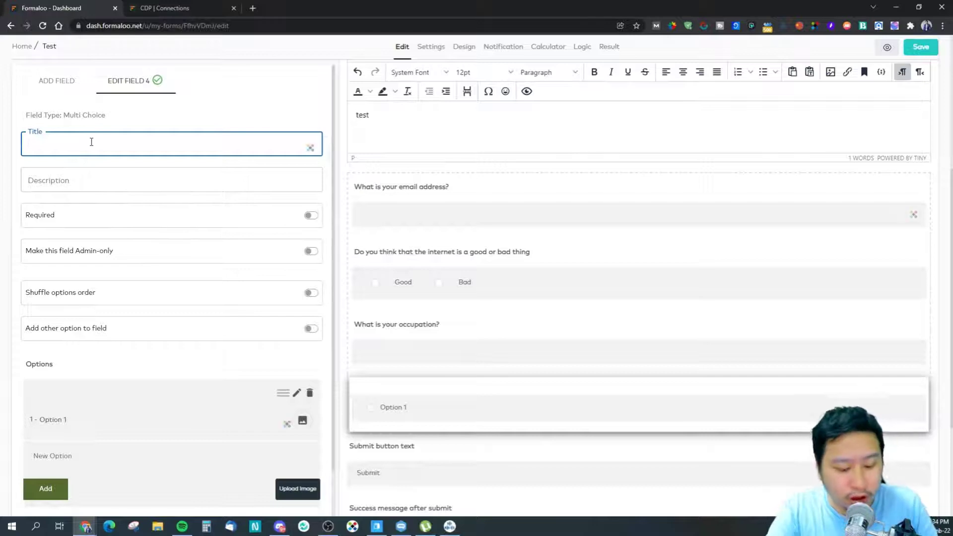
text(Wh)
key(BackSpace)
key(BackSpace)
text(What)
key(BackSpace)
key(BackSpace)
key(BackSpace)
key(BackSpace)
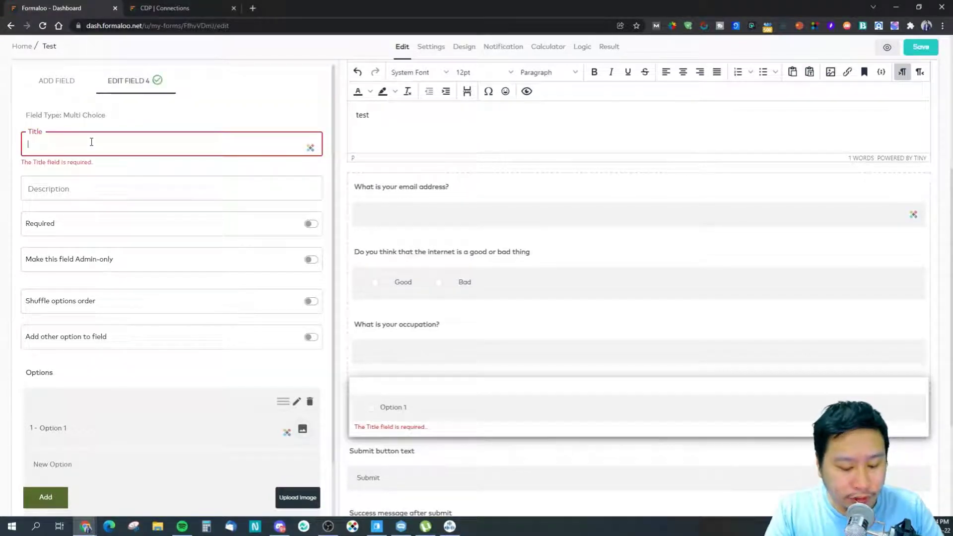
text(C)
key(BackSpace)
text(how)
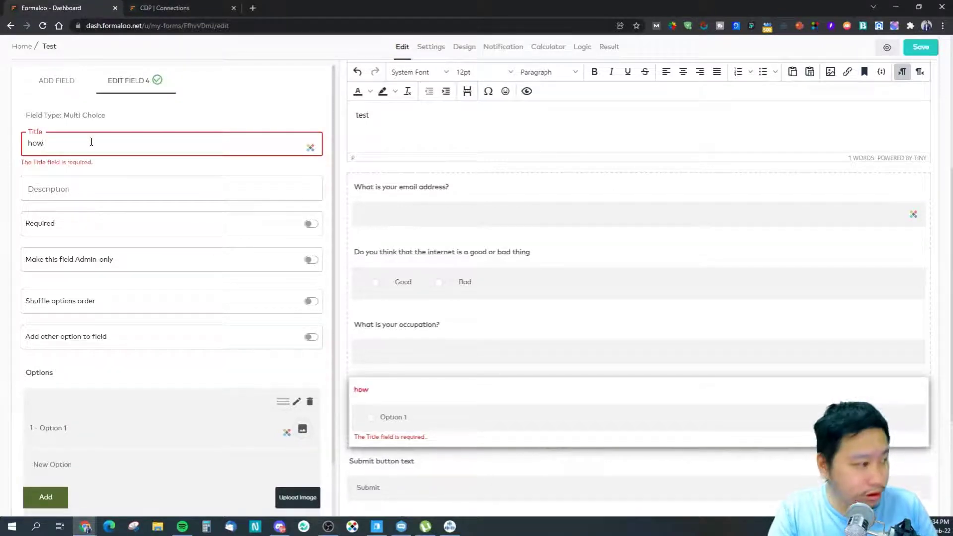
key(BackSpace)
key(BackSpace)
key(BackSpace)
text(How did you find out about us?)
Step: Set the first two answer options to Google and Facebook
click(59, 456)
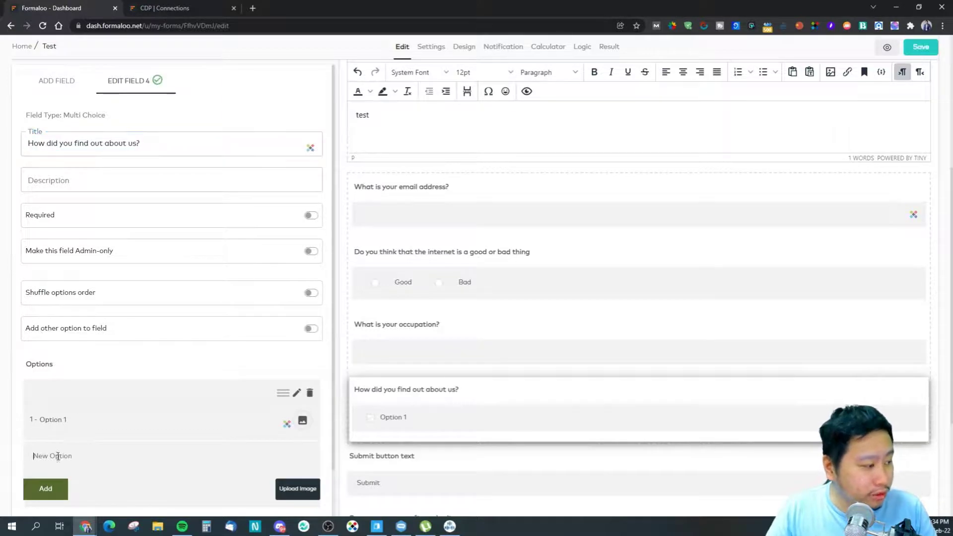
scroll(61, 459, down, 2)
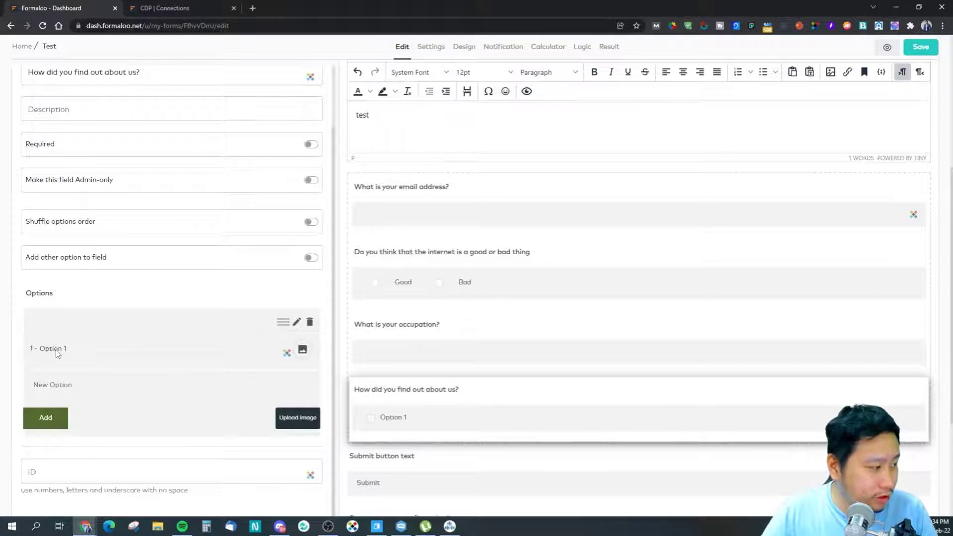
click(293, 322)
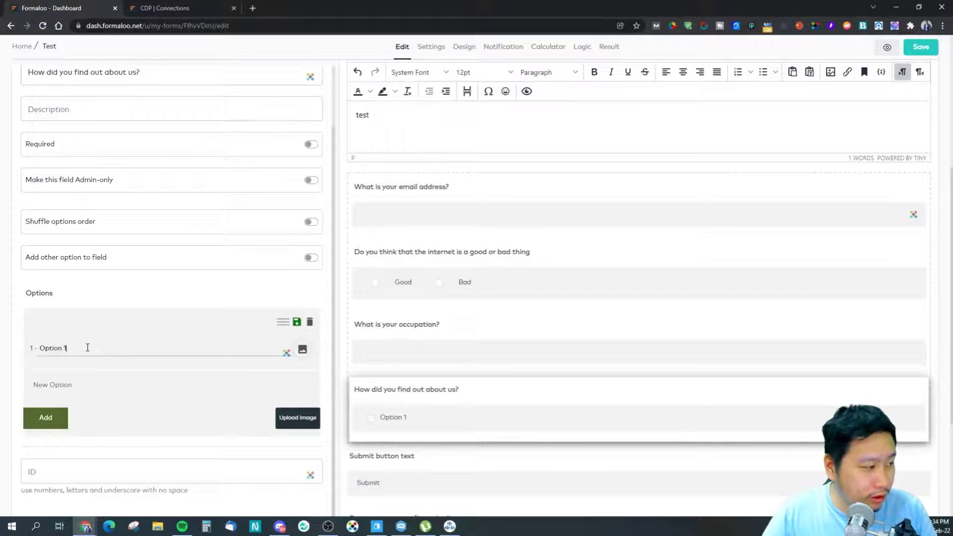
drag(87, 347, 24, 353)
text(Google)
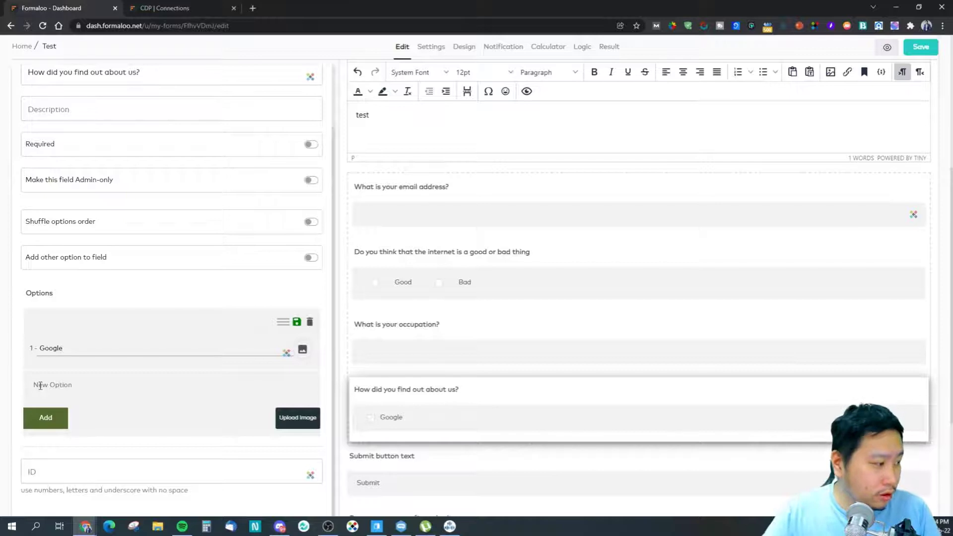
click(40, 385)
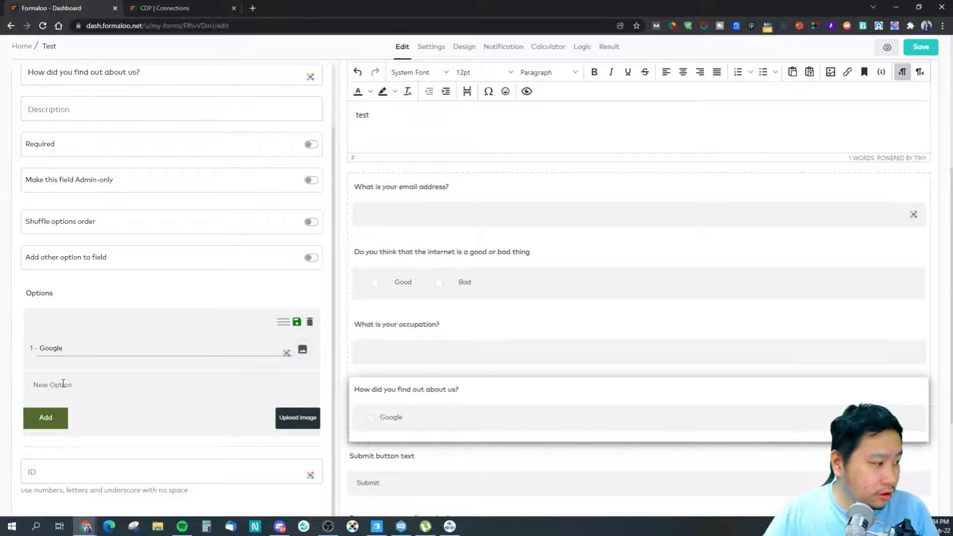
text(Social Medi)
key(ctrl+a)
text(Faceb)
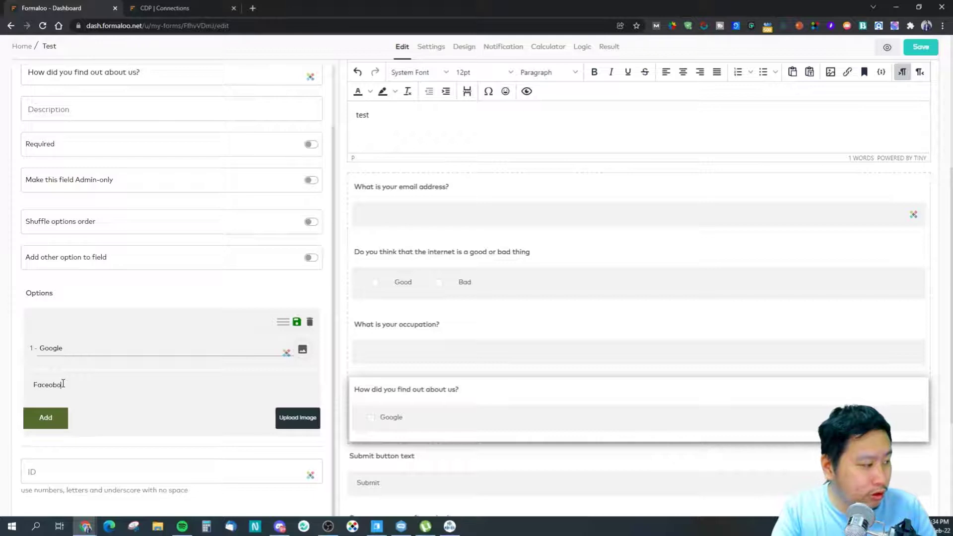
click(44, 419)
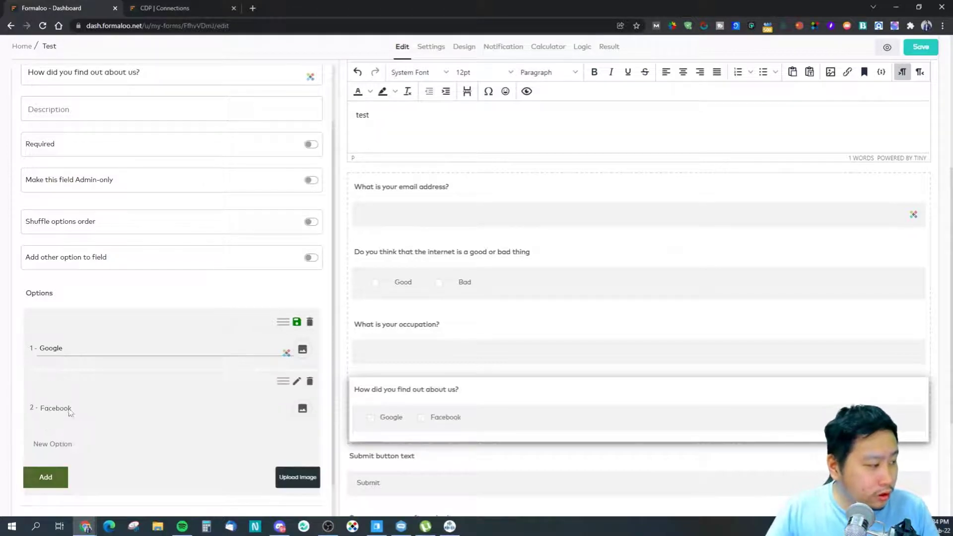
Step: Add Friend's Recommendation, Email and Flyer as further answer options
click(71, 447)
text(Friend's Recommendati)
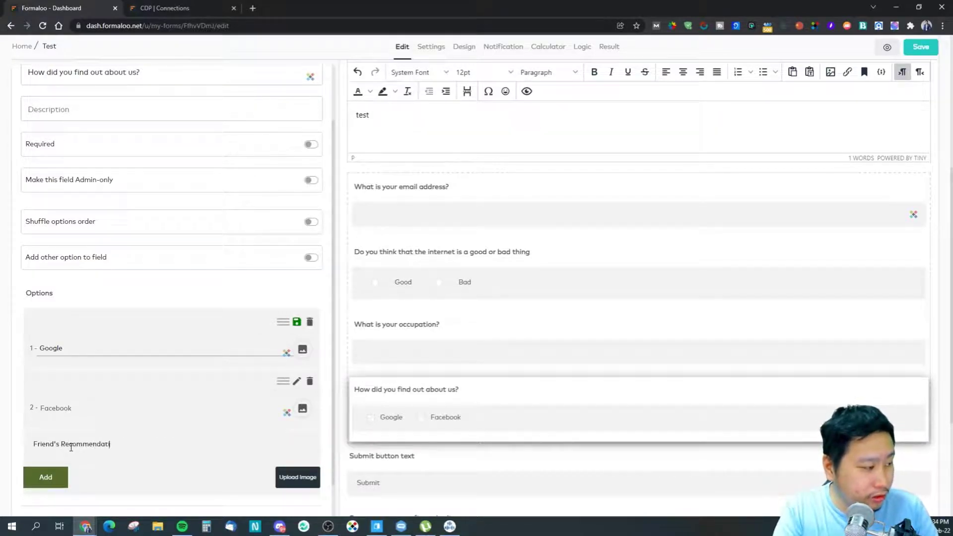
click(50, 483)
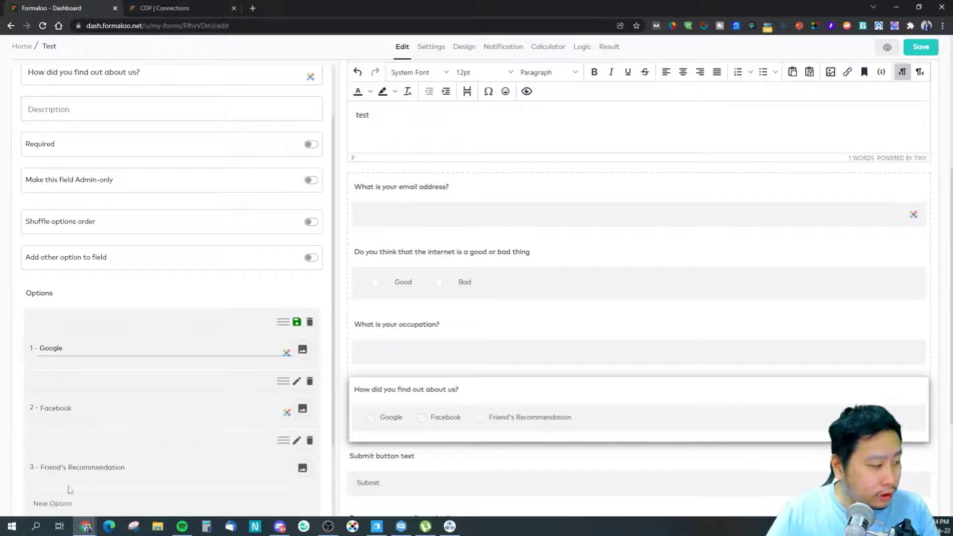
scroll(70, 490, down, 1)
click(62, 458)
text(Email)
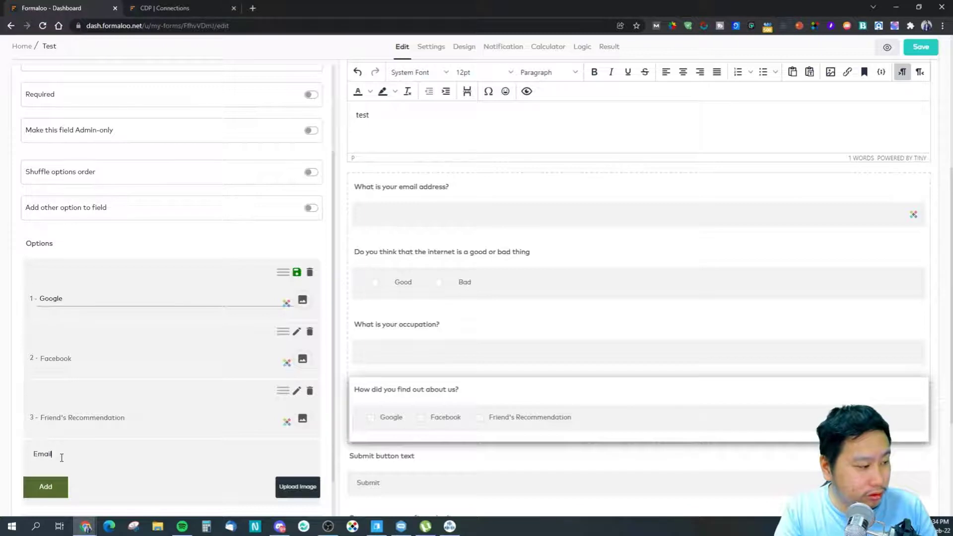
click(63, 487)
scroll(111, 479, down, 2)
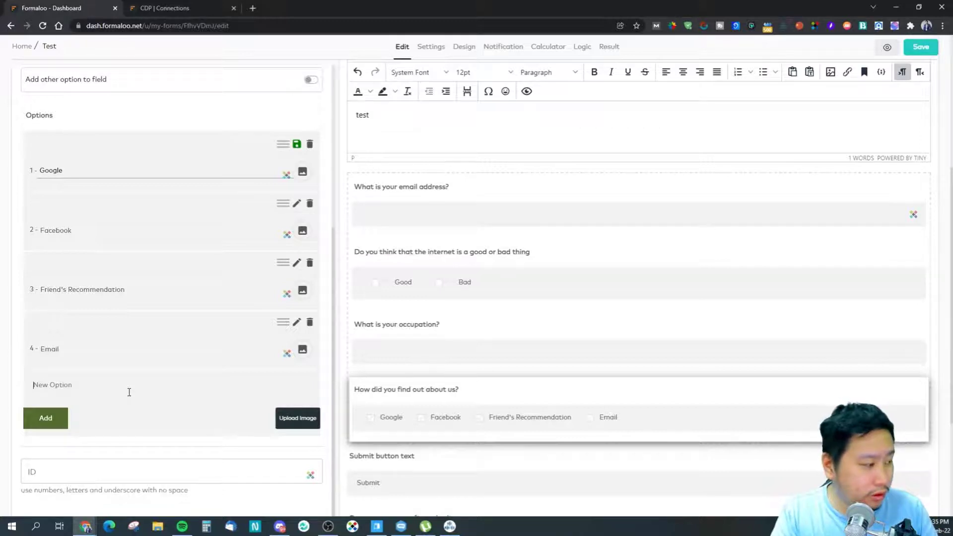
text(S)
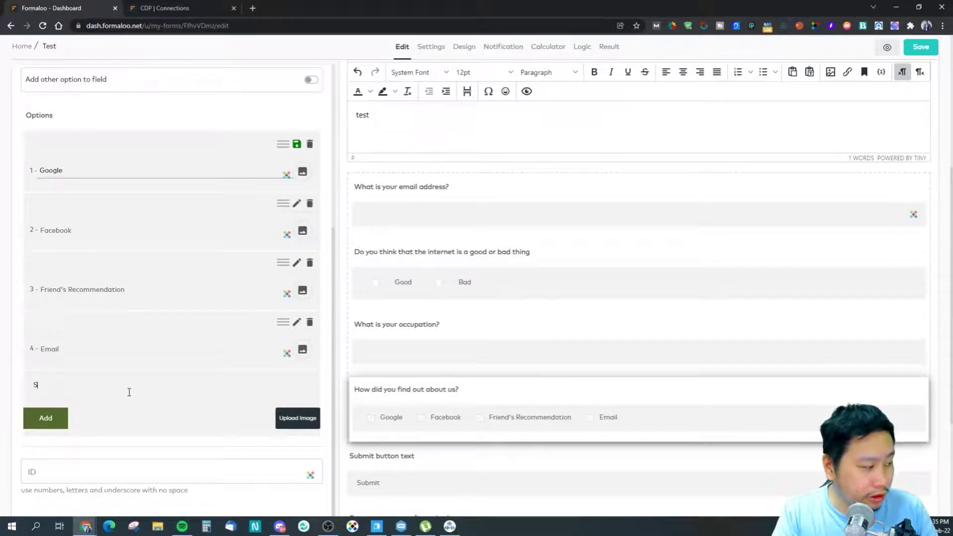
key(BackSpace)
text(Flyer)
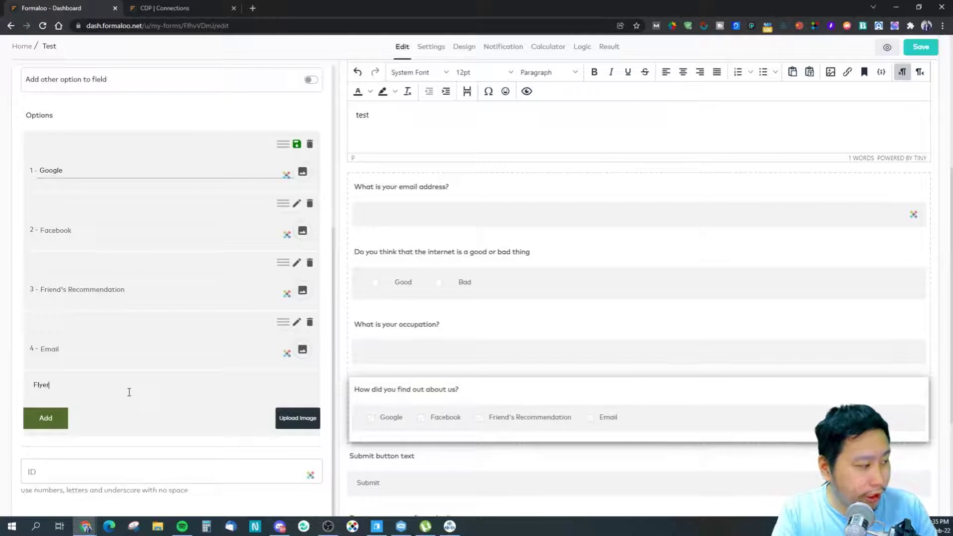
click(68, 417)
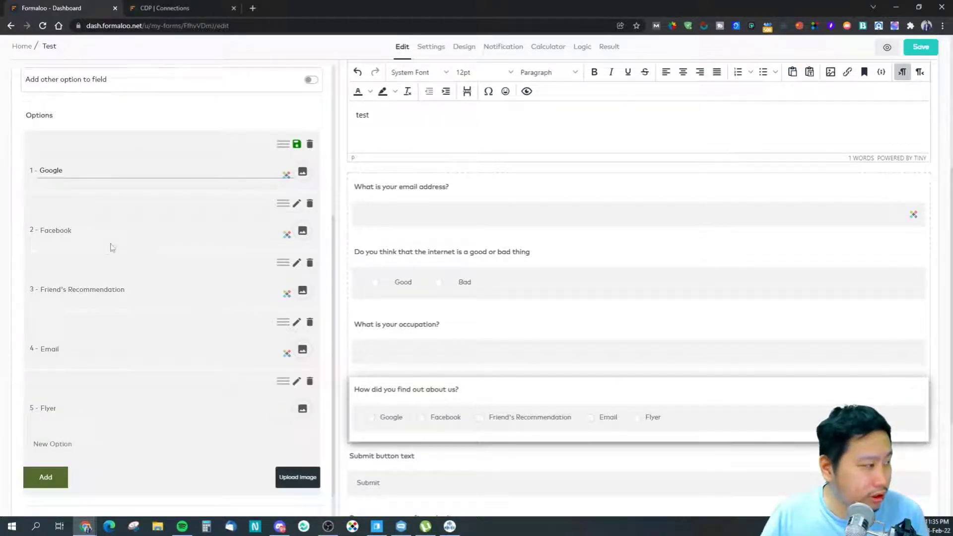
Step: Give the question the description 'Choose the best options'
scroll(113, 247, up, 5)
click(115, 184)
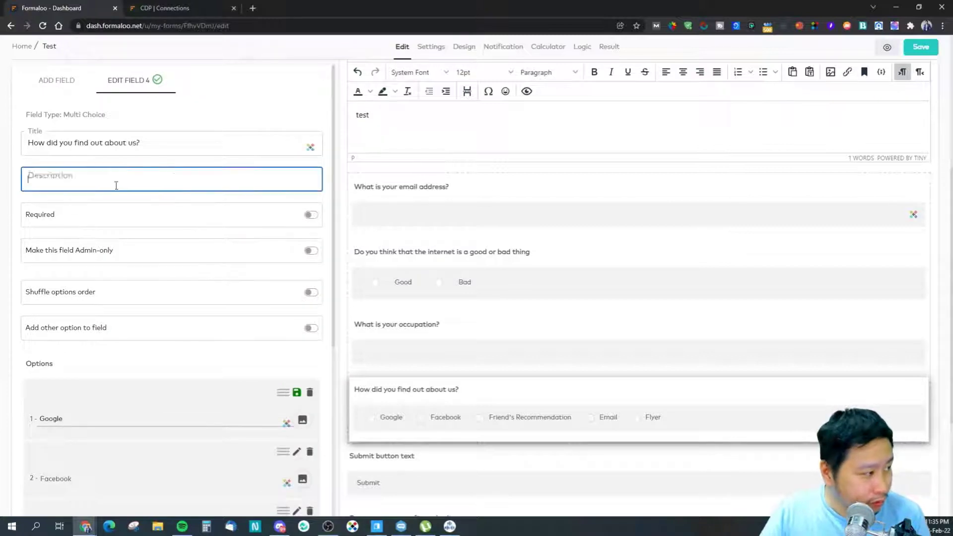
text(What)
key(BackSpace)
key(BackSpace)
key(BackSpace)
text(choose)
key(BackSpace)
key(BackSpace)
key(BackSpace)
key(BackSpace)
text(Choose th)
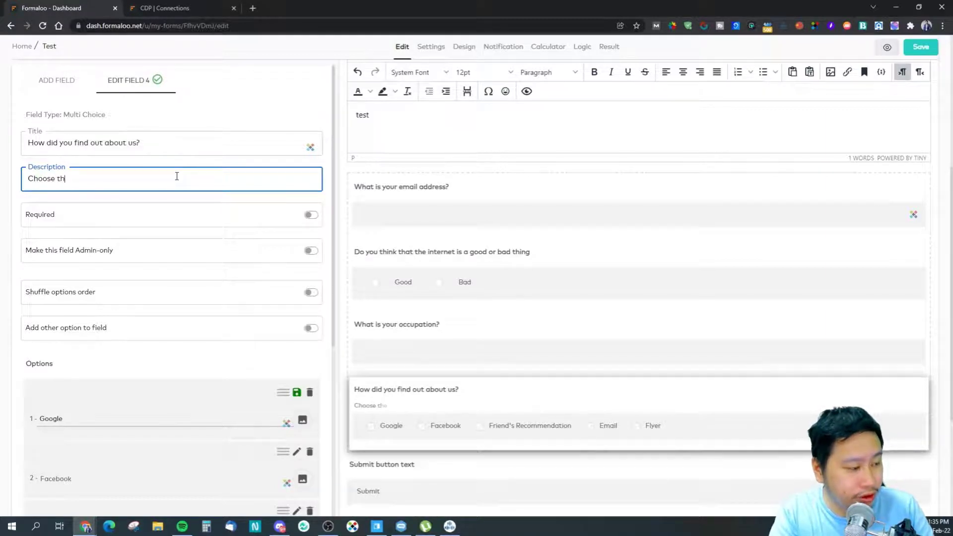
text(he )
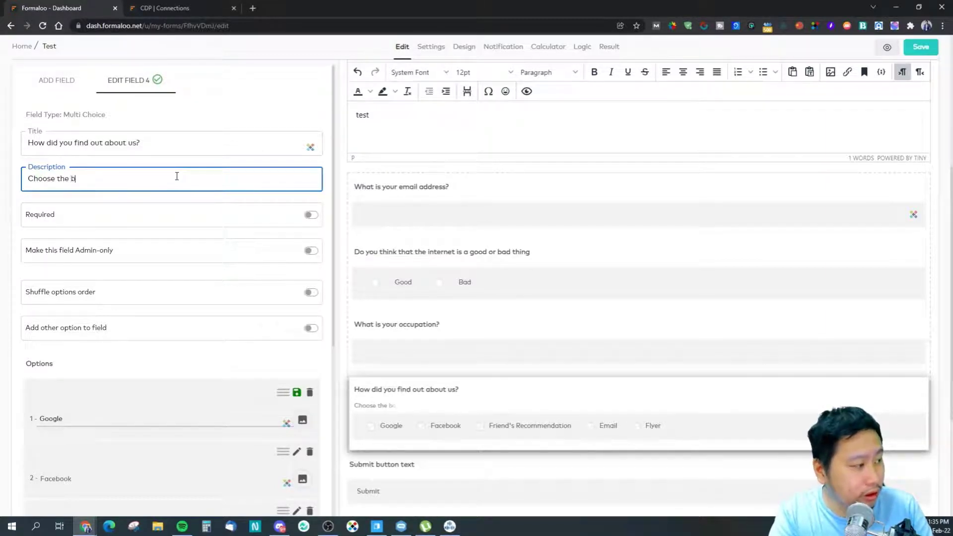
text(best options)
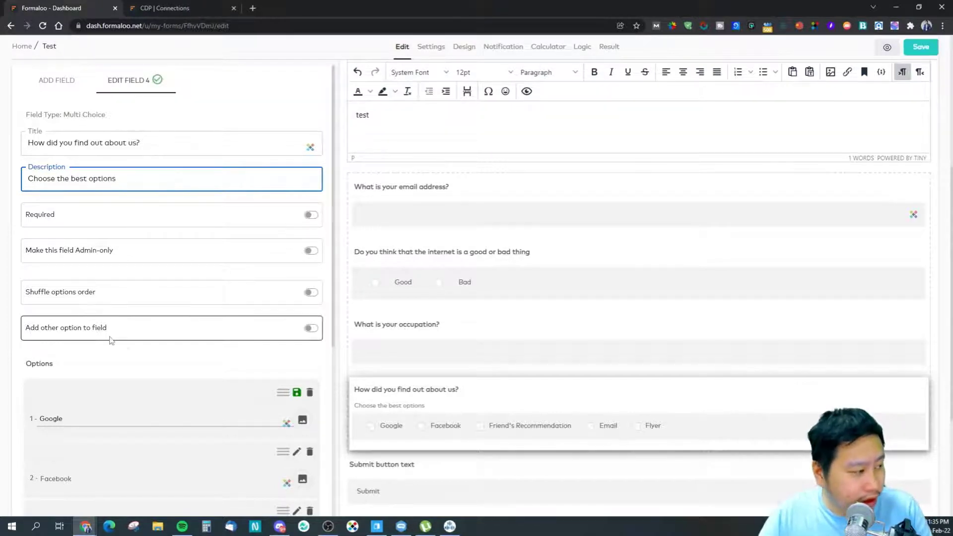
Step: Turn on 'Add other option to field' for the referral question
click(310, 328)
scroll(587, 385, down, 4)
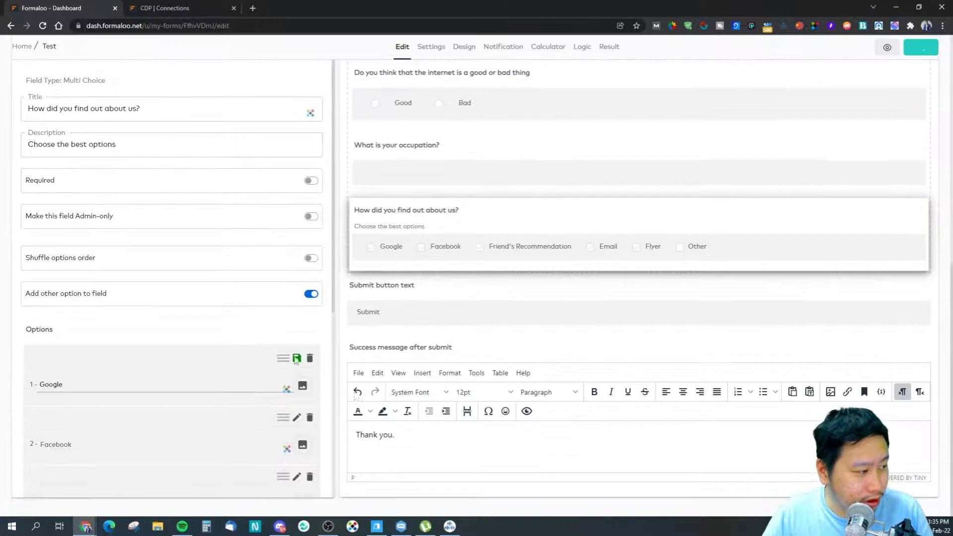
scroll(201, 408, down, 5)
scroll(200, 408, down, 2)
scroll(177, 386, up, 3)
Step: Test ticking Other and Flyer in the preview, clearing any test text afterwards
click(680, 248)
click(681, 250)
click(697, 251)
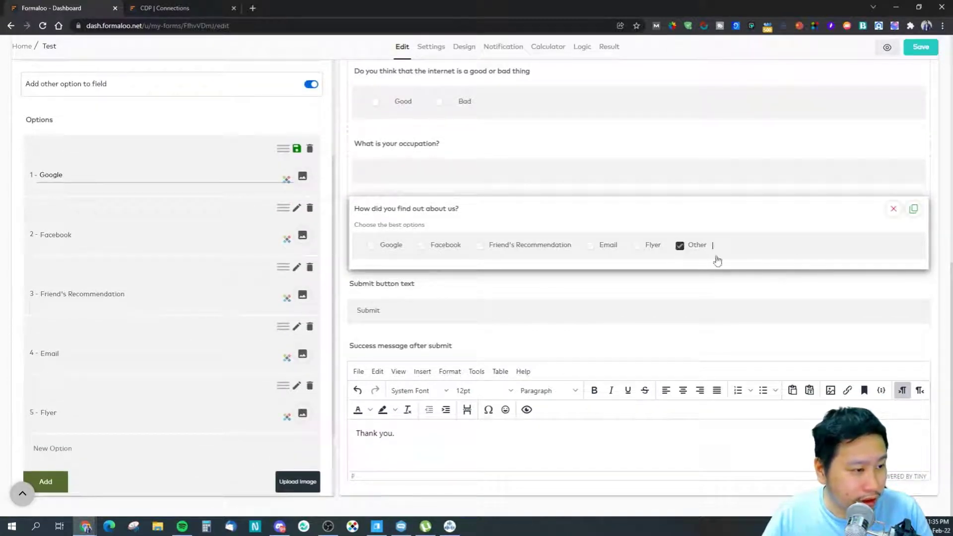
click(679, 246)
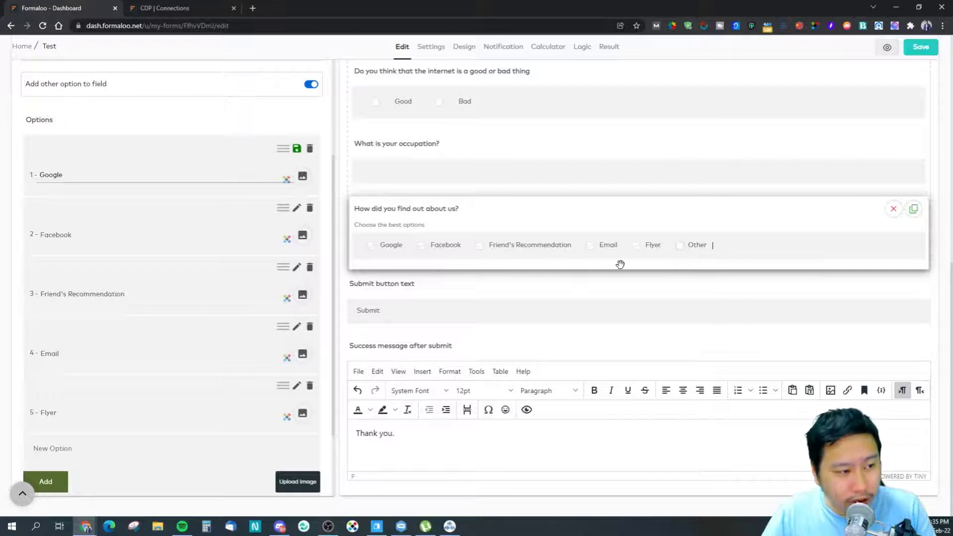
click(680, 246)
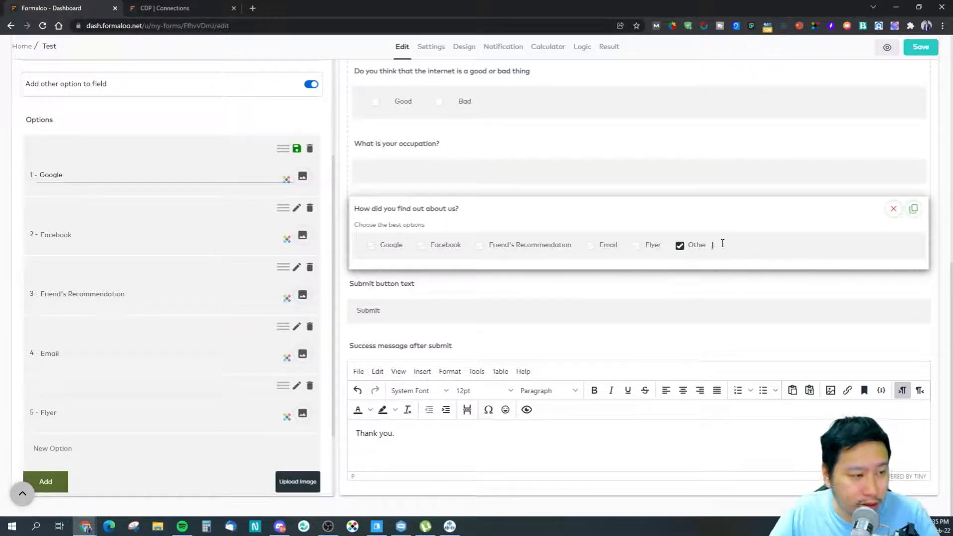
drag(743, 248, 714, 249)
key(BackSpace)
click(681, 250)
click(649, 252)
click(636, 247)
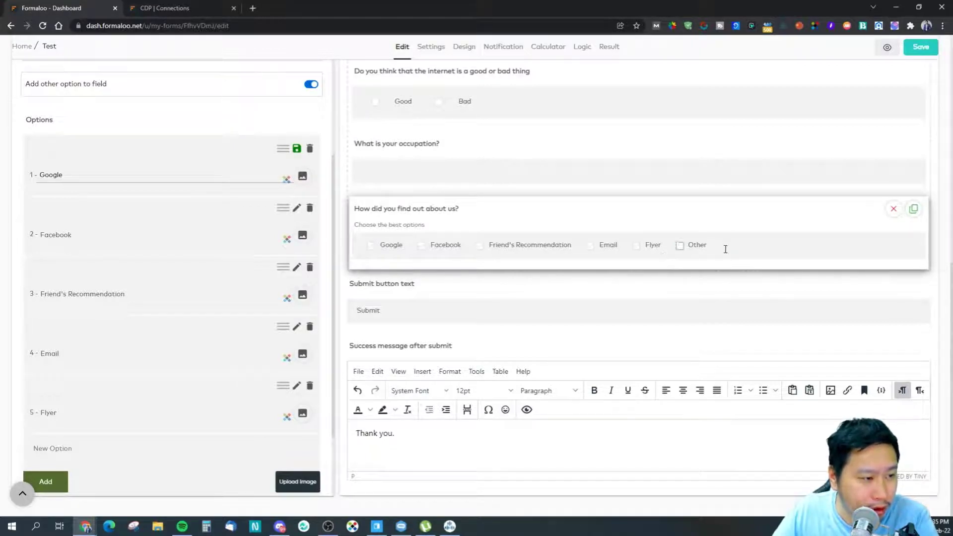
Step: Head back to the dashboard Home, raising the prompt asking whether all work is saved
scroll(214, 234, up, 4)
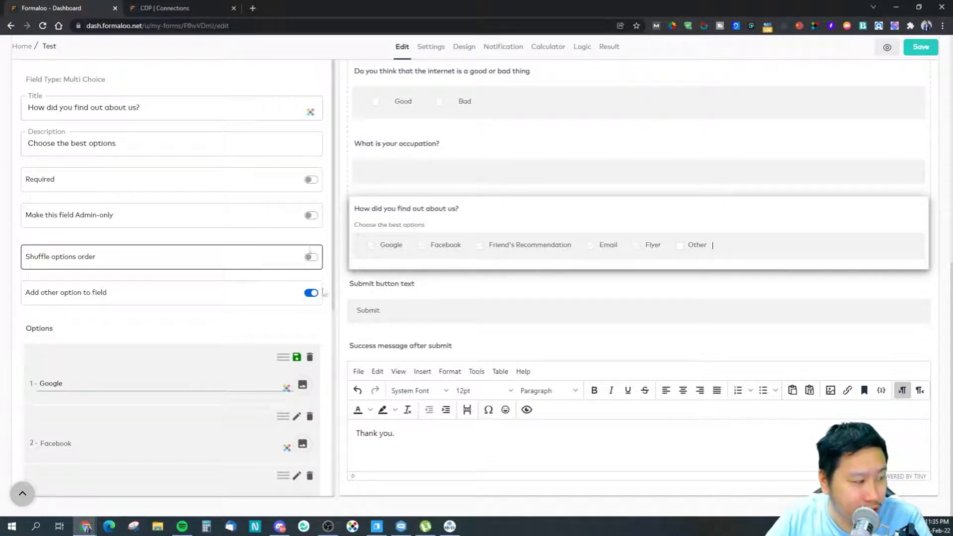
scroll(132, 340, down, 6)
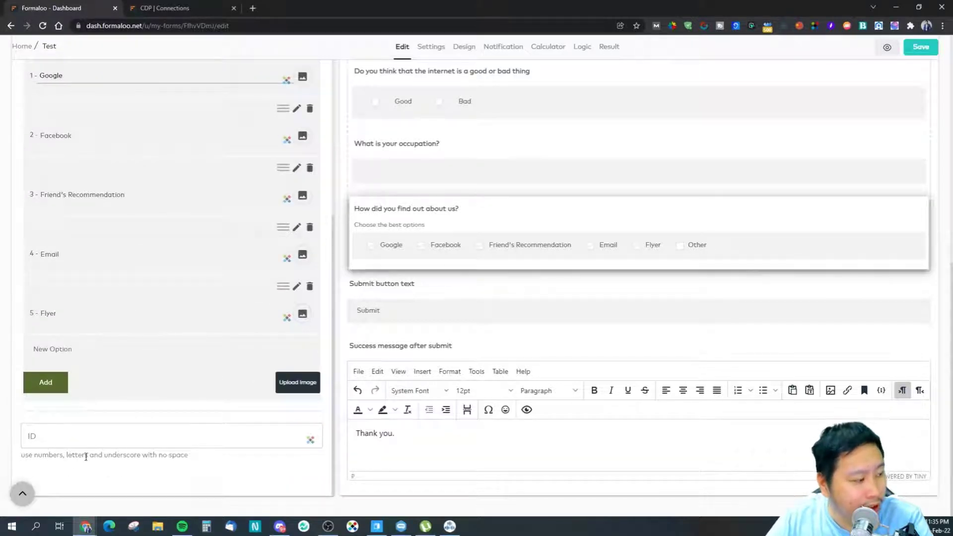
click(64, 437)
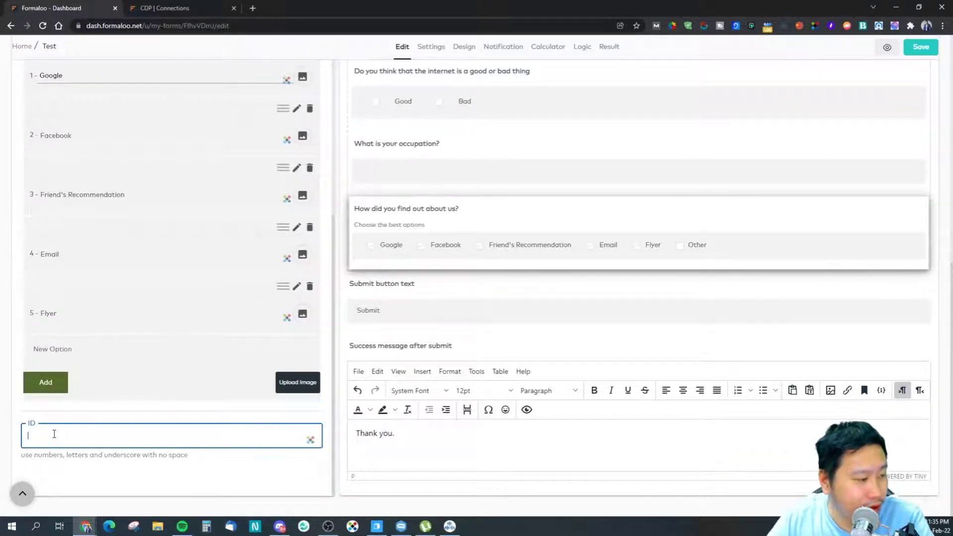
scroll(66, 423, up, 6)
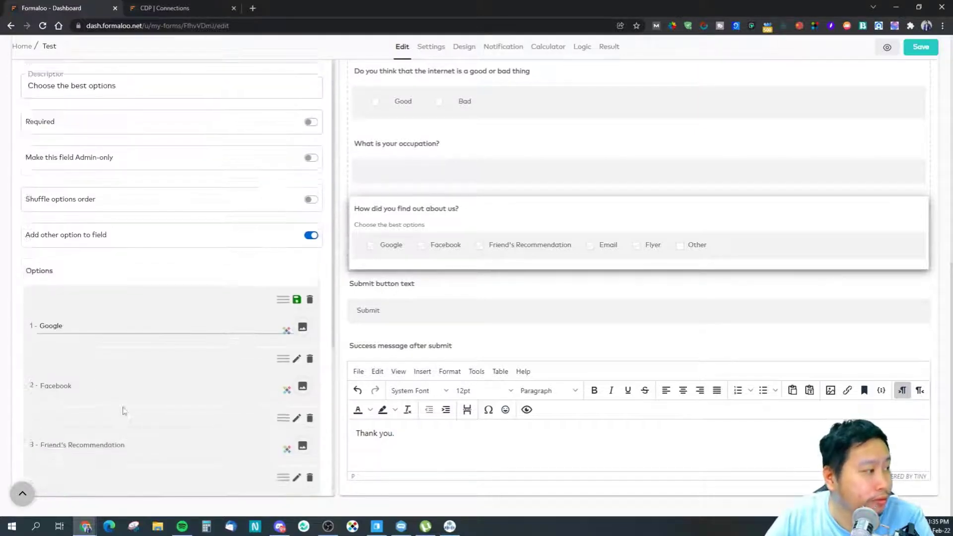
click(23, 49)
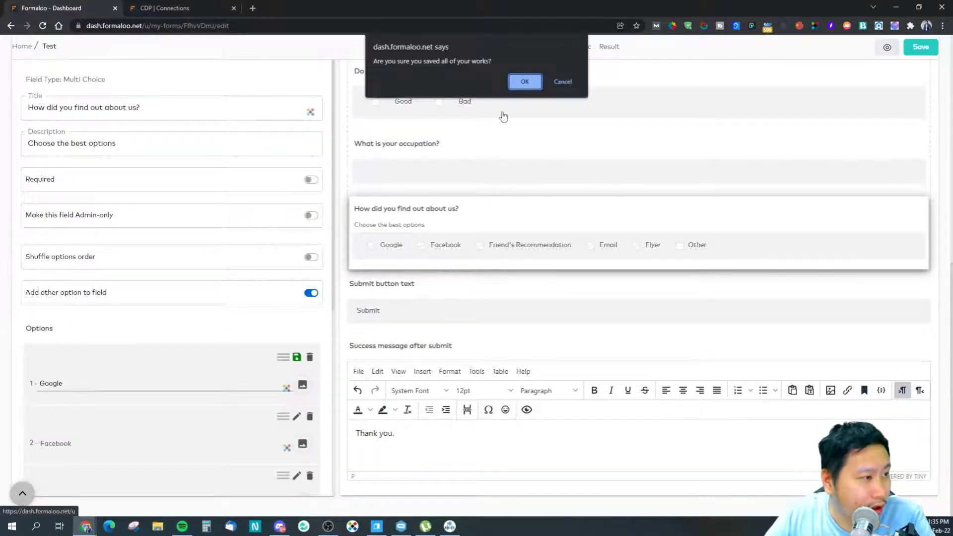
Step: Cancel the unsaved-work prompt to stay in the form editor
click(558, 80)
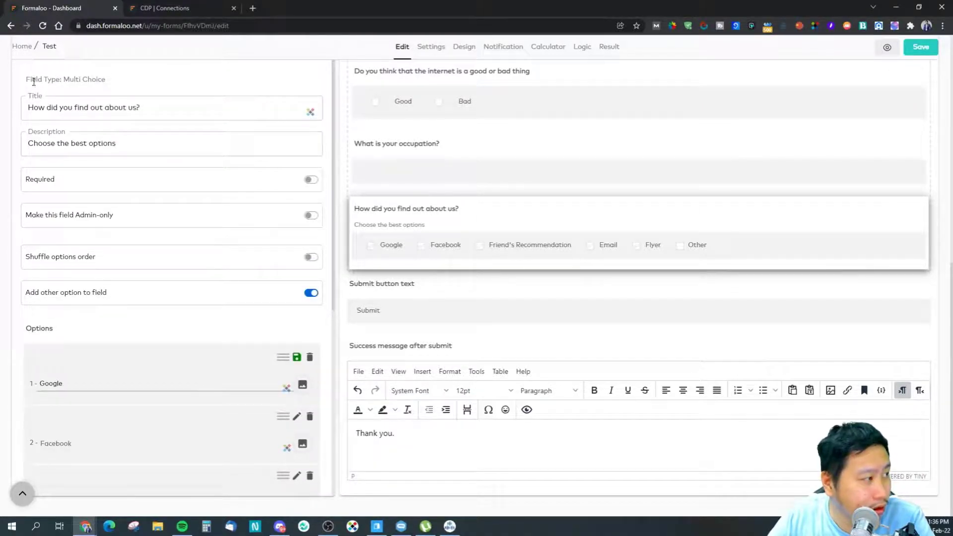
scroll(179, 157, down, 4)
scroll(180, 156, down, 2)
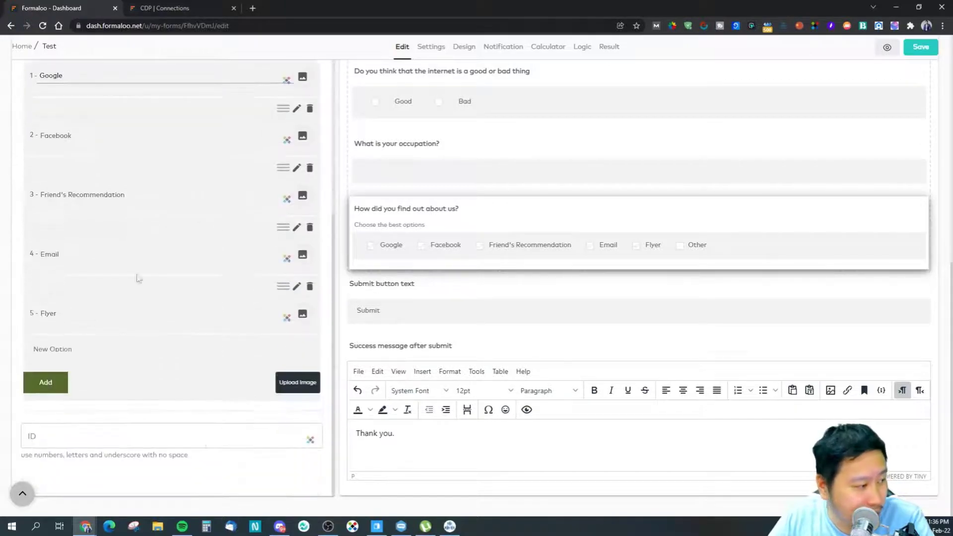
scroll(308, 357, up, 4)
scroll(382, 361, up, 5)
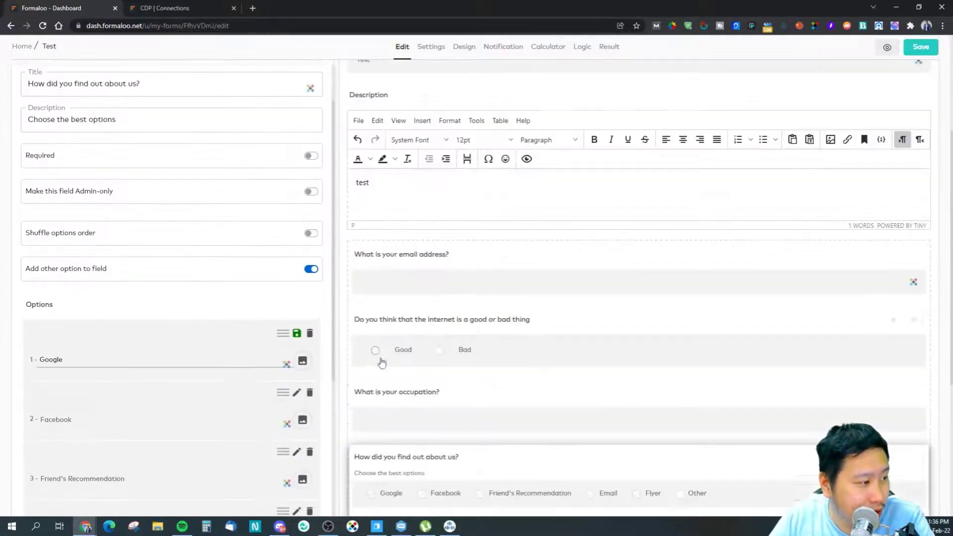
scroll(342, 412, down, 5)
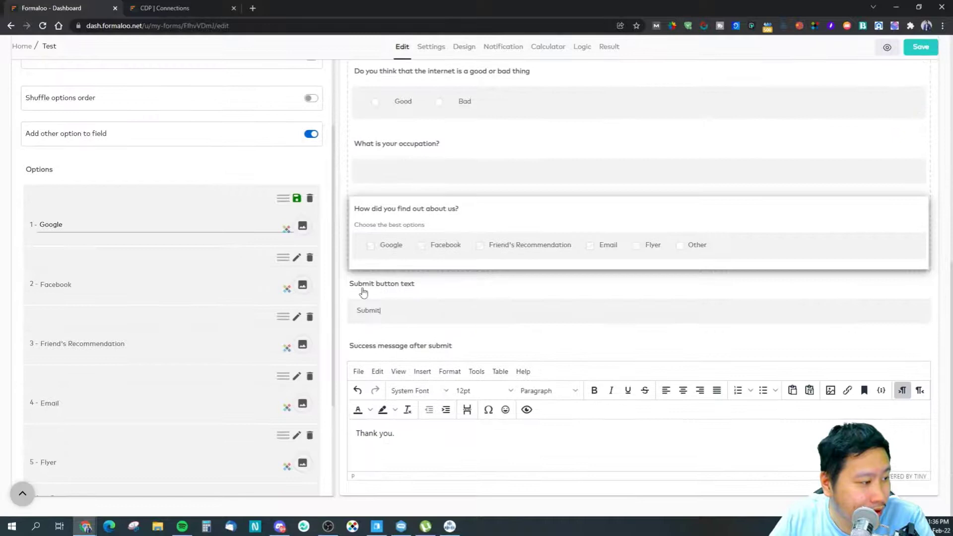
scroll(345, 260, up, 2)
scroll(327, 284, up, 4)
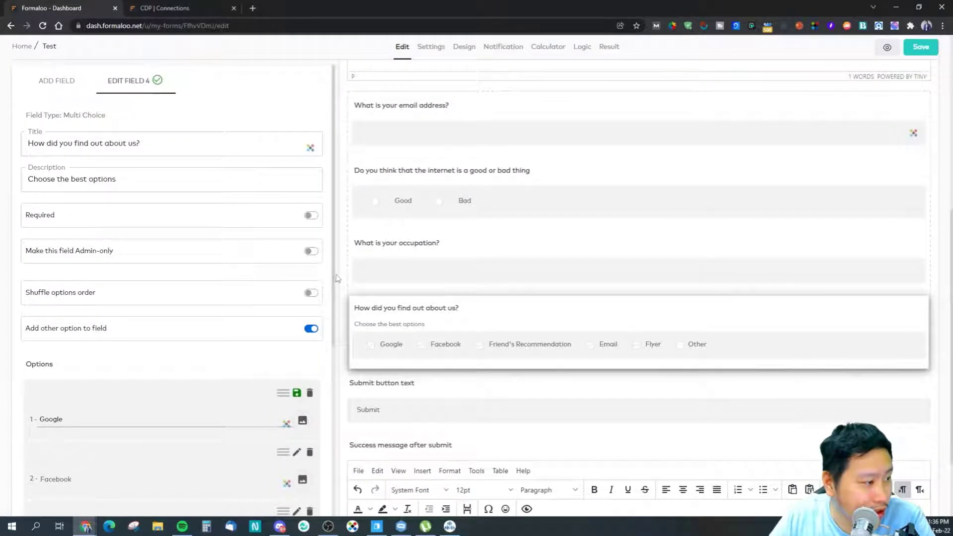
scroll(332, 281, down, 3)
scroll(332, 278, up, 3)
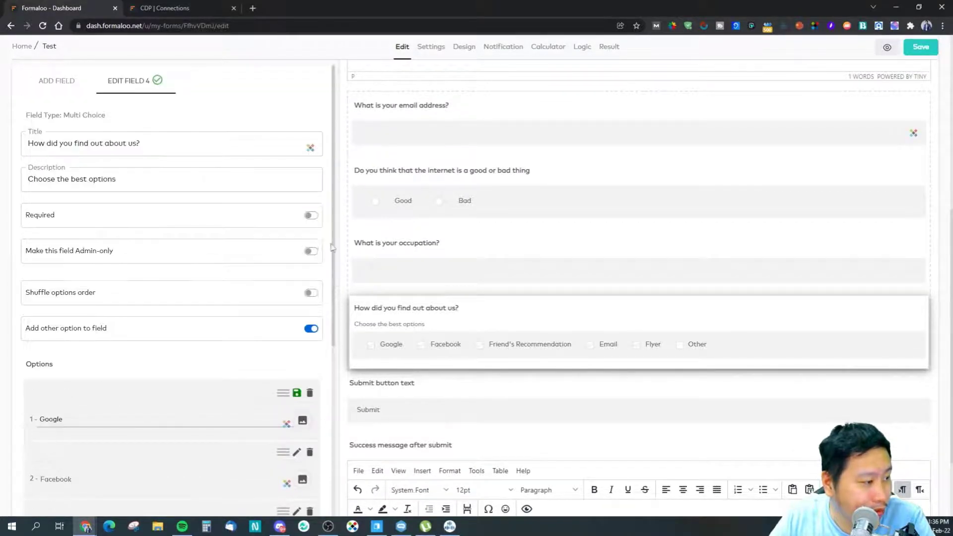
Step: Select the occupation question, then reselect 'How did you find out about us?'
click(351, 266)
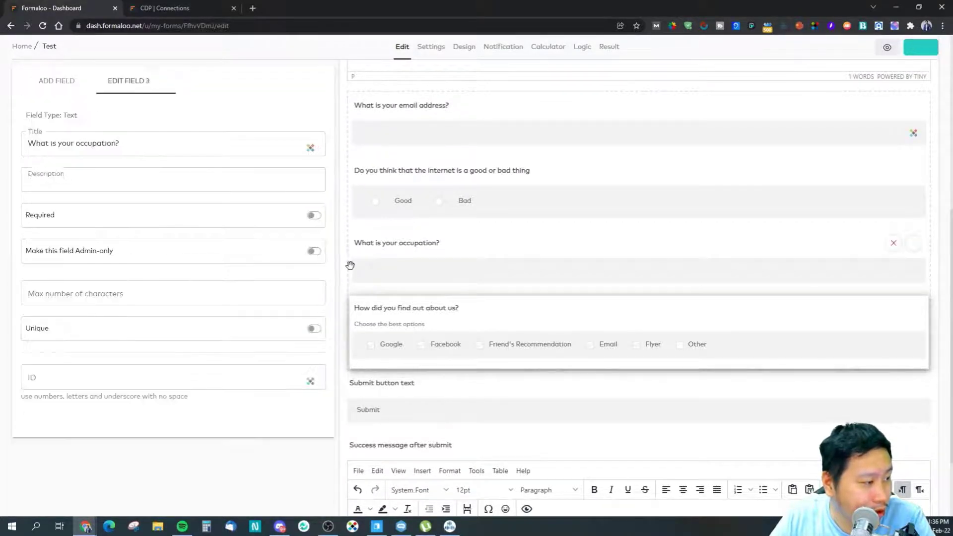
click(392, 334)
scroll(121, 272, down, 1)
scroll(107, 251, up, 1)
scroll(102, 251, down, 5)
scroll(64, 74, up, 5)
Step: Add a phone field above the last question
click(57, 81)
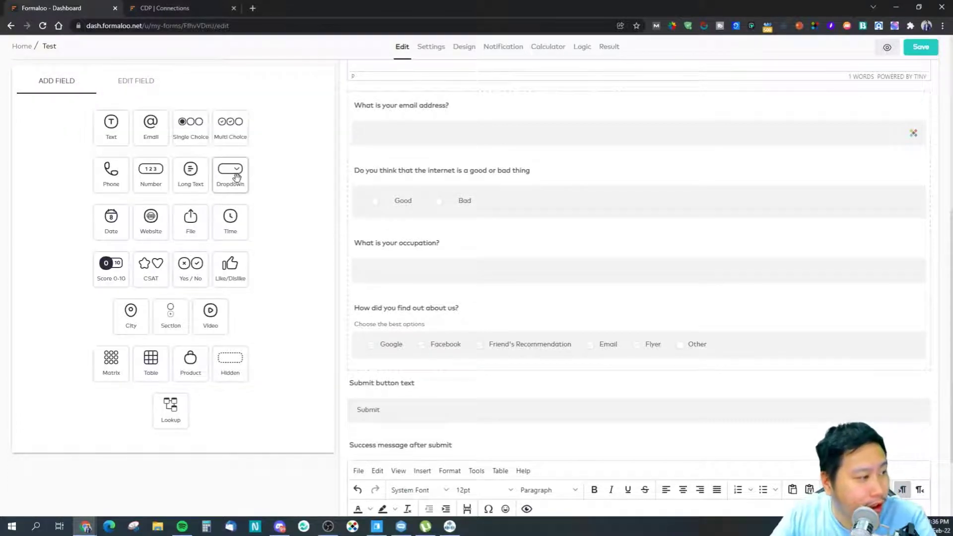
drag(106, 178, 379, 299)
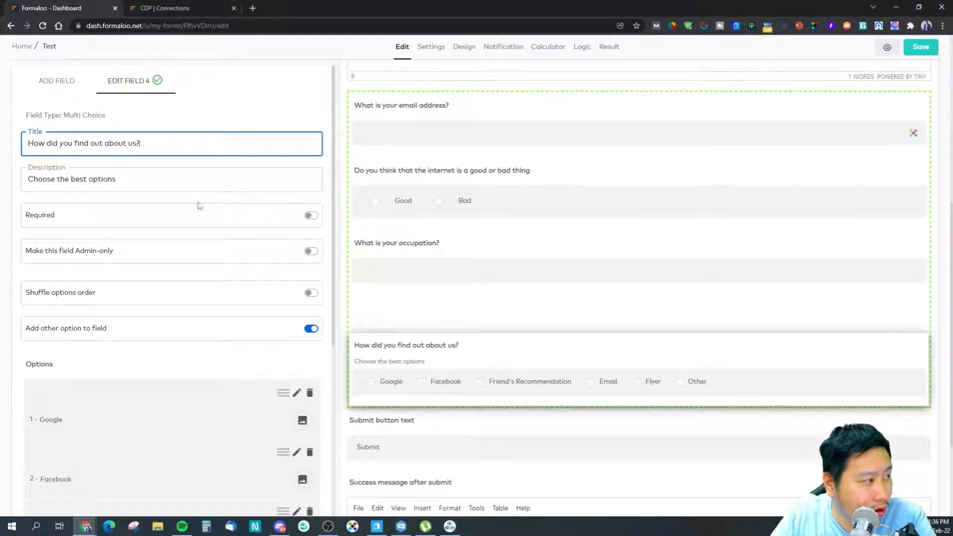
click(419, 312)
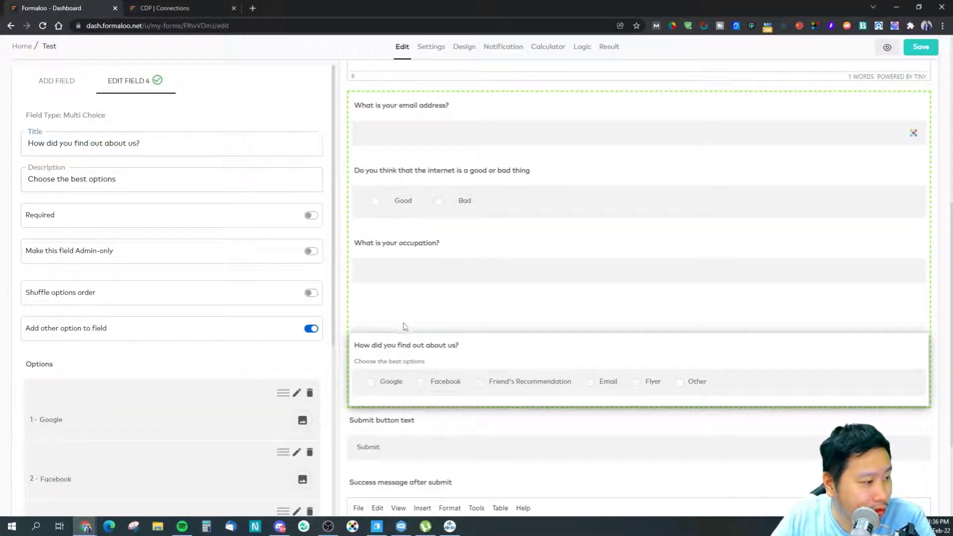
click(71, 85)
click(396, 327)
Step: Title the phone field 'What is contact number?' with a description asking for the country code
click(130, 145)
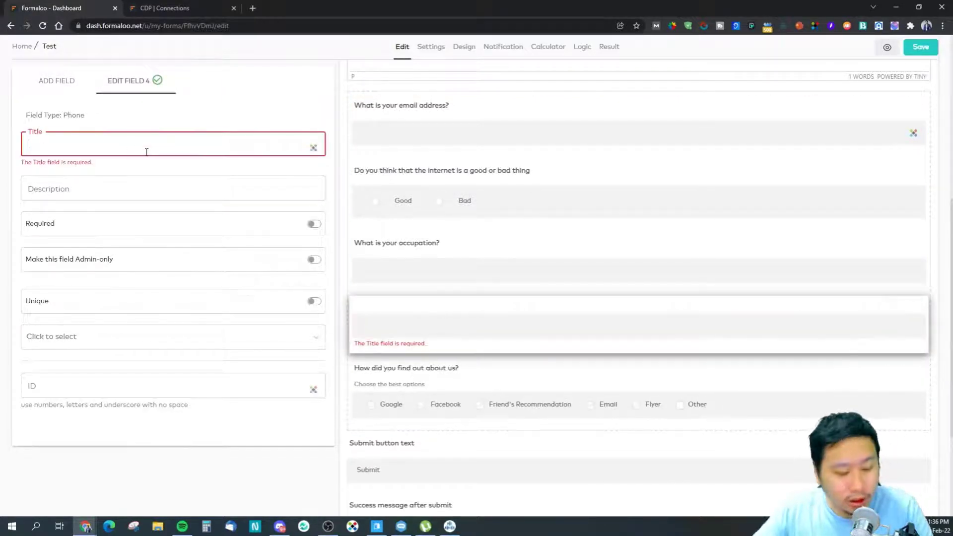
text(Hp)
key(BackSpace)
text(What is hpo)
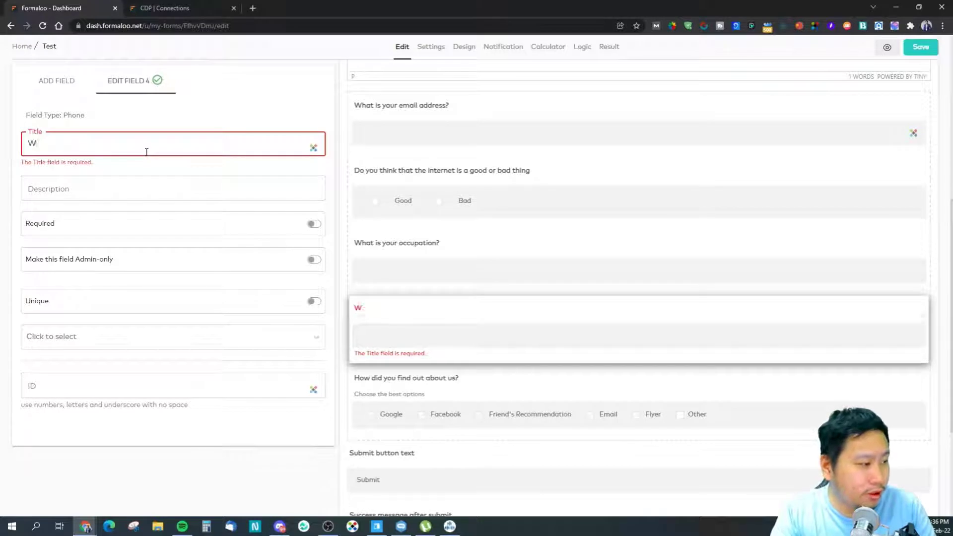
key(BackSpace)
key(BackSpace)
key(BackSpace)
text(p)
key(BackSpace)
text(conta)
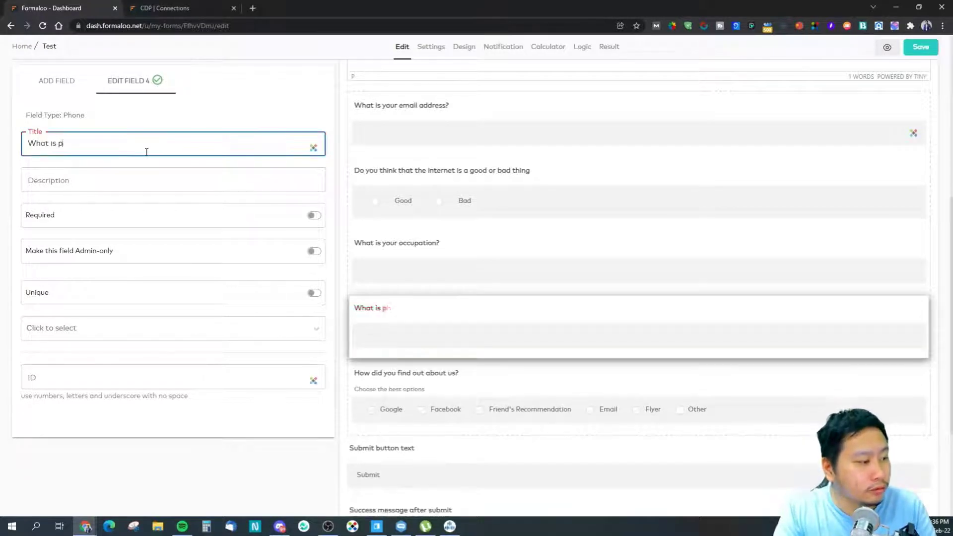
text(ct  number?)
click(172, 185)
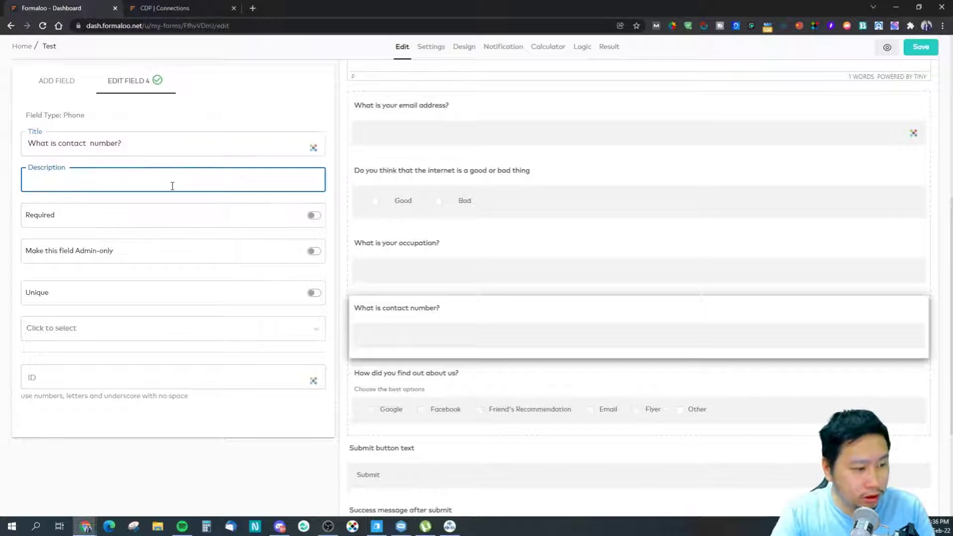
text(Please end)
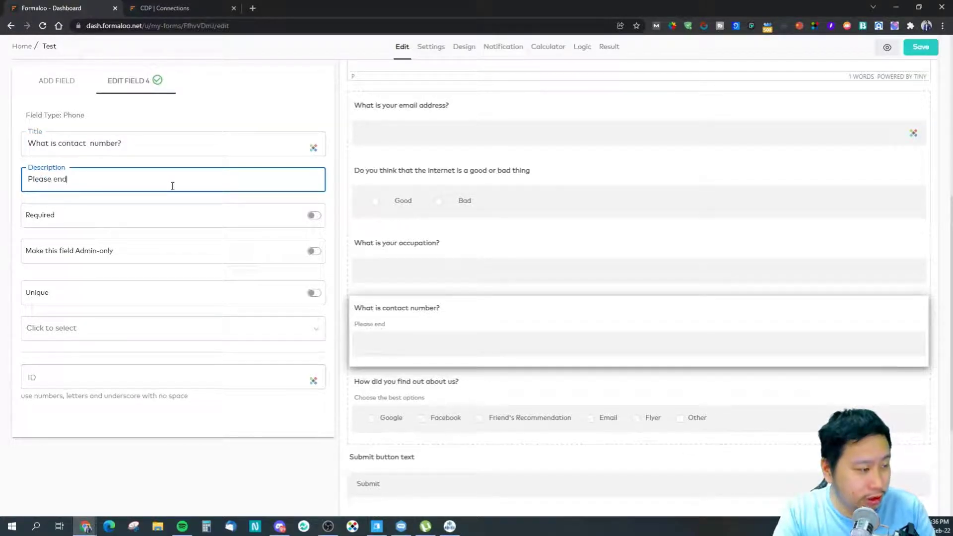
key(BackSpace)
text(ter your country code as well)
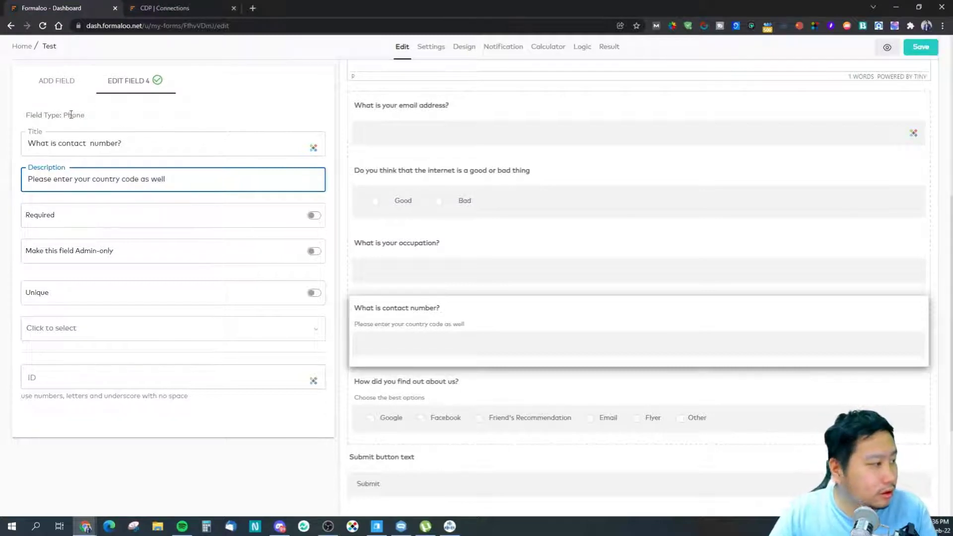
Step: Set the accepted Phone Type to Both
click(201, 328)
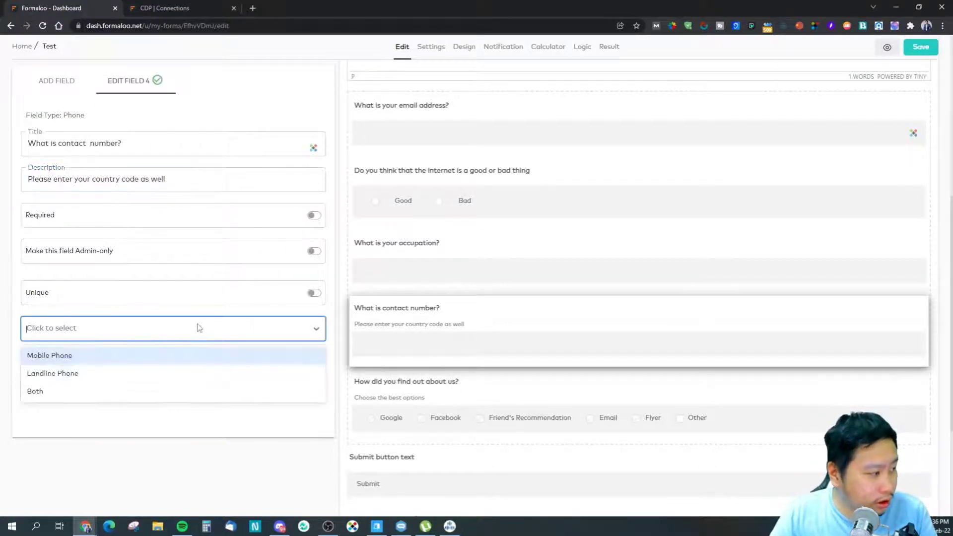
click(44, 391)
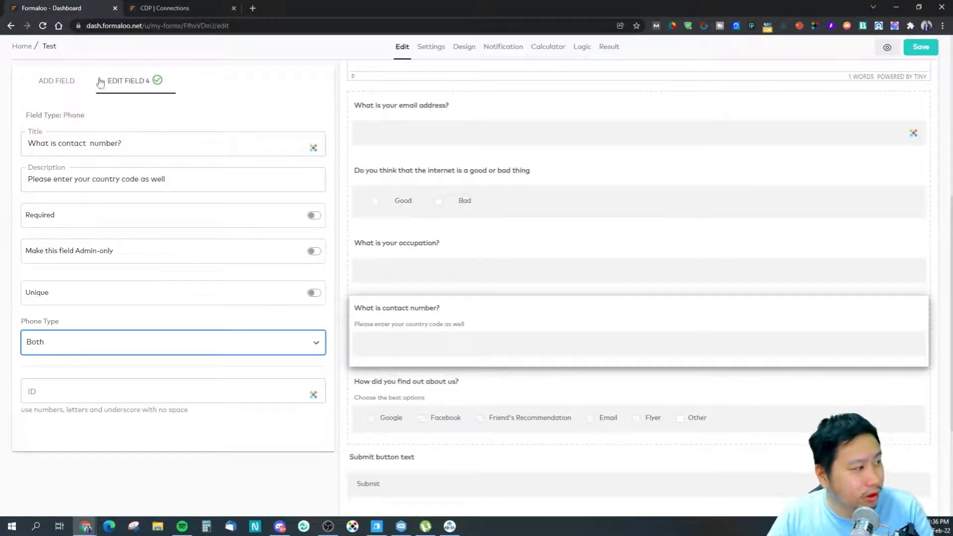
click(44, 85)
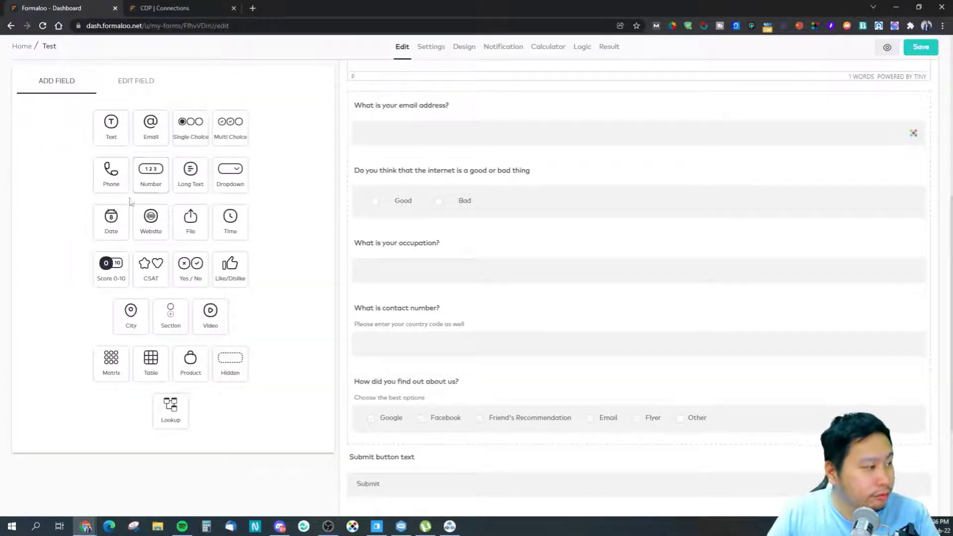
Step: Add a number question 'How old are you this year?' above the contact-number question
drag(151, 181, 364, 324)
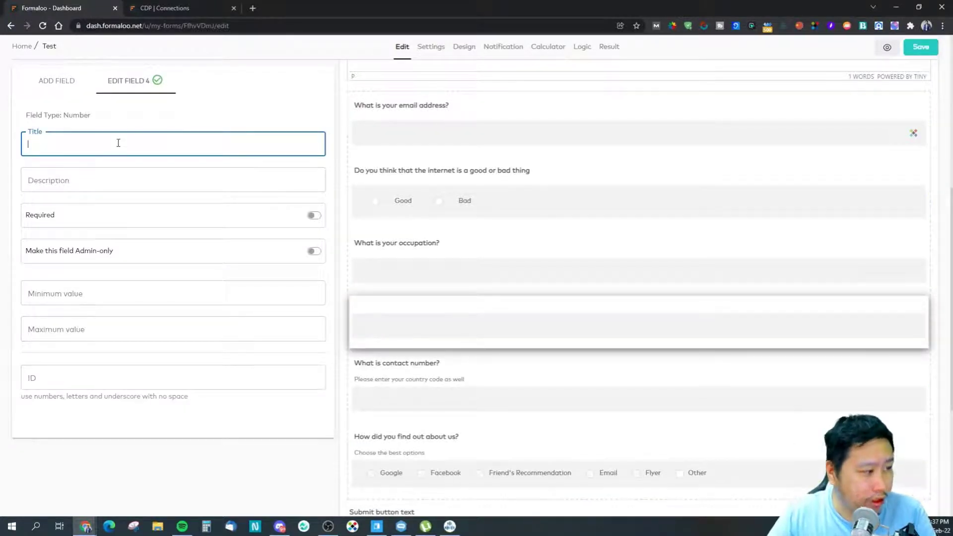
text(Wjats)
key(BackSpace)
key(BackSpace)
key(BackSpace)
key(BackSpace)
text(hat is your)
key(BackSpace)
key(BackSpace)
key(BackSpace)
key(BackSpace)
key(BackSpace)
key(BackSpace)
key(BackSpace)
key(BackSpace)
key(BackSpace)
key(BackSpace)
key(BackSpace)
text(How old are you)
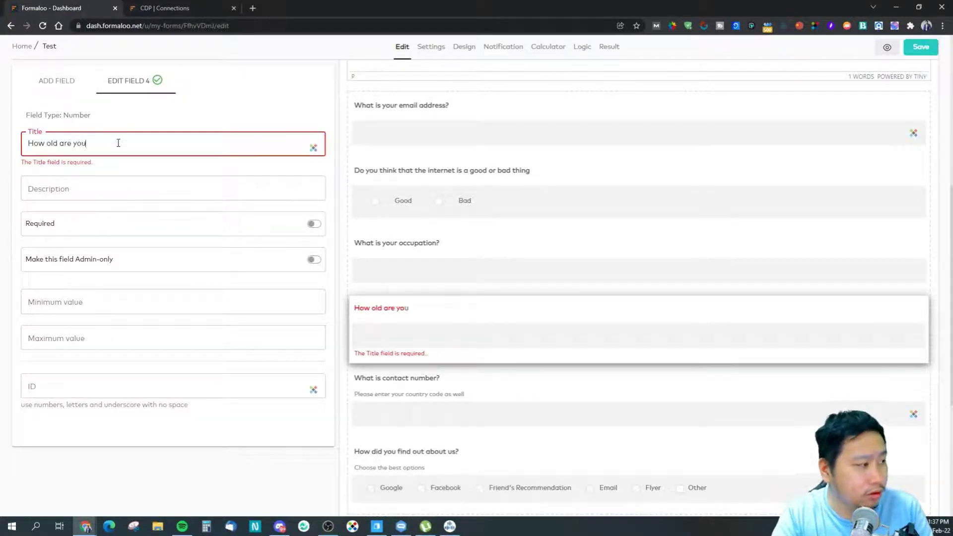
text(?)
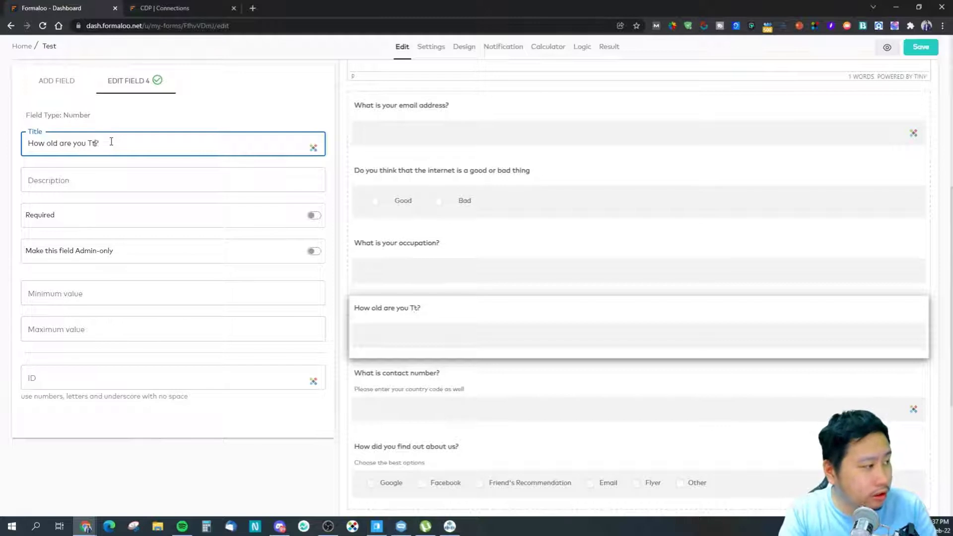
key(BackSpace)
key(BackSpace)
key(BackSpace)
text(this year)
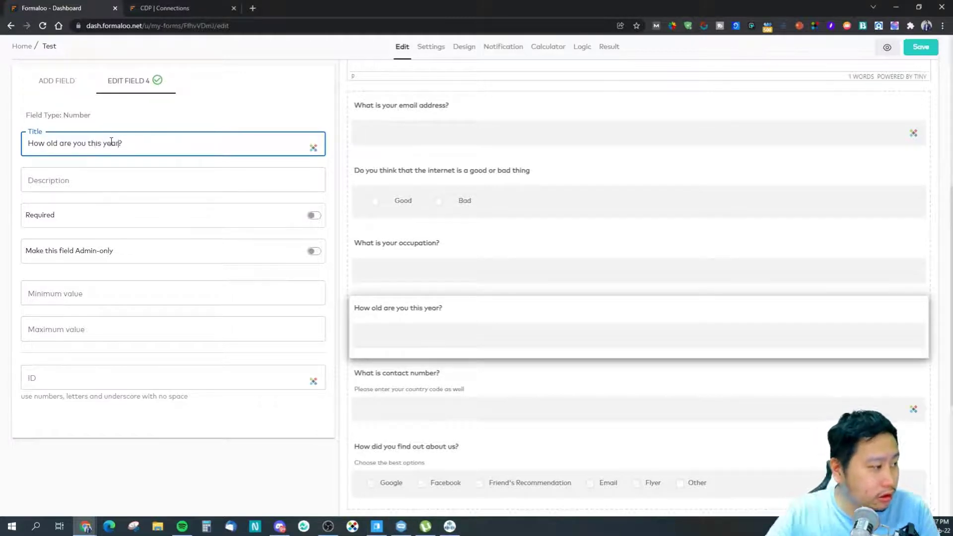
Step: Limit the age answers to a minimum of 3 and maximum of 100
click(45, 298)
text(3)
click(94, 329)
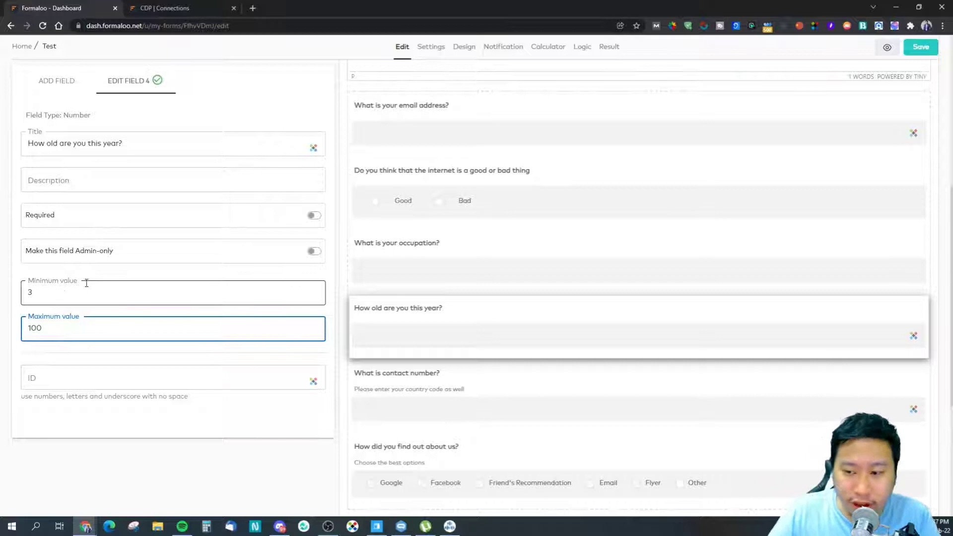
click(57, 85)
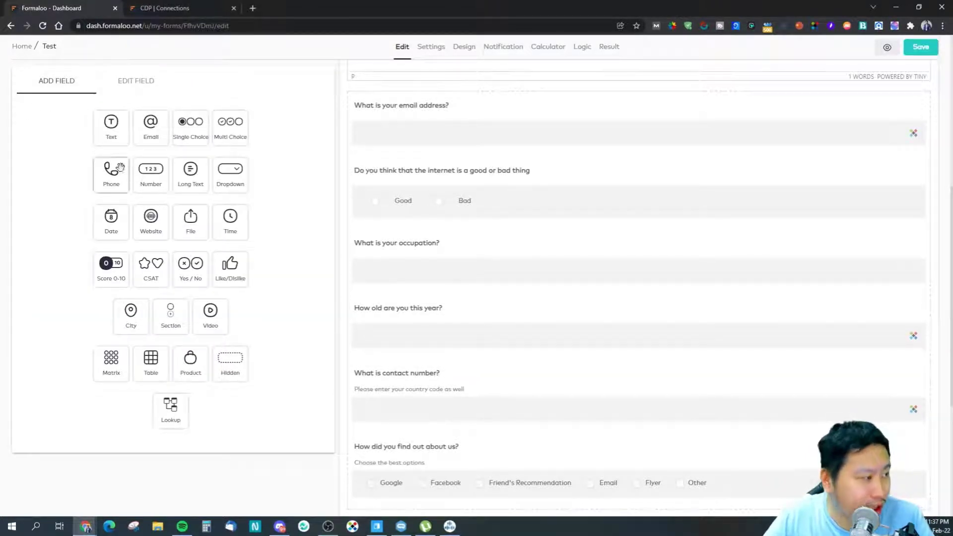
Step: Add long-text question 'Tell us in a single paragraph, what you find best about our software' below the referral question
drag(183, 175, 453, 460)
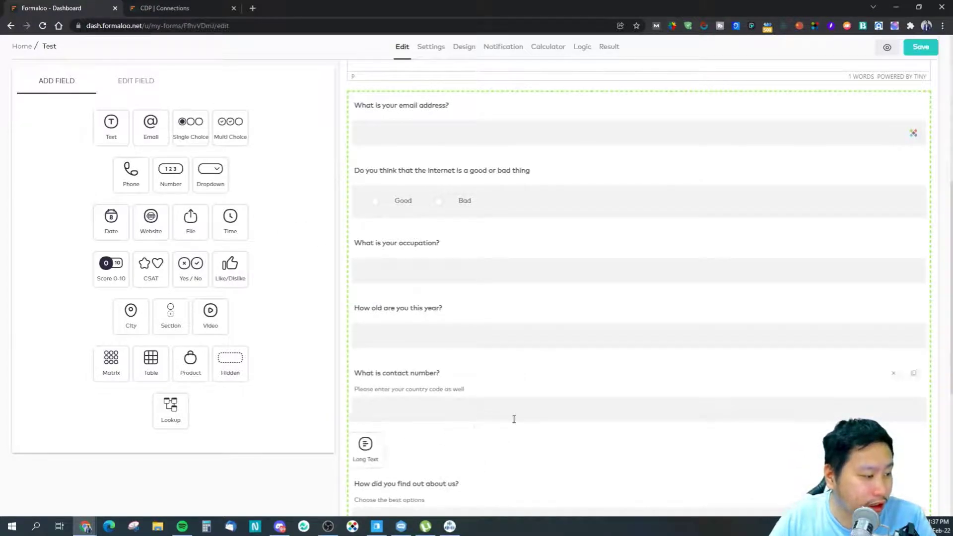
click(381, 272)
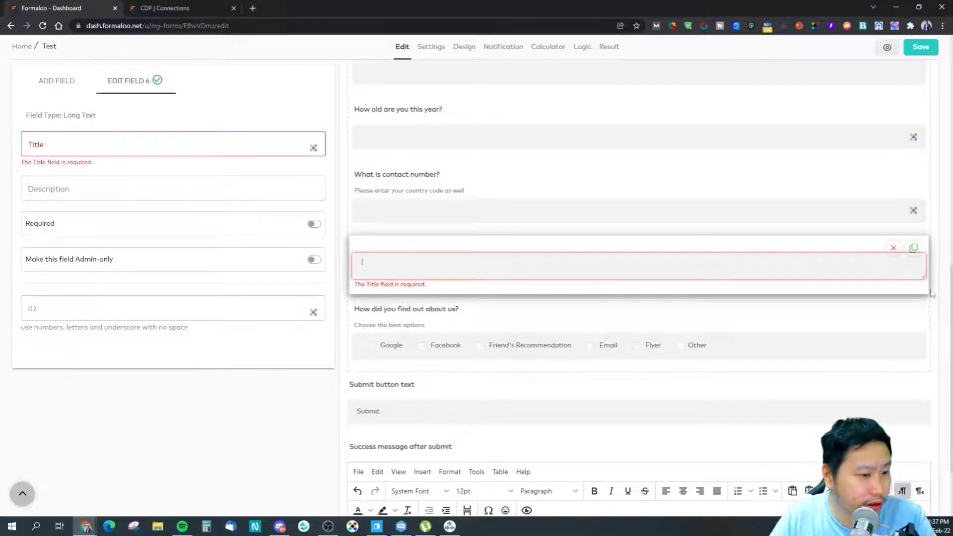
click(161, 151)
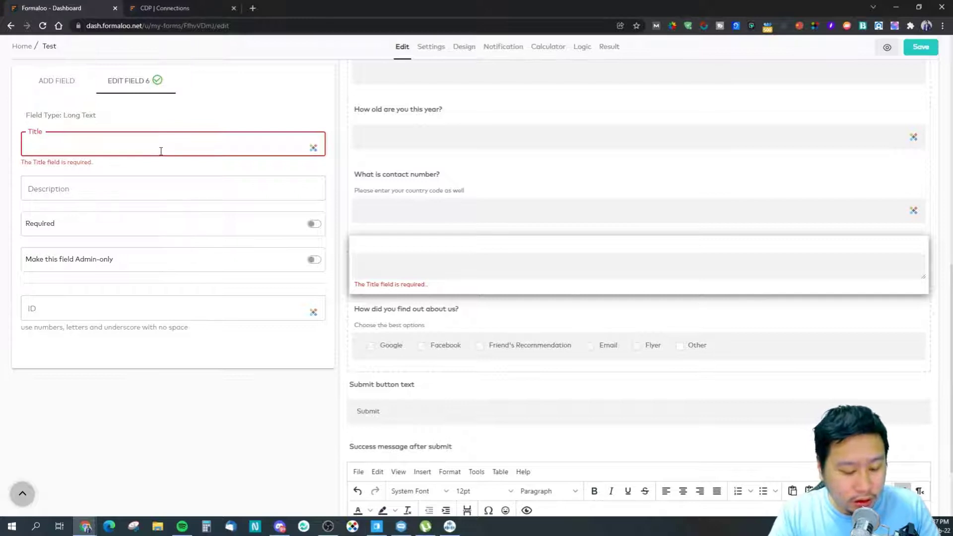
text(Wh)
key(BackSpace)
key(BackSpace)
text(Tell)
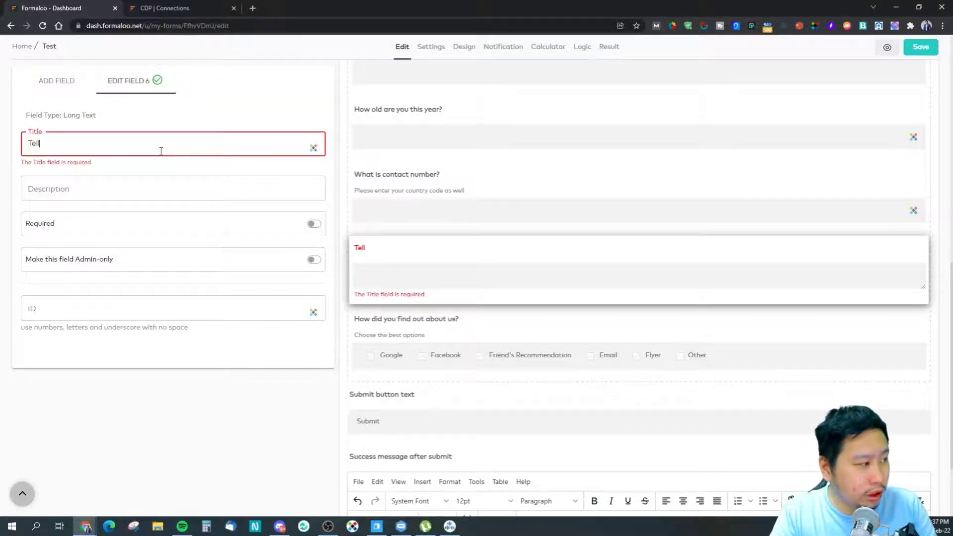
text( us in a single)
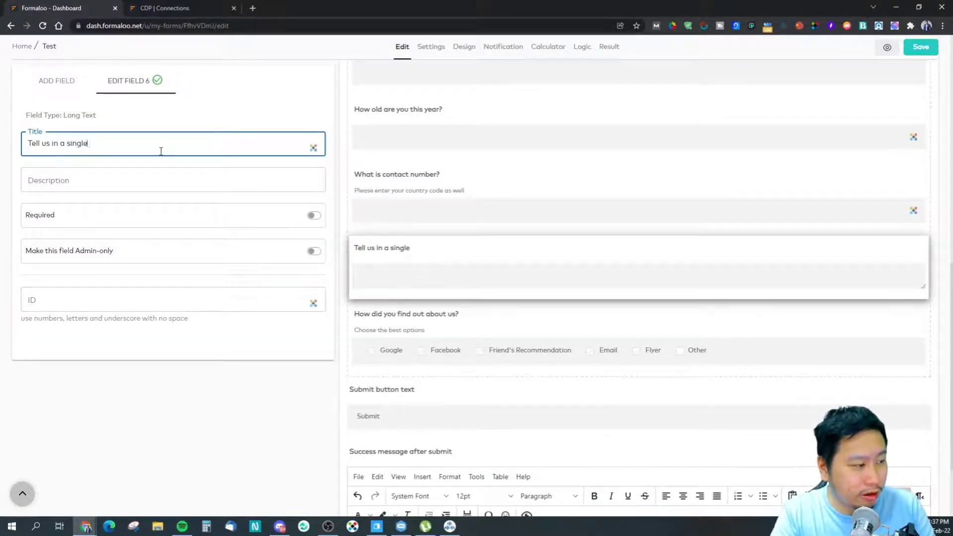
text( paragraph, what)
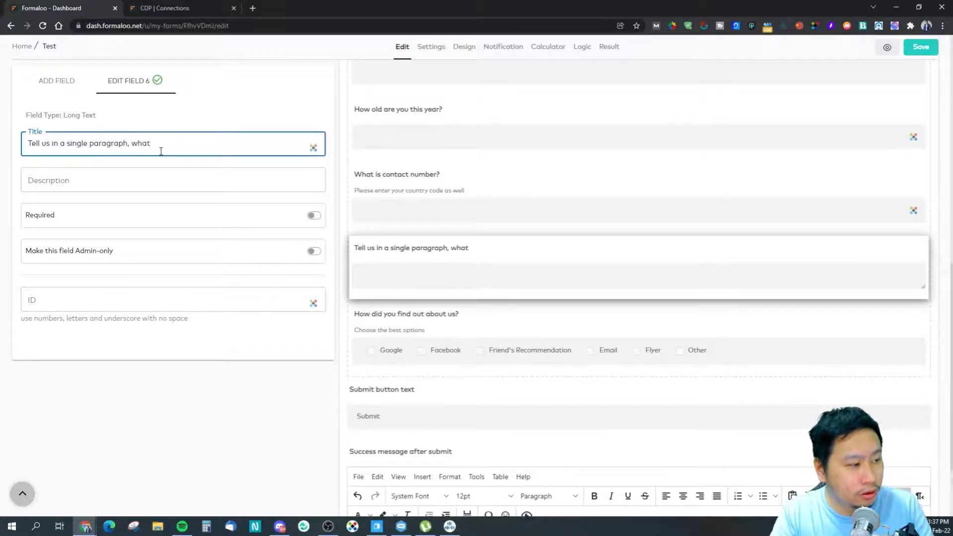
key(ctrl+a)
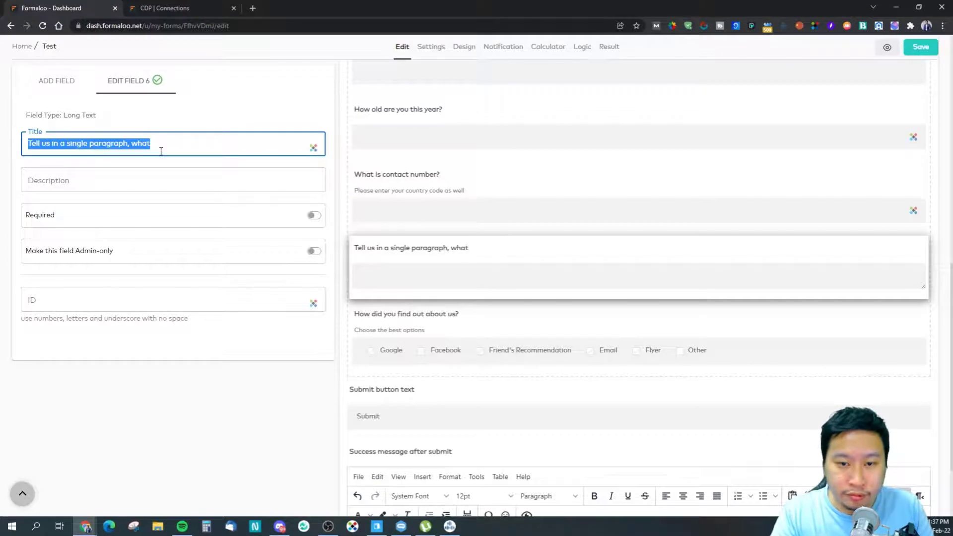
click(161, 151)
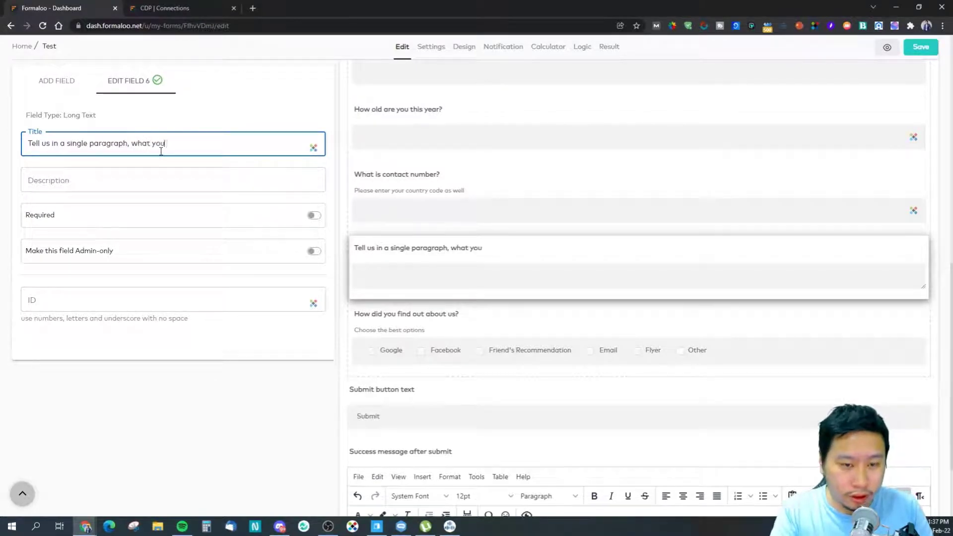
text(you find best about o)
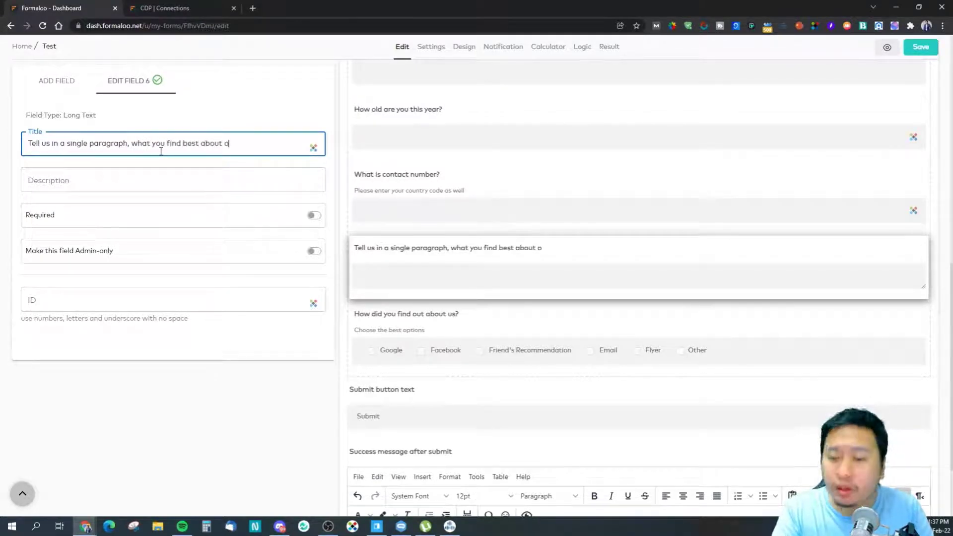
text(ur software)
click(238, 342)
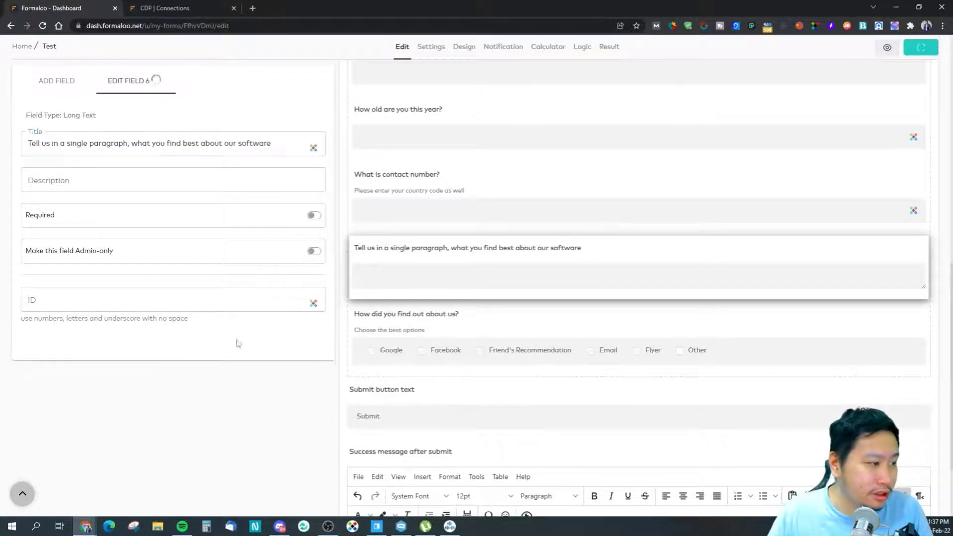
drag(577, 255, 583, 327)
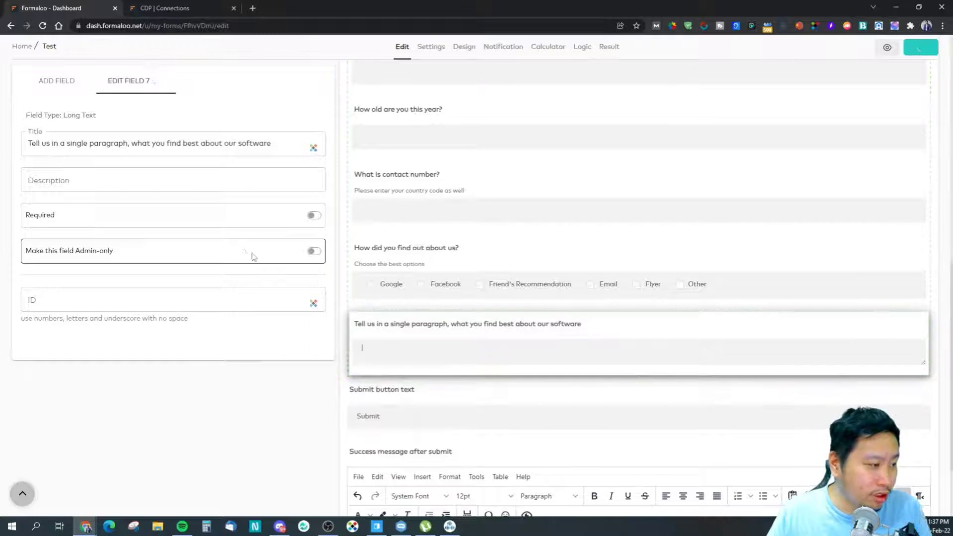
click(79, 82)
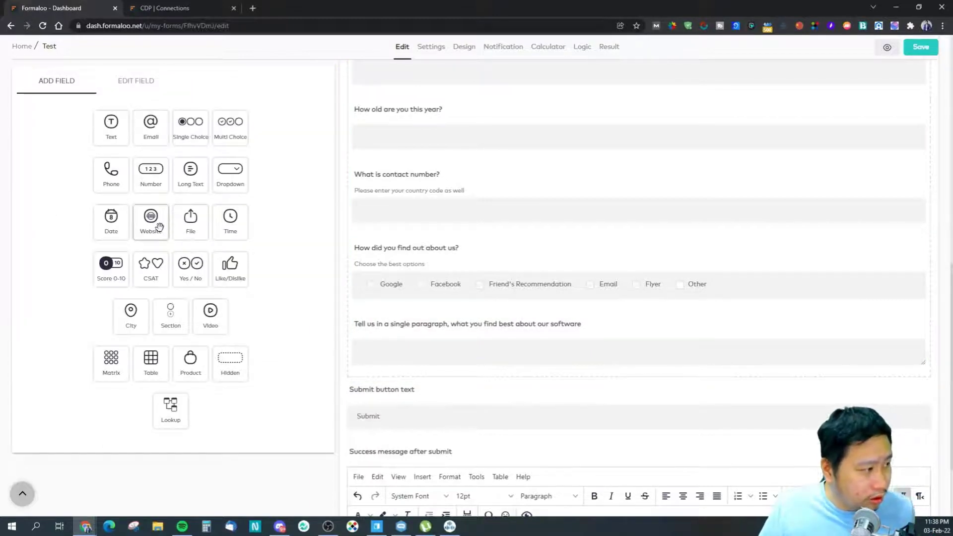
Step: Add a file-upload question above the long-text question, accepting images only
drag(190, 218, 381, 376)
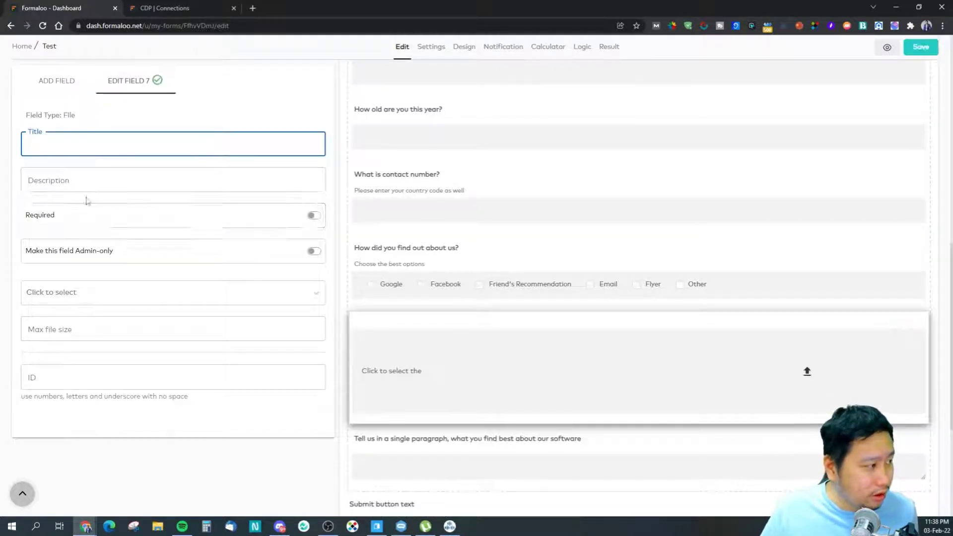
click(78, 330)
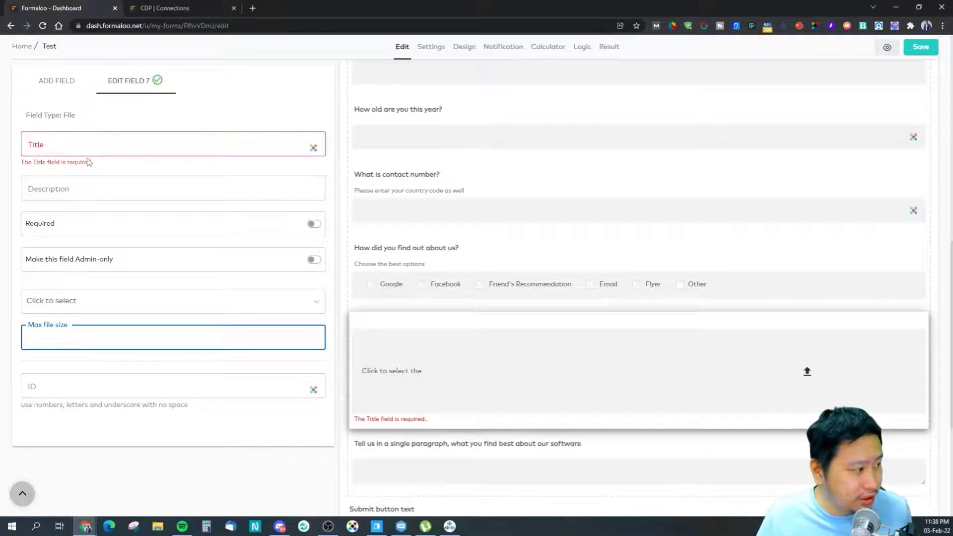
click(97, 311)
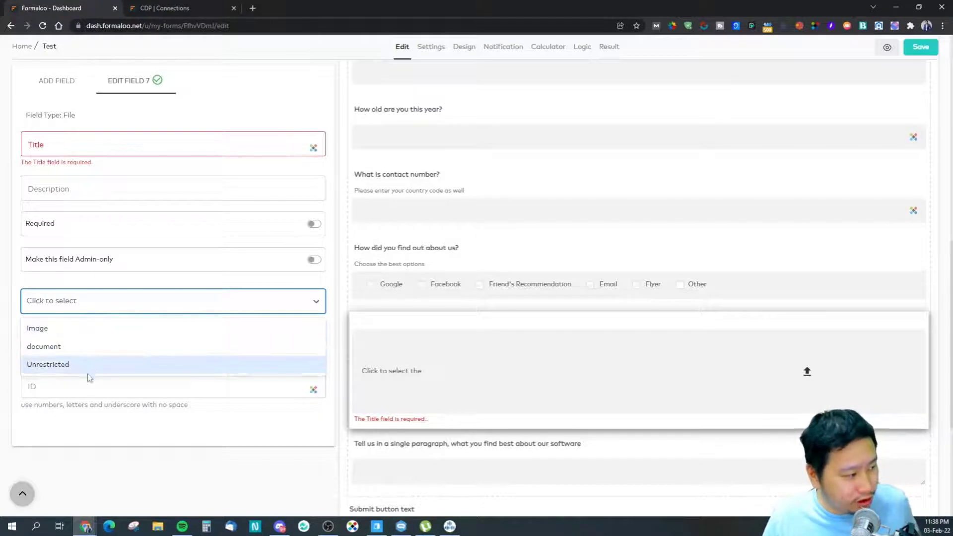
click(99, 308)
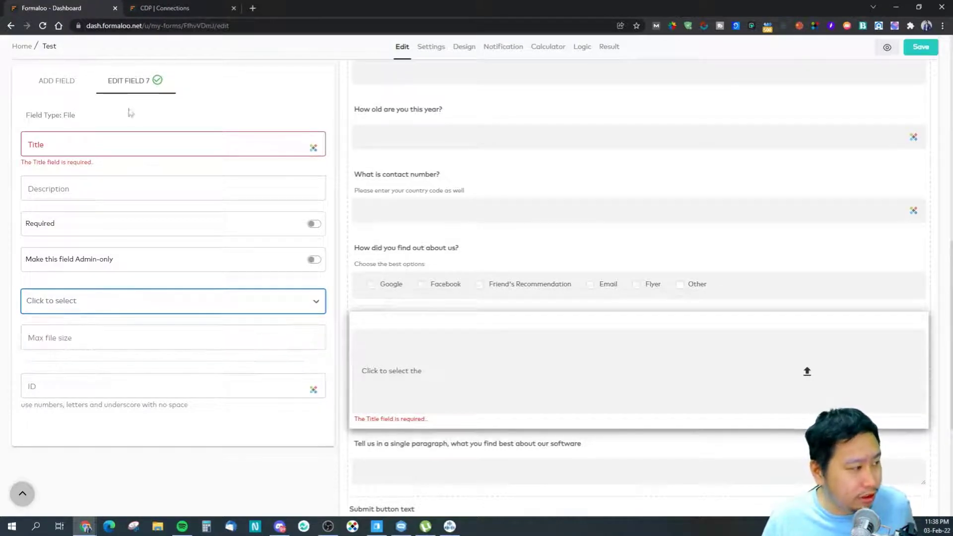
click(99, 298)
click(83, 324)
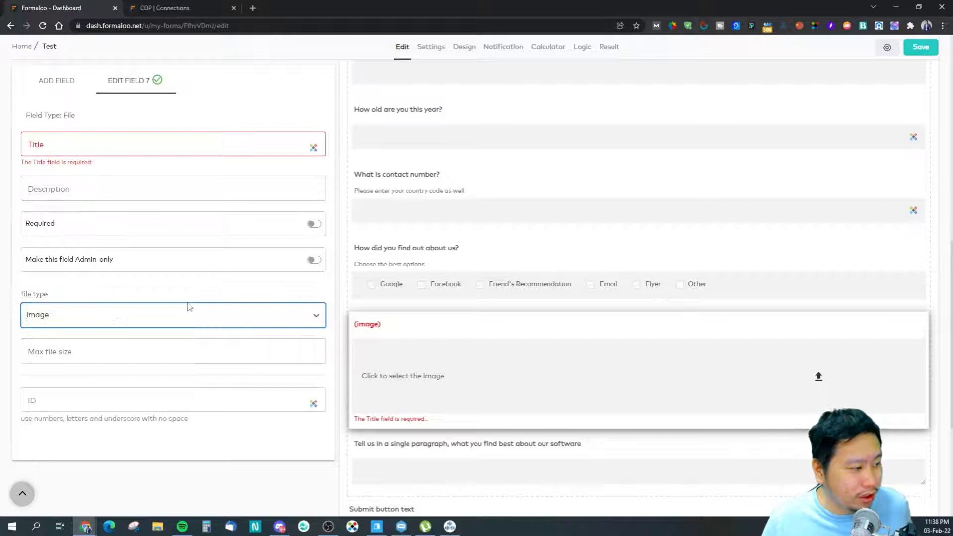
Step: Title the upload question 'Upload your review here'
click(115, 149)
text(Upload y)
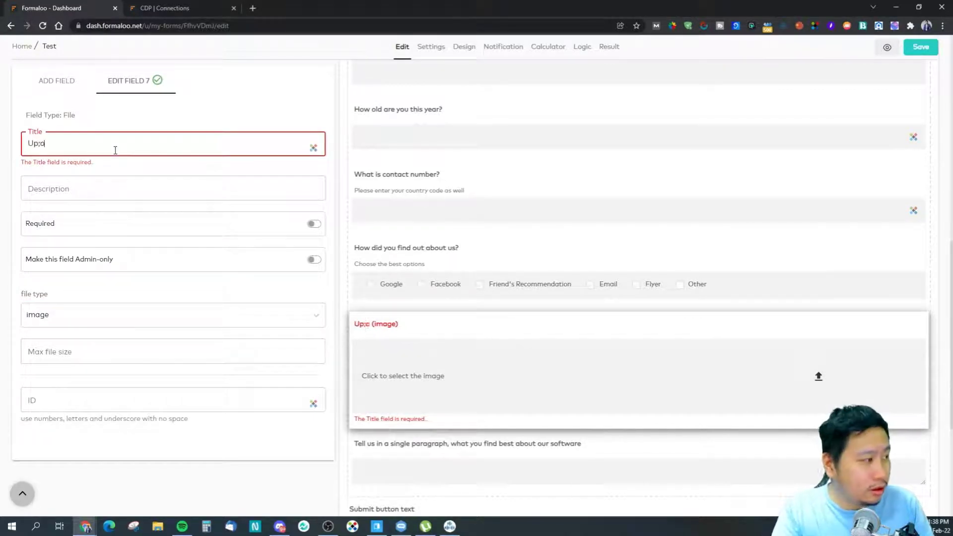
text(our revie wher)
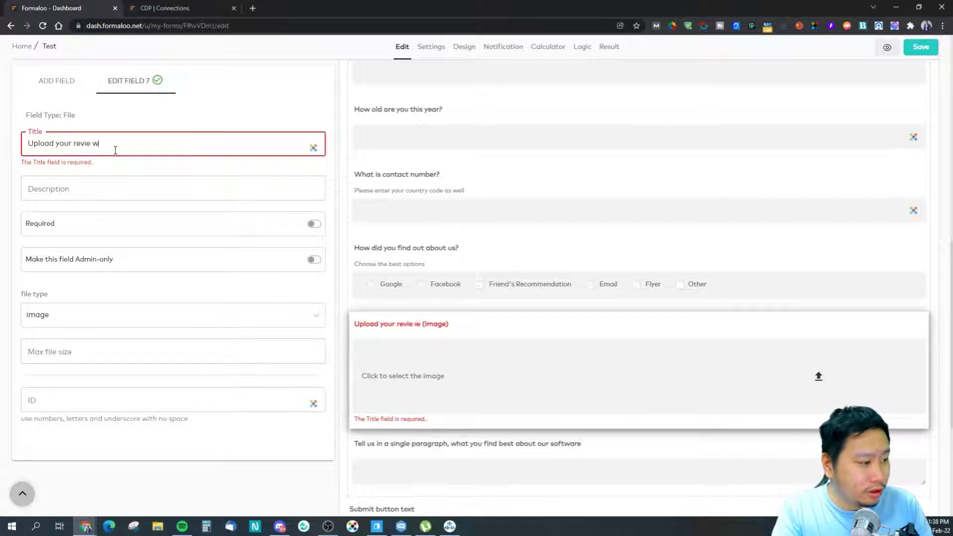
key(BackSpace)
key(BackSpace)
key(BackSpace)
key(BackSpace)
key(BackSpace)
text(w here)
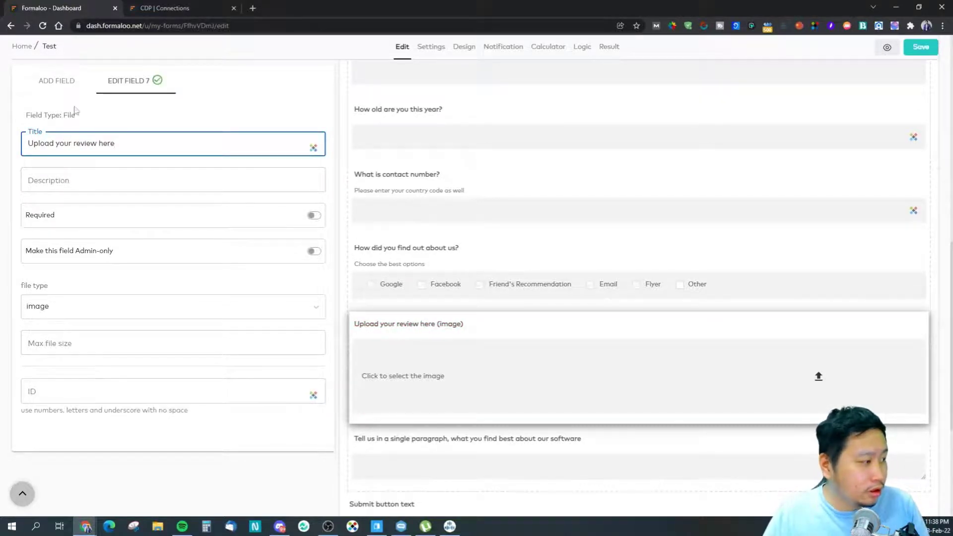
click(52, 89)
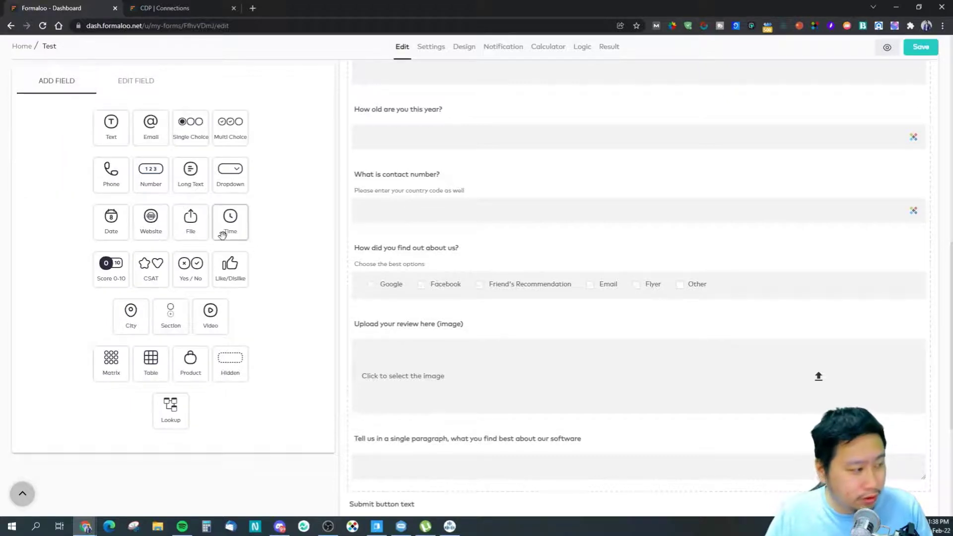
Step: Add a time question below the upload question with a 12:00–16:00 allowed range
drag(231, 229, 398, 432)
scroll(417, 395, down, 2)
click(389, 302)
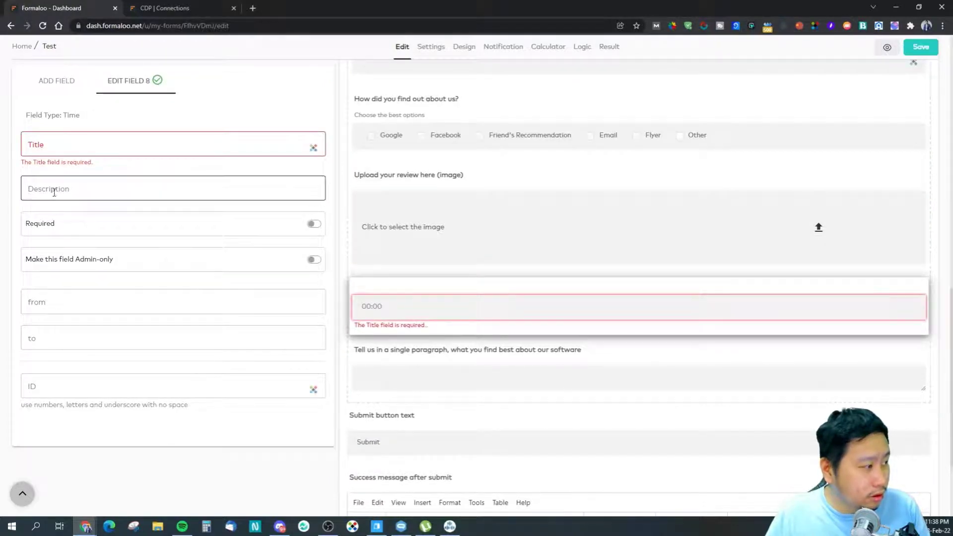
click(51, 313)
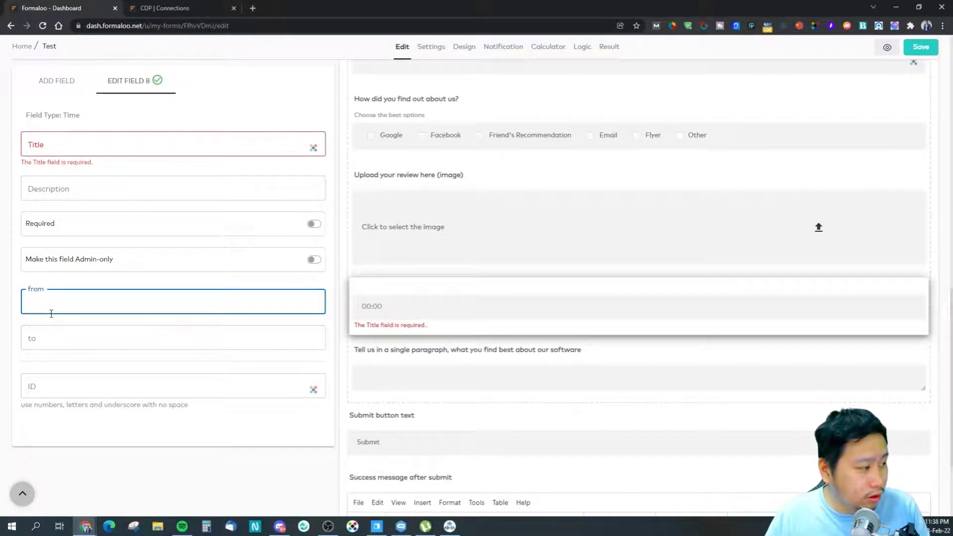
text(12:00)
click(86, 341)
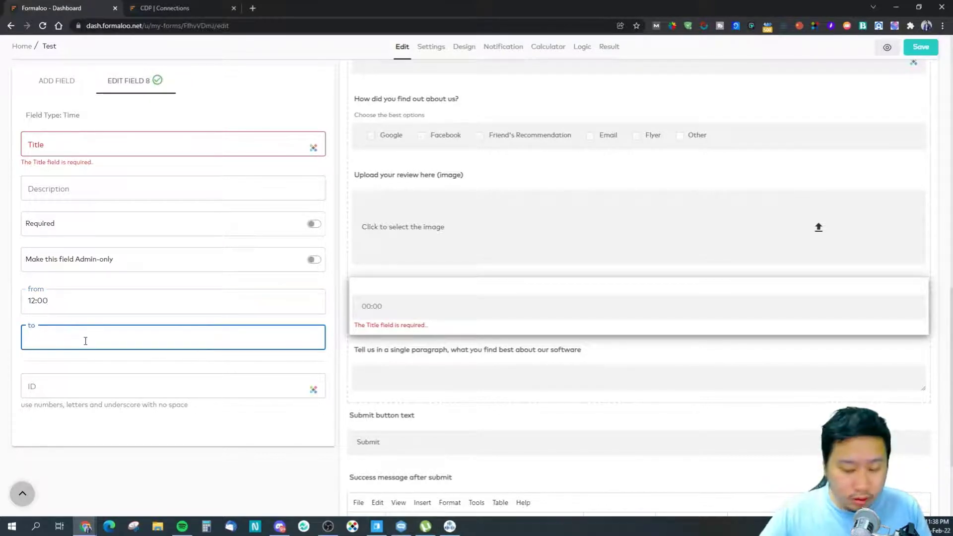
text(16:00)
click(173, 475)
Step: Clear both the start and end times so the allowed time range is empty
click(117, 301)
key(ctrl+a)
click(100, 460)
click(45, 302)
key(ctrl+a)
key(BackSpace)
click(59, 338)
key(ctrl+a)
key(BackSpace)
click(112, 466)
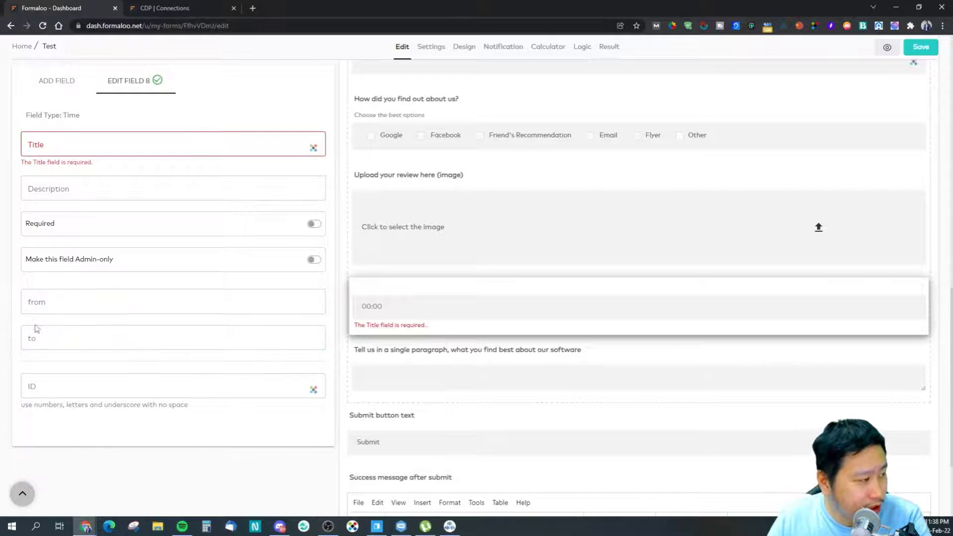
Step: Title the time question 'What is your preferred appointment time?'
click(69, 148)
text(What)
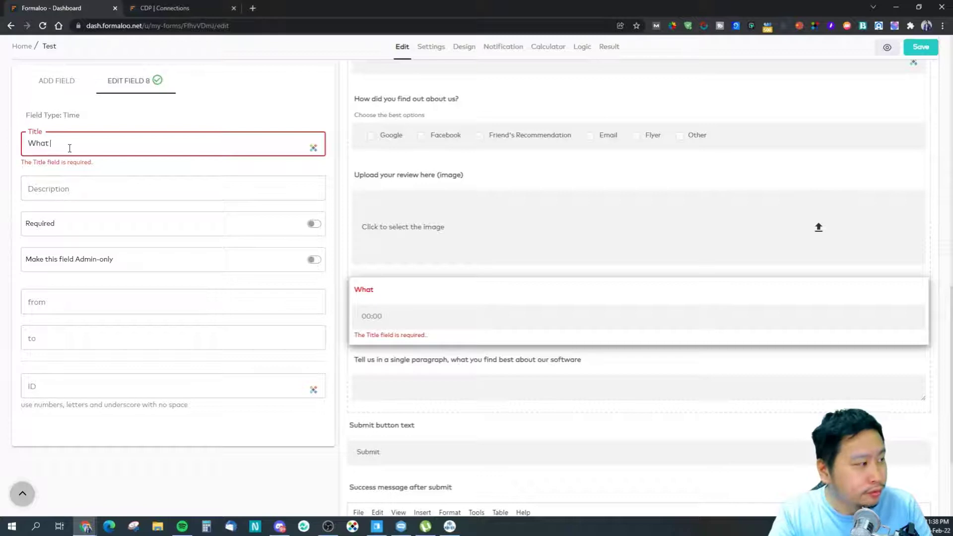
text( is your )
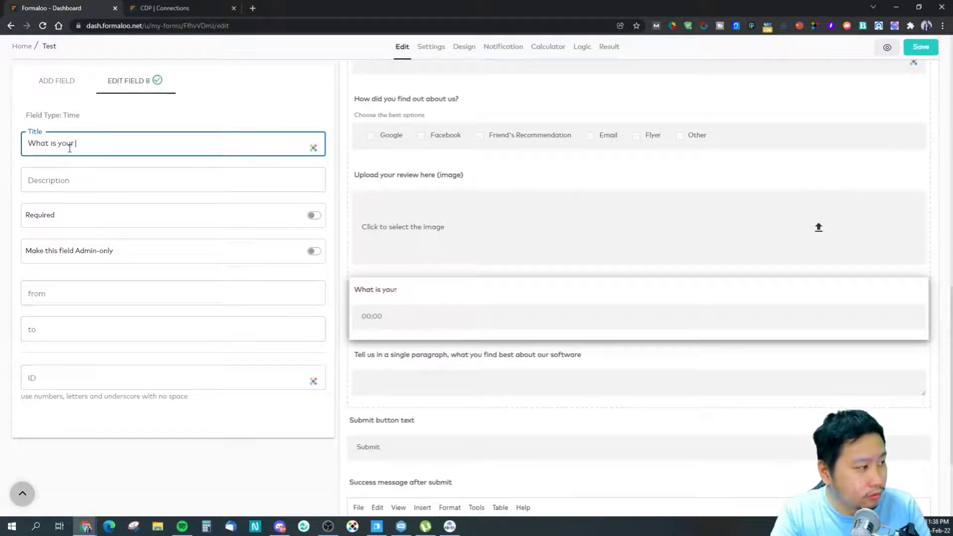
text(preferred appointment time?)
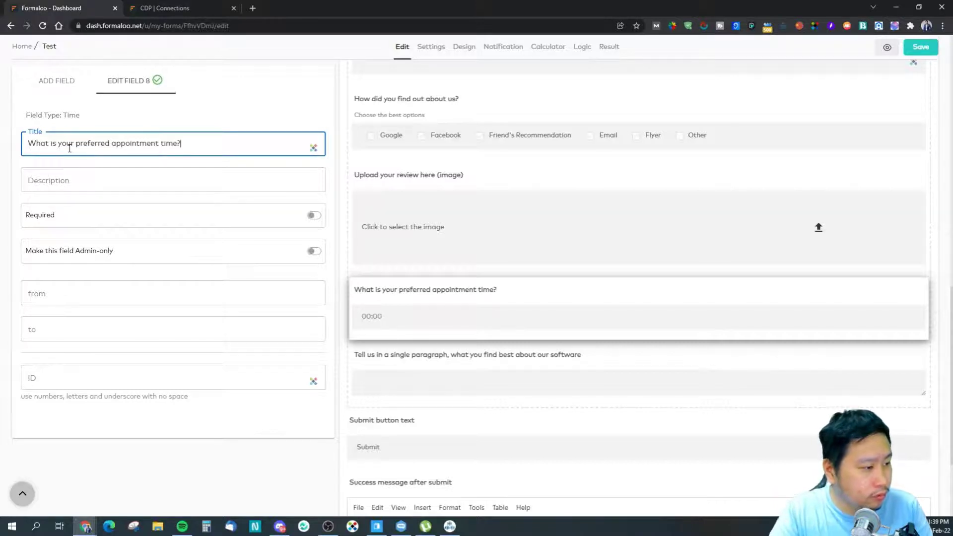
click(75, 81)
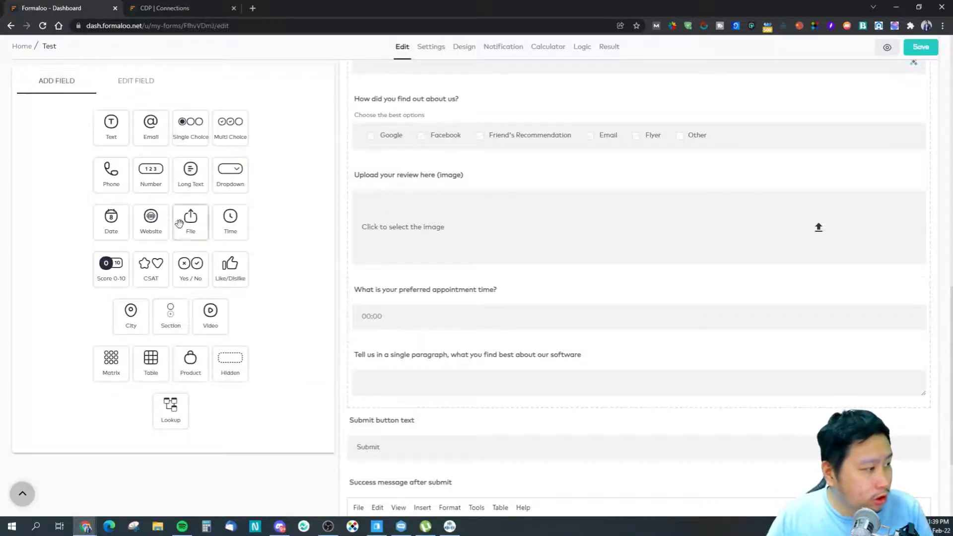
Step: Add a date question above the appointment question, drafting the title 'When is your birthday?'
drag(117, 224, 365, 298)
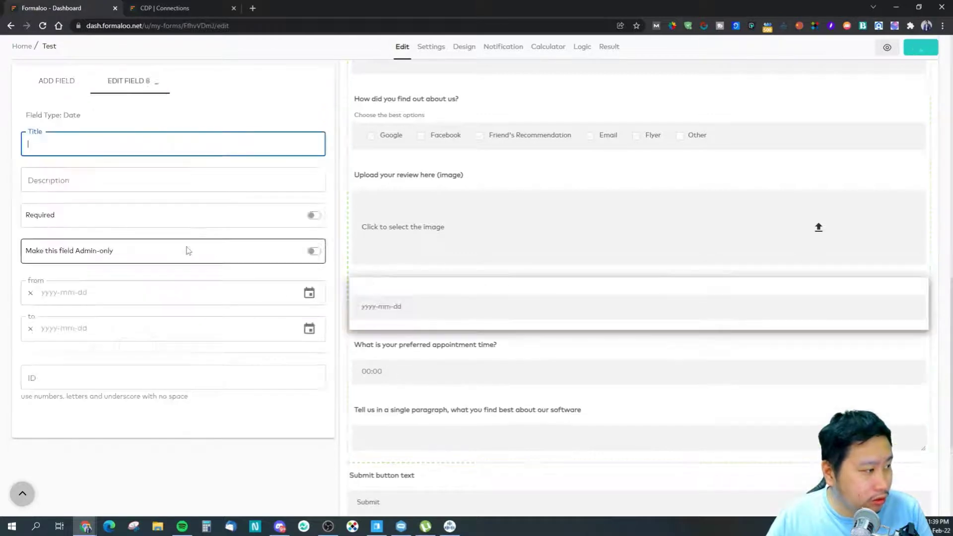
click(74, 292)
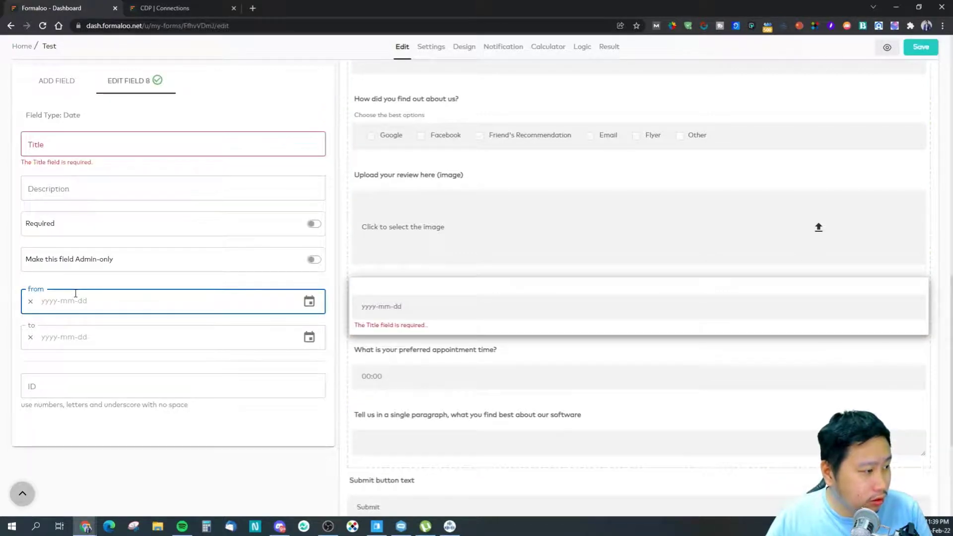
click(141, 145)
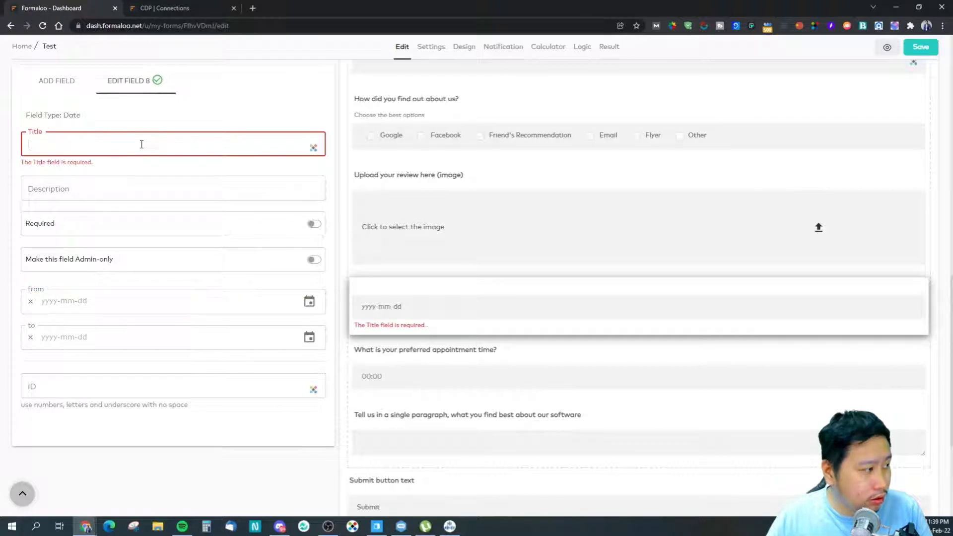
text(W)
key(BackSpace)
text(What is your)
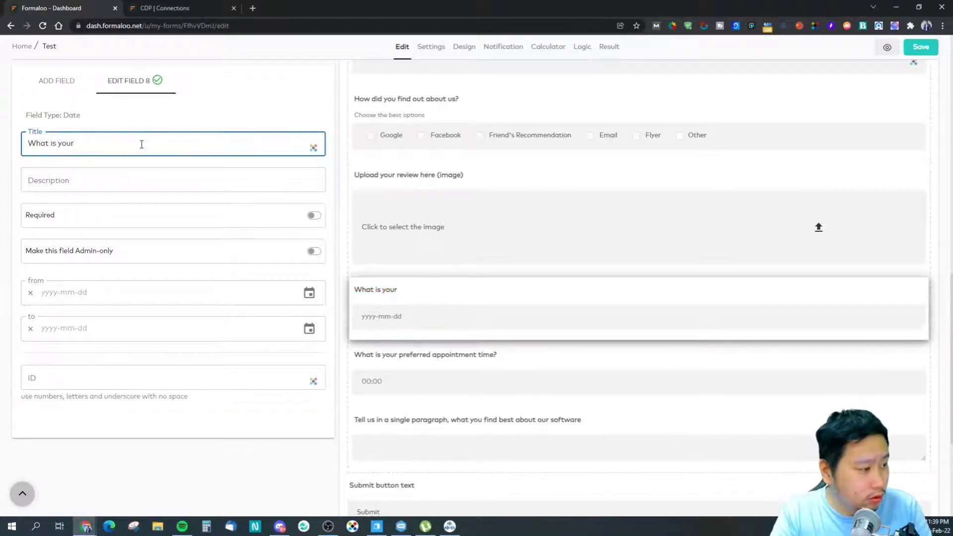
key(ctrl+a)
text(When is your birthday?)
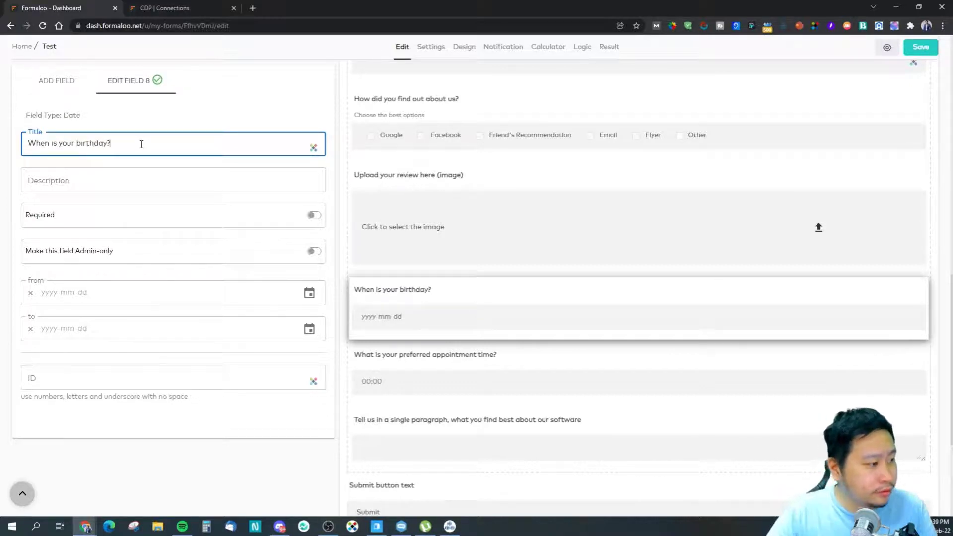
click(284, 426)
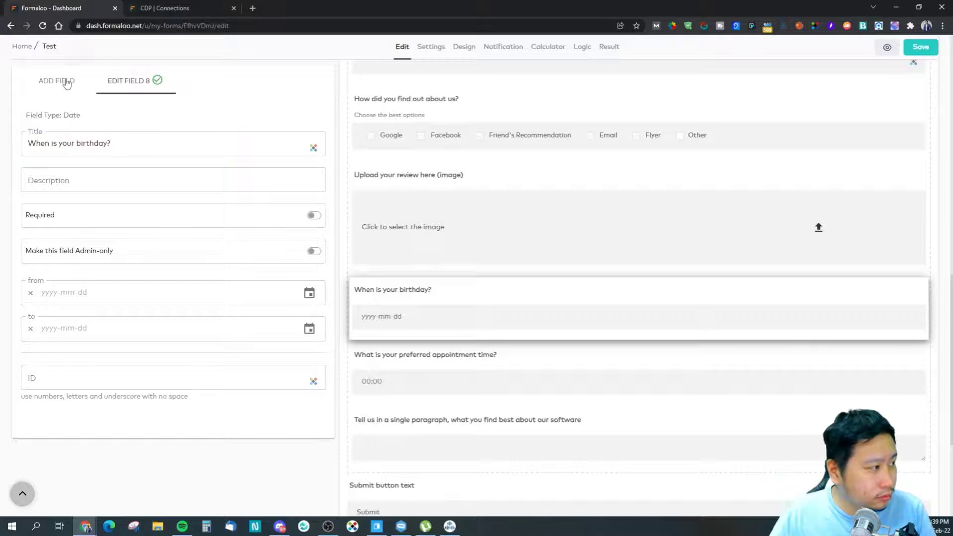
Step: Retitle the date question 'What is your date of birth?'
click(111, 144)
drag(111, 144, 80, 150)
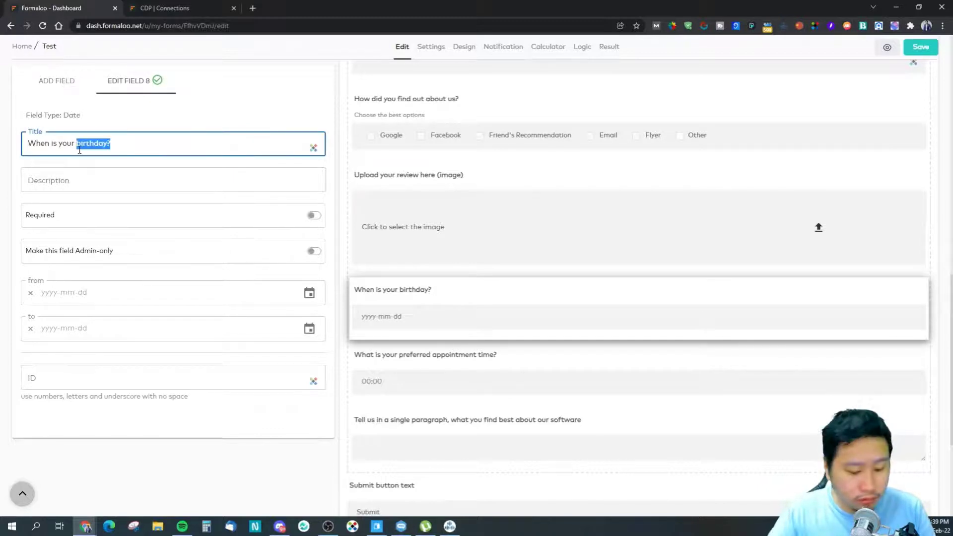
text(date)
key(ctrl+a)
text(What )
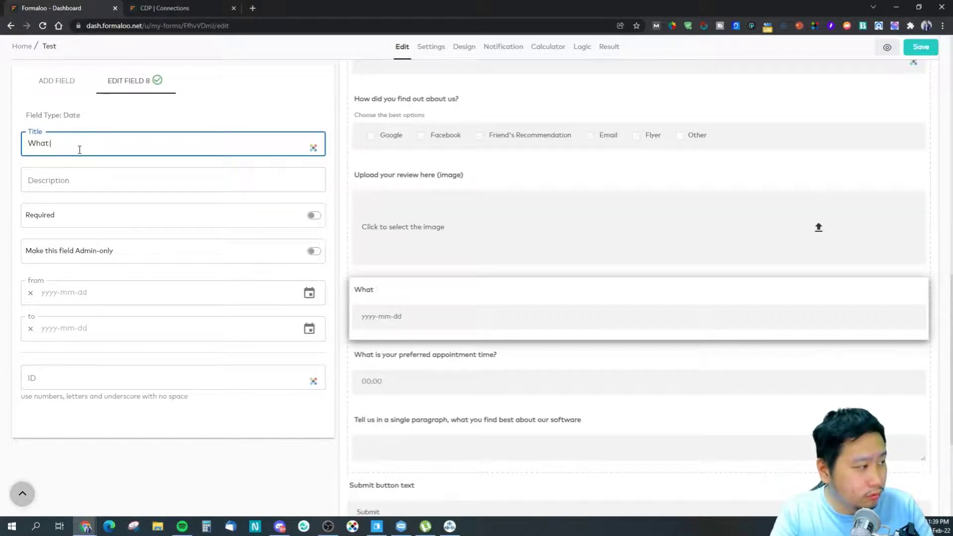
text(is your date of birth?)
click(64, 88)
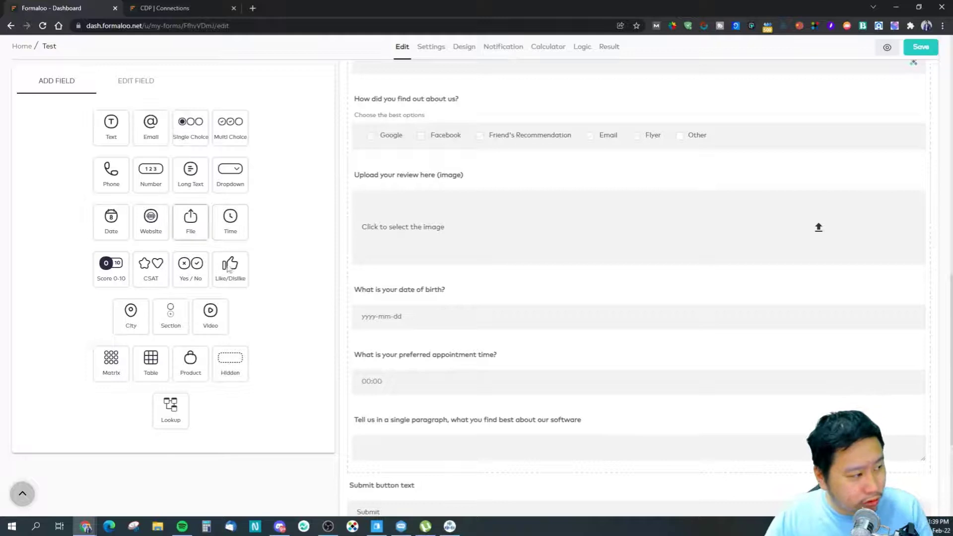
Step: Recheck the date of birth question's earliest allowed date setting
click(404, 289)
click(78, 299)
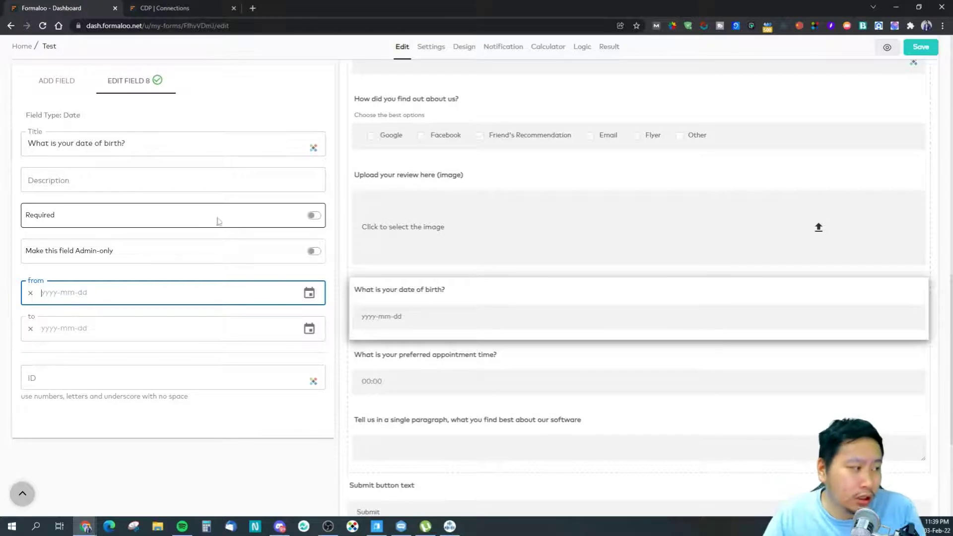
click(137, 143)
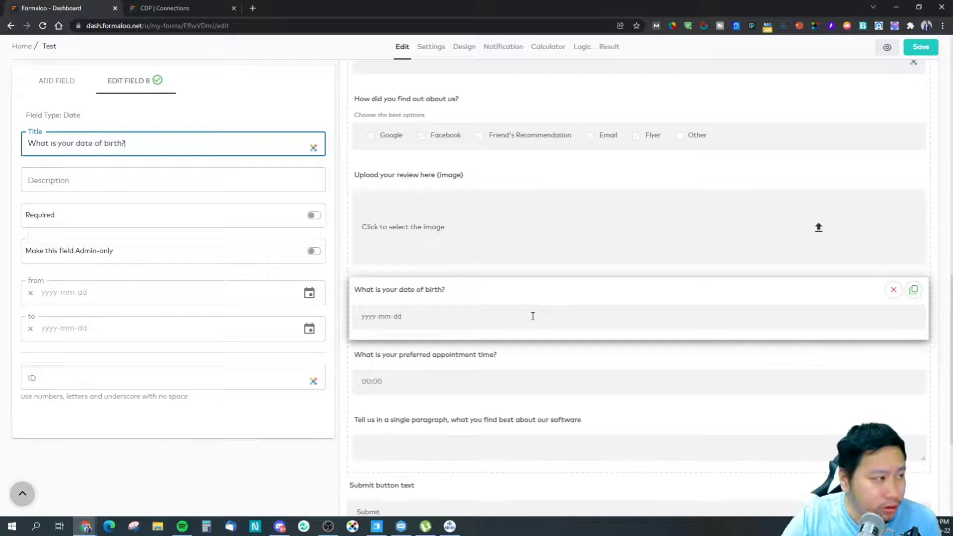
click(56, 82)
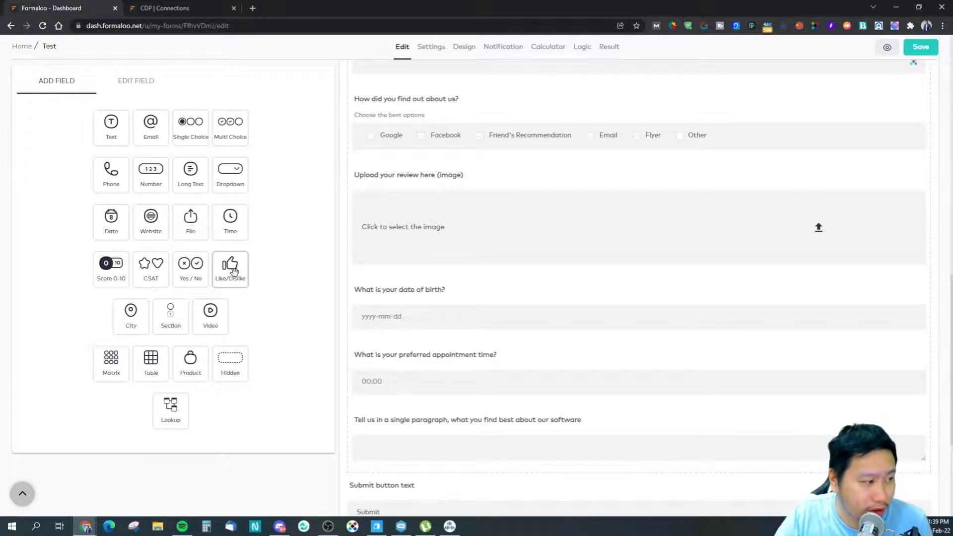
Step: Add a Score 0-10 question below date of birth titled 'From 1 to 10, rate our service'
drag(114, 263, 466, 358)
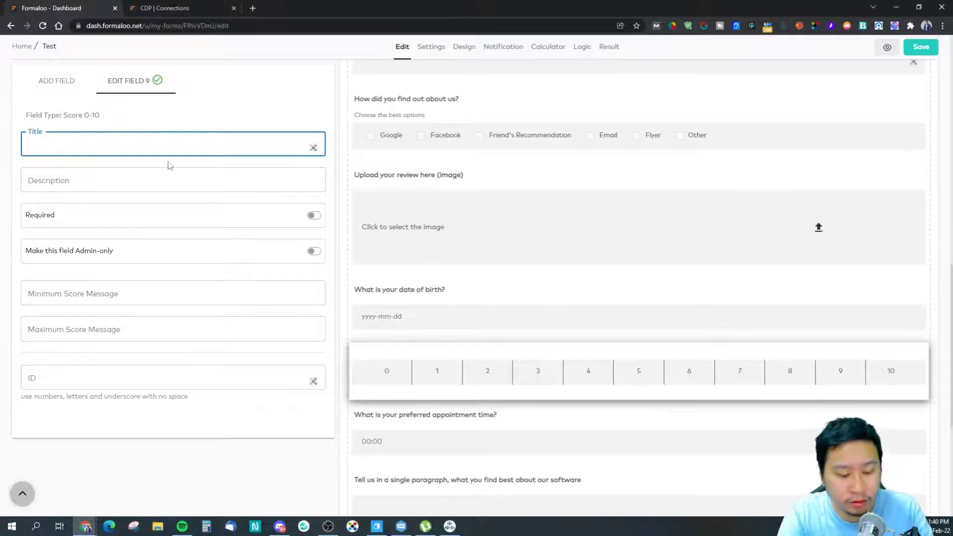
text(From 1)
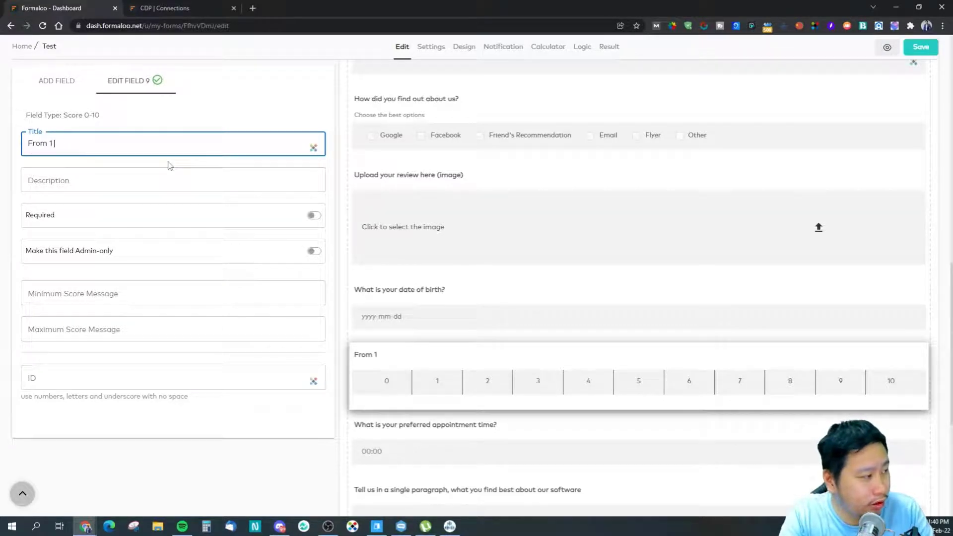
text( to 10, rat)
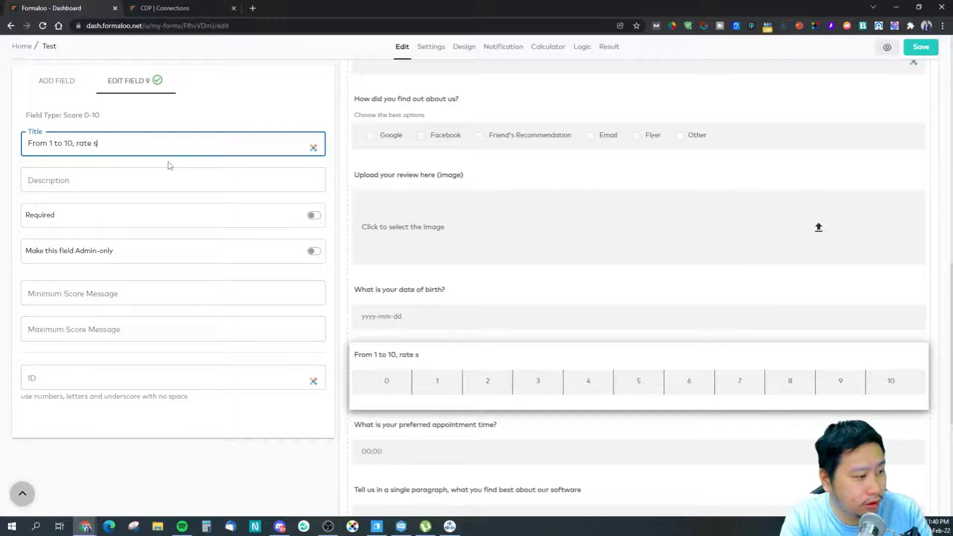
text(e our service)
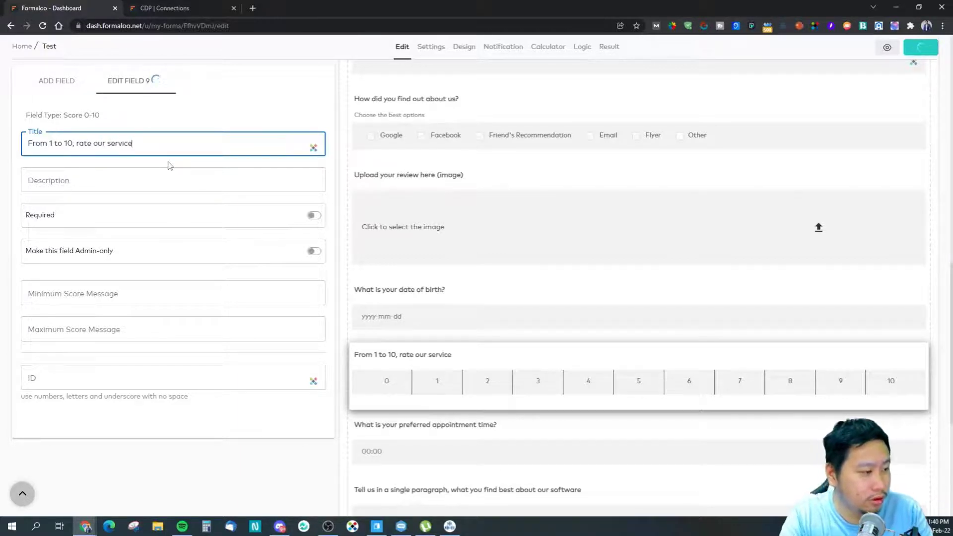
click(60, 83)
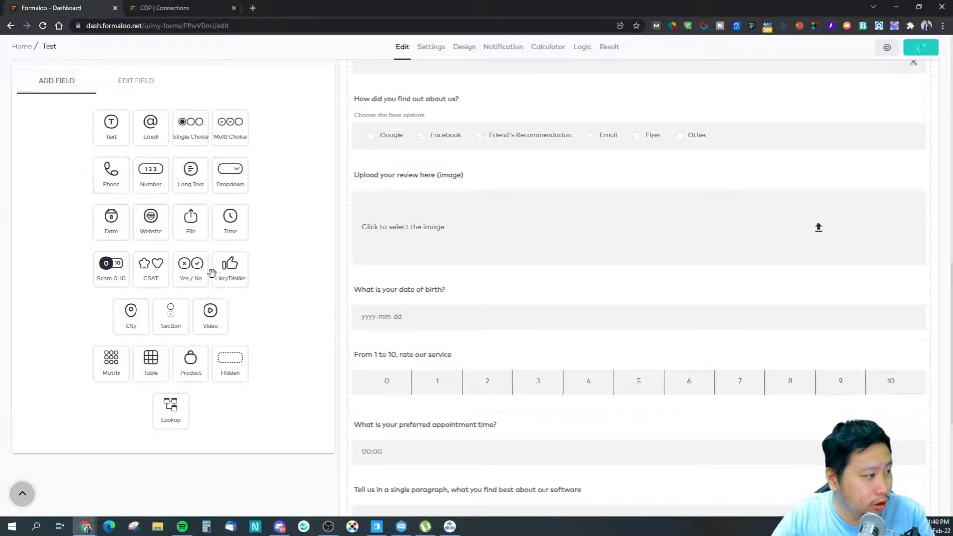
Step: Add a CSAT question titled 'How satisfied are you with our customer support agent?'
drag(164, 277, 356, 389)
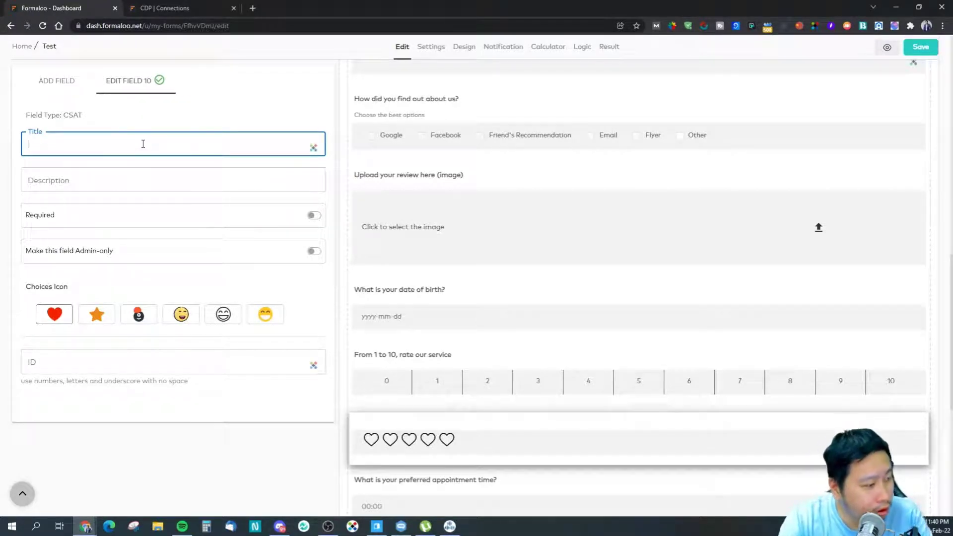
text(What)
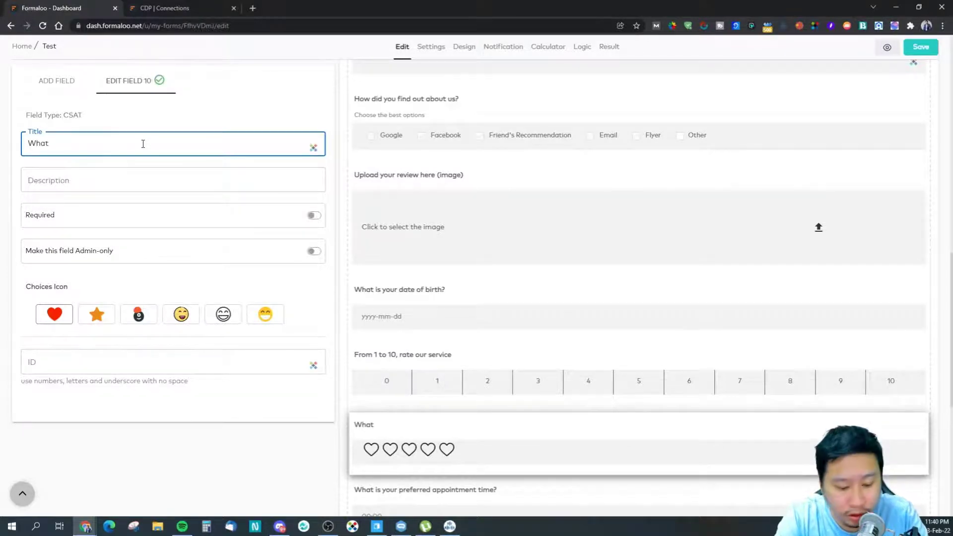
key(BackSpace)
key(BackSpace)
key(BackSpace)
key(BackSpace)
text(How satisfied are)
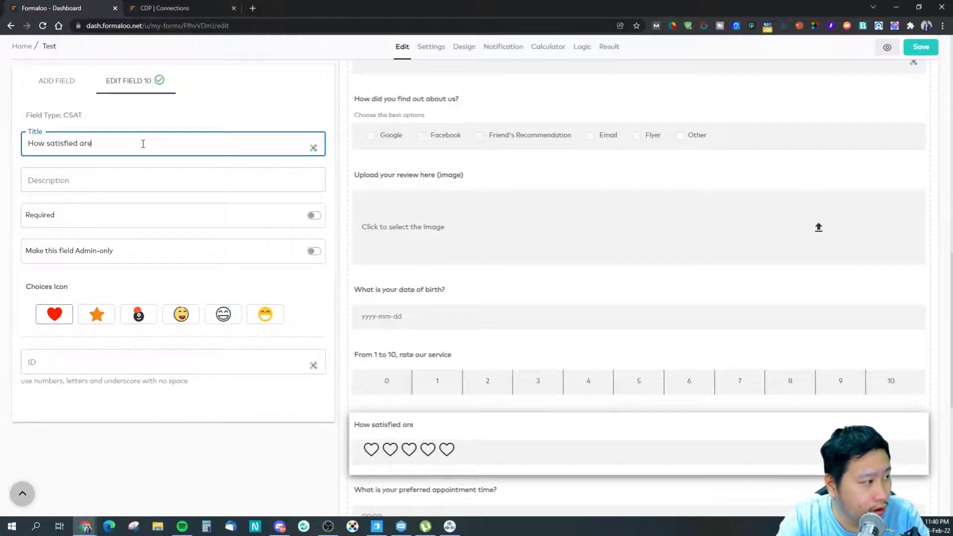
text(on o)
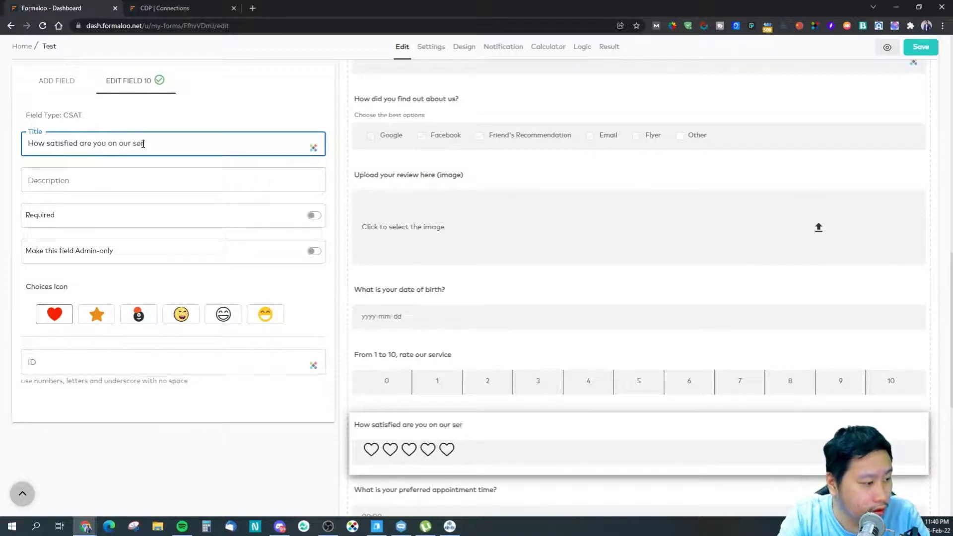
text(ur)
key(BackSpace)
key(BackSpace)
key(BackSpace)
key(BackSpace)
key(BackSpace)
key(BackSpace)
text(w)
text(r customer support agent?)
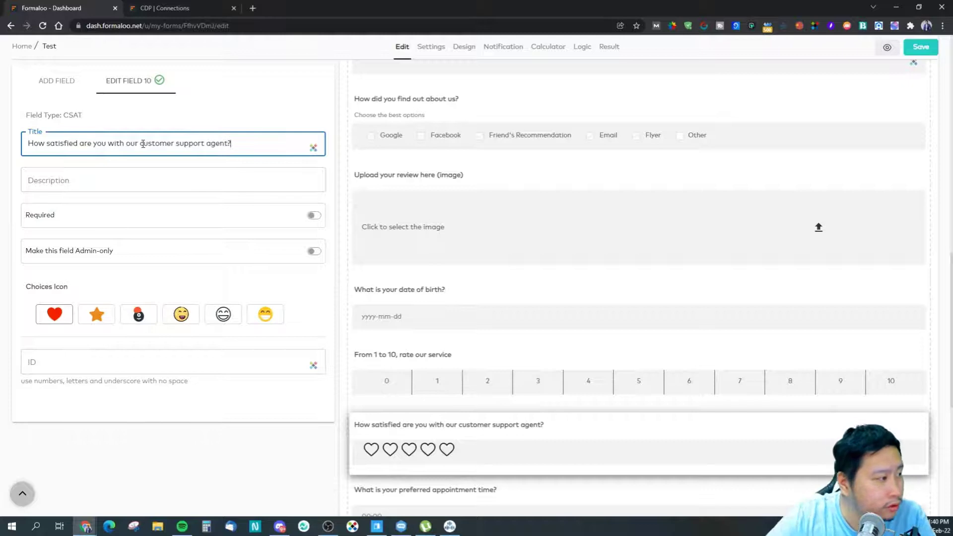
Step: Try the rating icon sets and settle on the coloured emoji faces
click(99, 317)
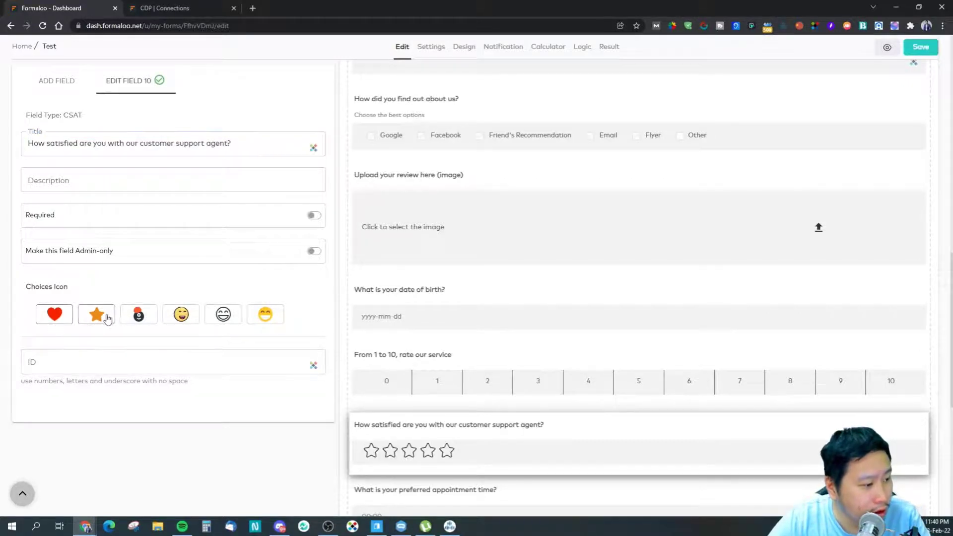
click(147, 317)
click(191, 319)
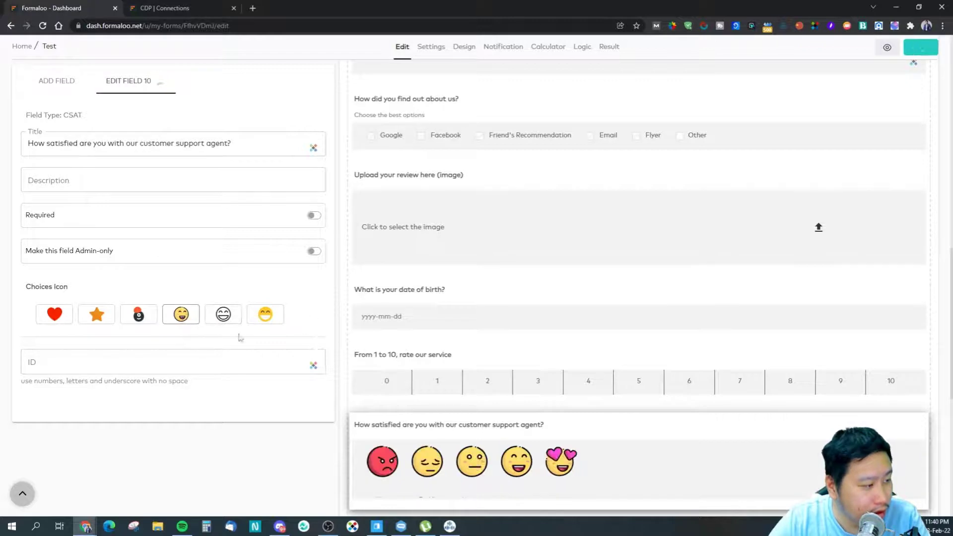
click(224, 317)
click(265, 322)
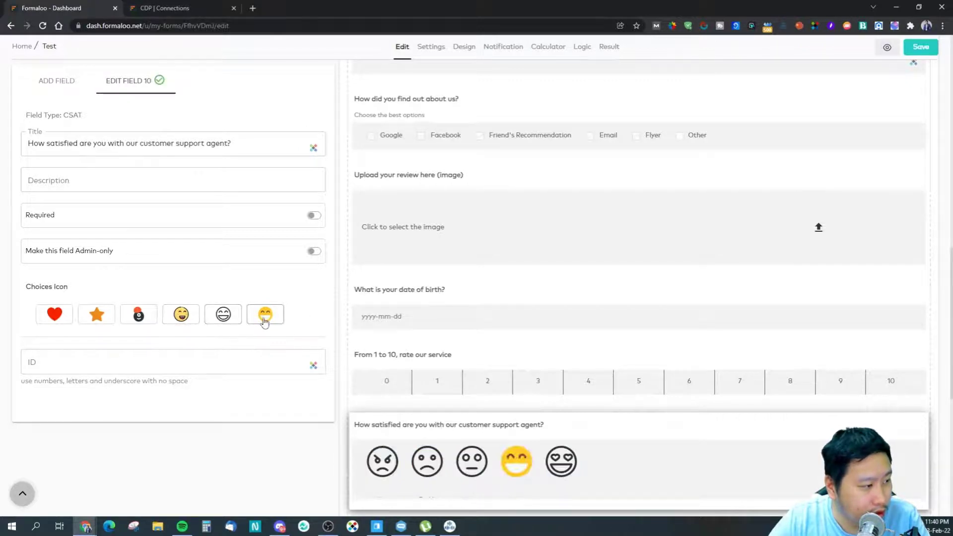
scroll(397, 472, down, 2)
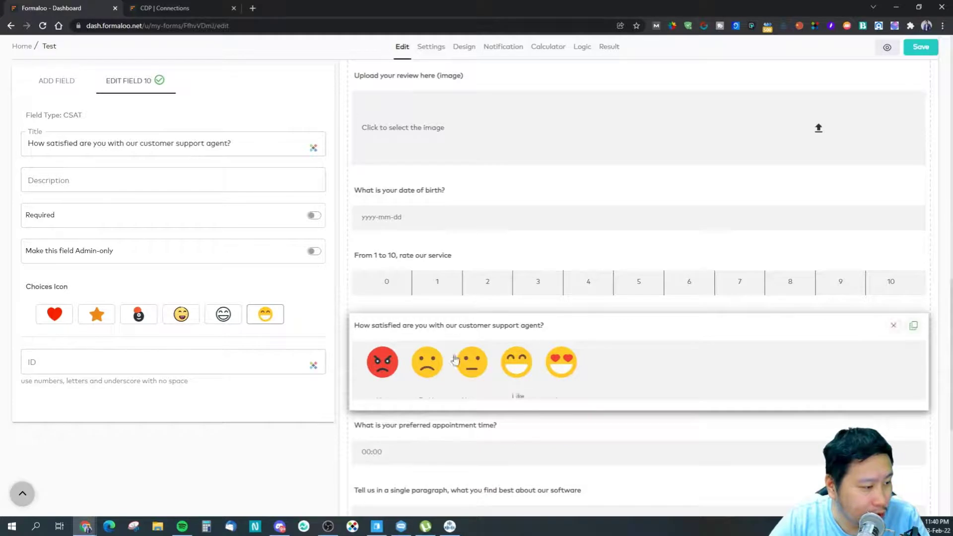
scroll(166, 453, up, 3)
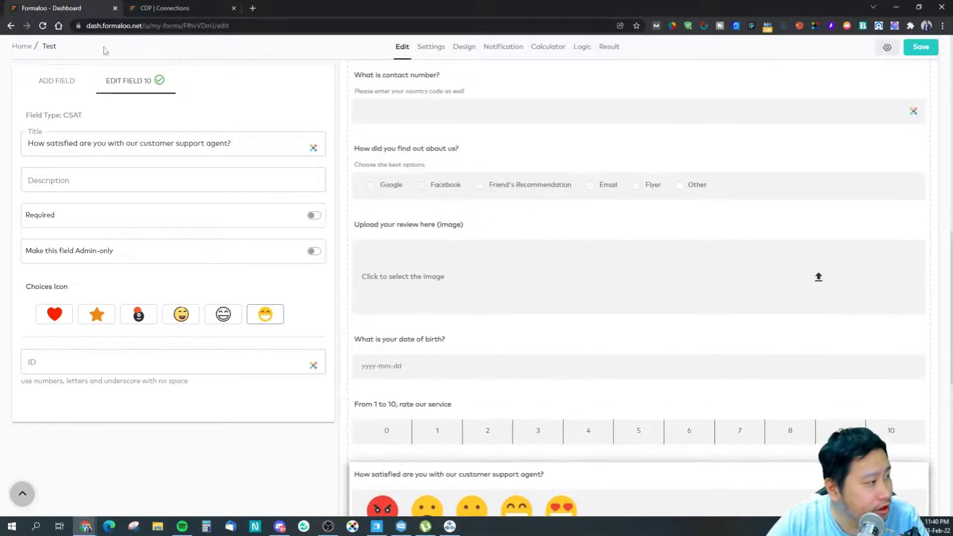
Step: Add a Yes/No question 'Is the Bermuda Triangle a real thing?' above the CSAT question
click(55, 83)
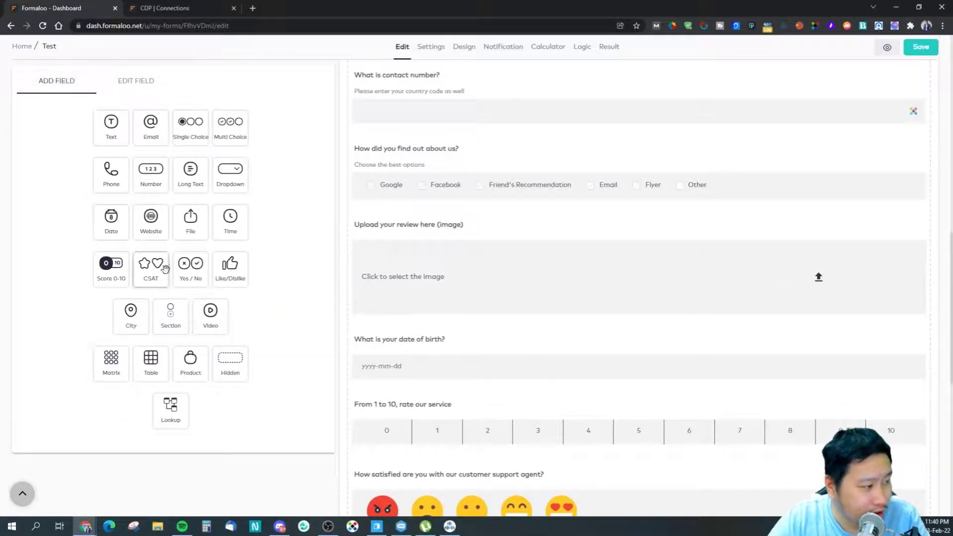
scroll(481, 399, down, 4)
drag(190, 266, 382, 277)
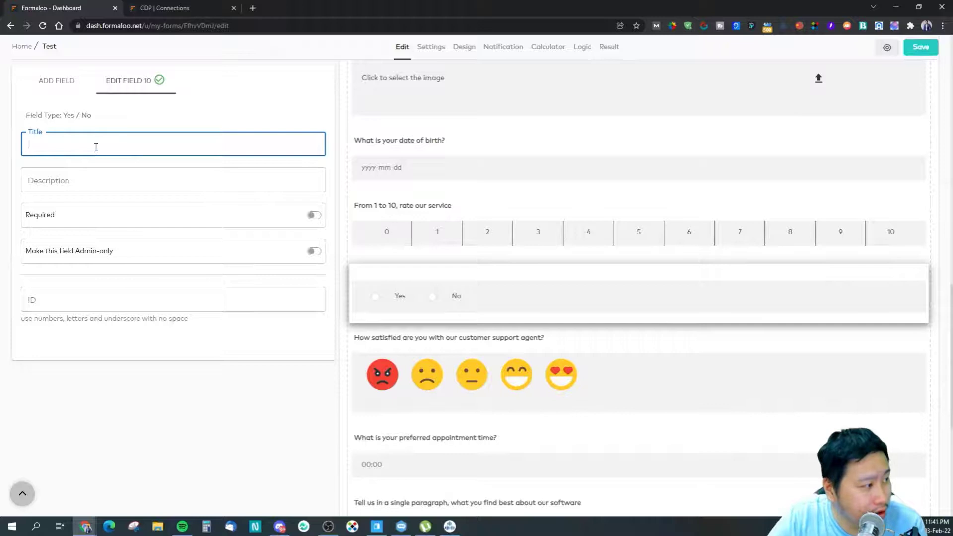
click(96, 164)
click(89, 146)
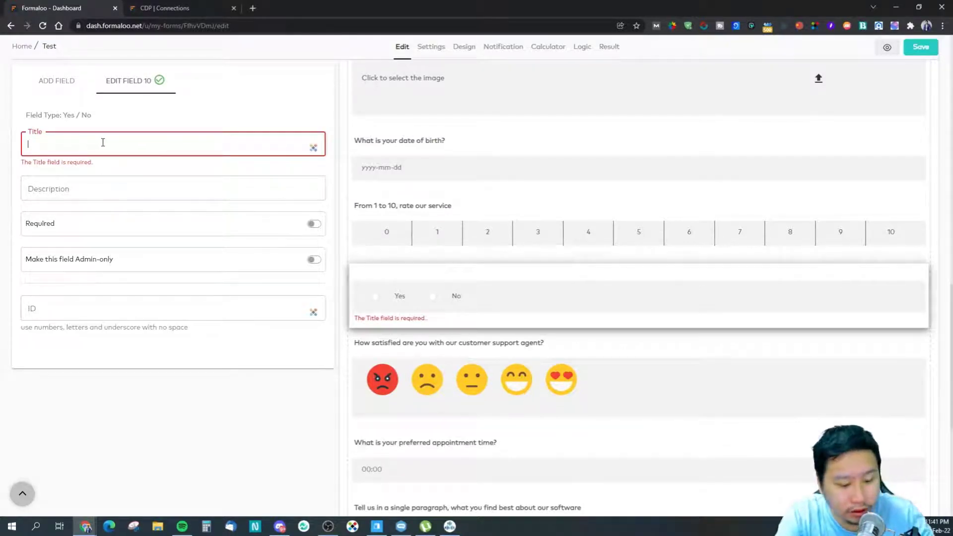
text(Wi)
key(BackSpace)
key(BackSpace)
text(Is)
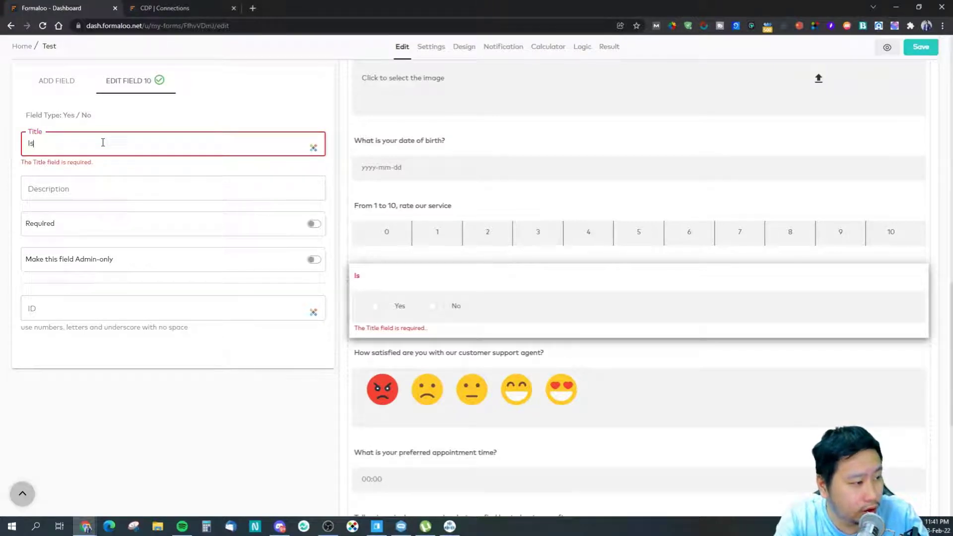
text( the )
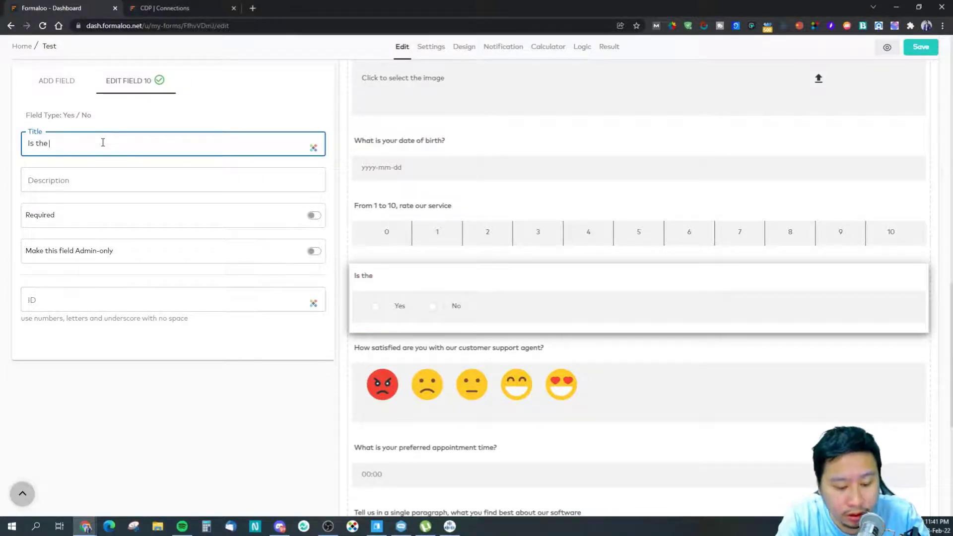
text(Bermuda Tri)
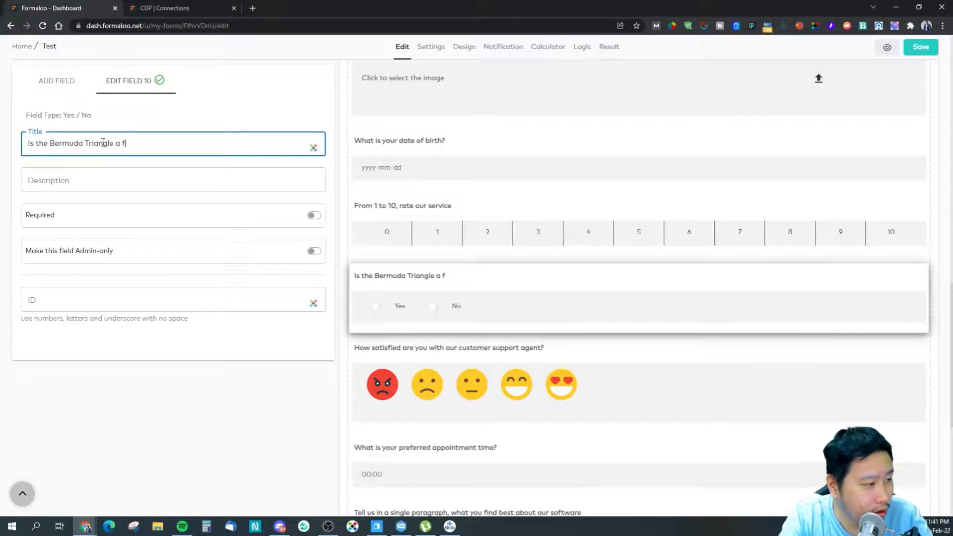
text(angle a real thing?)
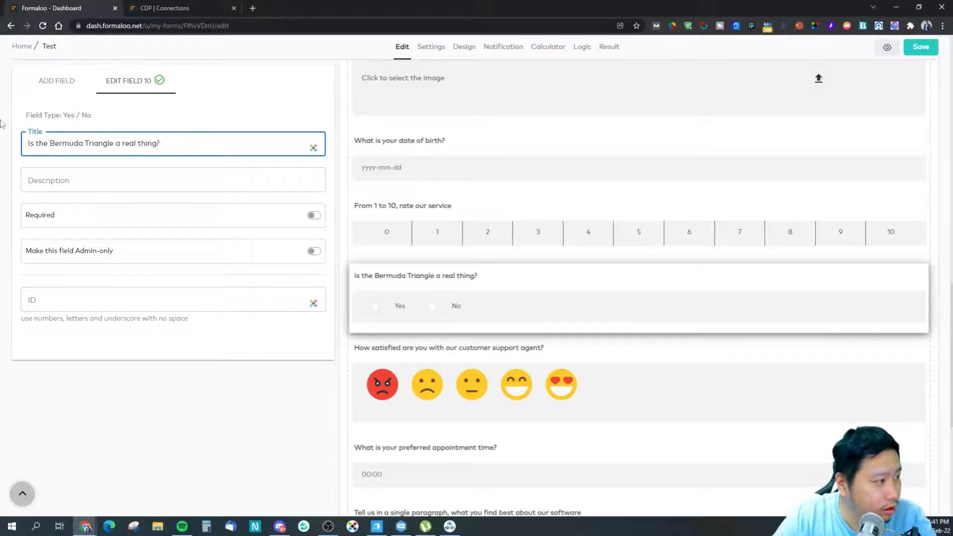
click(75, 91)
Step: Add a video field titled 'Watch my video here.' below the Bermuda question, then open a new browser tab
drag(226, 325, 370, 358)
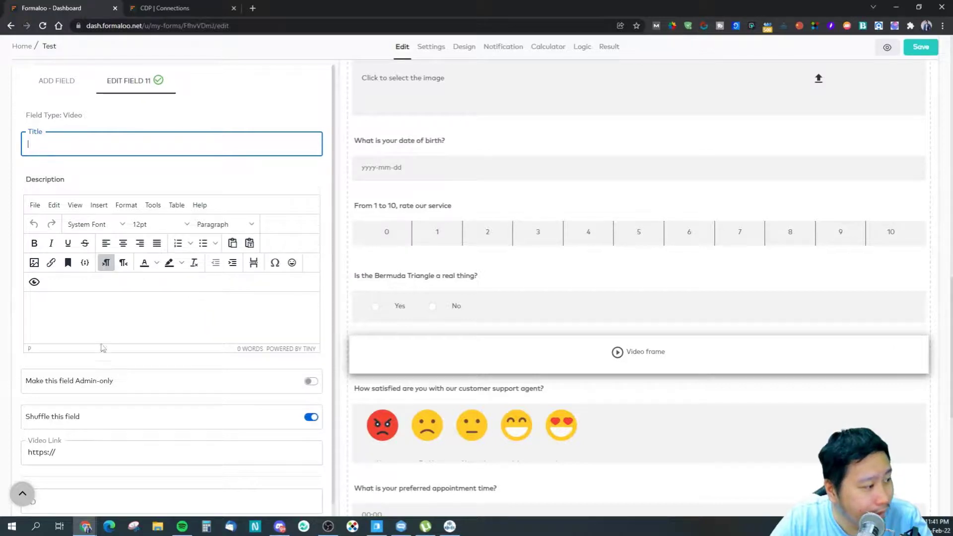
scroll(103, 349, down, 1)
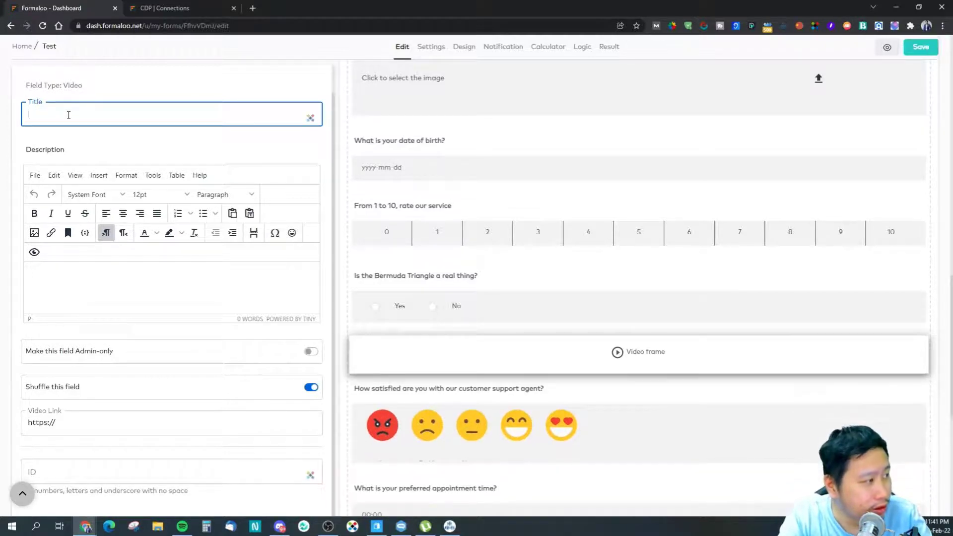
text(Watch my video here.)
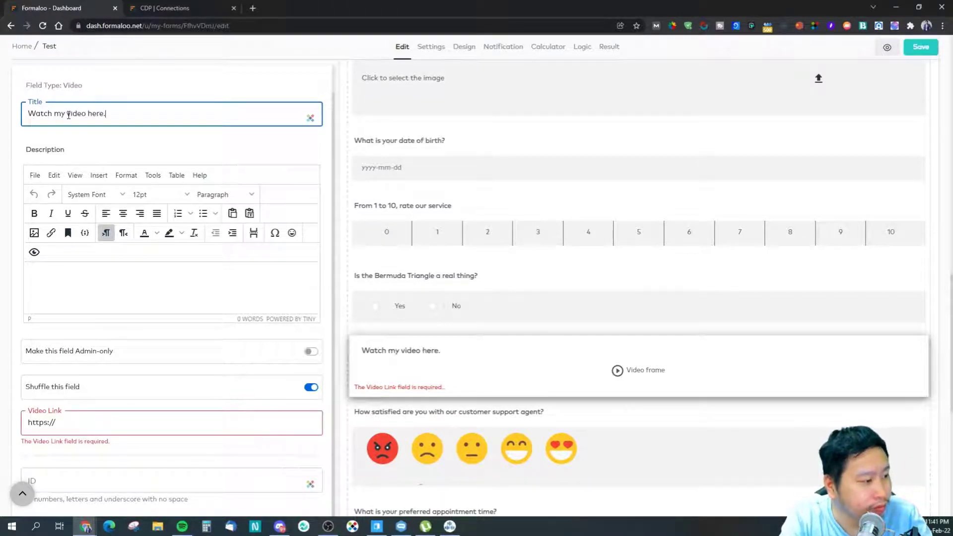
click(109, 420)
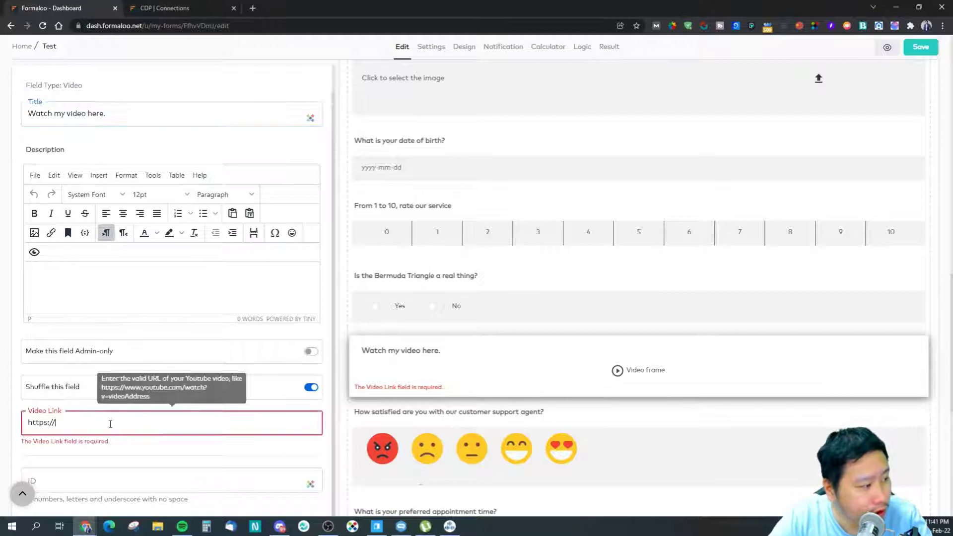
click(254, 8)
Step: On YouTube's channel videos page, copy the link of the newest Datamyth review video
text(yu)
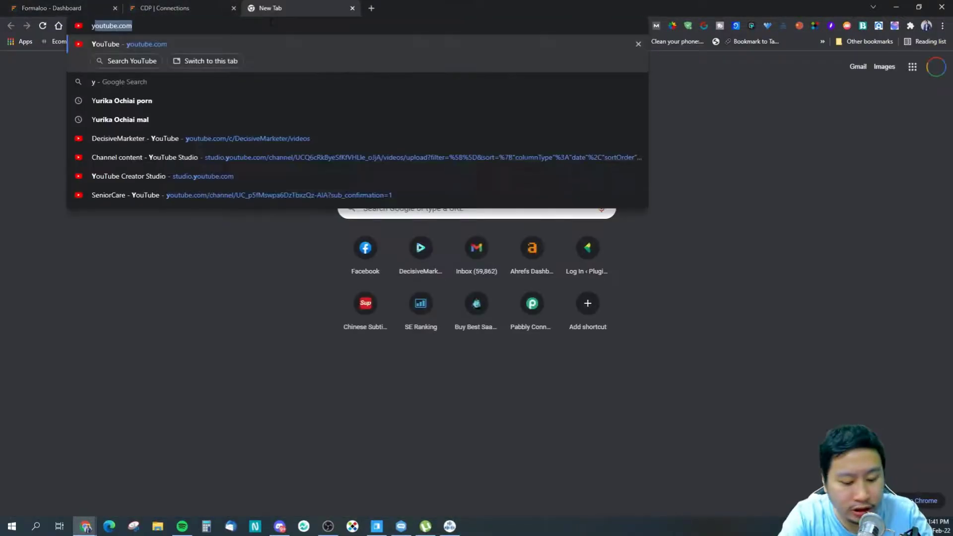
key(BackSpace)
text(ou)
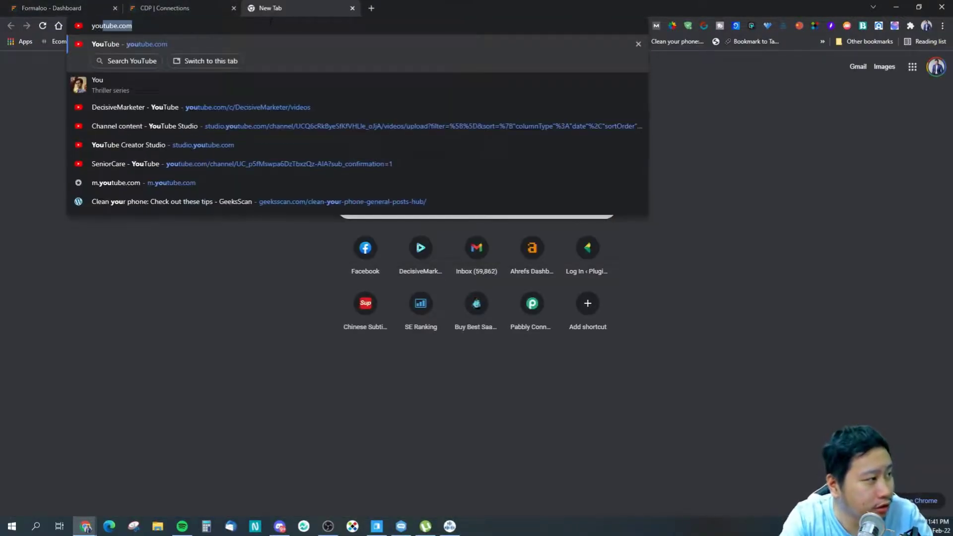
key(Down)
key(Down)
key(Return)
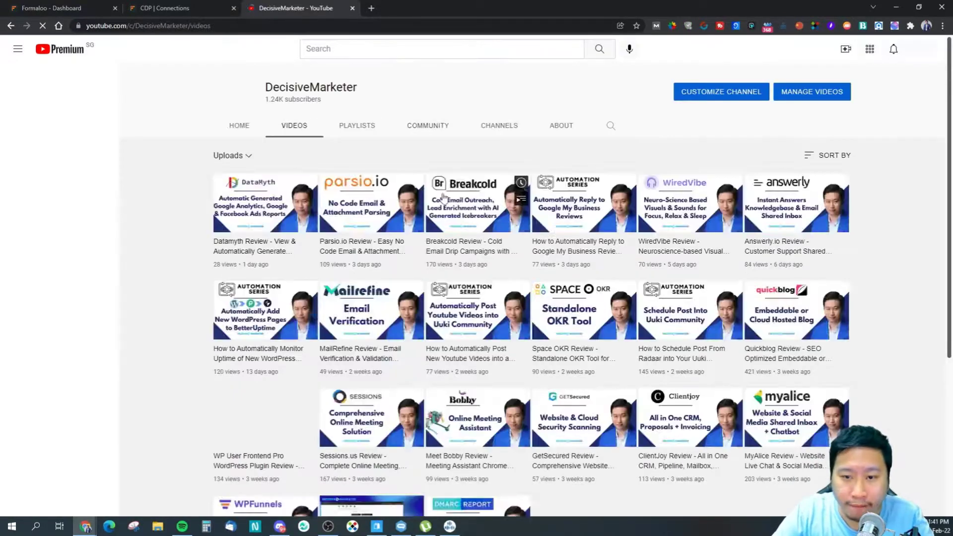
right_click(260, 198)
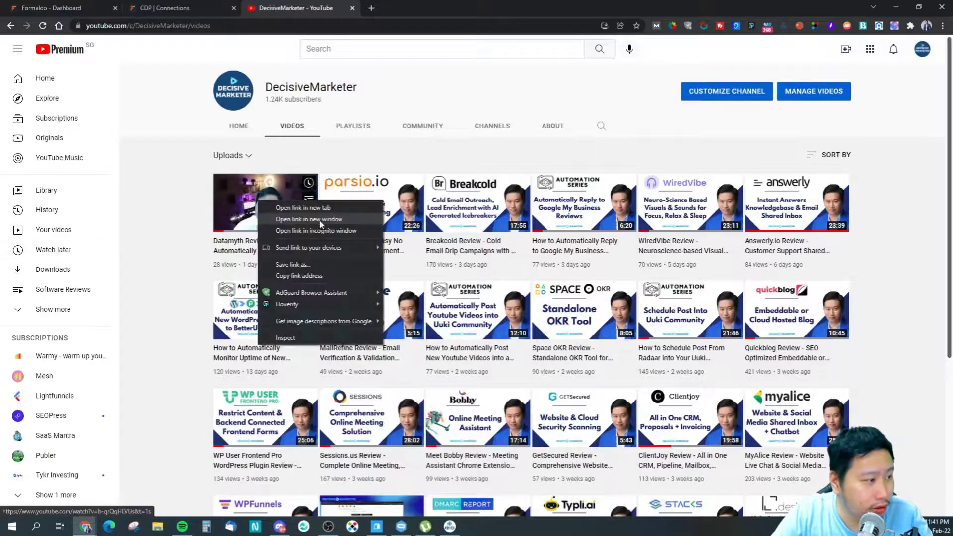
click(318, 273)
Step: Paste the copied YouTube link into the Formaloo video field's link box
click(103, 5)
key(ctrl+a)
text(https://www.youtube.com/watch?v=b-qrQqHLVUs&)
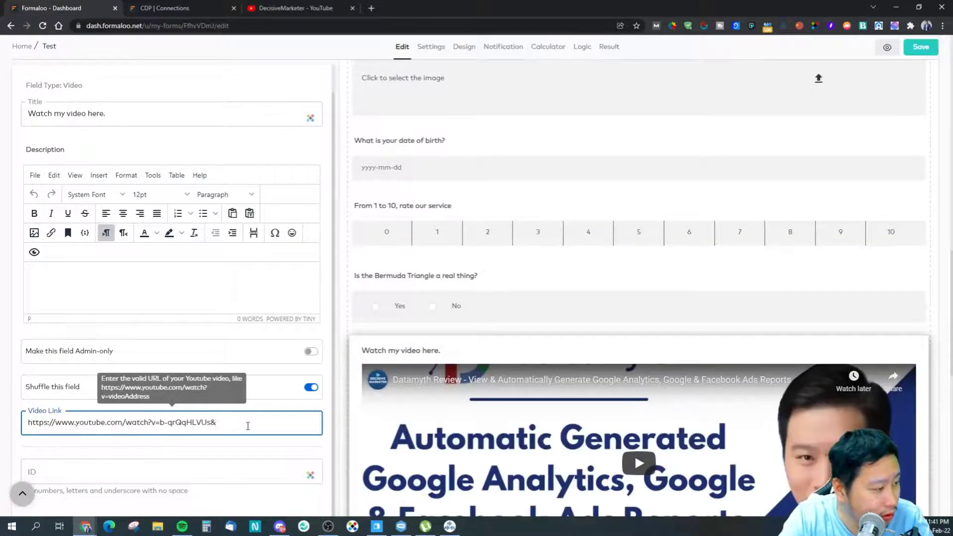
Step: Describe the embedded video as 'My latest video review of Datamyth.'
click(227, 336)
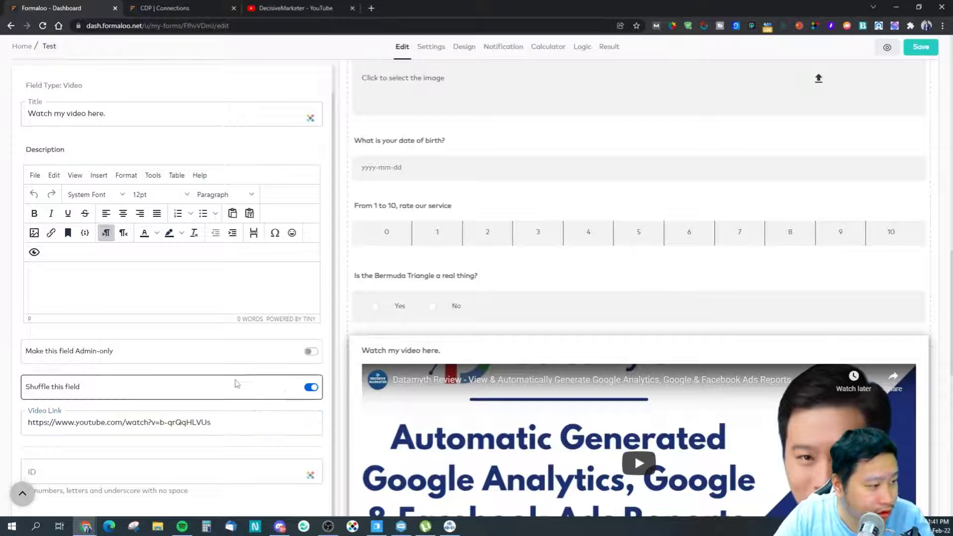
scroll(514, 422, down, 4)
scroll(188, 342, up, 1)
click(179, 330)
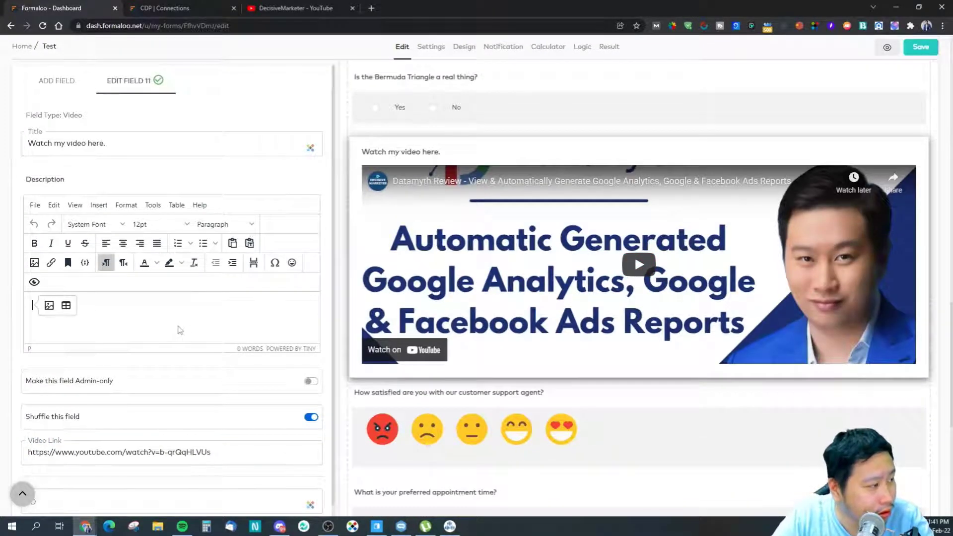
text(My)
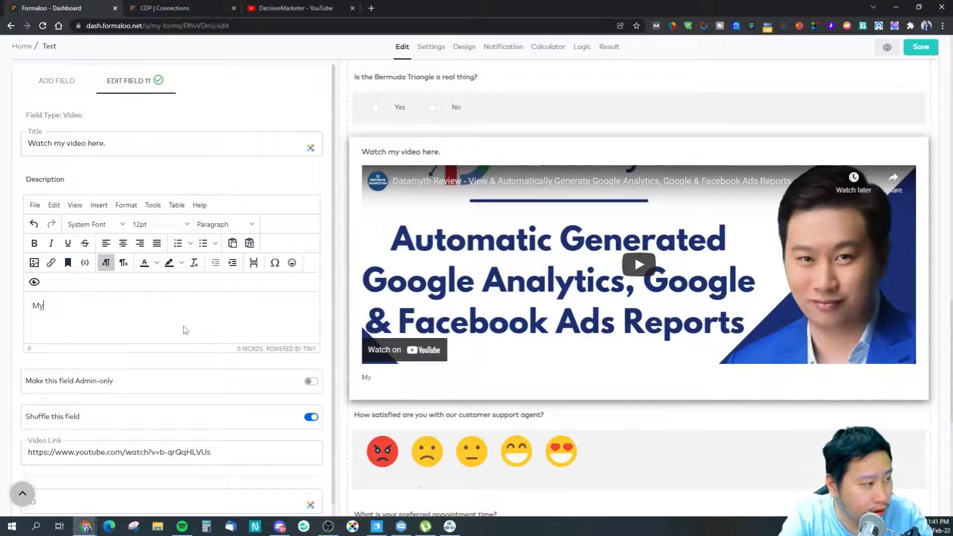
text( latest video )
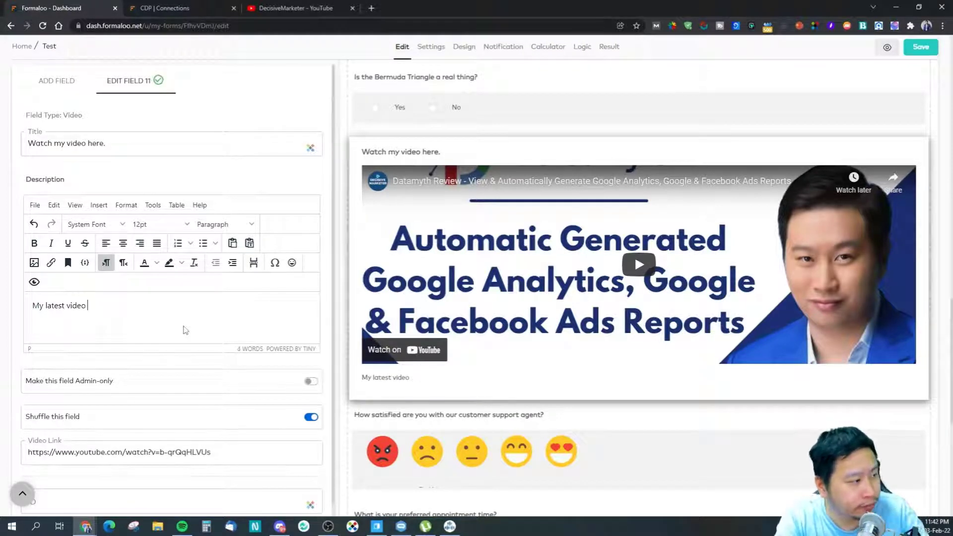
text(onq ewciw)
key(BackSpace)
key(BackSpace)
key(BackSpace)
key(BackSpace)
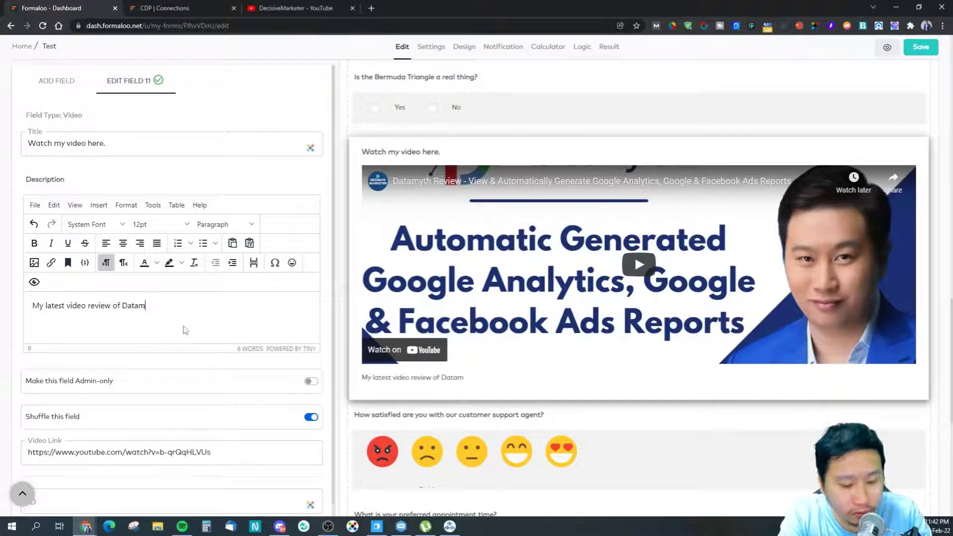
text(th.)
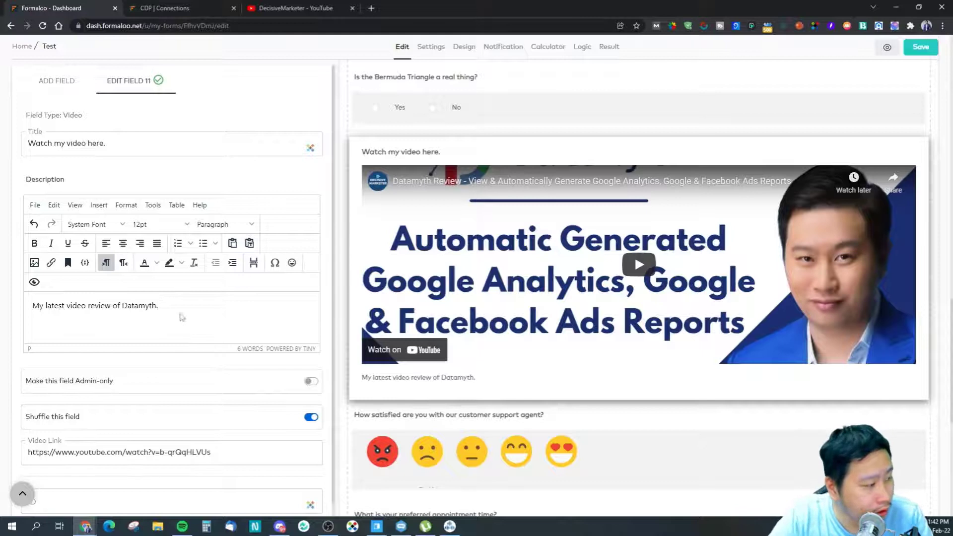
scroll(181, 317, down, 1)
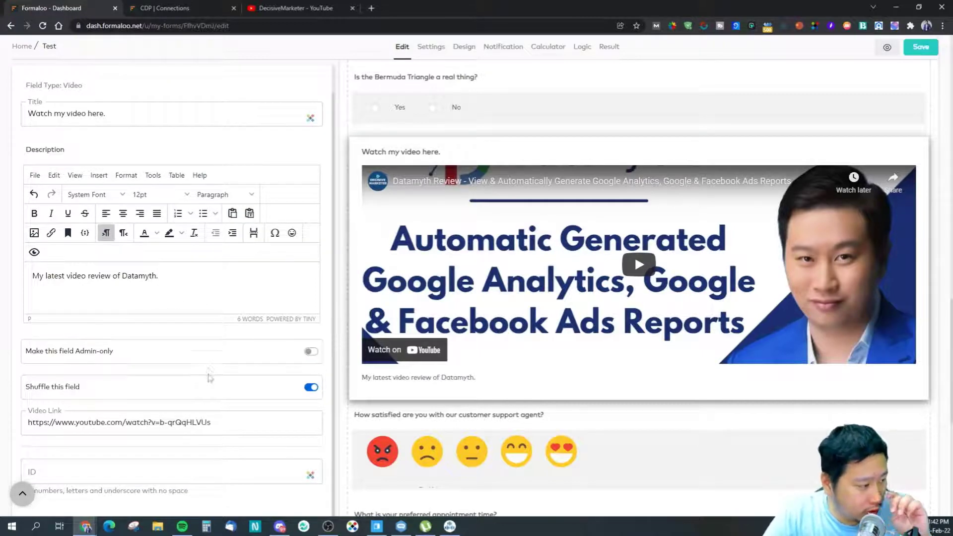
scroll(98, 133, up, 1)
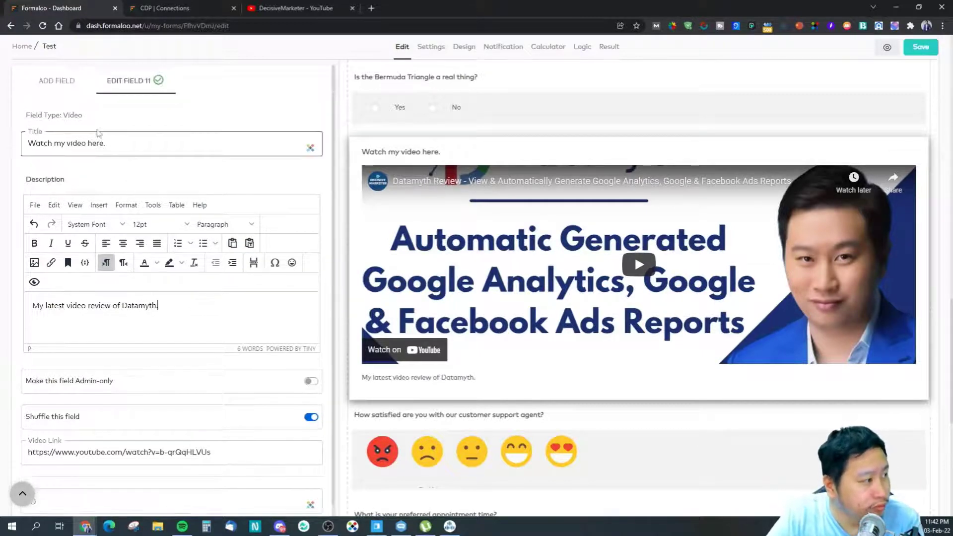
Step: Add a section titled 'Part 2' below the Datamyth video
click(50, 81)
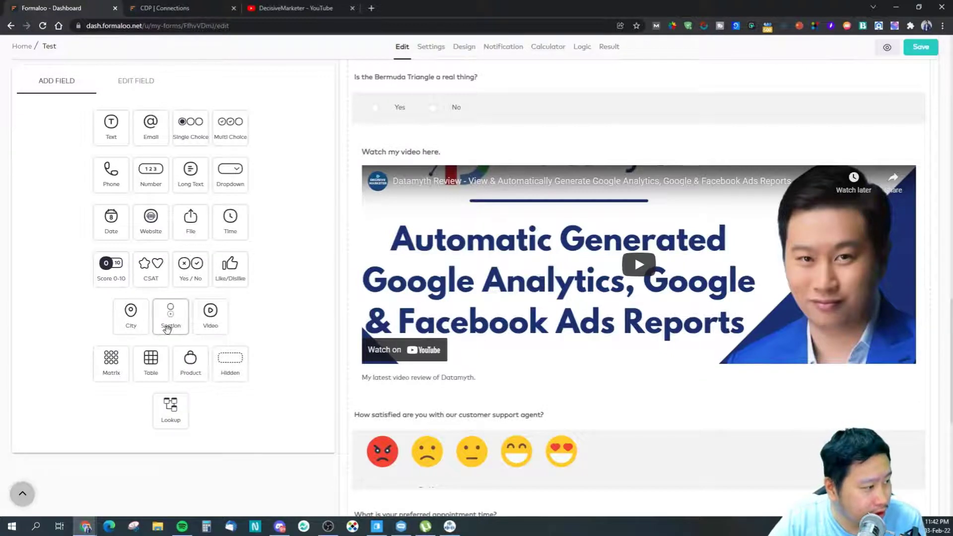
drag(172, 319, 503, 411)
scroll(470, 416, down, 2)
scroll(492, 394, down, 3)
scroll(492, 396, up, 3)
scroll(452, 368, down, 2)
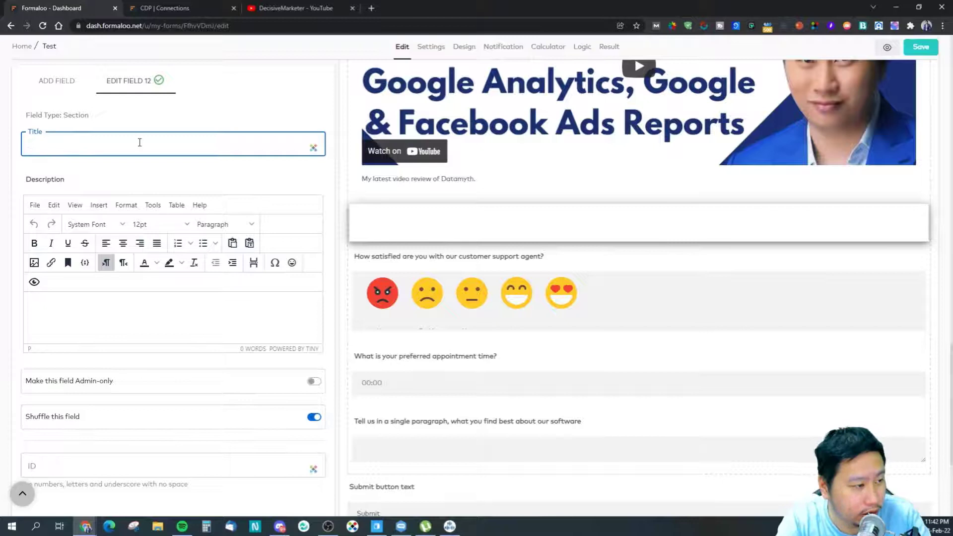
text(Part 2)
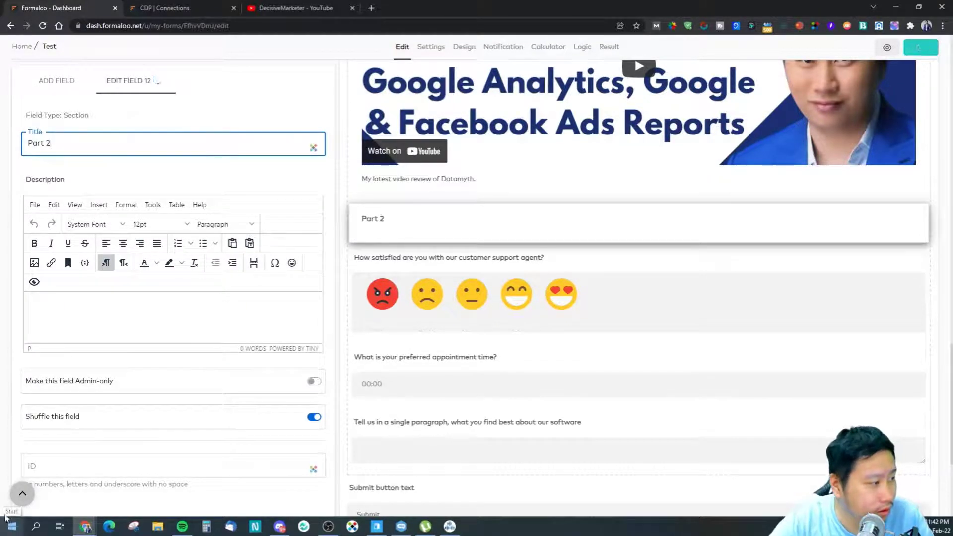
click(58, 81)
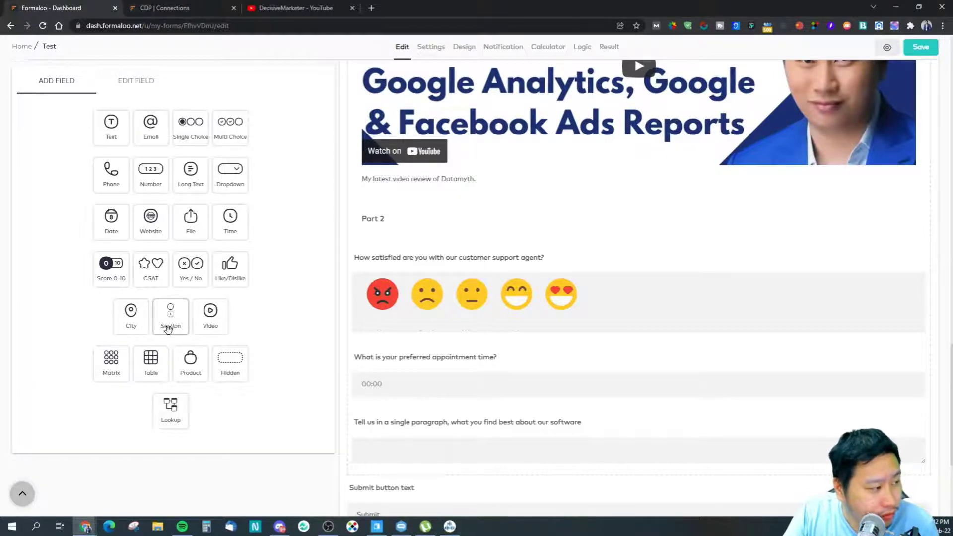
Step: Add a product field above the appointment question and upload dock picture 3185222
drag(183, 357, 427, 386)
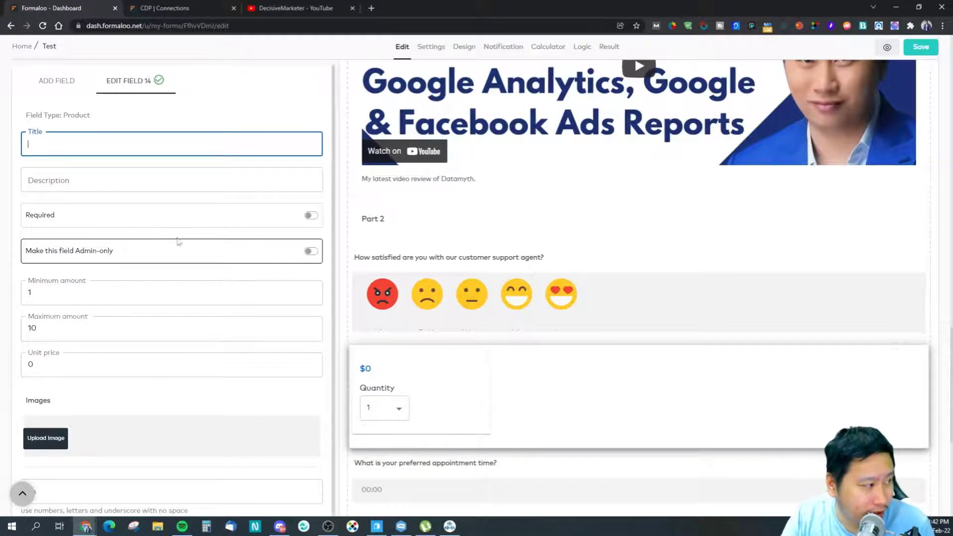
scroll(74, 241, down, 1)
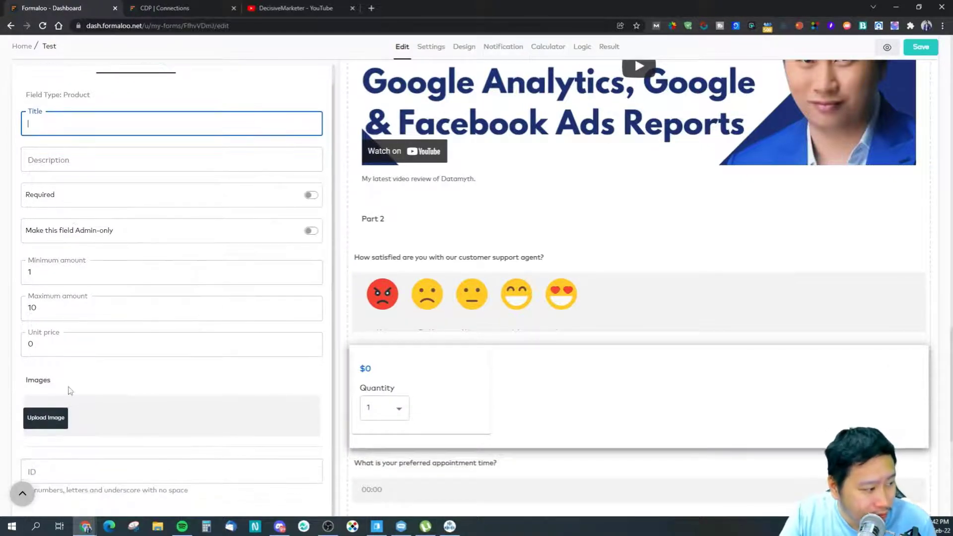
scroll(303, 306, down, 10)
scroll(299, 305, up, 4)
scroll(260, 245, down, 6)
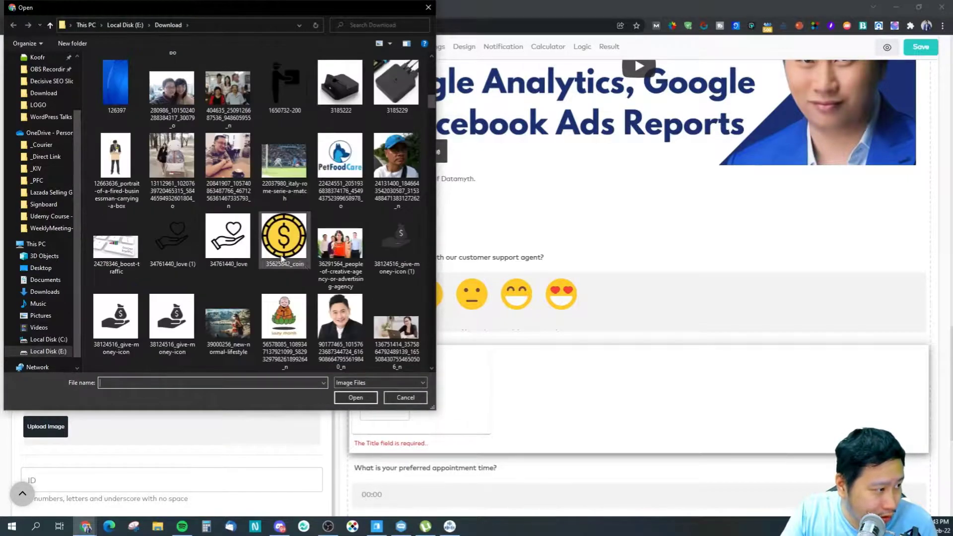
scroll(298, 288, up, 3)
click(336, 320)
click(355, 398)
scroll(208, 361, down, 2)
scroll(86, 253, up, 2)
Step: Name the product 'Nintendo Switch Dock'
click(66, 123)
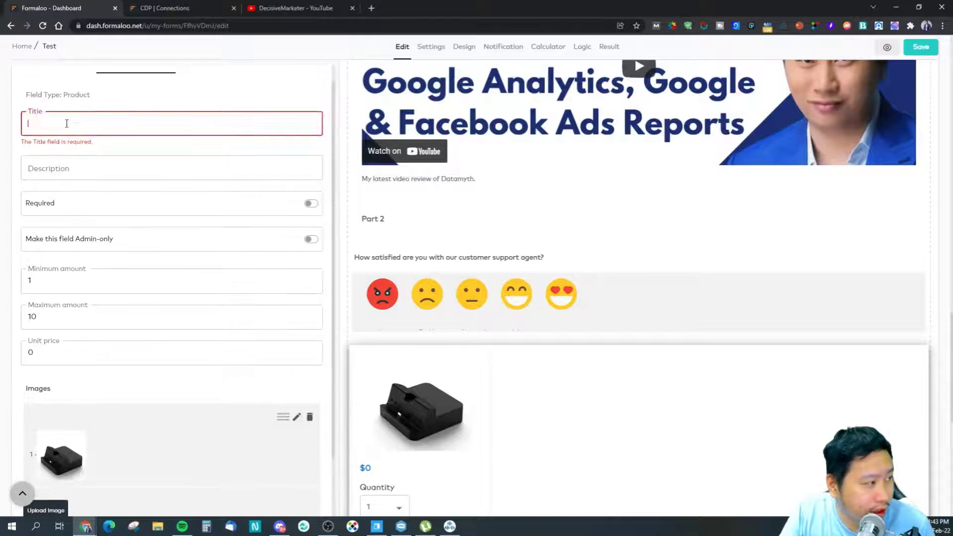
text(H)
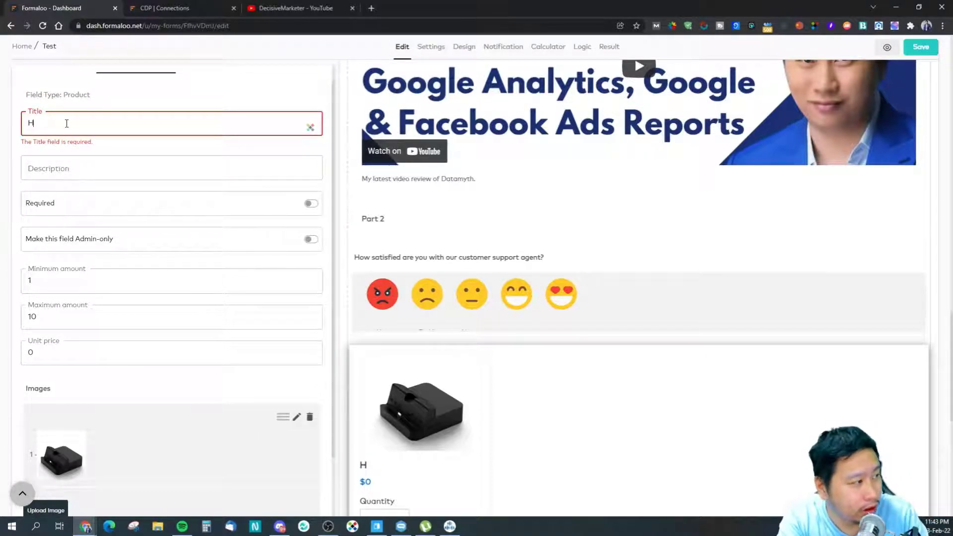
key(BackSpace)
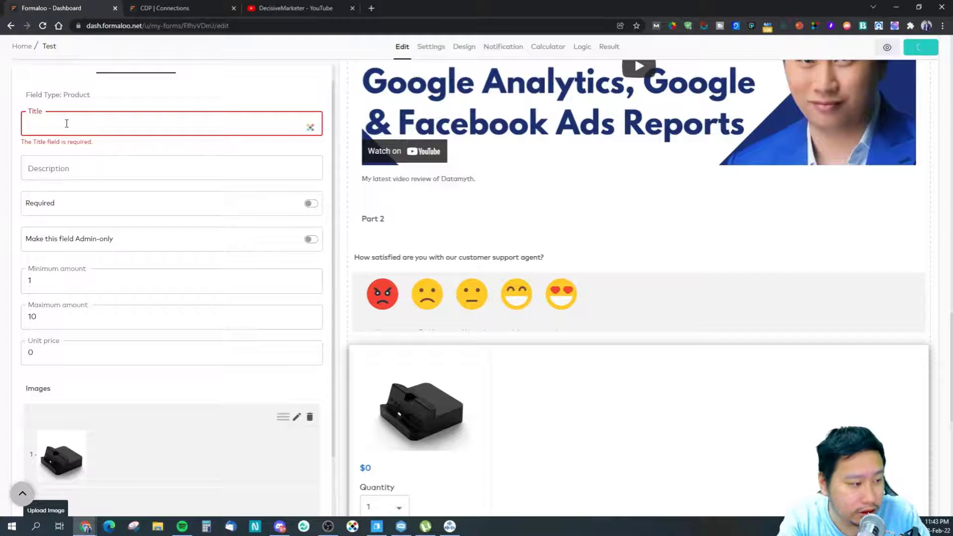
text(H)
key(BackSpace)
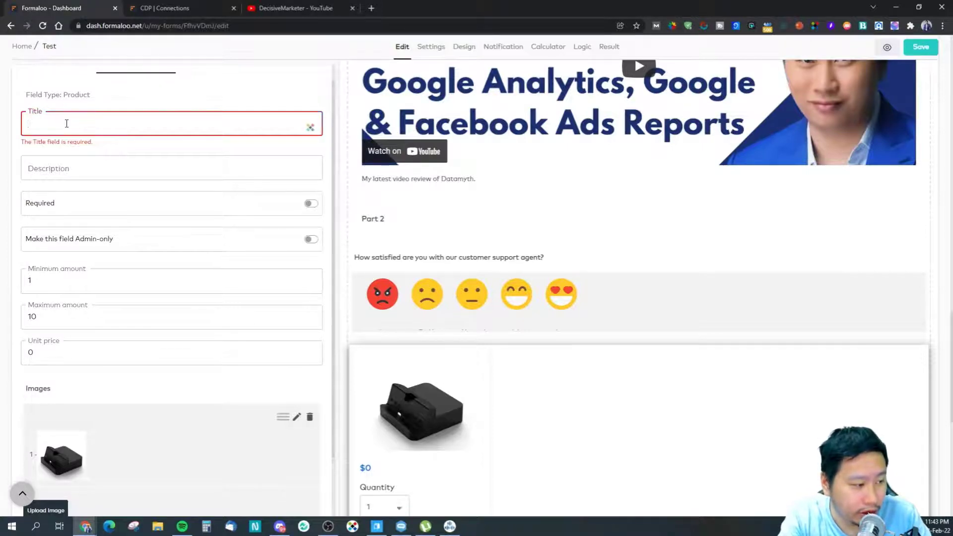
text(Pro)
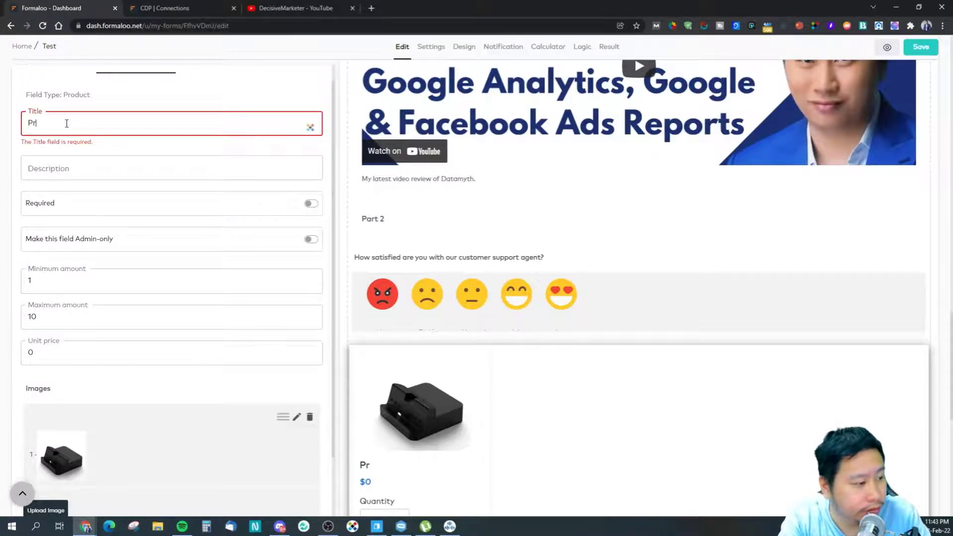
key(BackSpace)
key(BackSpace)
text(Nintendo)
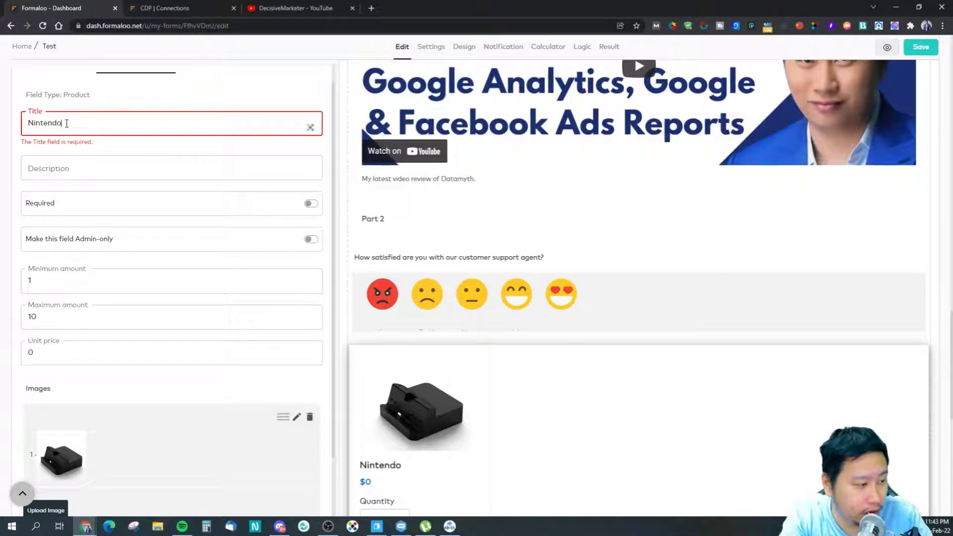
text( Switch Dock)
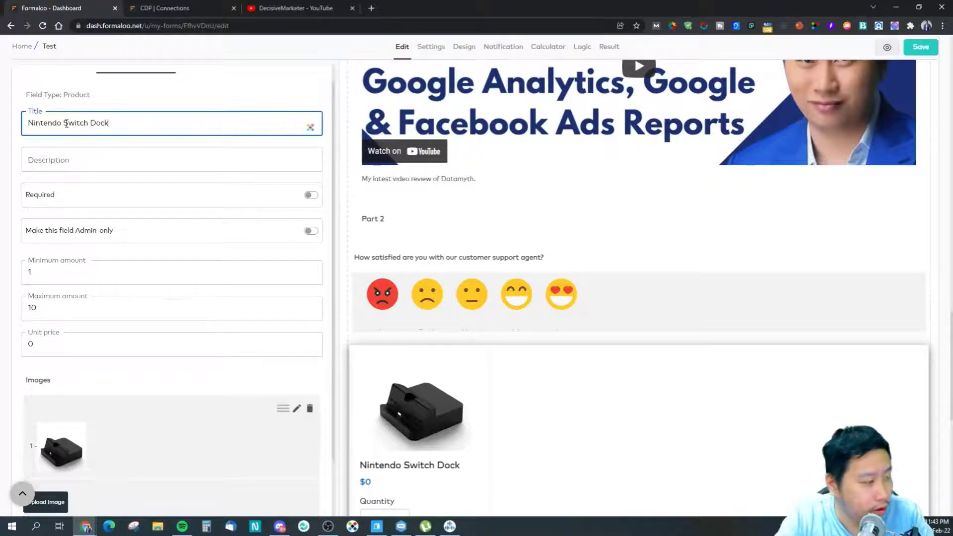
Step: Describe it as 'Compatible with all Nintendo Switch' and set the unit price to $35
click(114, 163)
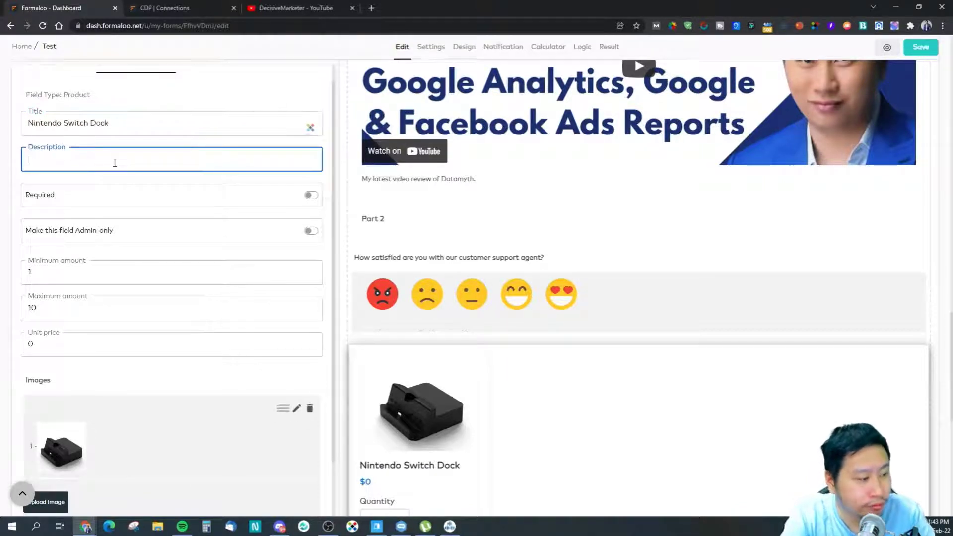
text(Bes)
key(BackSpace)
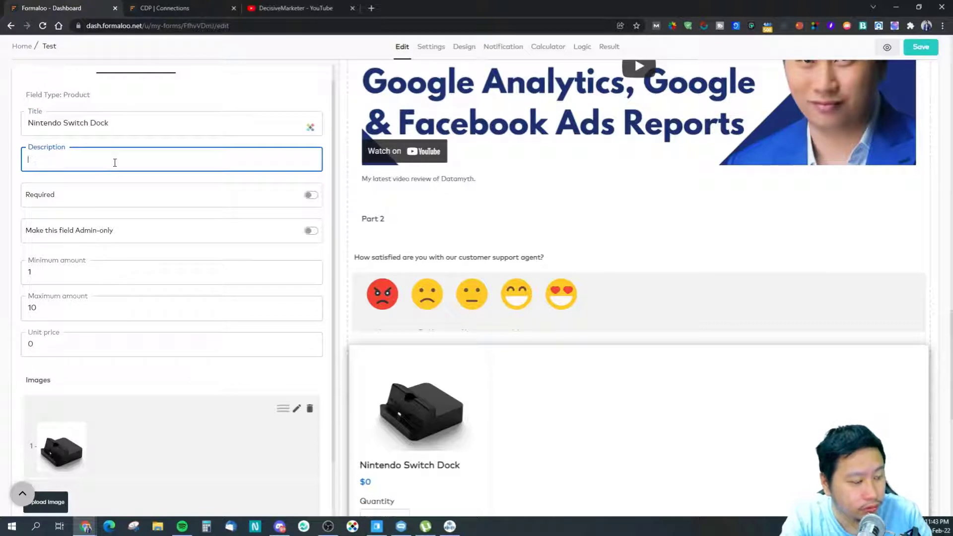
text(B)
key(BackSpace)
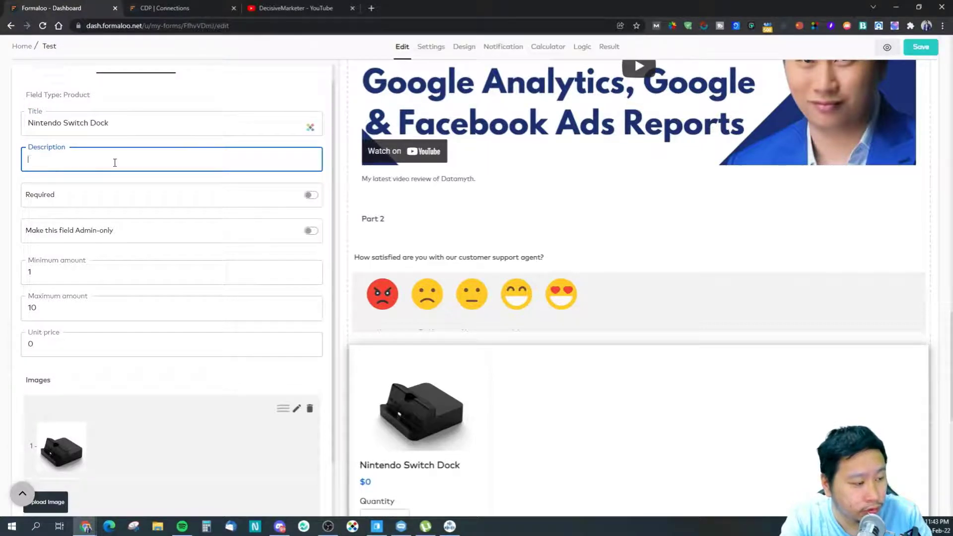
text(Compatible wi)
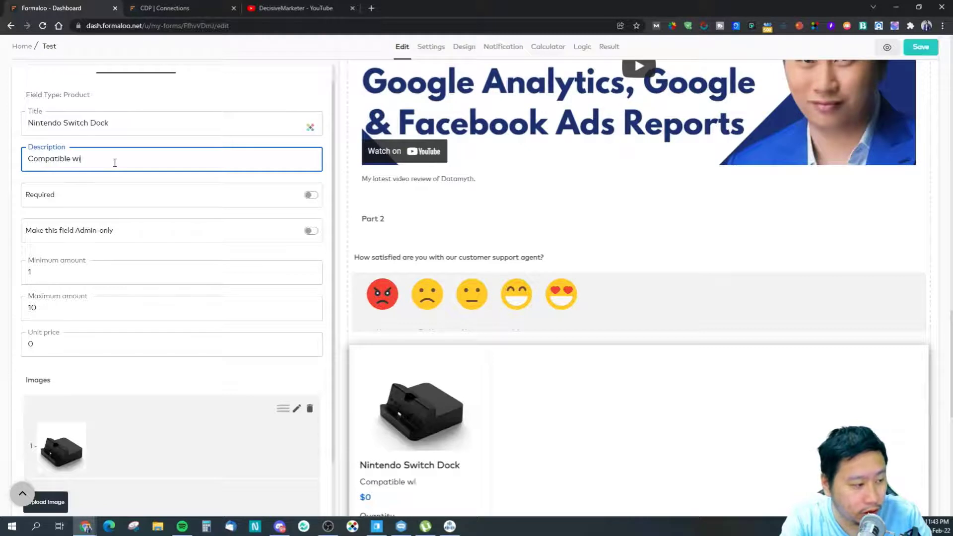
text(th all Nintendo Switch)
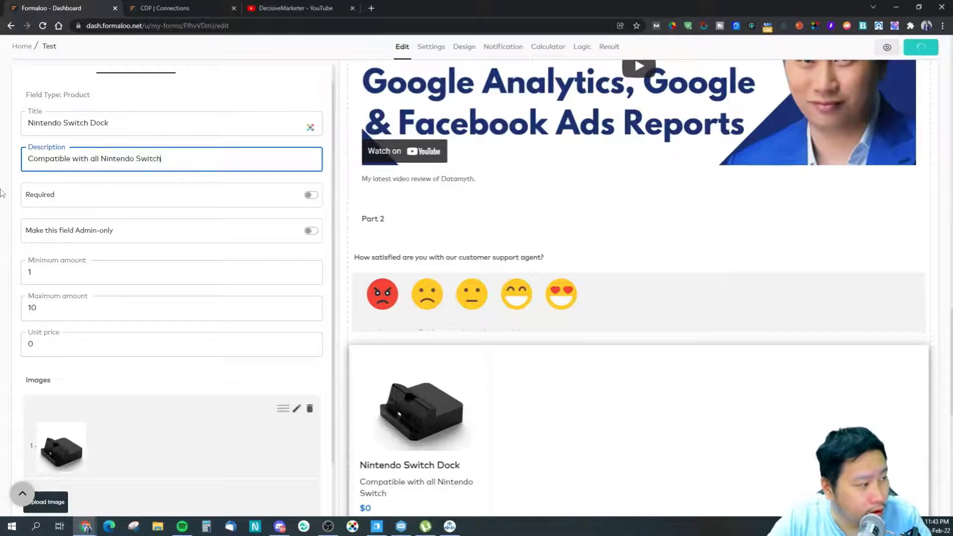
click(37, 341)
text(35)
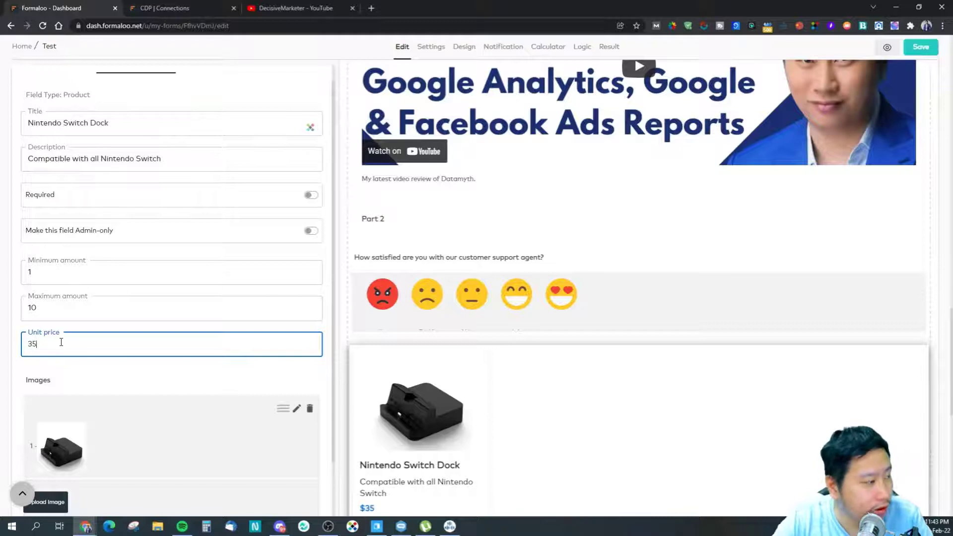
click(182, 378)
scroll(429, 414, down, 5)
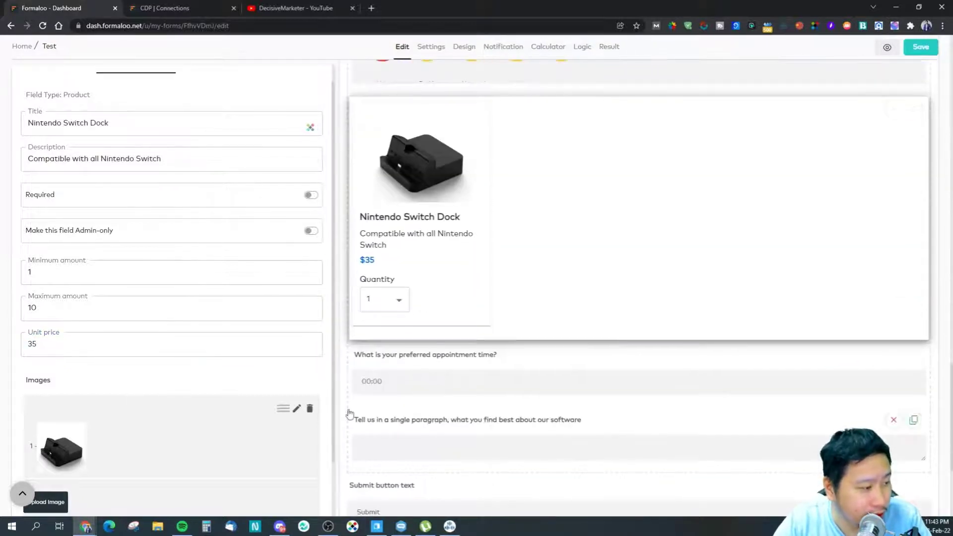
scroll(116, 410, up, 1)
scroll(114, 408, down, 2)
Step: Upload the second dock picture 3185229 to the product
click(46, 418)
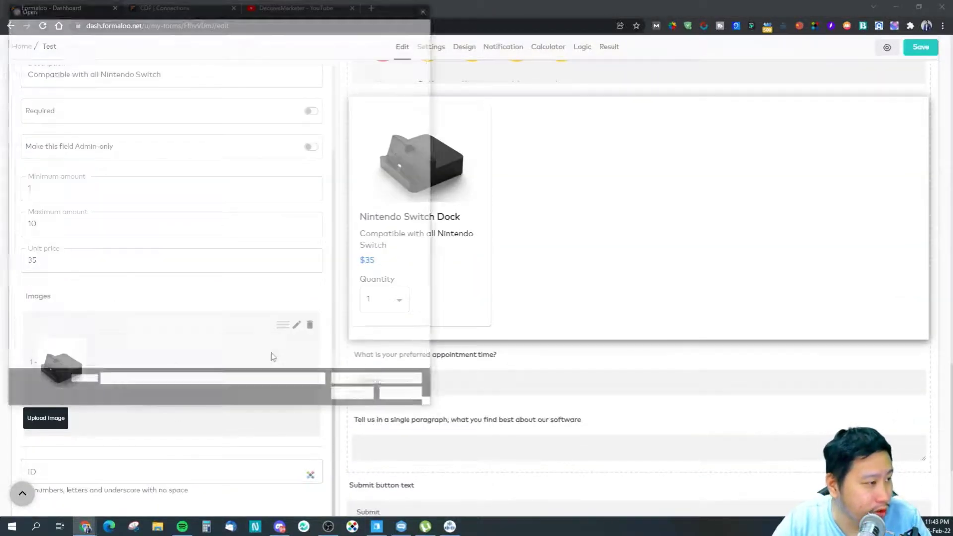
double_click(379, 294)
click(394, 243)
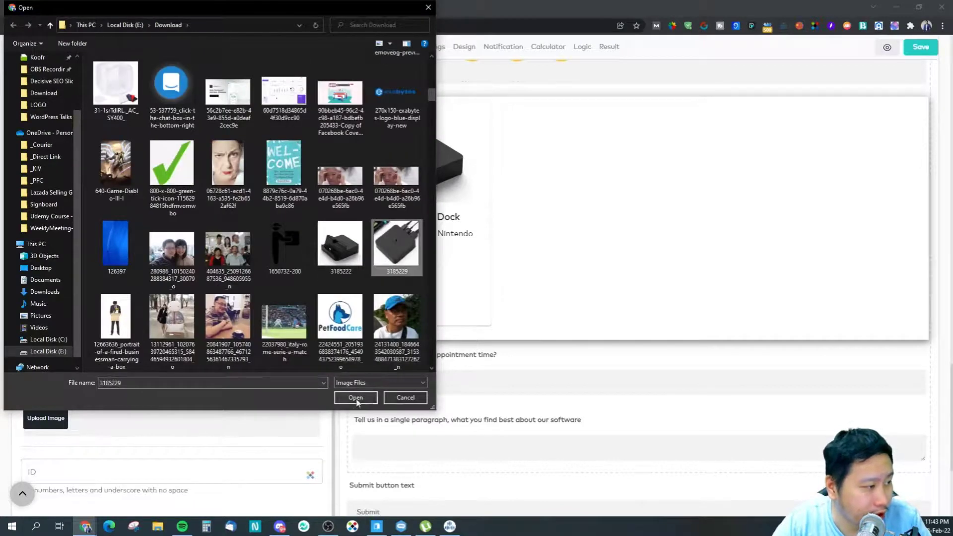
click(356, 398)
scroll(188, 404, down, 1)
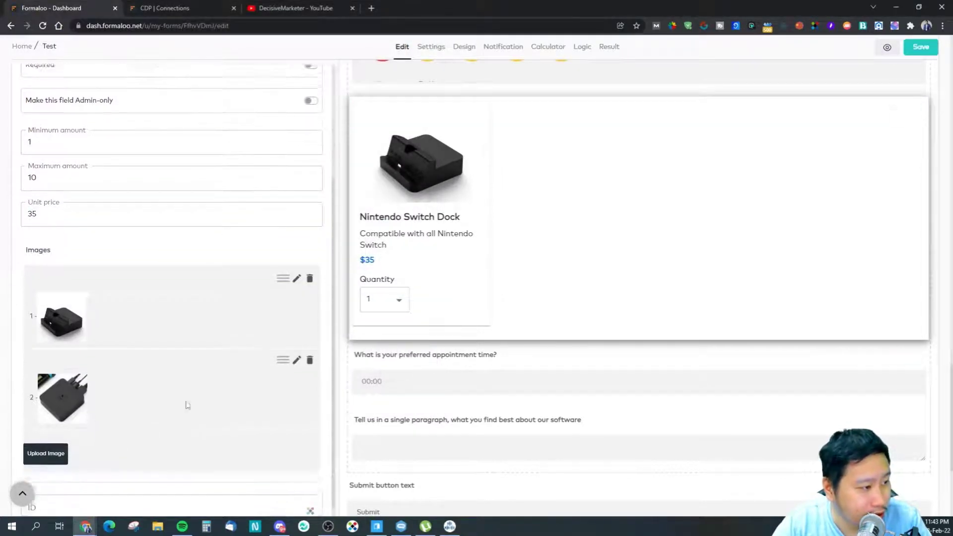
scroll(124, 414, up, 3)
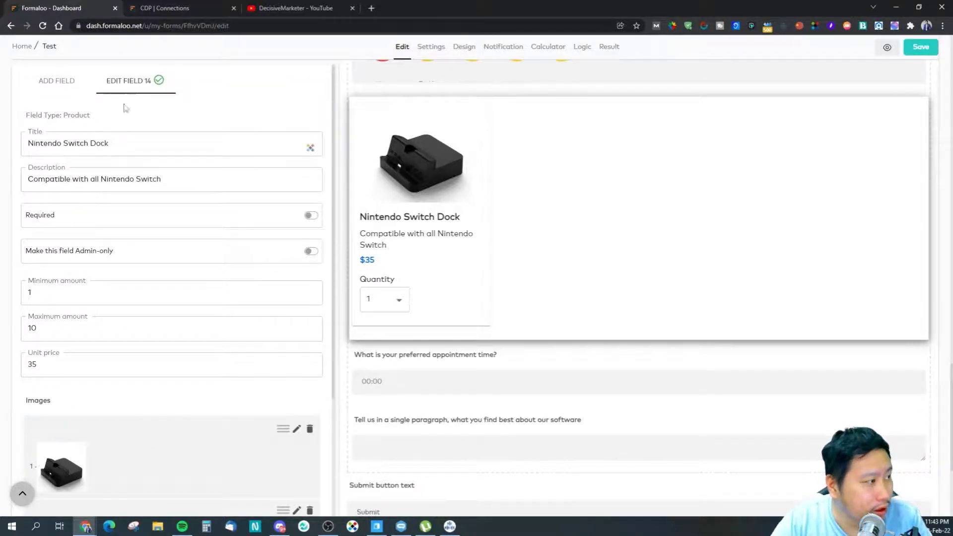
click(55, 88)
Step: Review the quantity choices on the Nintendo Switch Dock product and reopen its settings
click(149, 81)
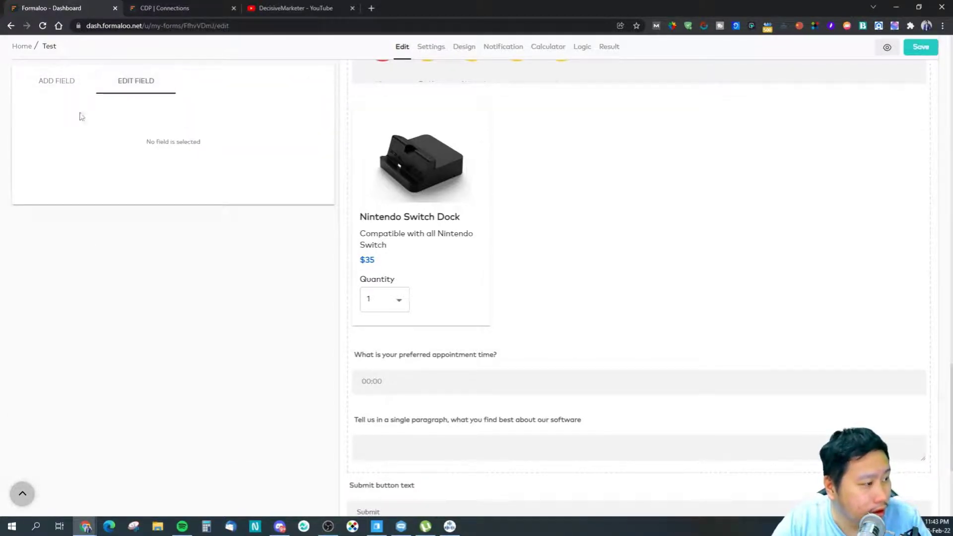
click(38, 94)
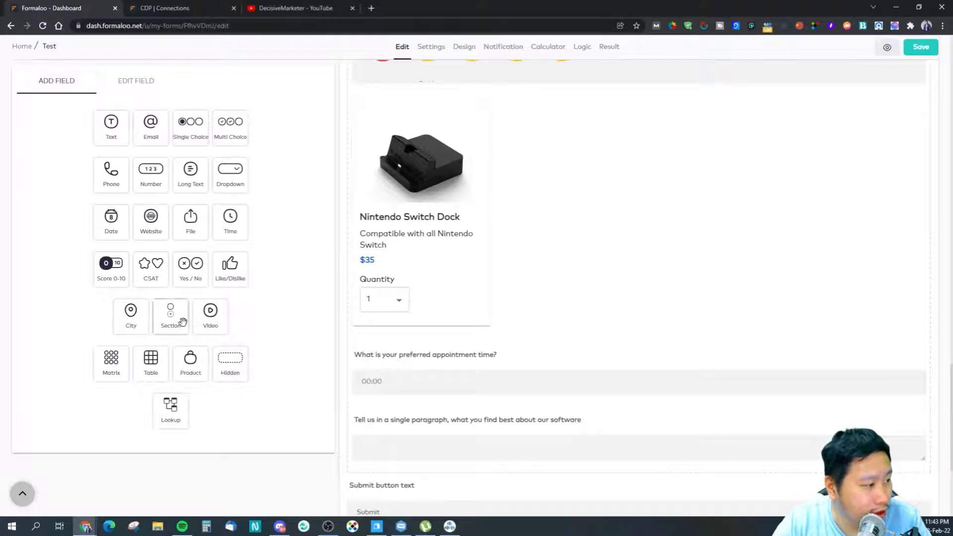
click(399, 303)
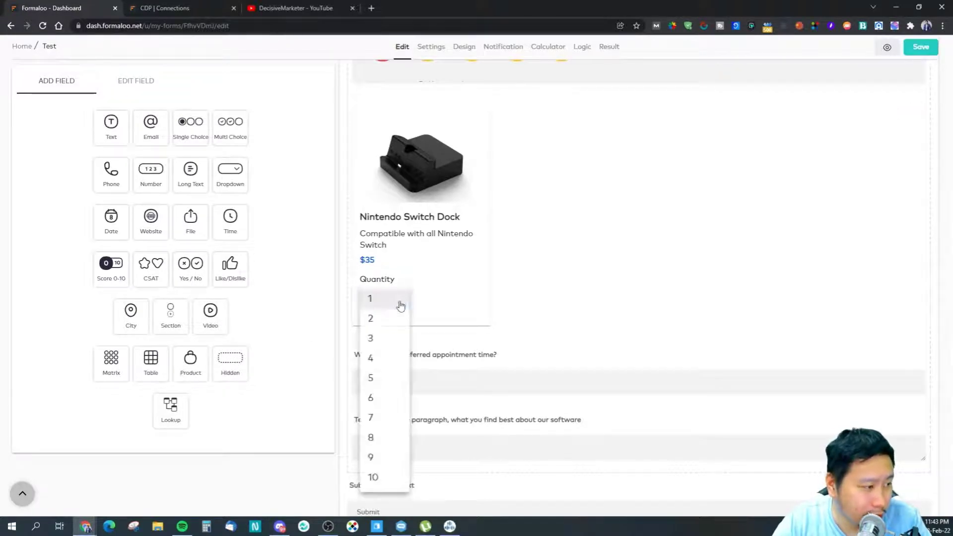
click(399, 304)
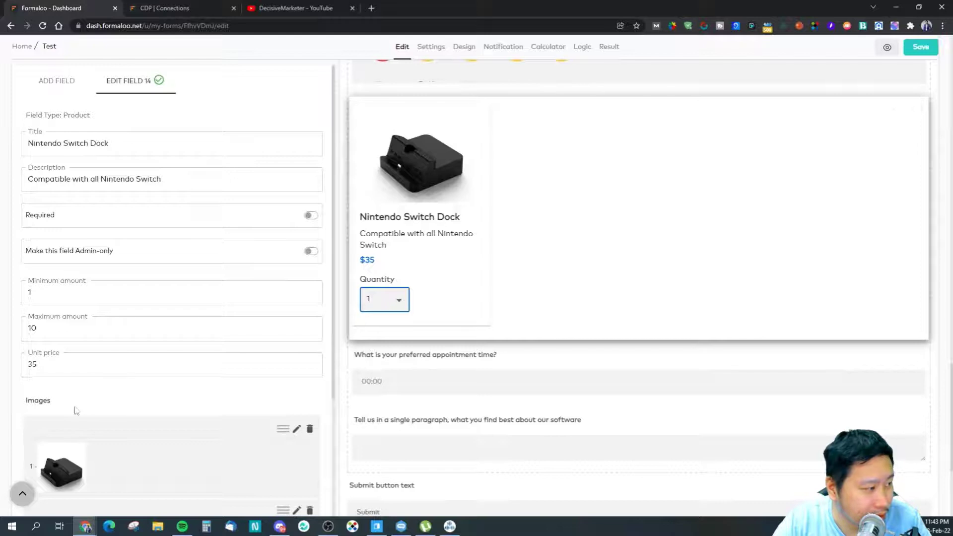
Step: Set the product's minimum quantity to 1 and maximum quantity to 99
key(BackSpace)
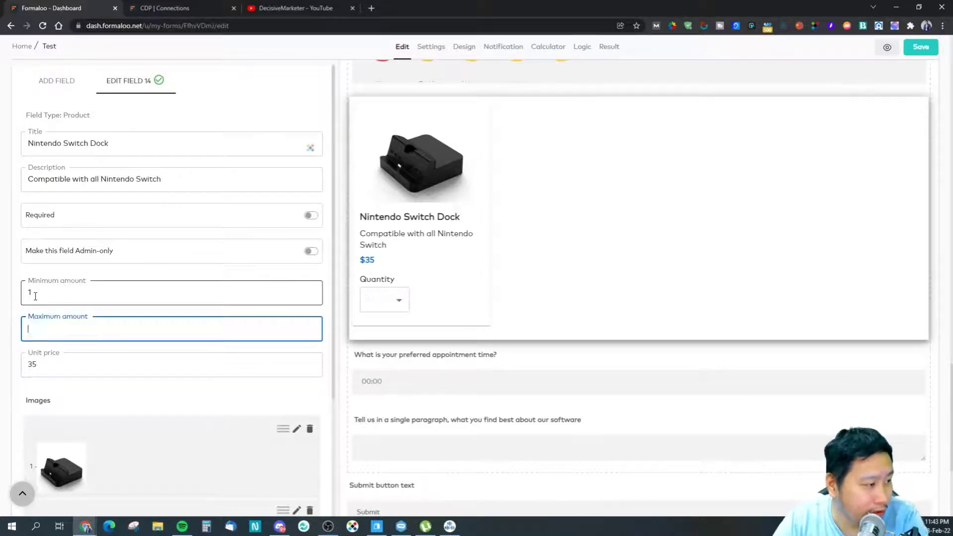
double_click(34, 293)
key(BackSpace)
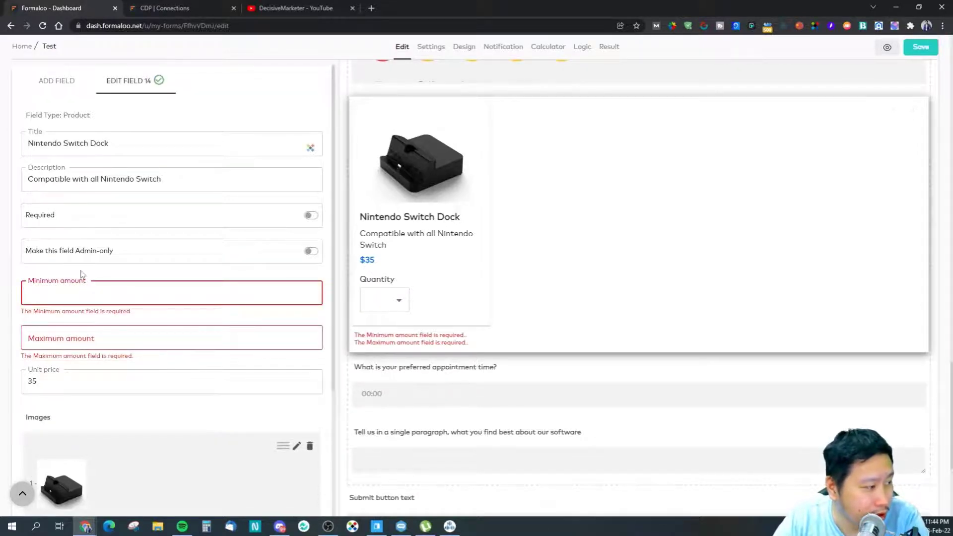
text(1)
click(137, 335)
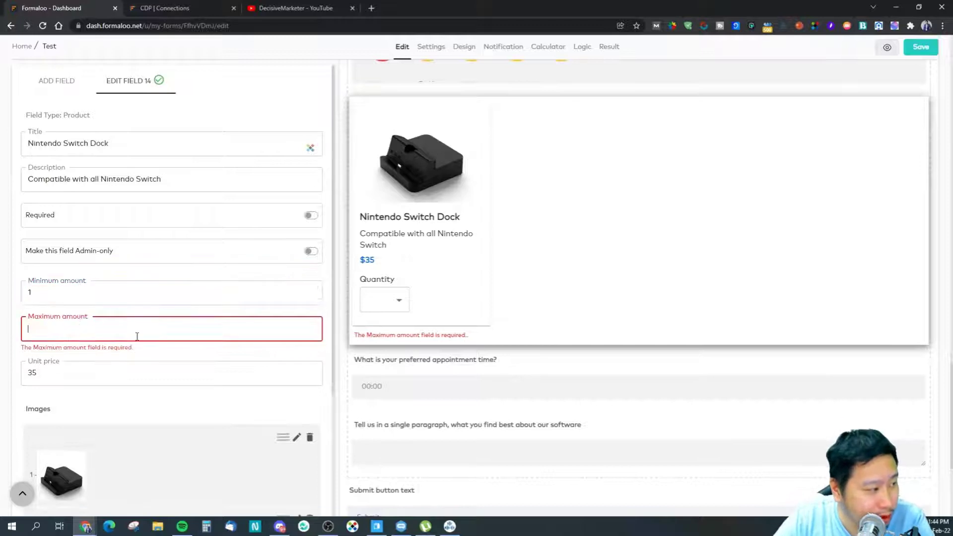
text(99)
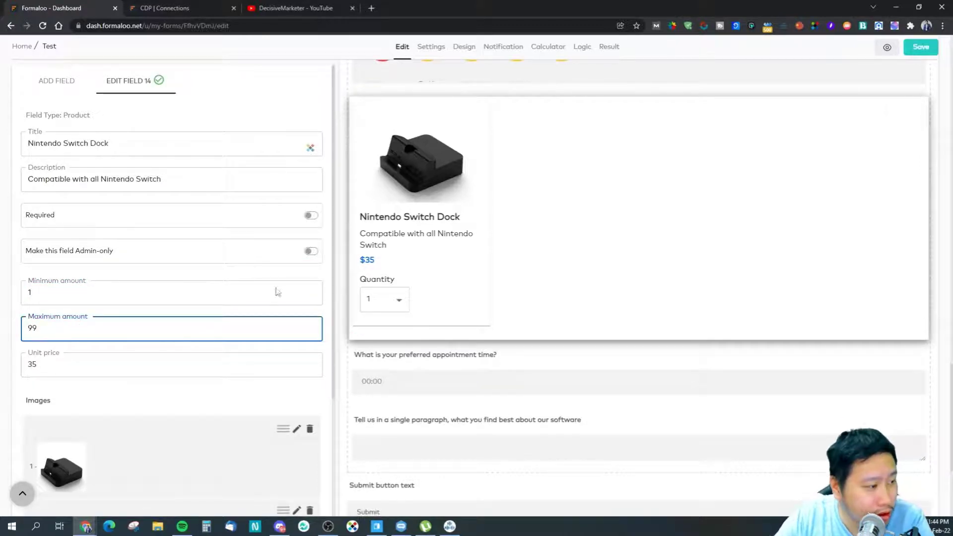
Step: Lower the product's maximum quantity to 10 and return to the field types
click(385, 299)
scroll(381, 418, down, 5)
scroll(382, 416, up, 2)
click(147, 318)
drag(114, 323, 17, 331)
text(10)
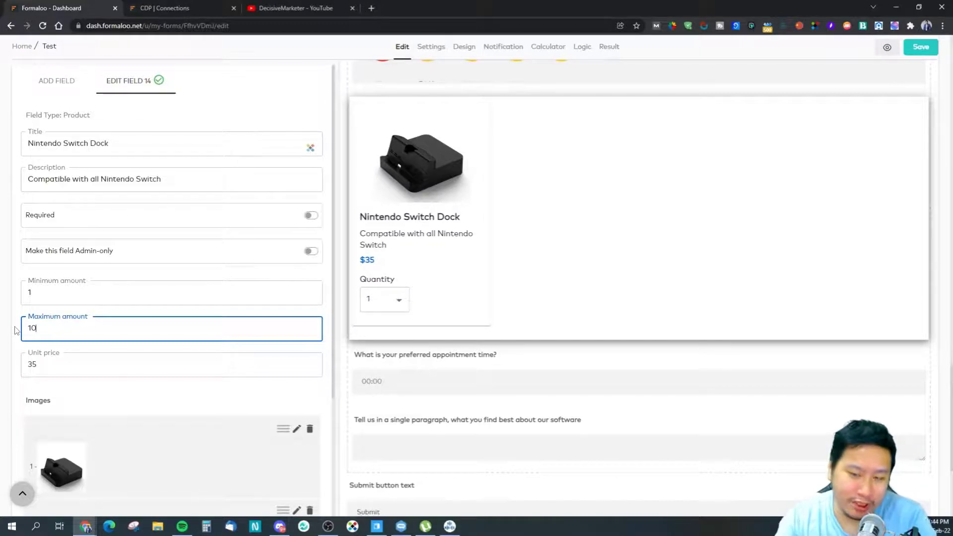
click(42, 80)
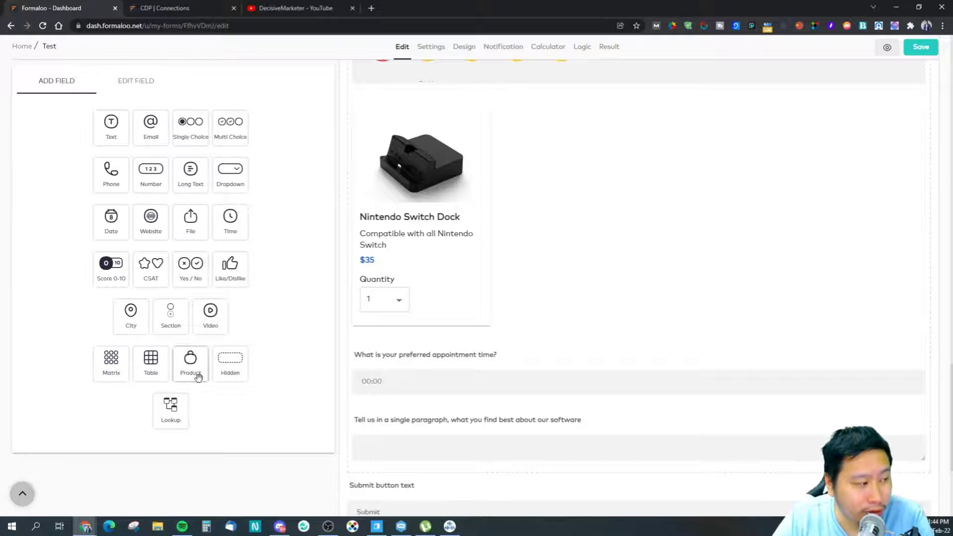
Step: Place a hidden field below the Nintendo Switch Dock product and title it 'Test'
drag(241, 373, 385, 361)
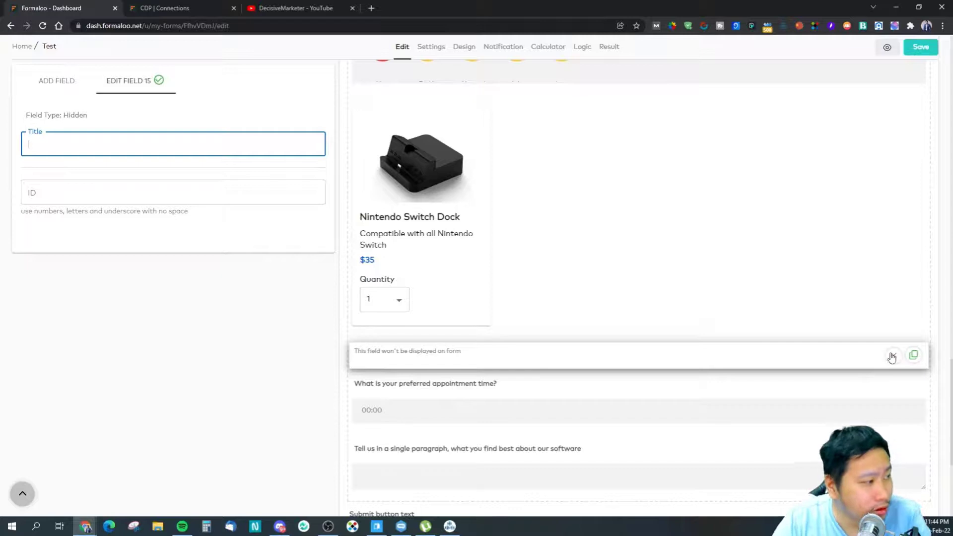
text(The)
key(BackSpace)
text(est)
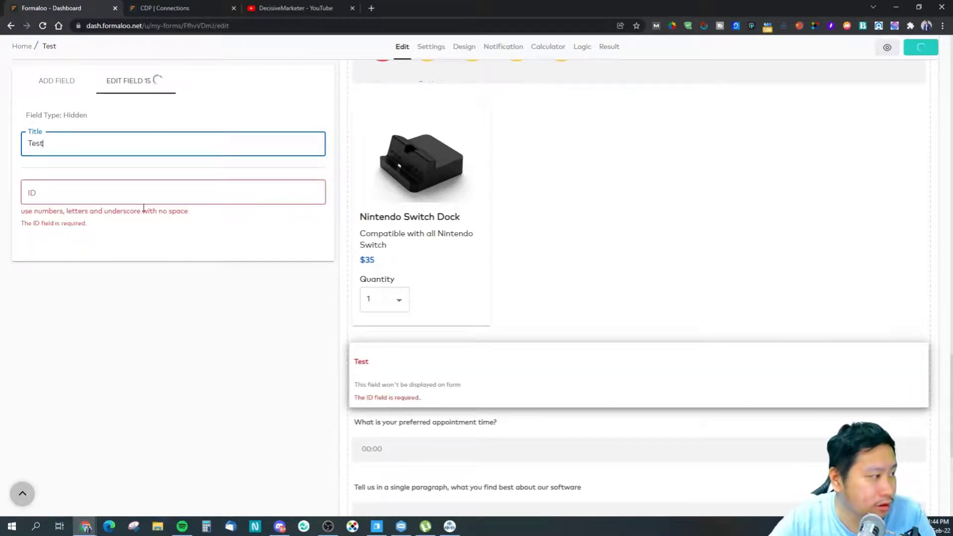
click(66, 82)
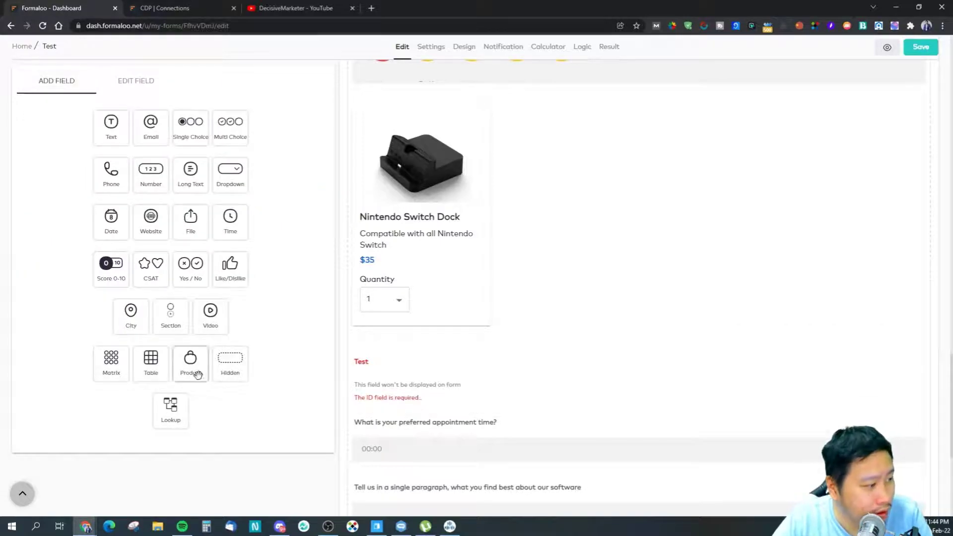
Step: Add a lookup field below Test that pulls Email from the Explore Formaloo (Sample) - Copy form
drag(168, 400, 420, 402)
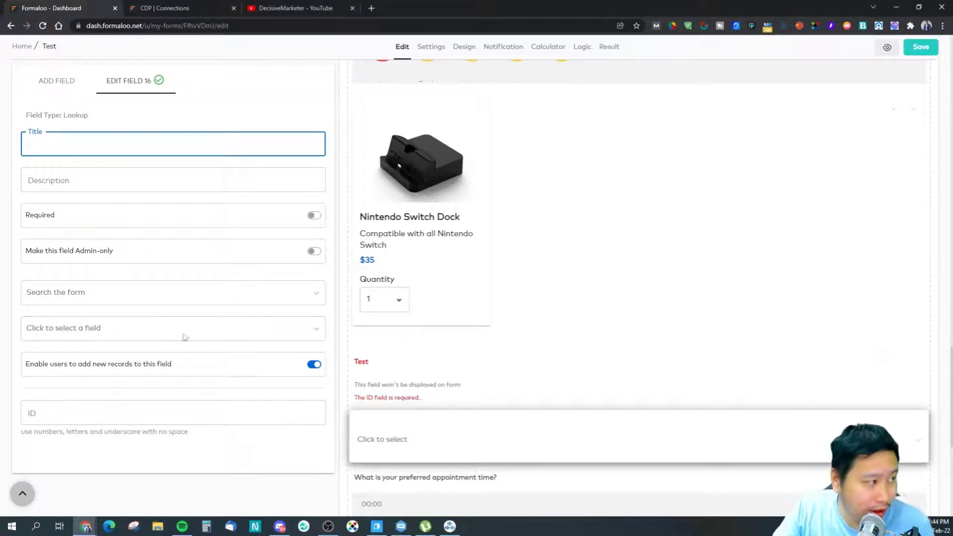
click(110, 300)
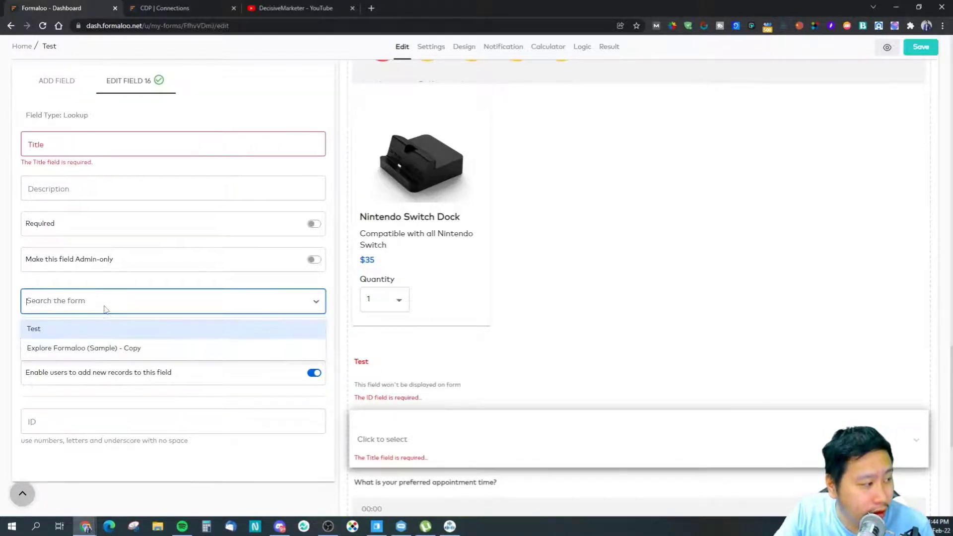
click(100, 347)
click(108, 350)
click(116, 354)
click(93, 359)
click(98, 356)
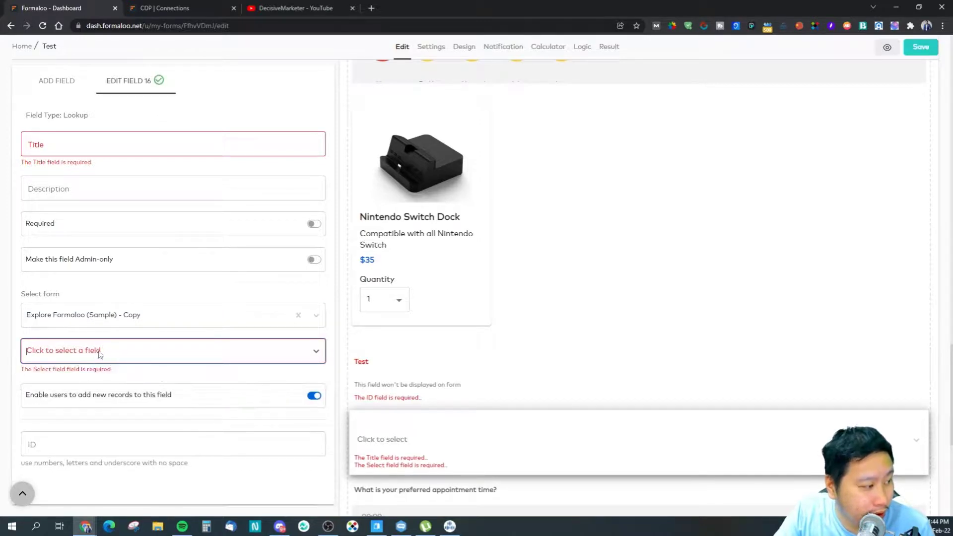
click(111, 358)
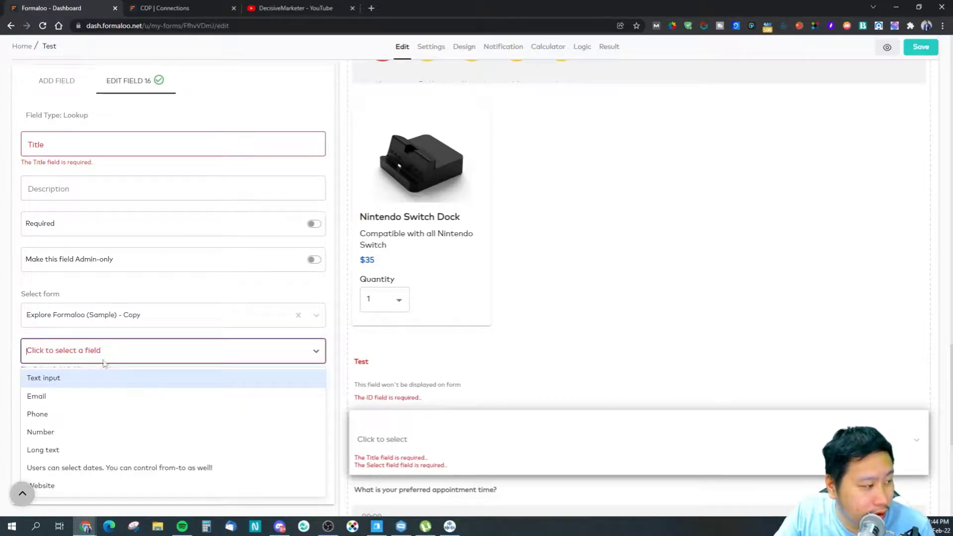
click(43, 398)
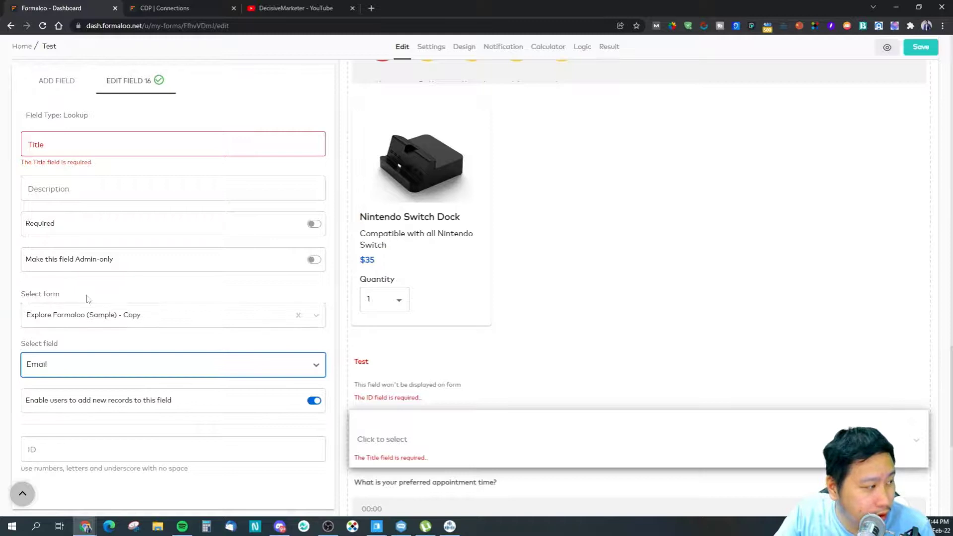
Step: Title the lookup field 'Test Lookup' and add it to the form
click(67, 149)
text(Test)
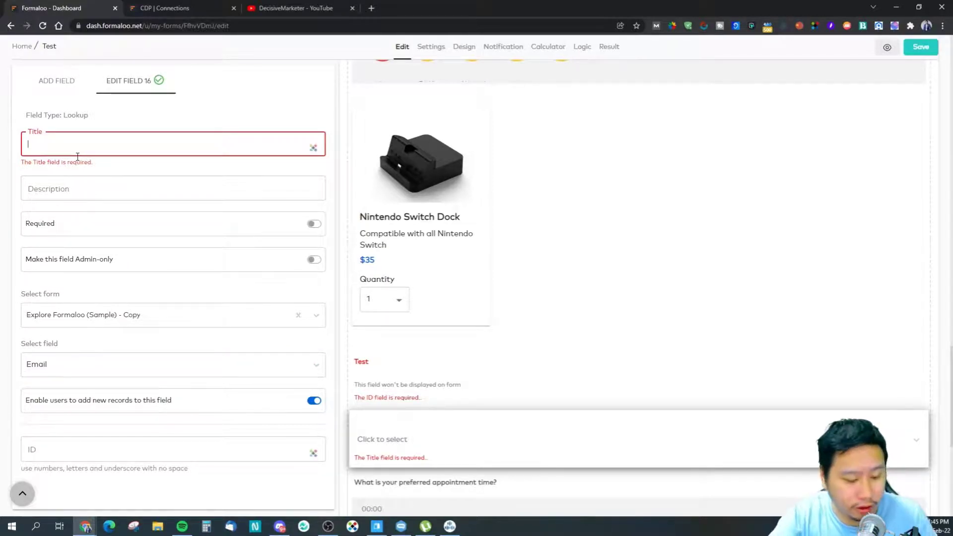
text( Lookup)
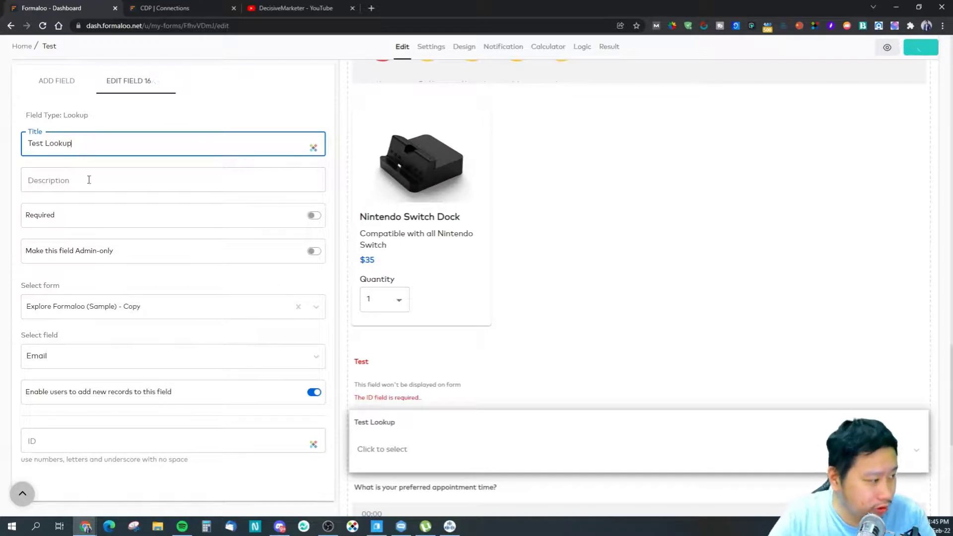
click(58, 82)
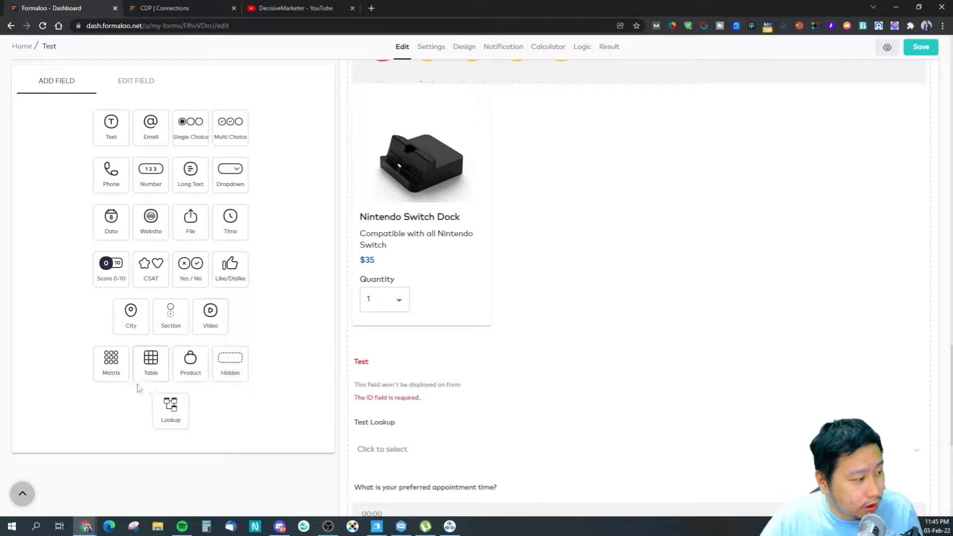
Step: Place a table field above hidden Test with a Text option 'test' and group row 'Test123'
drag(151, 366, 395, 390)
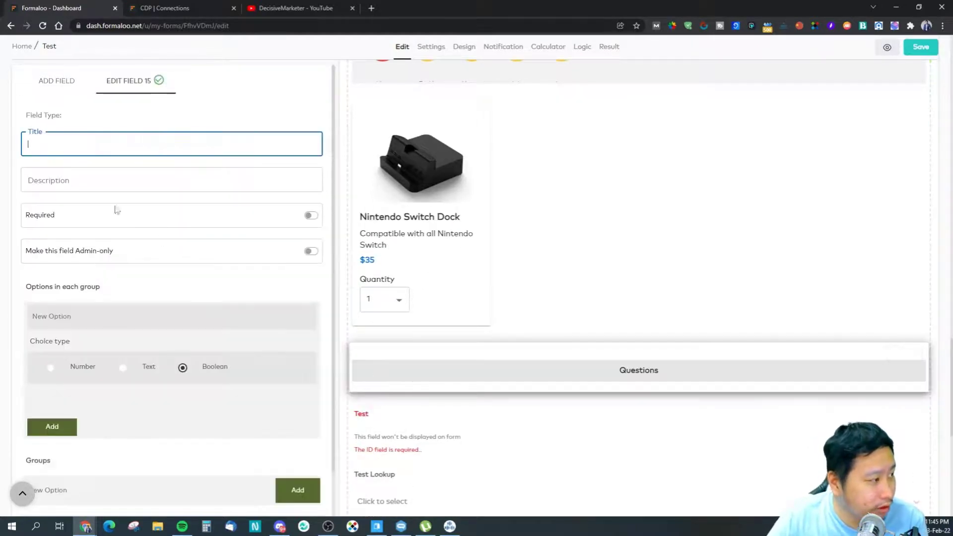
click(122, 367)
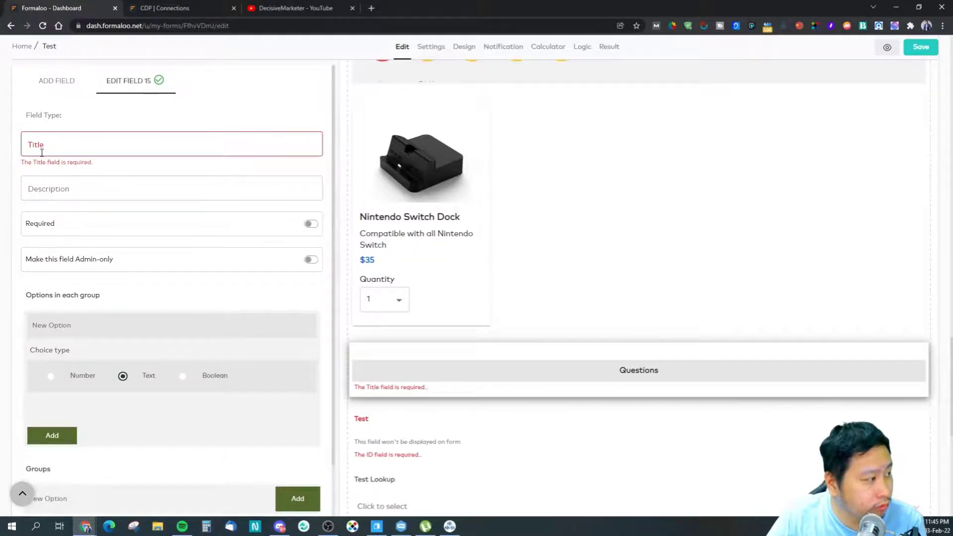
scroll(90, 295, down, 2)
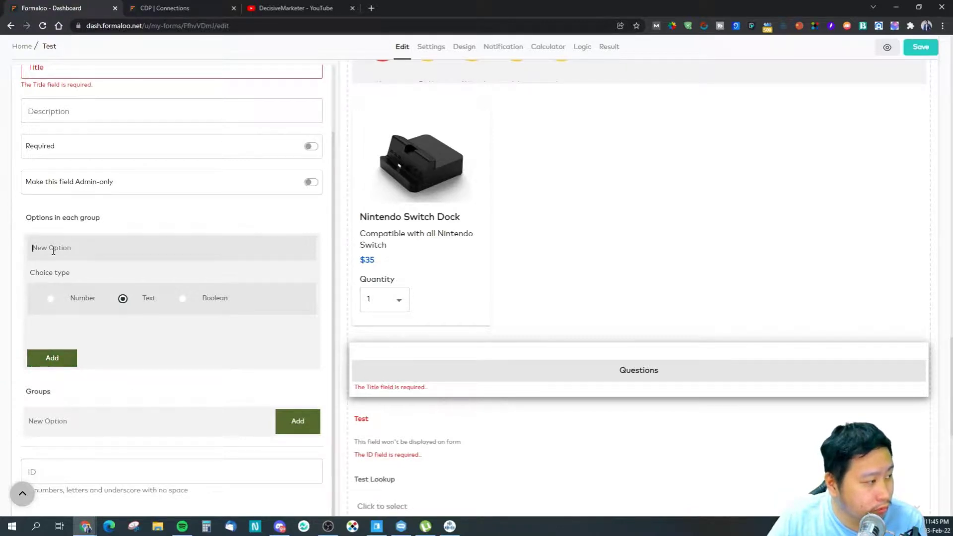
text(test)
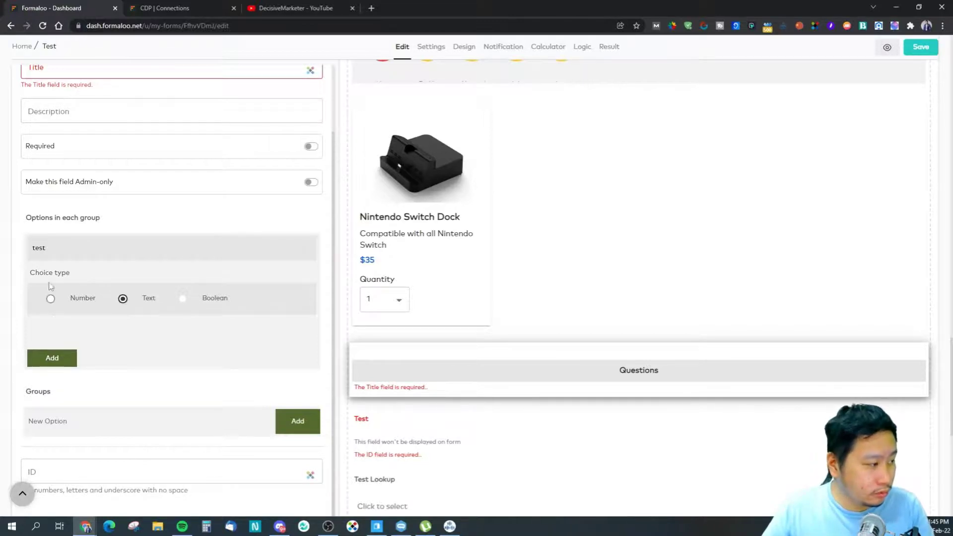
click(51, 358)
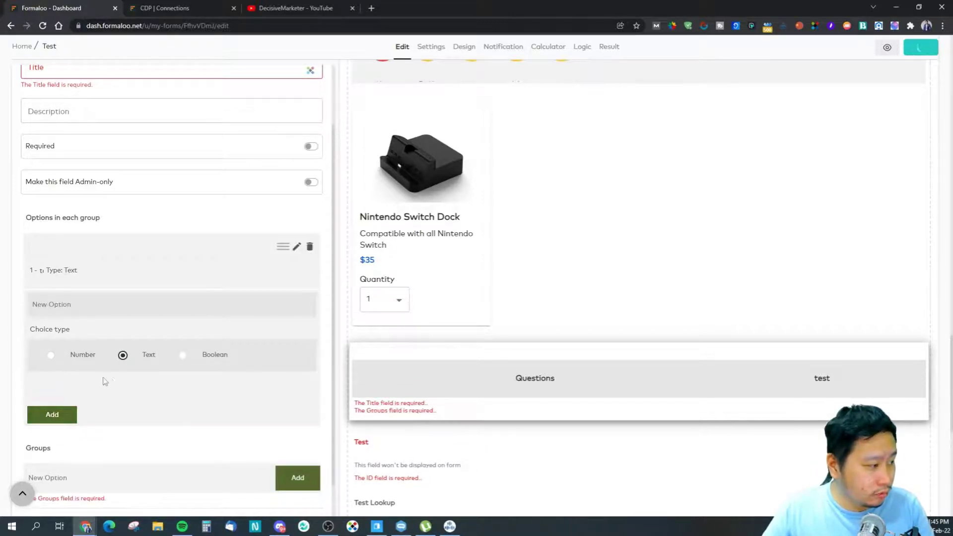
scroll(116, 397, down, 1)
click(119, 413)
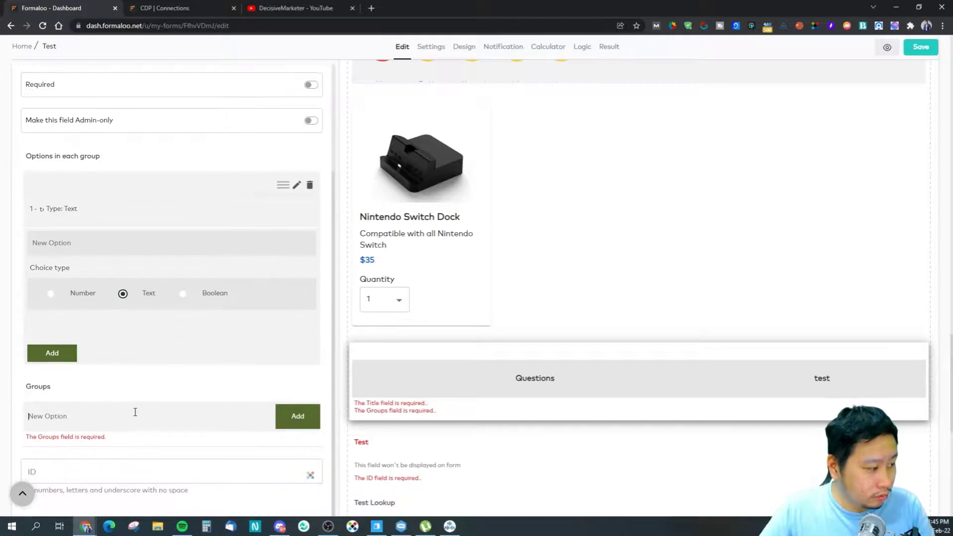
text(Test123)
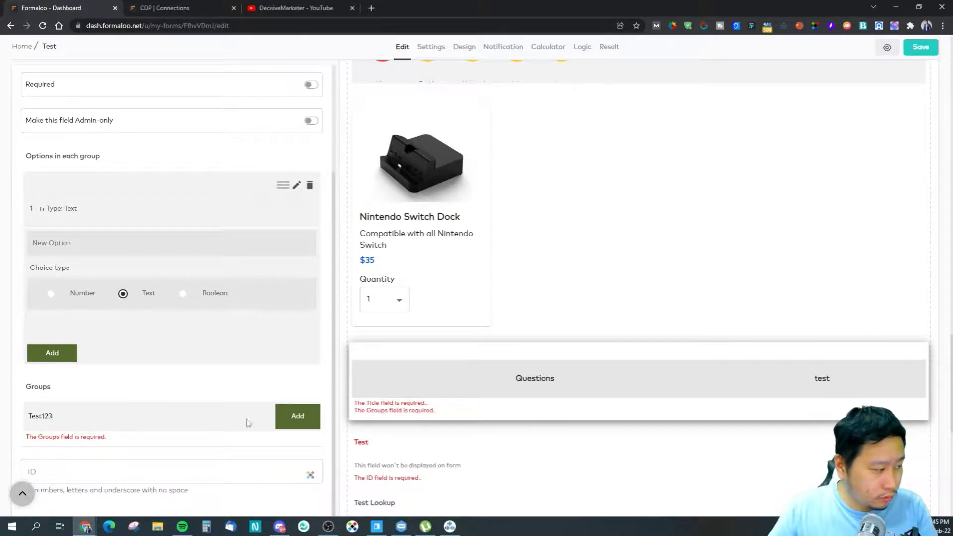
click(295, 423)
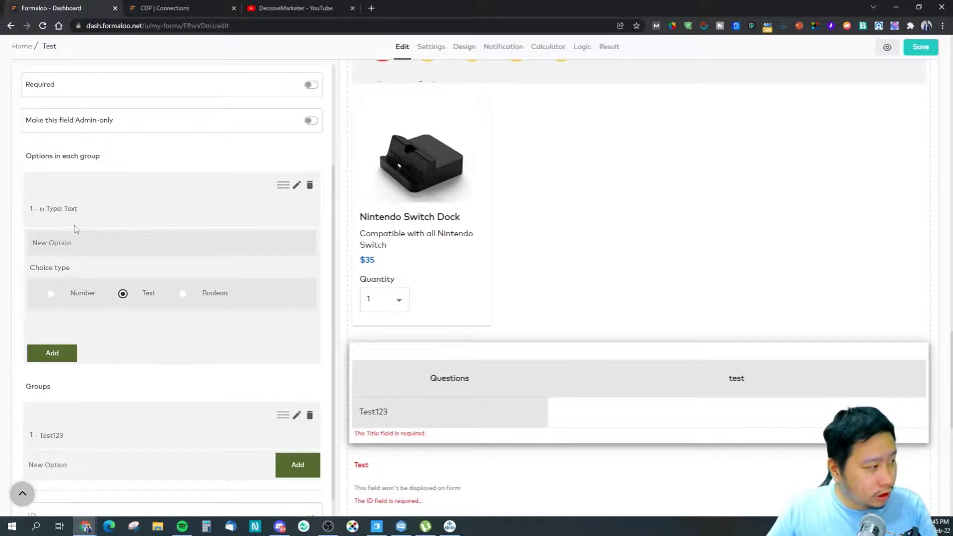
Step: Delete the 'test' option column from the table field
scroll(33, 281, up, 1)
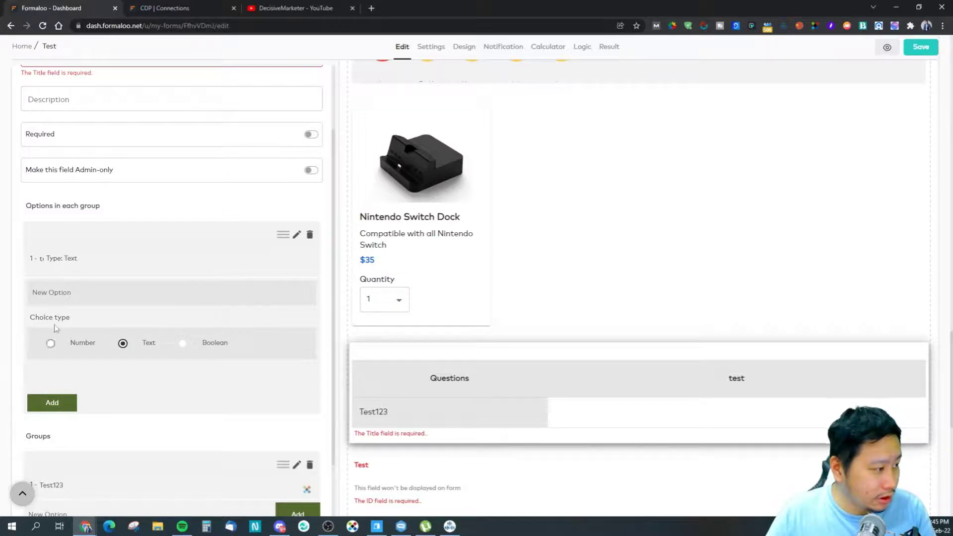
click(295, 236)
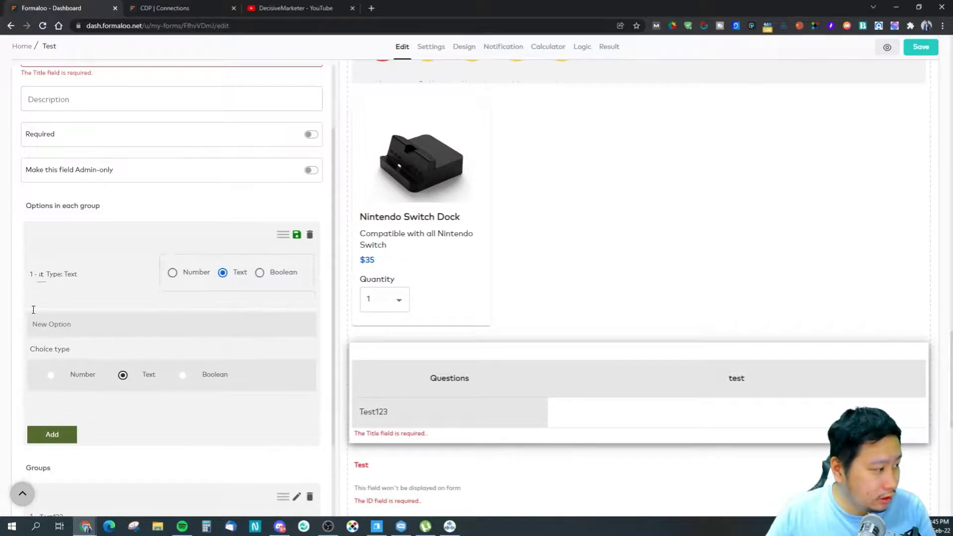
triple_click(70, 272)
click(95, 284)
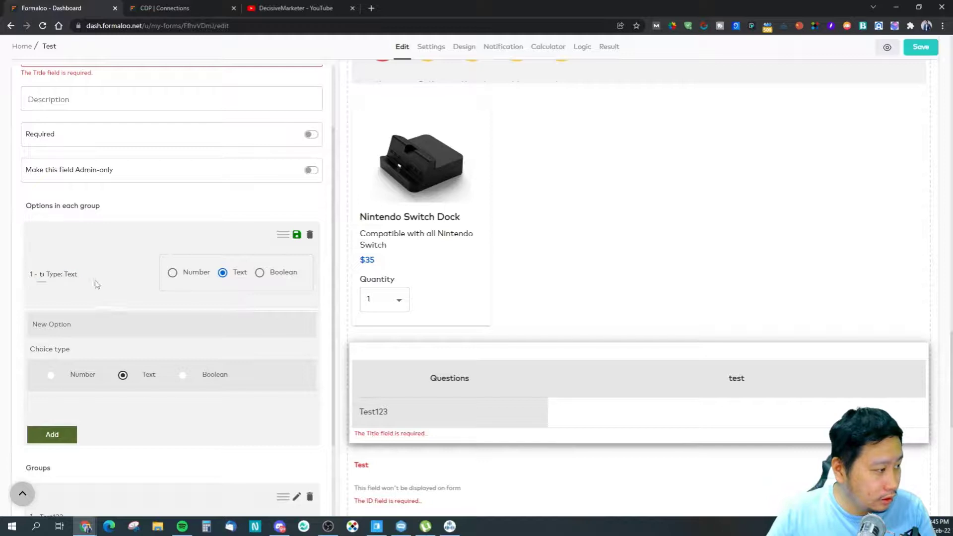
drag(87, 280, 45, 276)
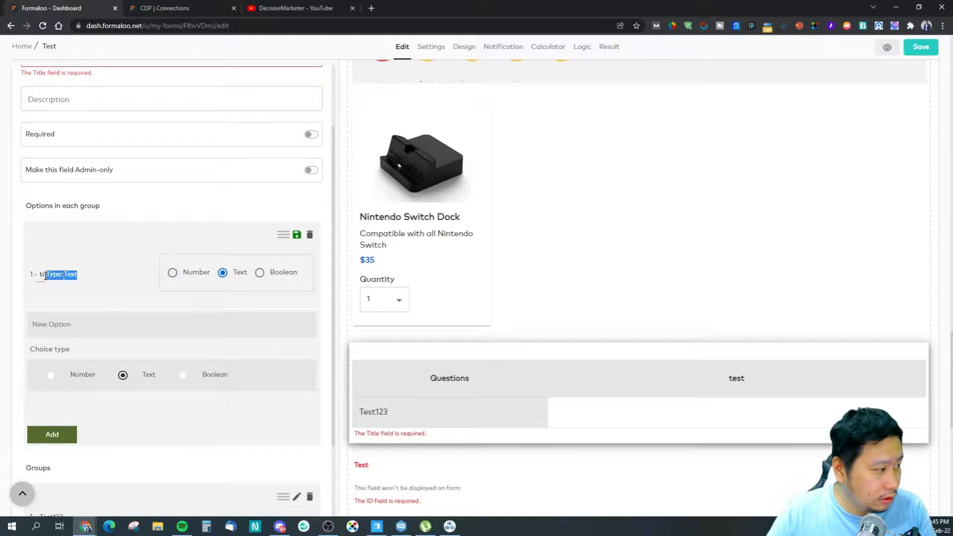
click(308, 235)
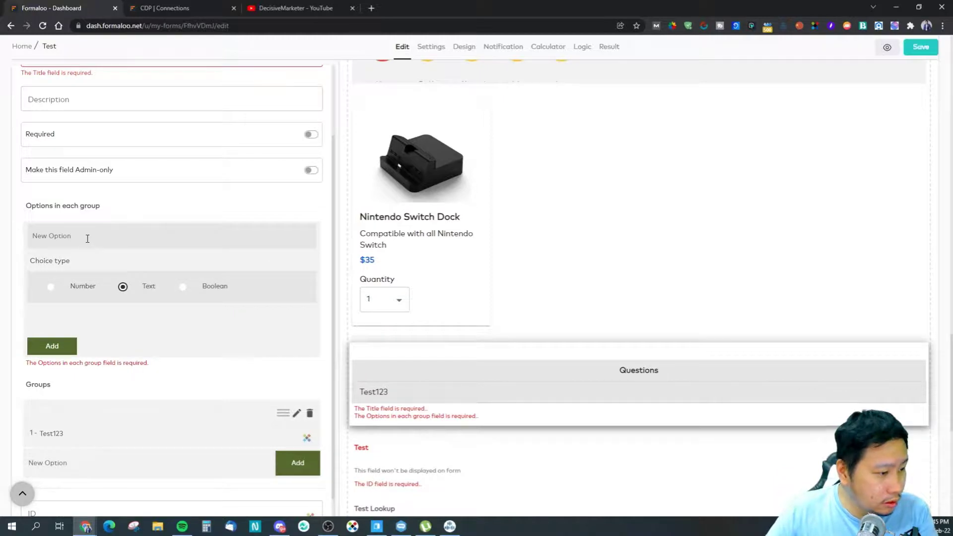
click(65, 243)
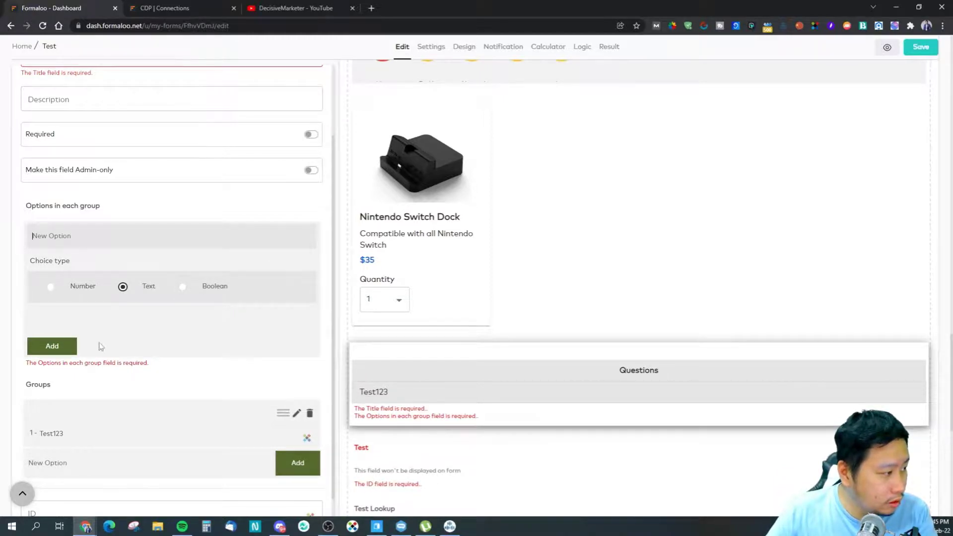
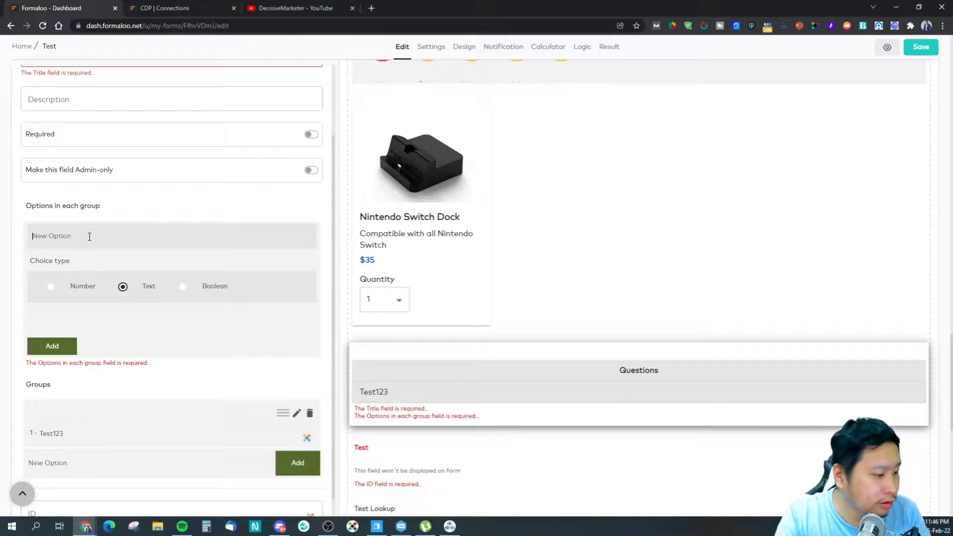
Step: Add a Cup A column of type Text and delete the Test123 row from the matrix
text(q)
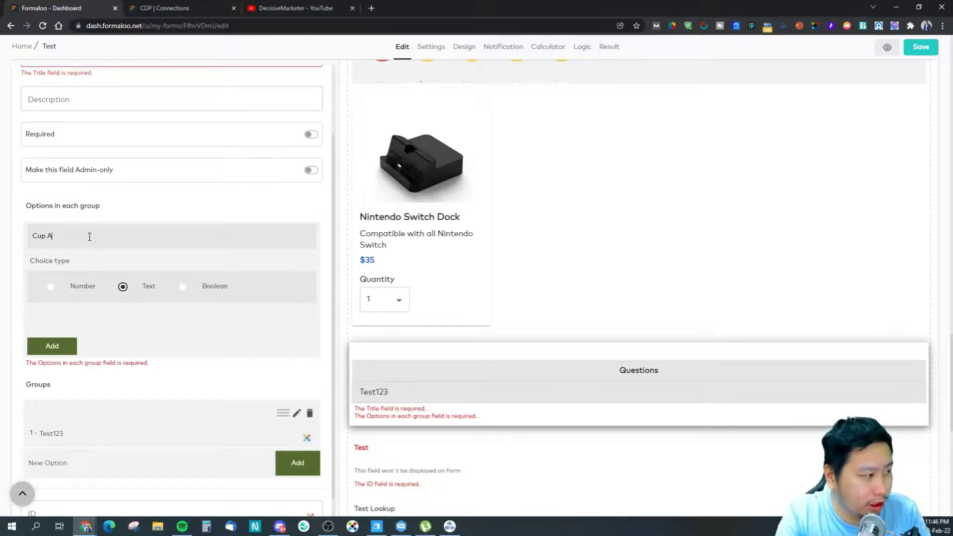
text(up A)
click(65, 342)
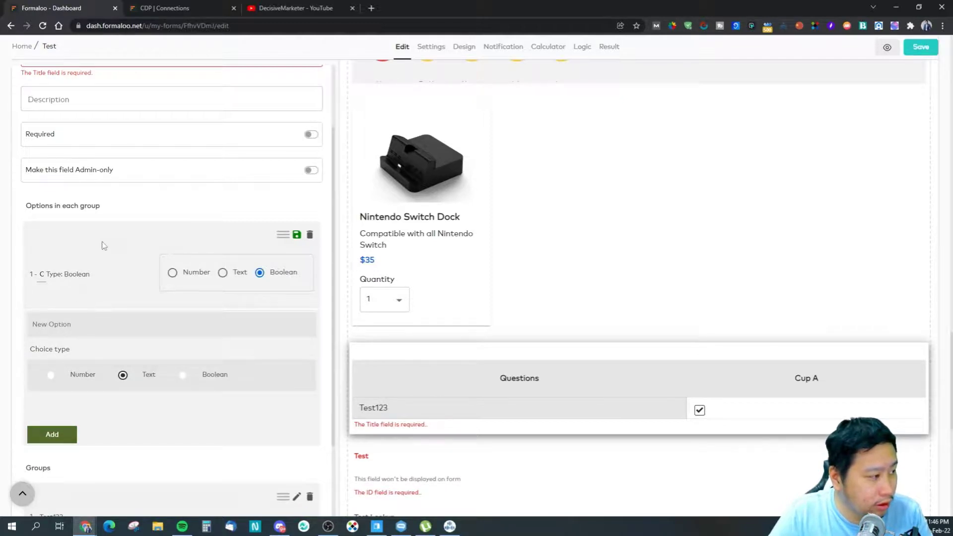
click(222, 278)
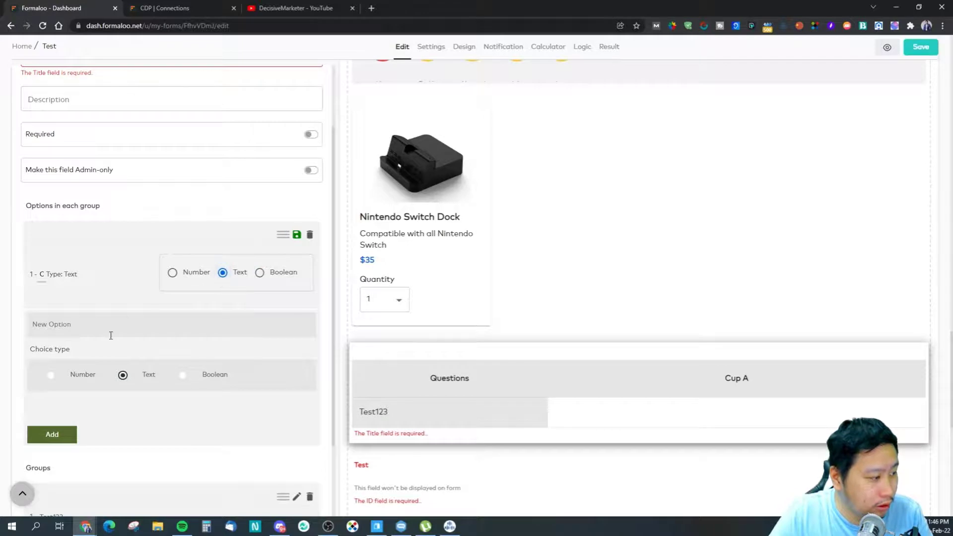
scroll(163, 398, down, 2)
click(309, 398)
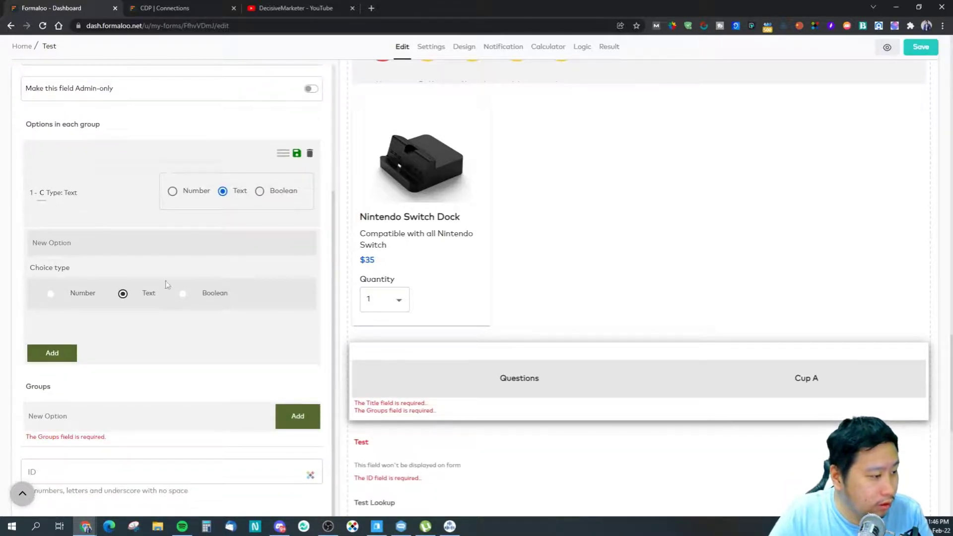
scroll(132, 312, up, 3)
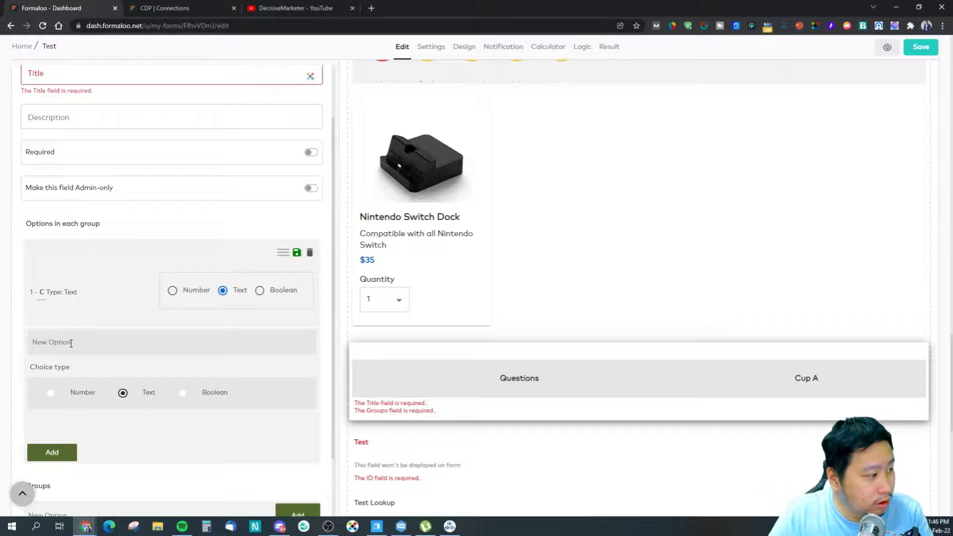
Step: Add a Cup B column and begin entering a new row starting with 'Able'
text(Cu)
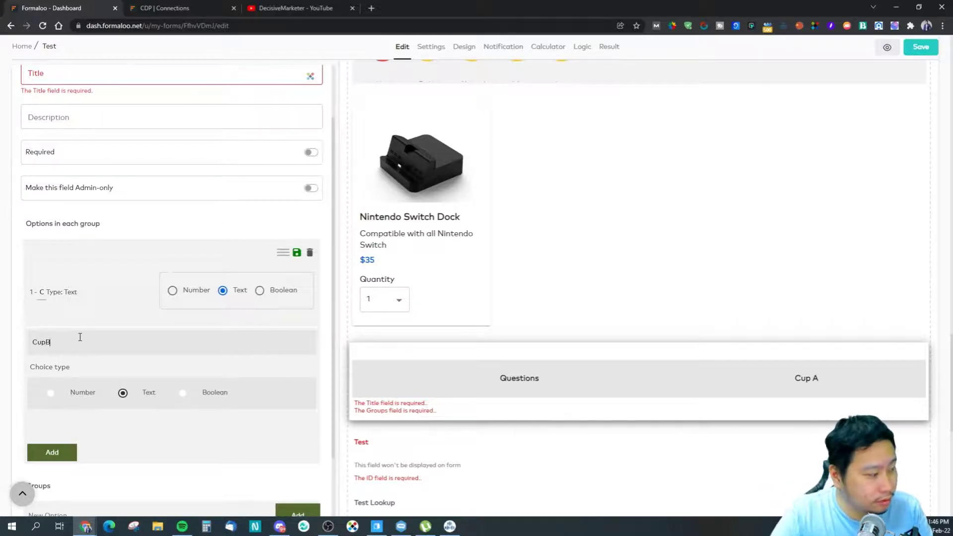
text(p B)
click(54, 452)
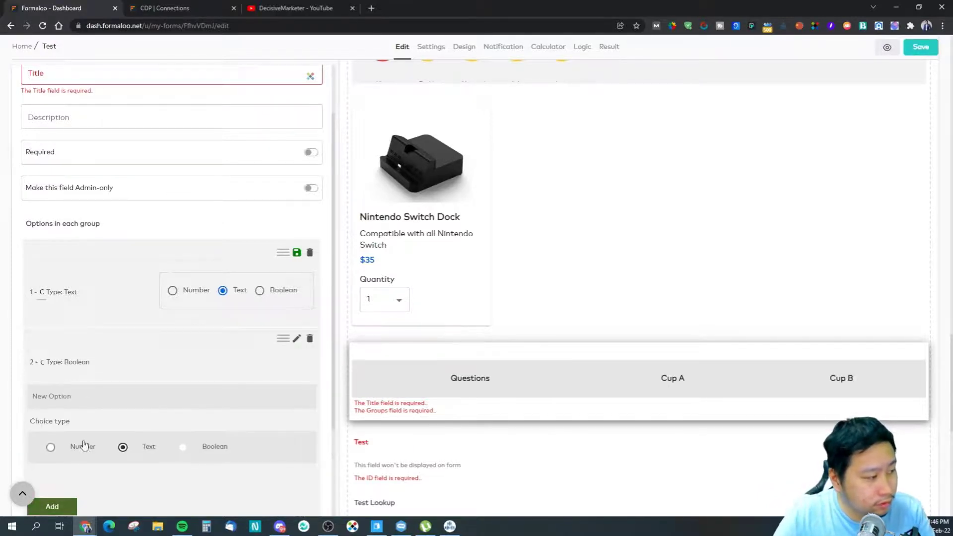
scroll(85, 447, down, 3)
click(118, 412)
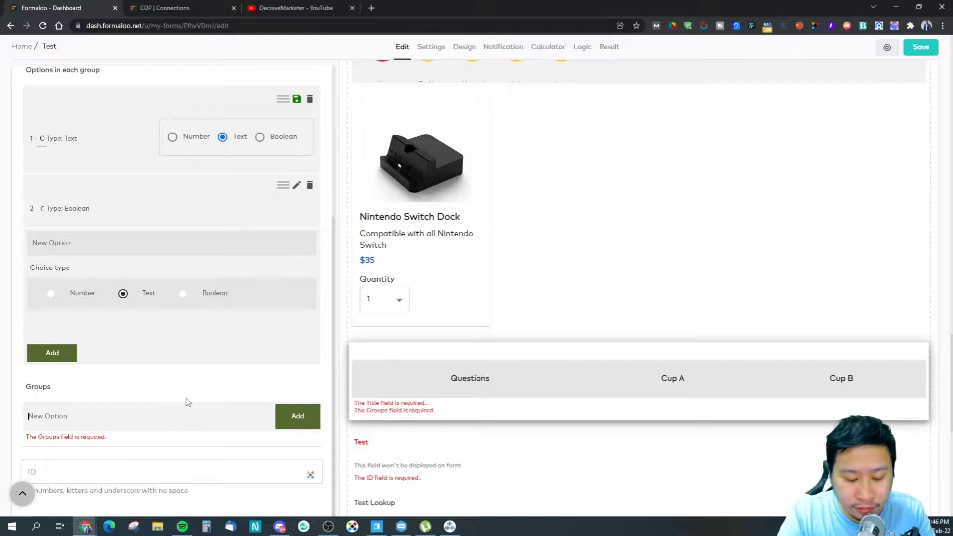
text(Able to hold hot beverages)
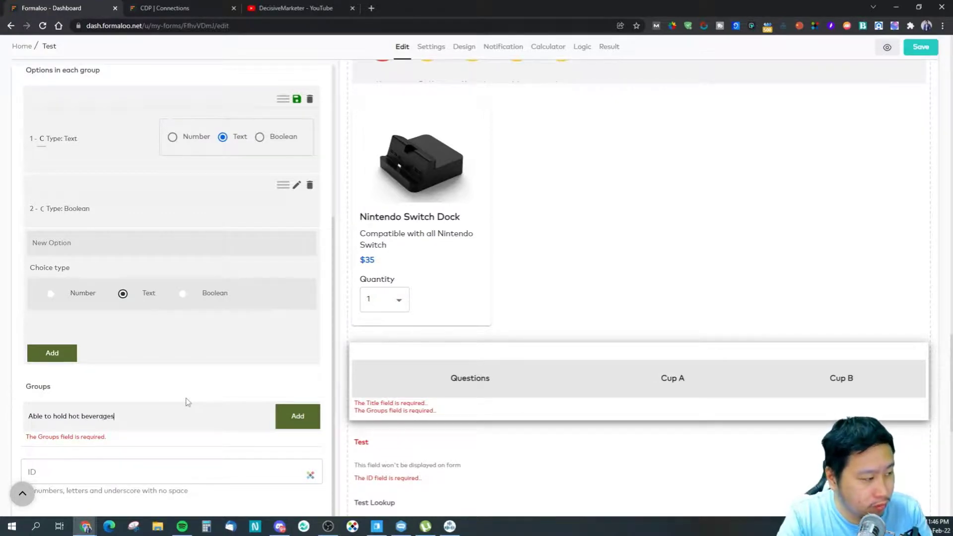
Step: Add rows 'Able to hold hot beverages' and 'Able to Hold cold beverages'
click(284, 415)
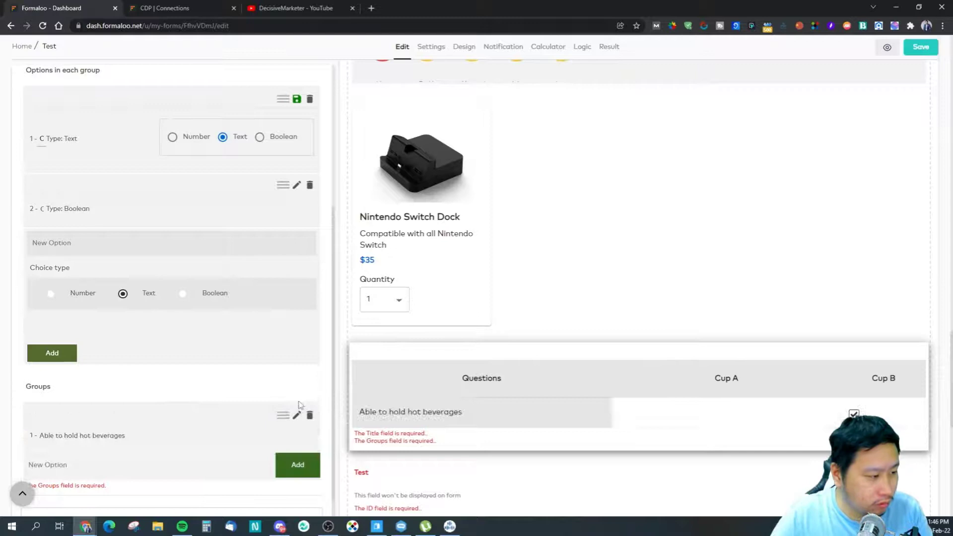
text(Ab)
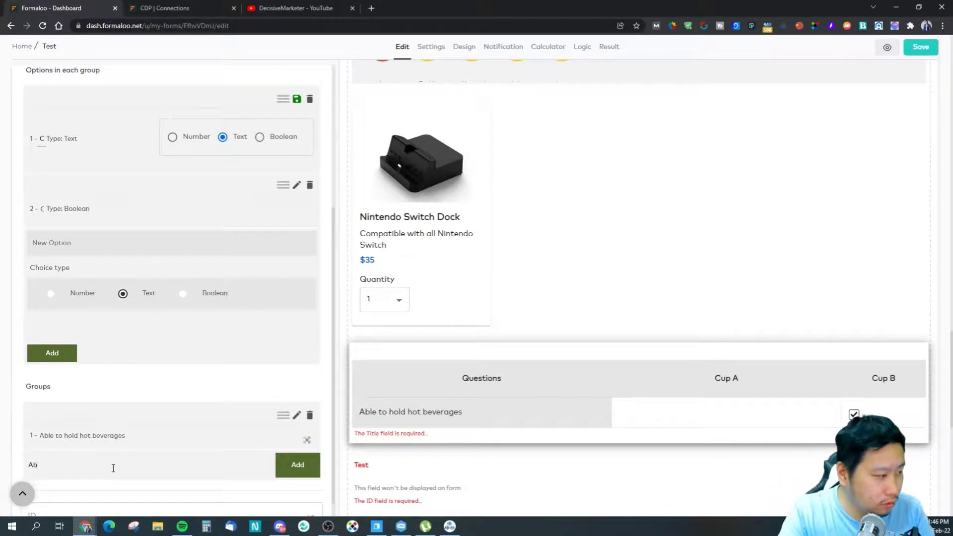
text(le to Hol)
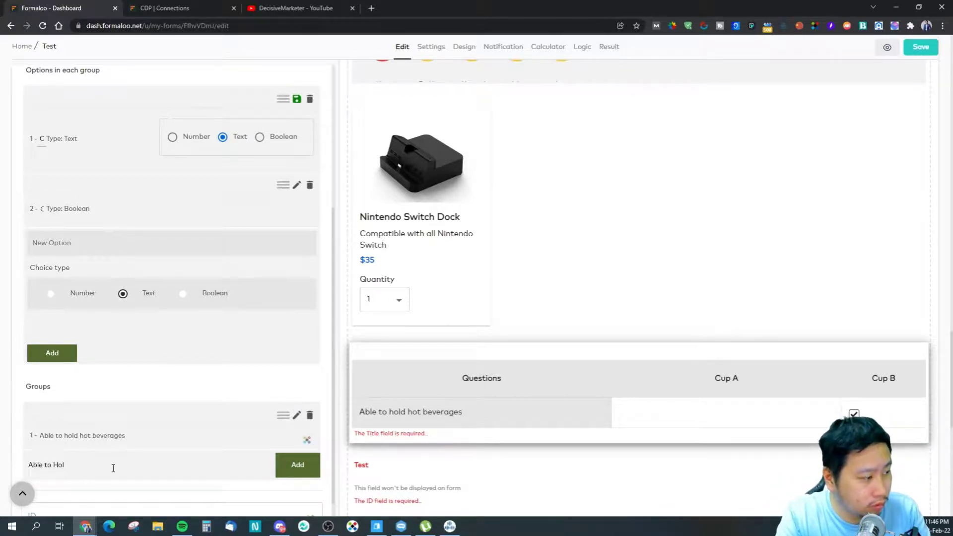
text(d cold bev)
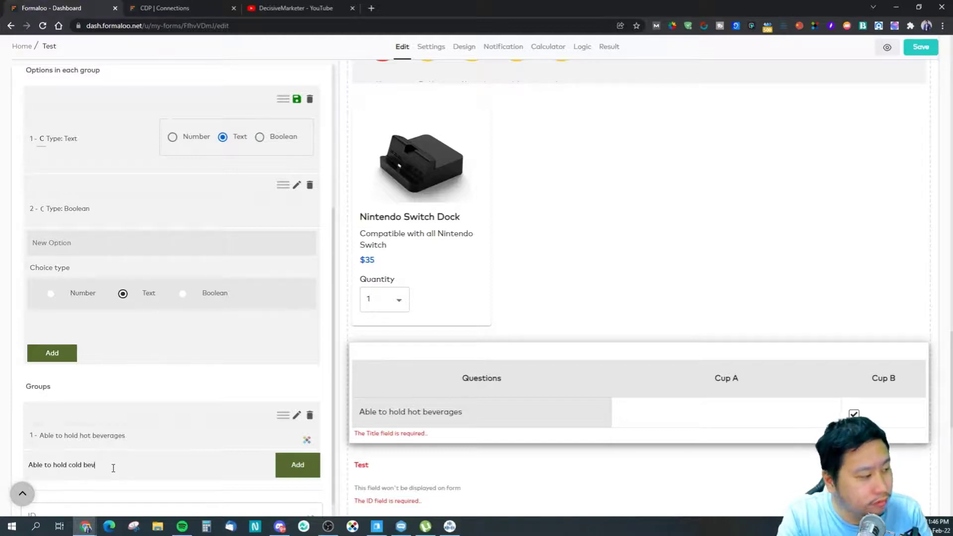
text(erages)
click(285, 470)
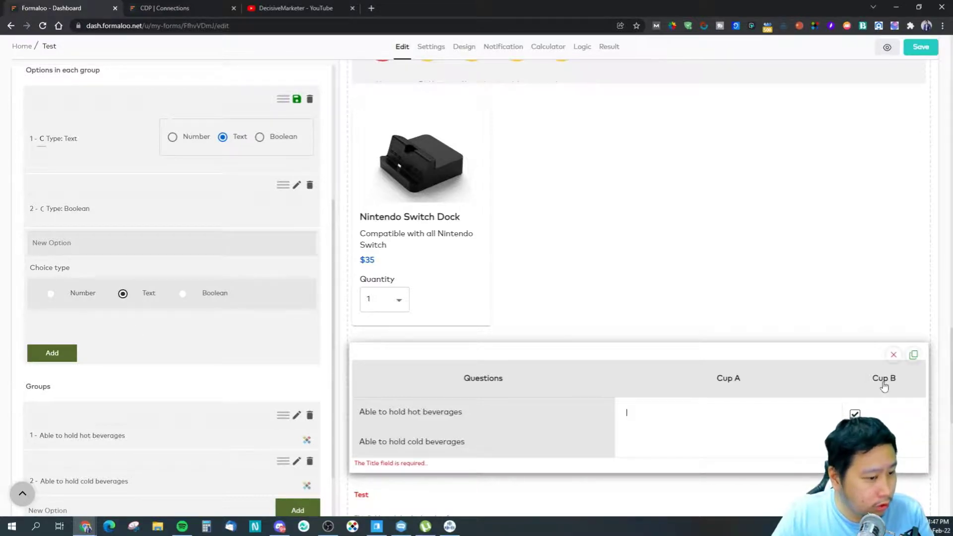
Step: Make both Cup B and Cup A answer columns Boolean checkboxes
scroll(95, 395, up, 2)
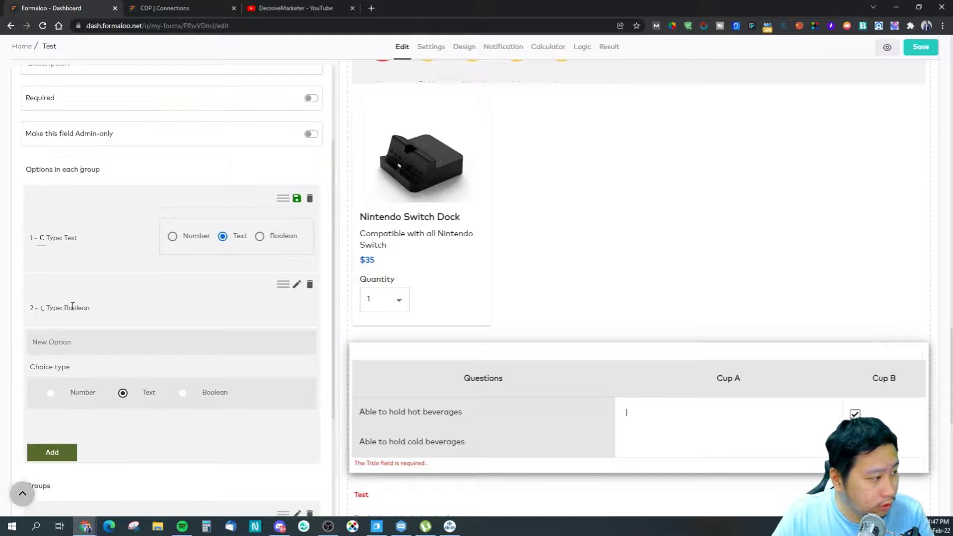
click(296, 285)
click(221, 291)
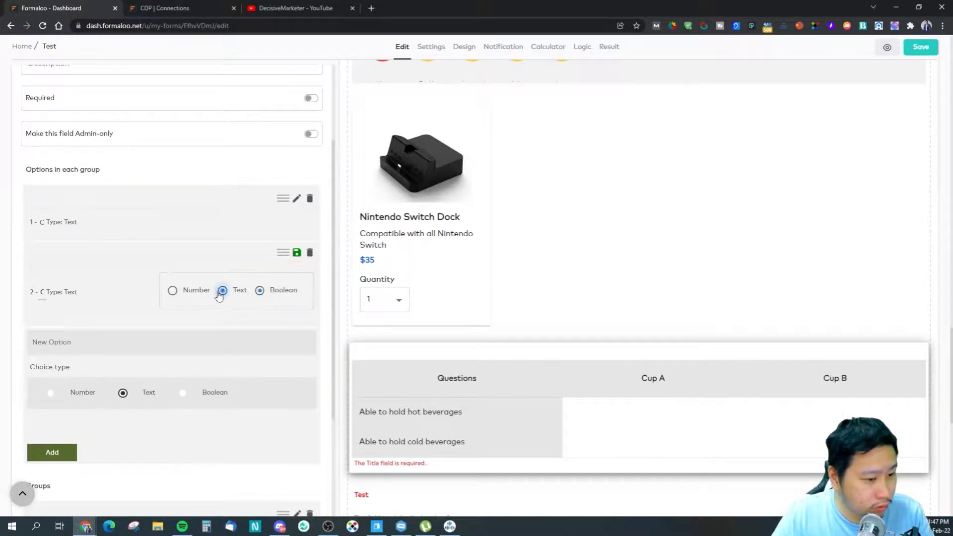
click(260, 290)
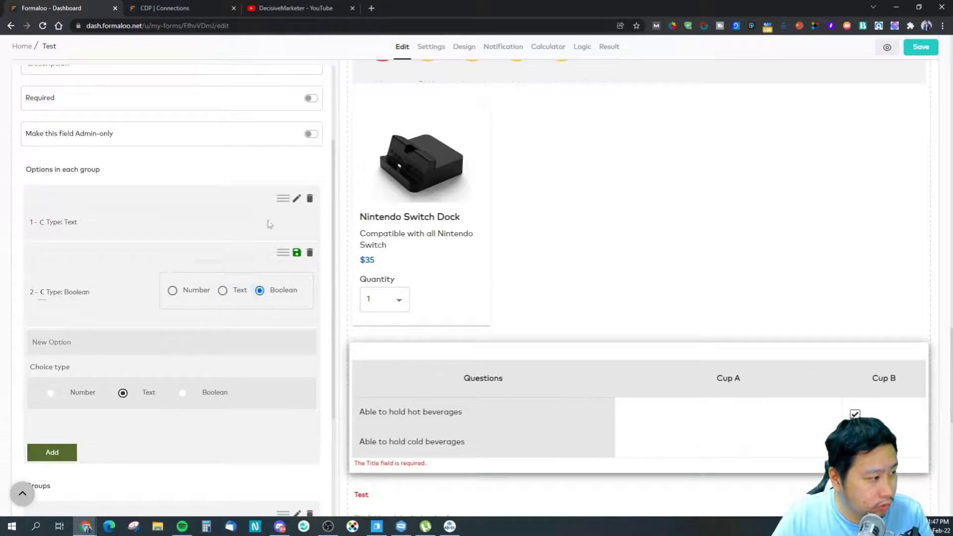
click(297, 200)
click(260, 236)
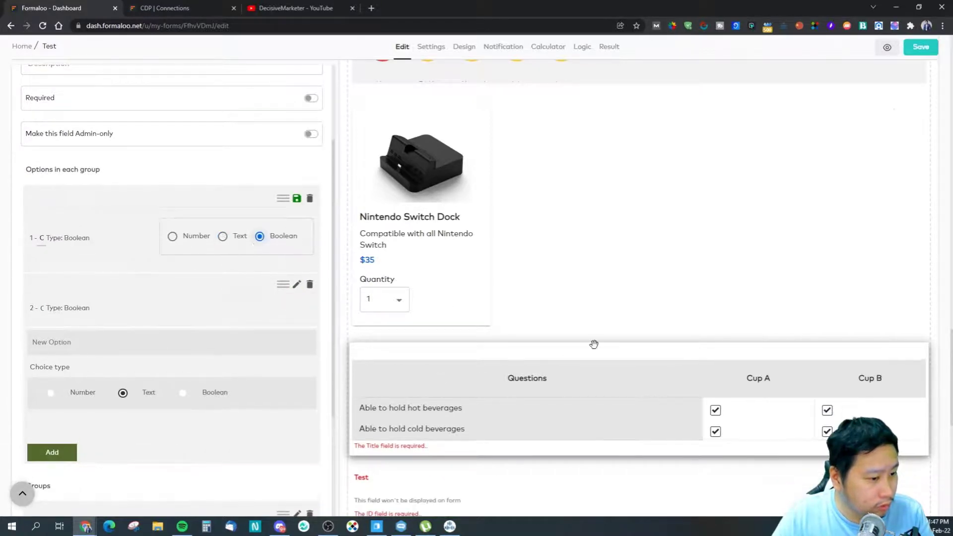
Step: Title the matrix question 'Test'
scroll(146, 331, up, 3)
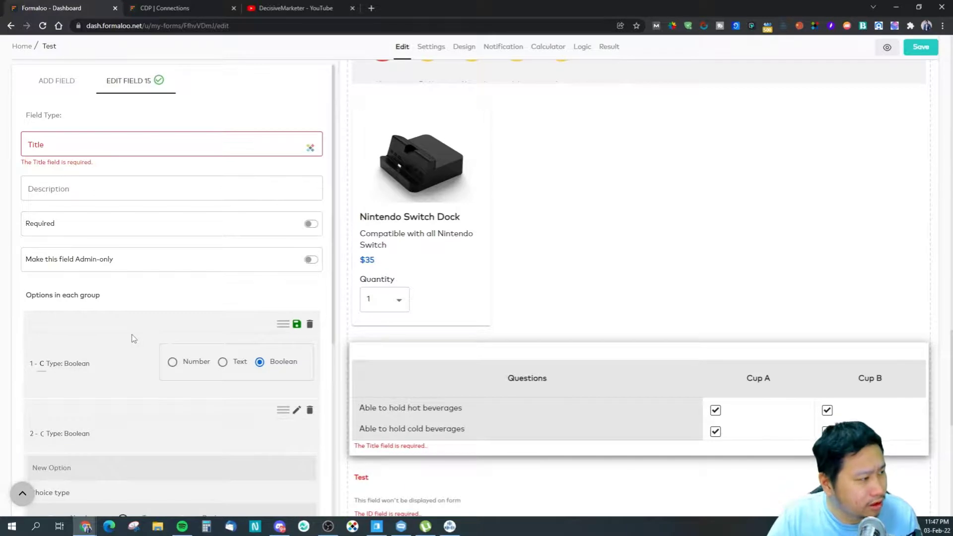
click(79, 149)
text(Test)
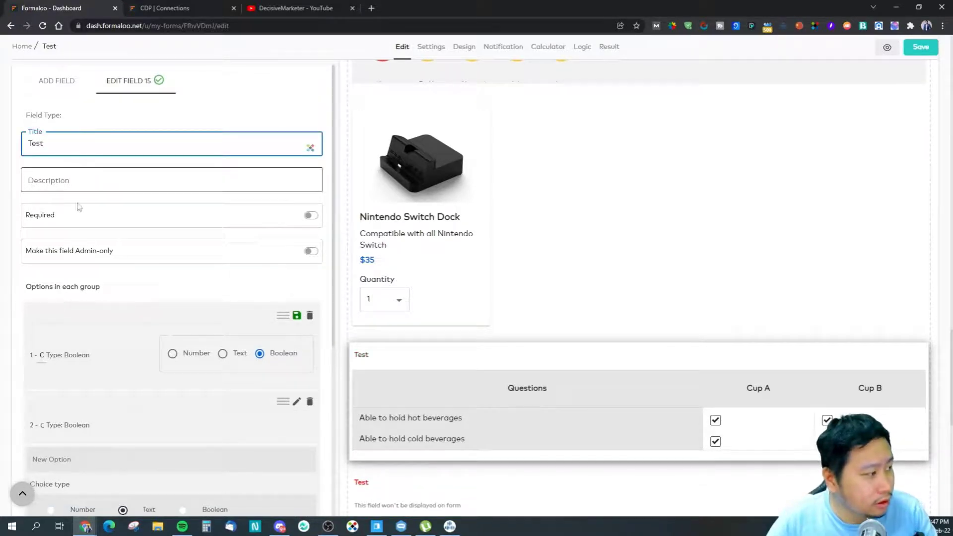
scroll(98, 274, down, 5)
scroll(187, 188, up, 6)
click(75, 91)
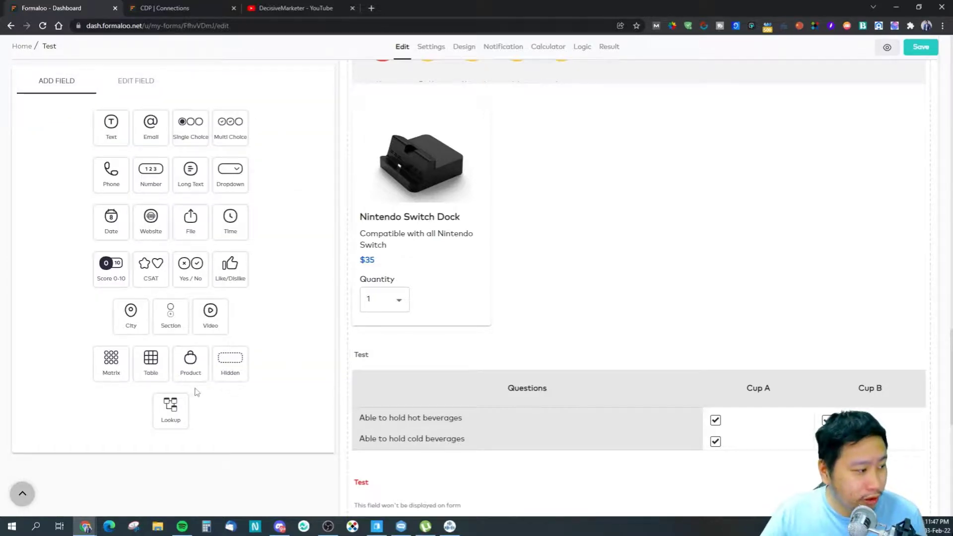
Step: Add a new Matrix question titled 'Test Matrix'
drag(110, 368, 400, 364)
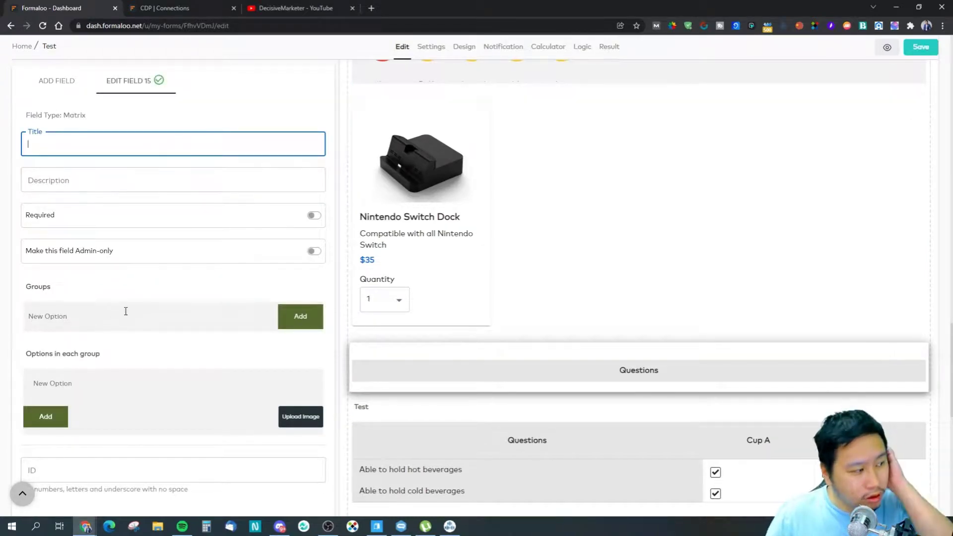
click(126, 311)
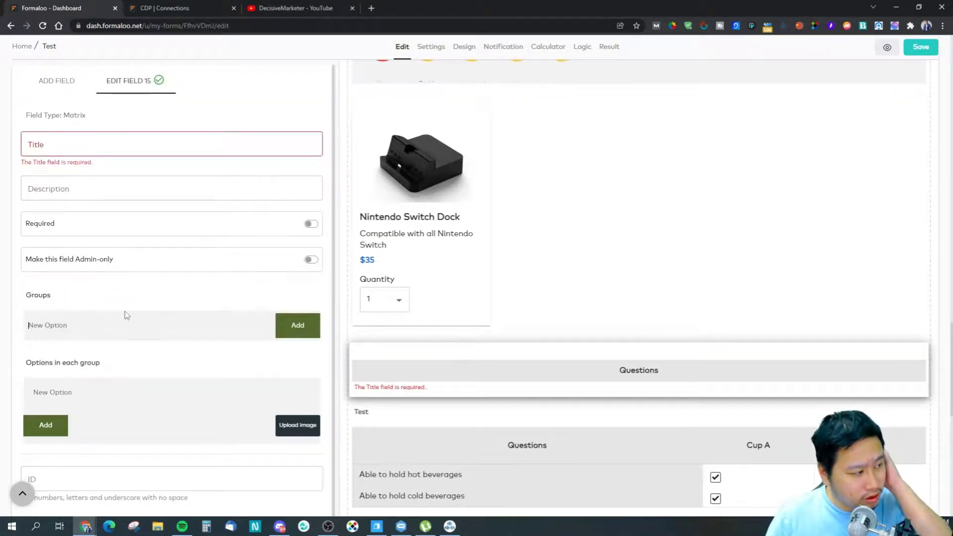
click(63, 144)
text(Test Matrix)
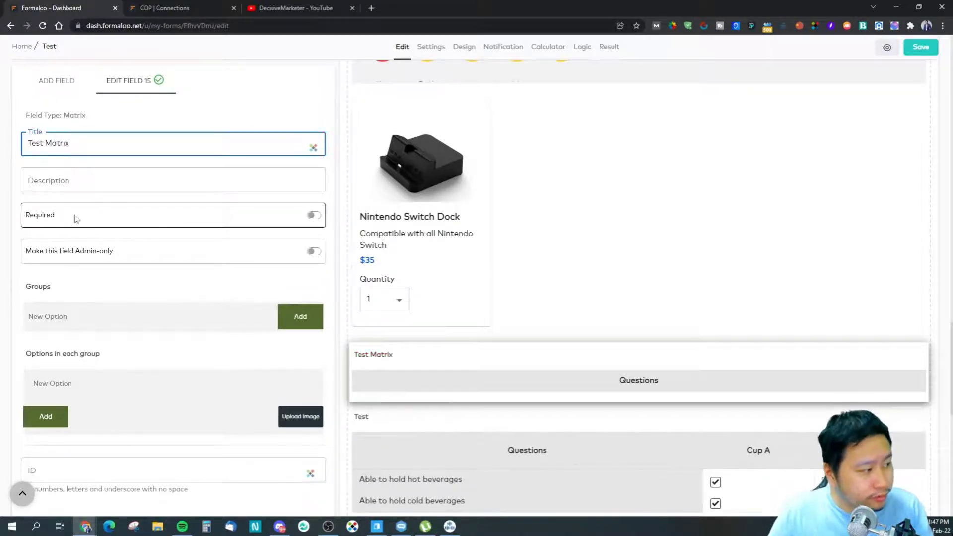
Step: Add a first row, Cup A, and rename it 'Able to hold hot beverages'
click(79, 313)
text(Cup A)
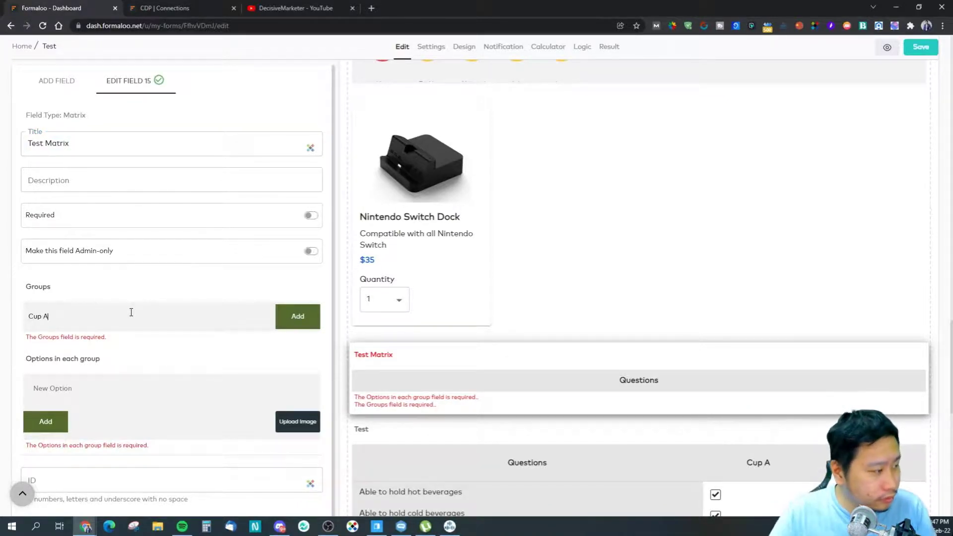
click(276, 315)
click(79, 433)
text(C)
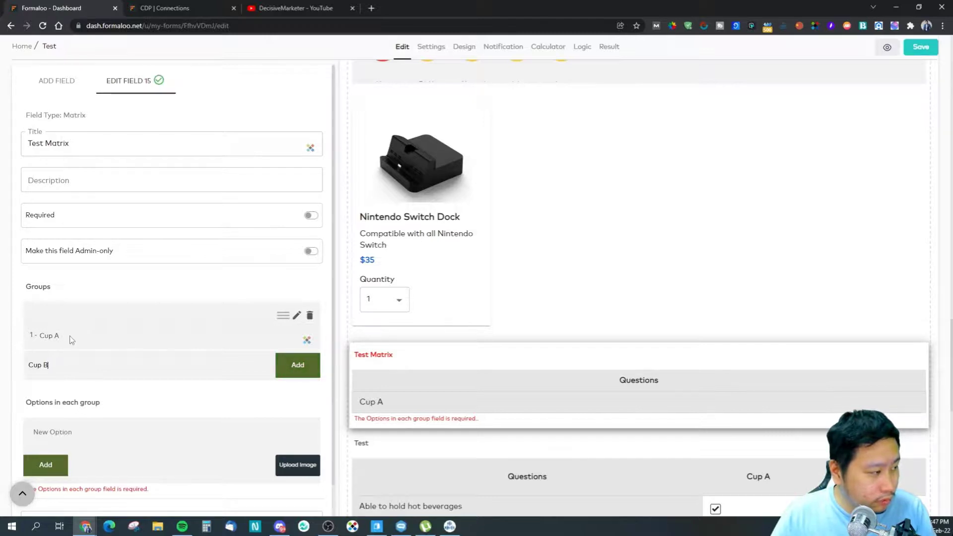
click(297, 316)
drag(124, 334, 40, 334)
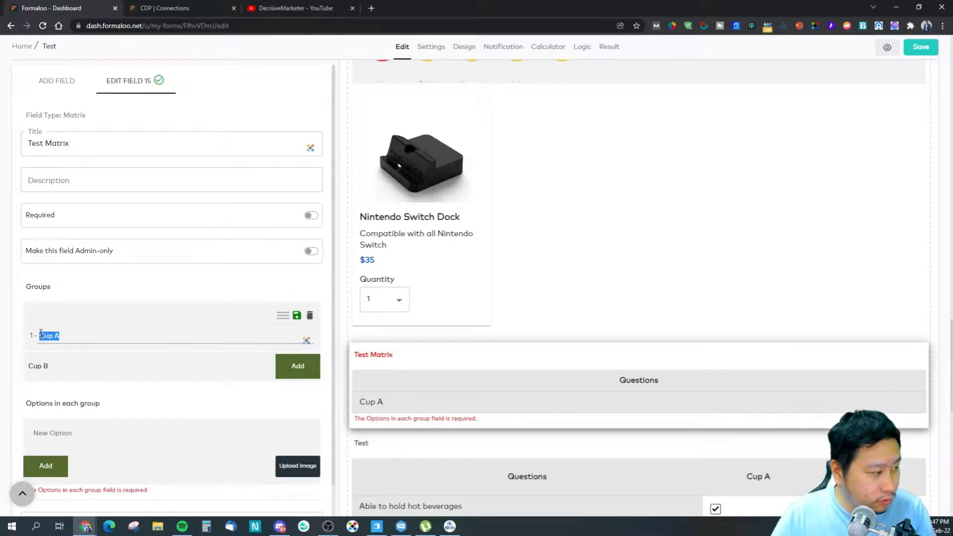
text(able to)
key(ctrl+a)
key(BackSpace)
text(Able to Hold)
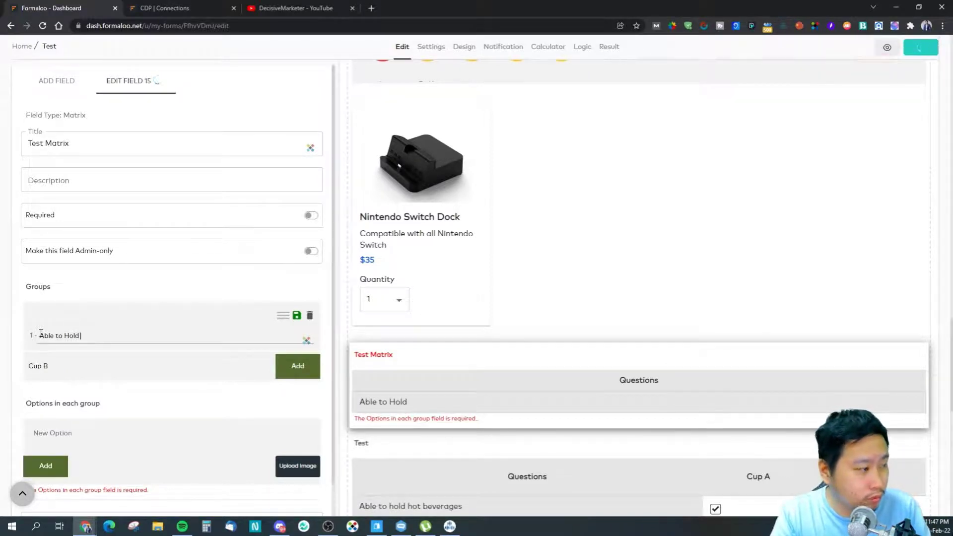
text( hot)
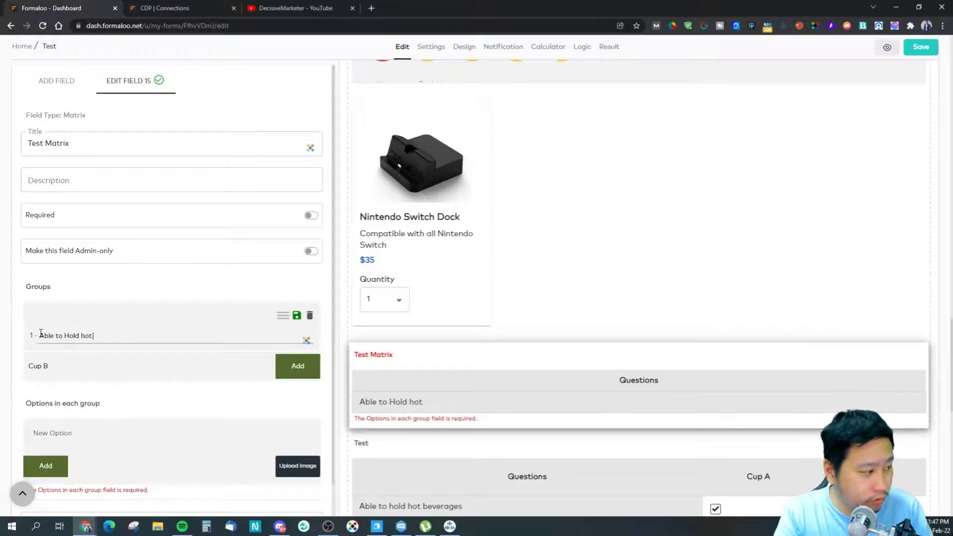
text(d hot)
text( bever)
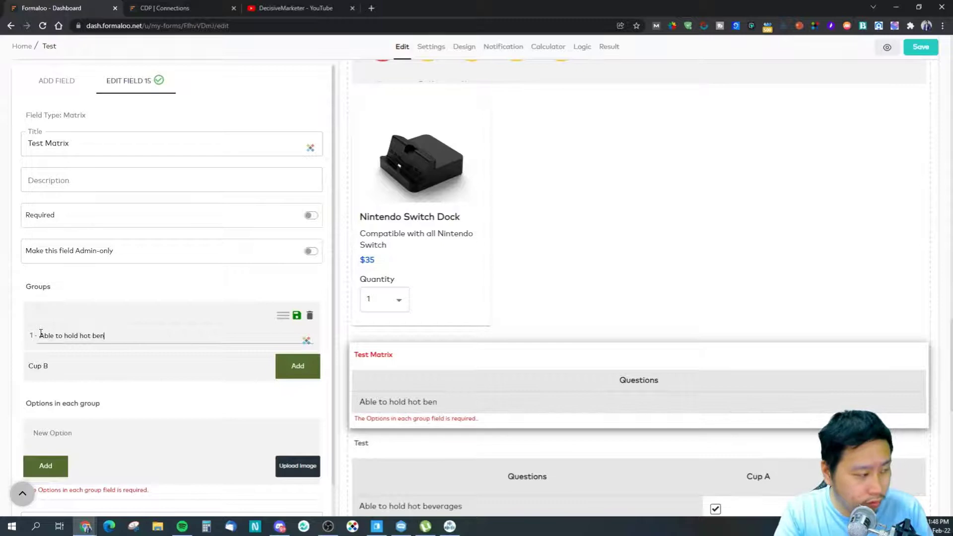
text(ages)
Step: Add a Cup B row and rename it 'Able to hold cold beverages'
click(287, 371)
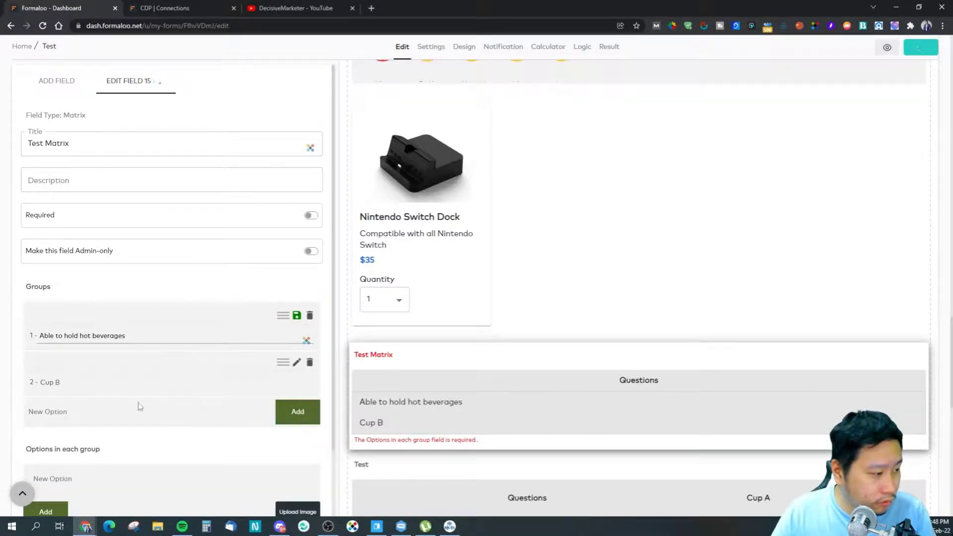
click(297, 362)
drag(117, 384, 24, 380)
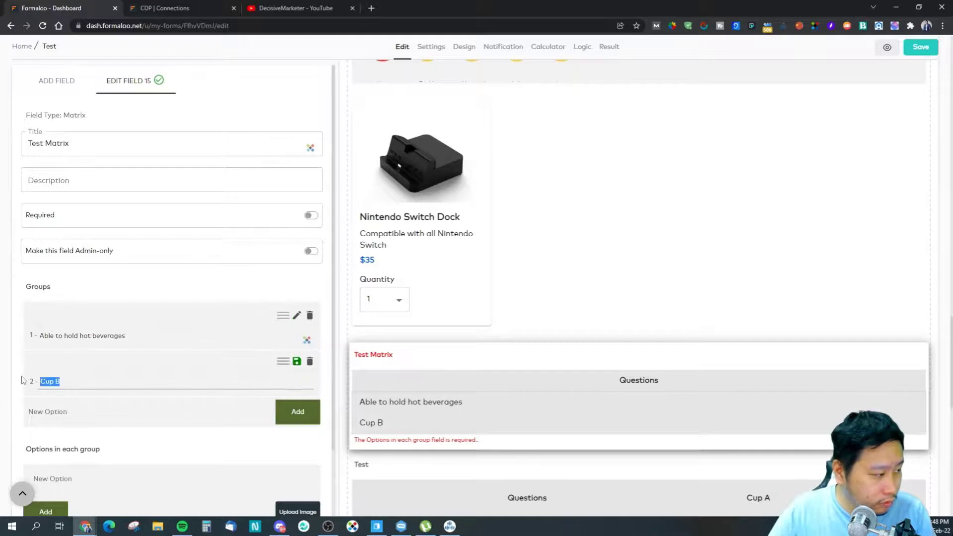
text(Able to ho)
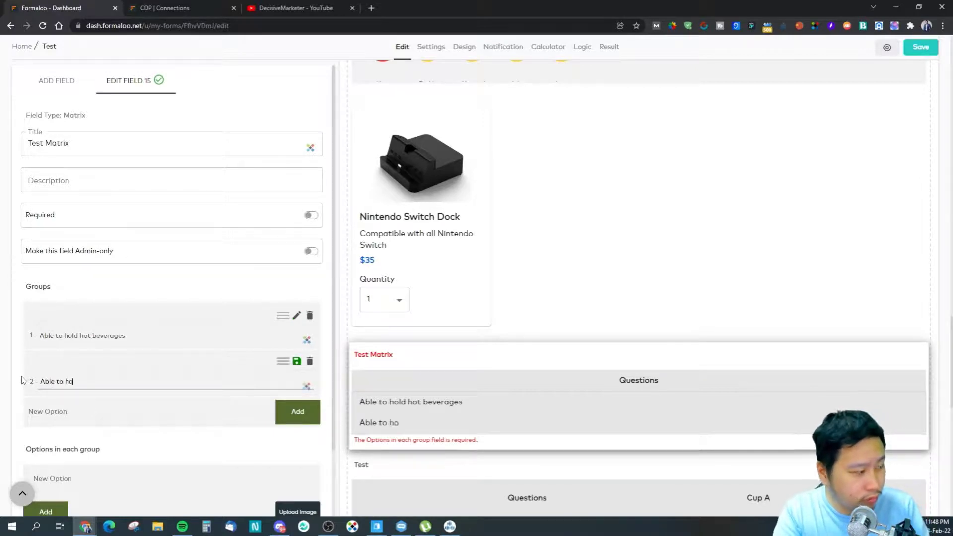
text(ld cold beverages)
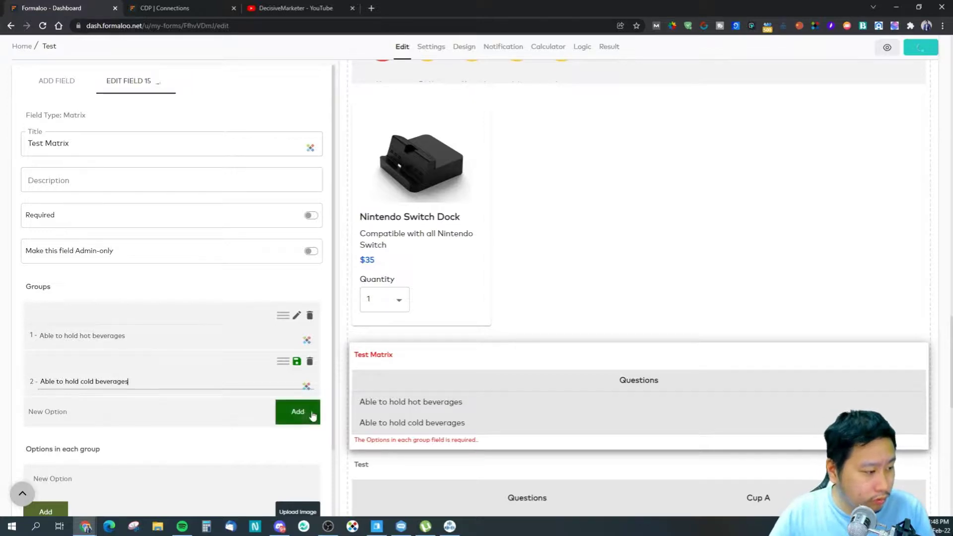
Step: Add Yes and No answer options, then delete the No option
scroll(217, 449, down, 2)
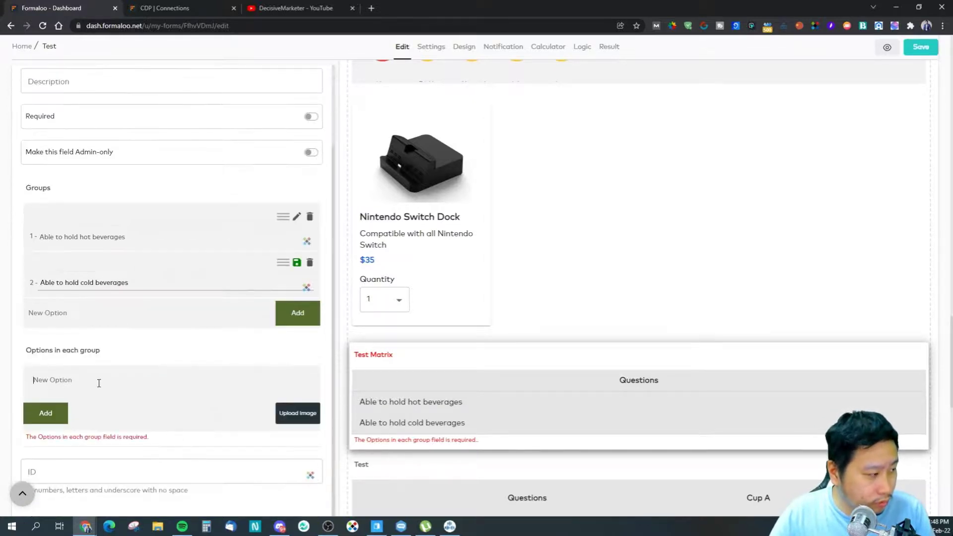
text(Yes)
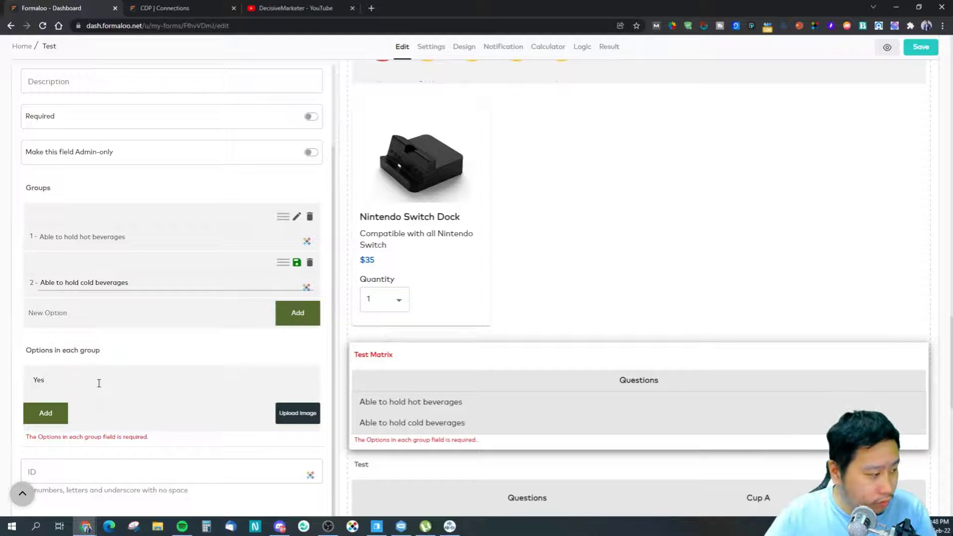
click(44, 420)
click(75, 437)
text(No)
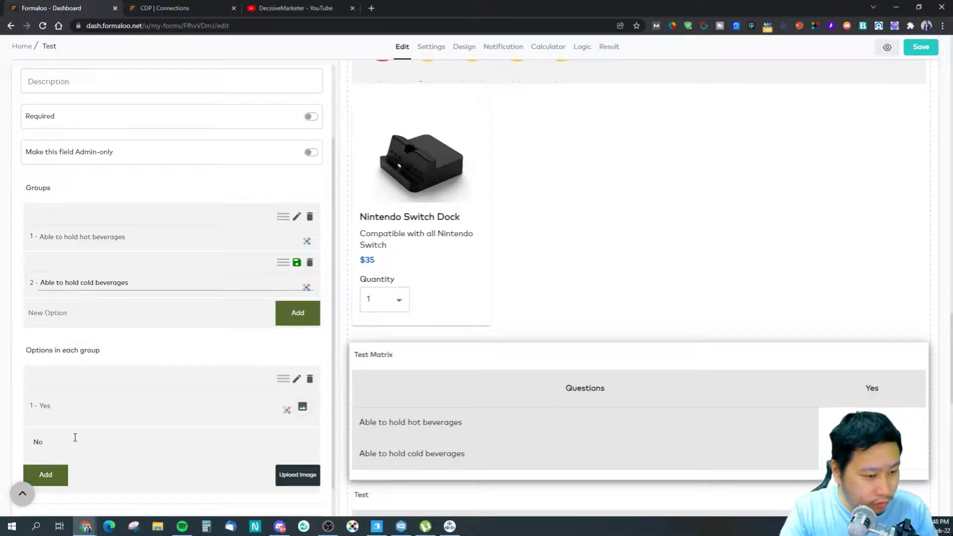
key(BackSpace)
key(BackSpace)
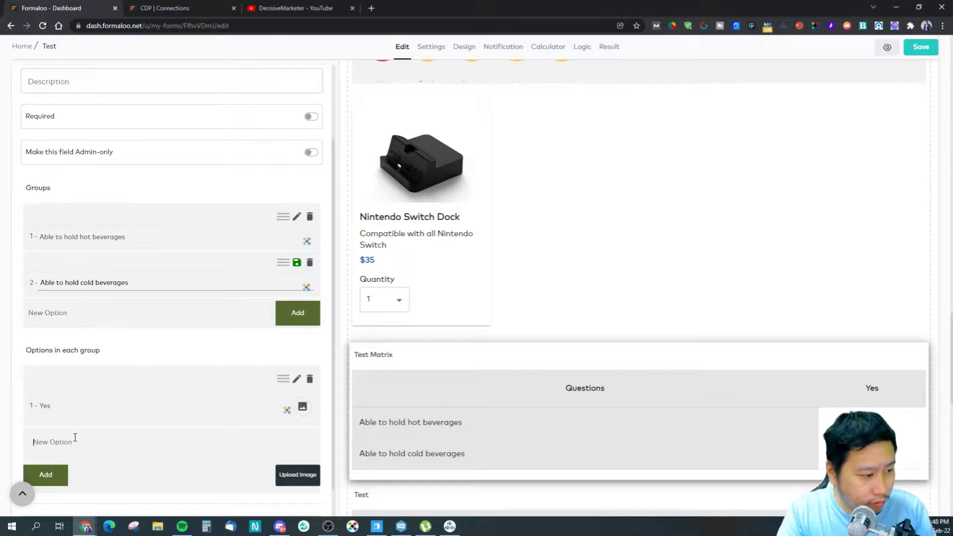
text(No)
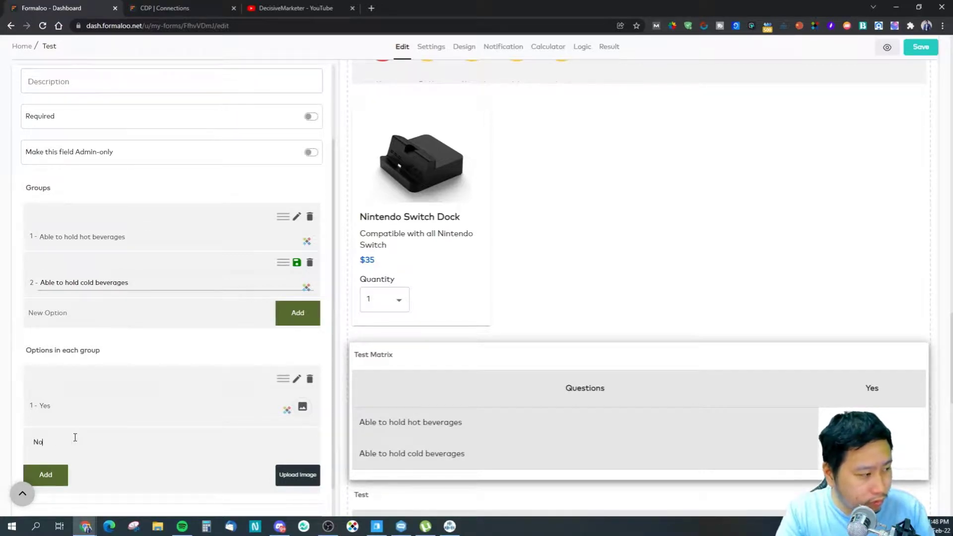
click(52, 480)
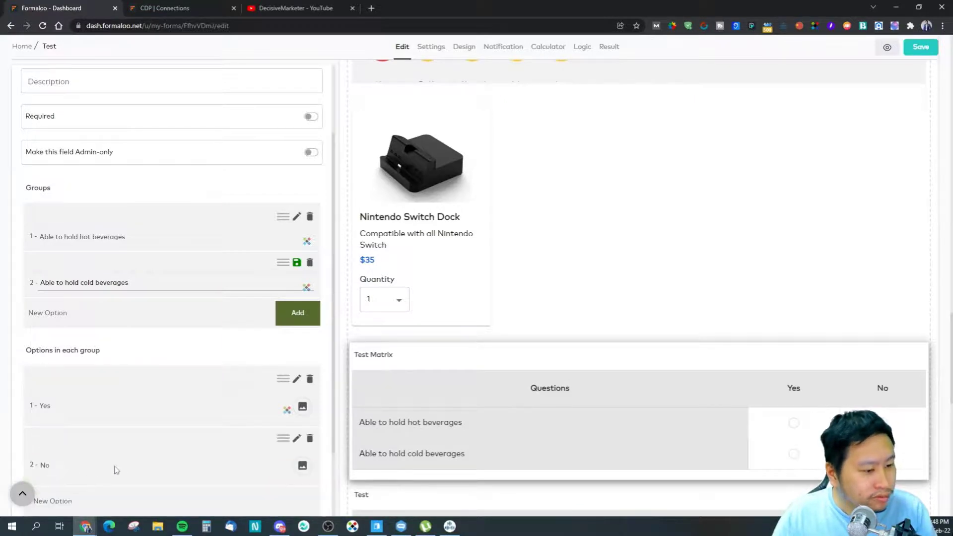
click(310, 439)
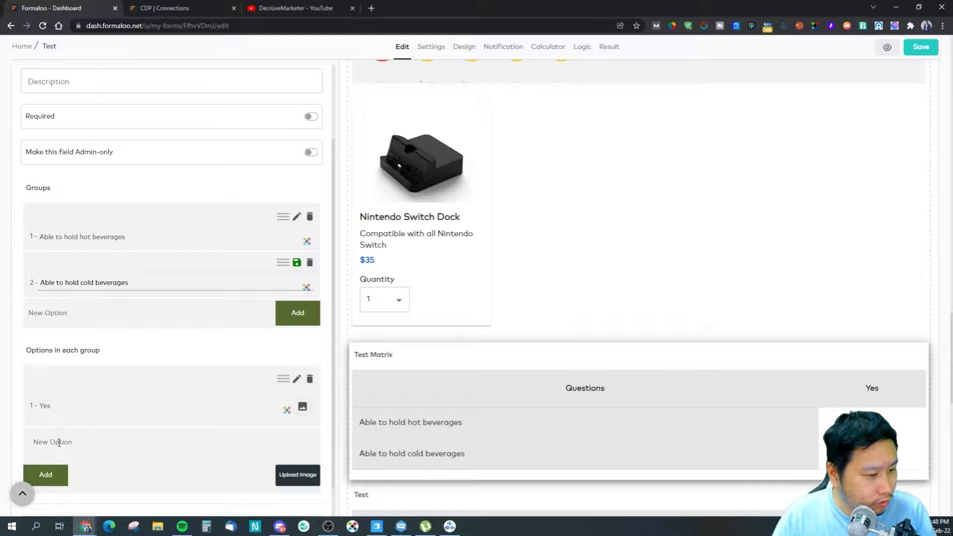
Step: Rename the Yes option to Cup A and add Cup B as a second column
click(296, 379)
drag(90, 411, 30, 412)
text(Cup A)
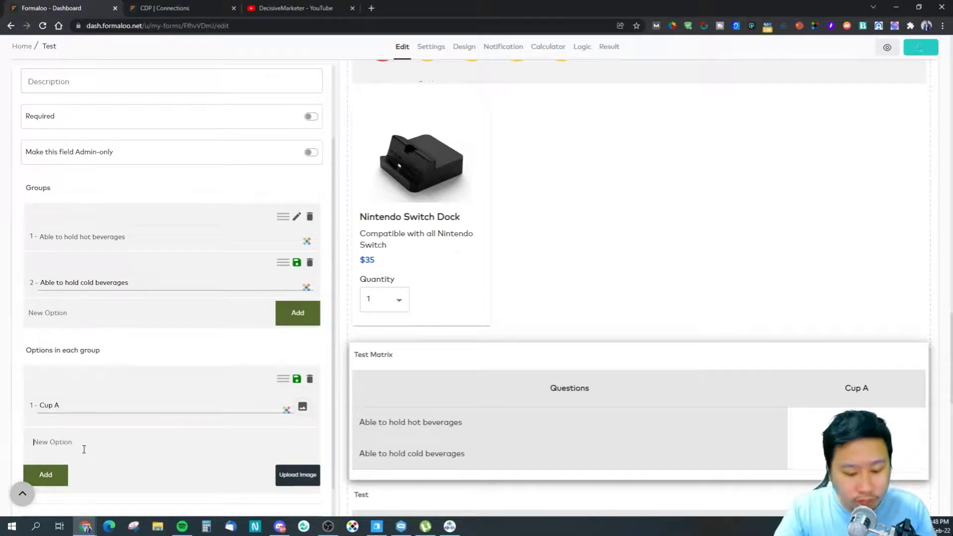
text(Cu)
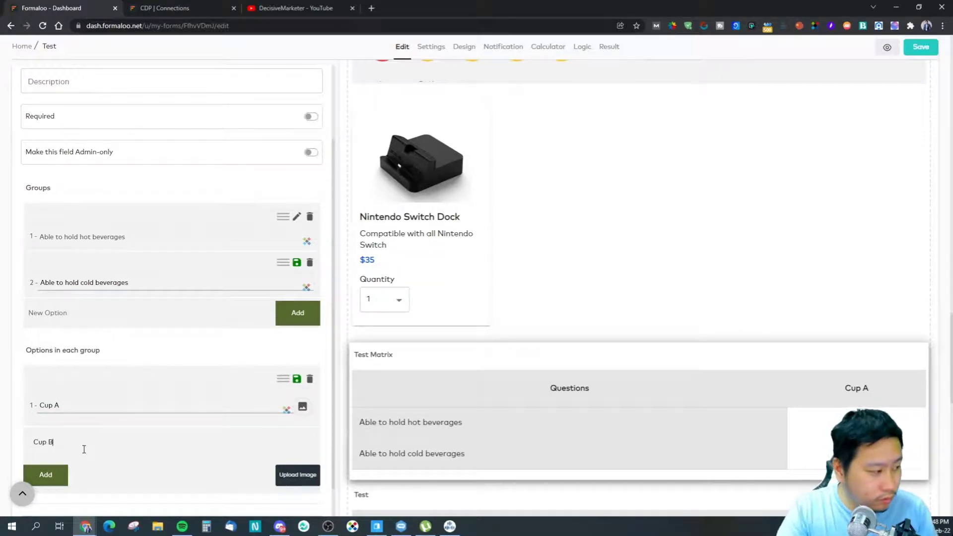
text(p B)
click(44, 474)
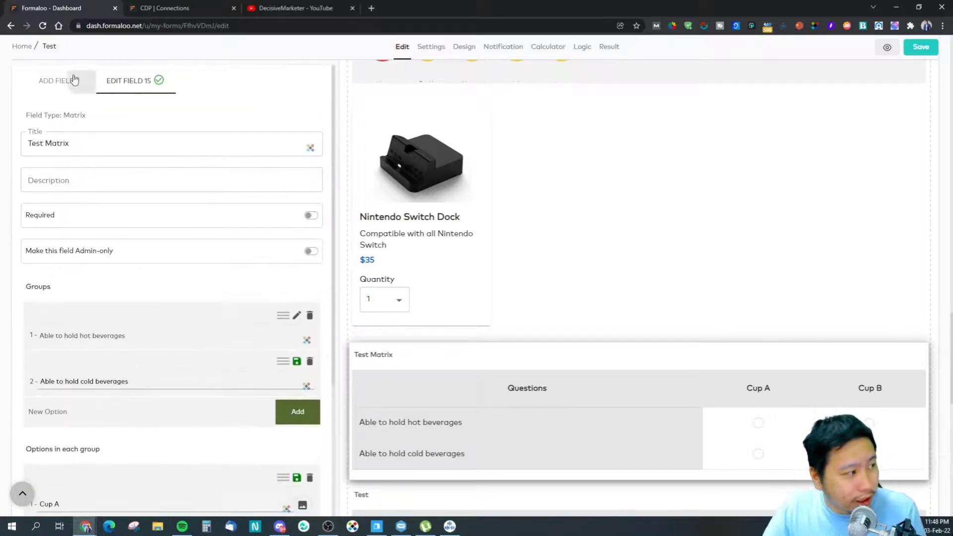
click(77, 81)
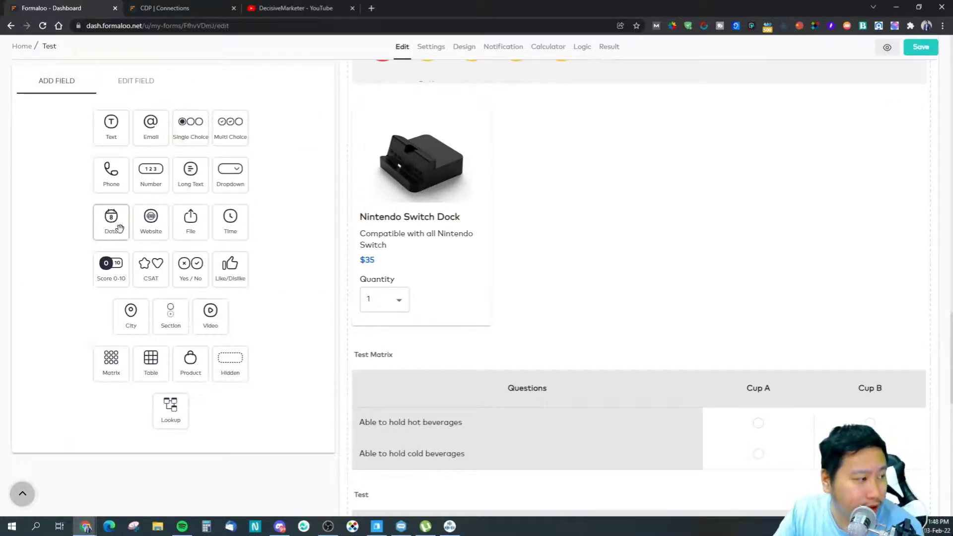
Step: Open the form Settings, inspect the form address, and check the empty category list
click(424, 48)
scroll(404, 122, up, 12)
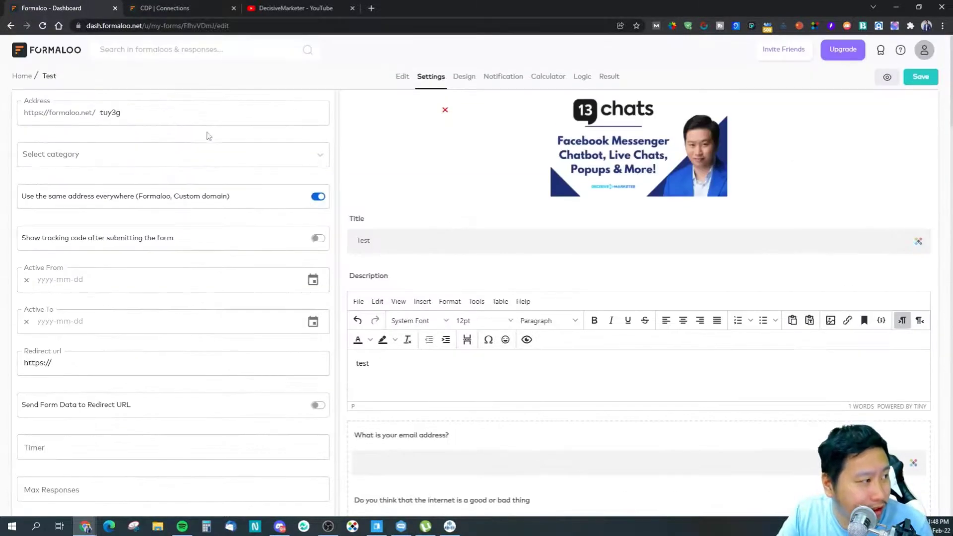
double_click(127, 115)
click(124, 118)
click(81, 158)
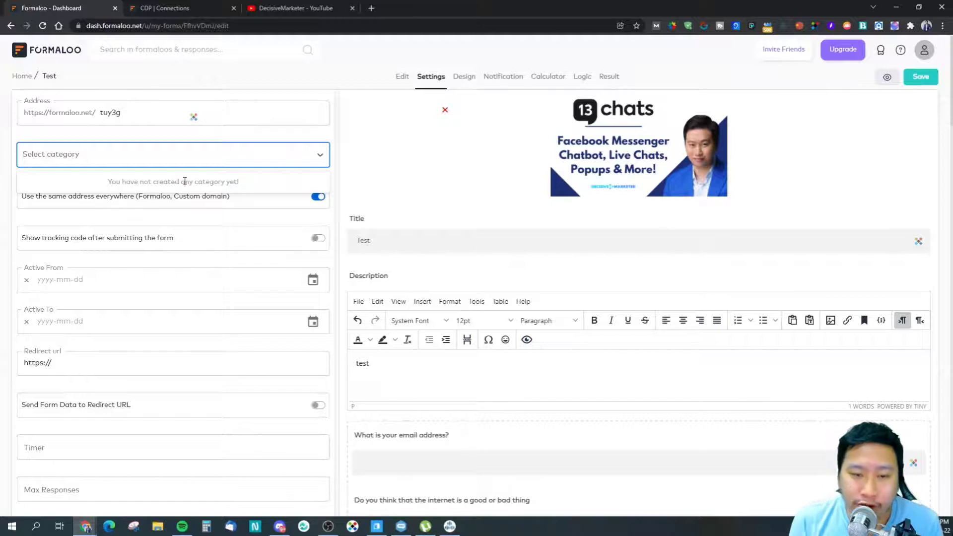
click(123, 220)
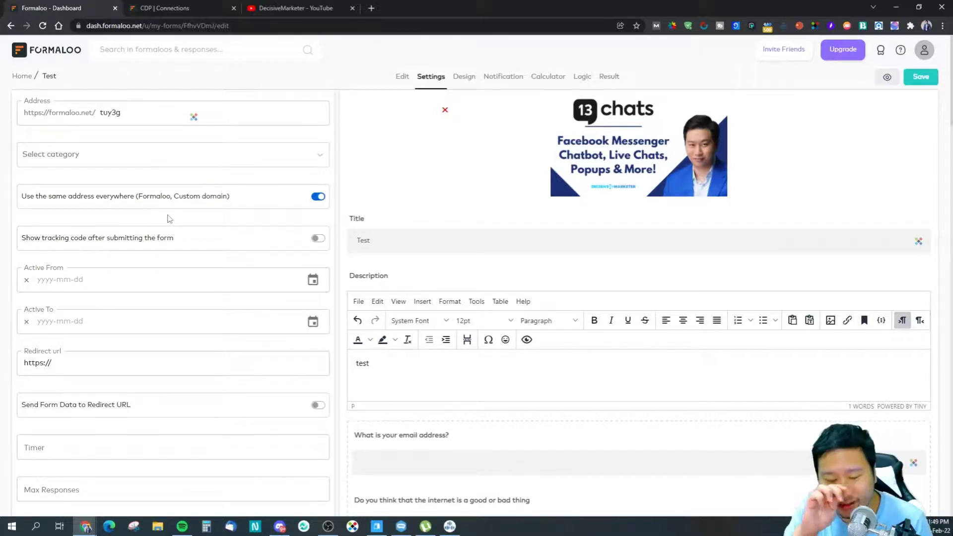
Step: Leave tracking-code display and sending form data to the redirect URL both off
click(316, 239)
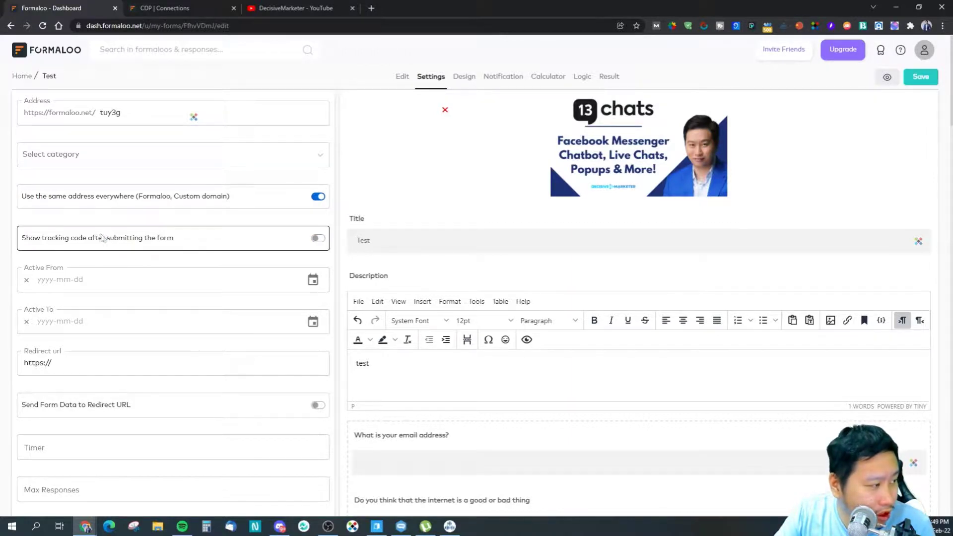
click(318, 240)
click(318, 240)
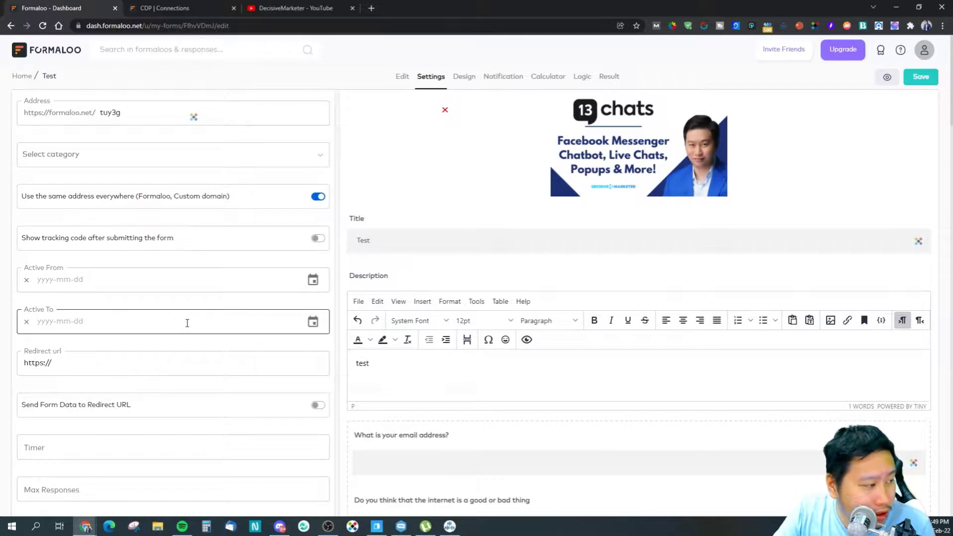
scroll(149, 298, down, 3)
scroll(127, 278, up, 3)
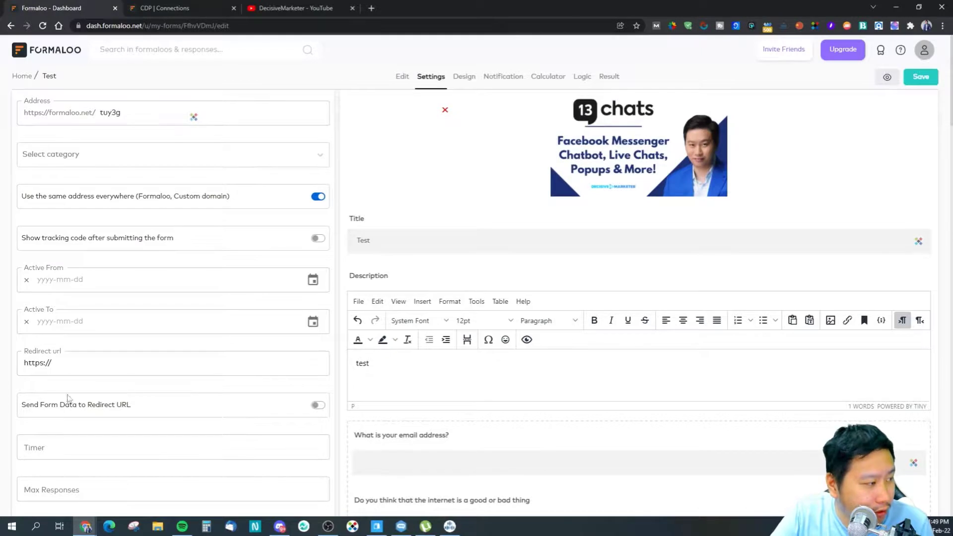
scroll(68, 397, down, 3)
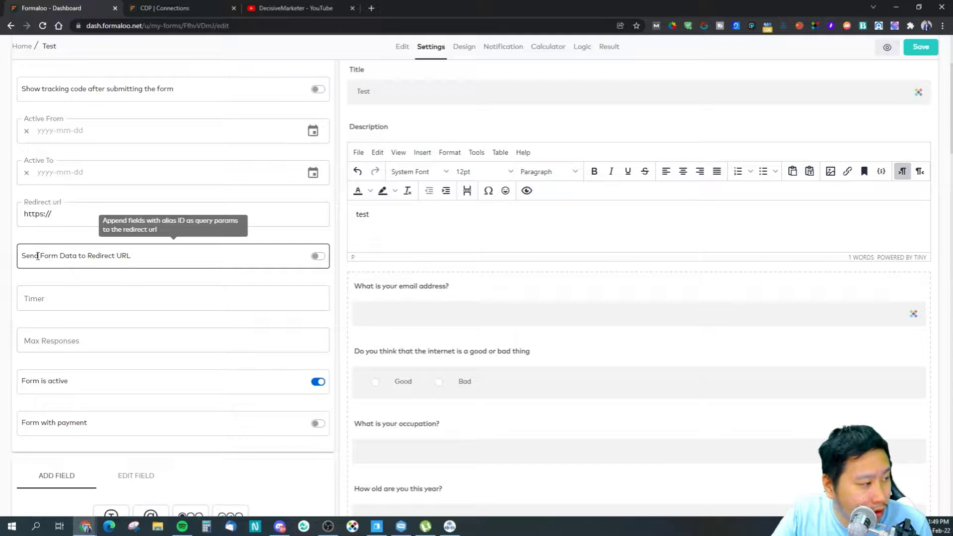
click(314, 258)
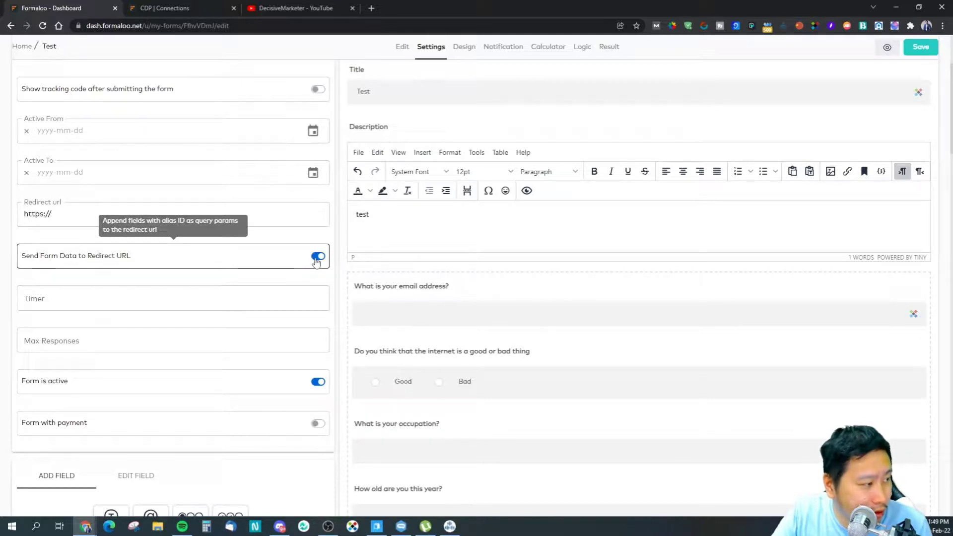
click(315, 262)
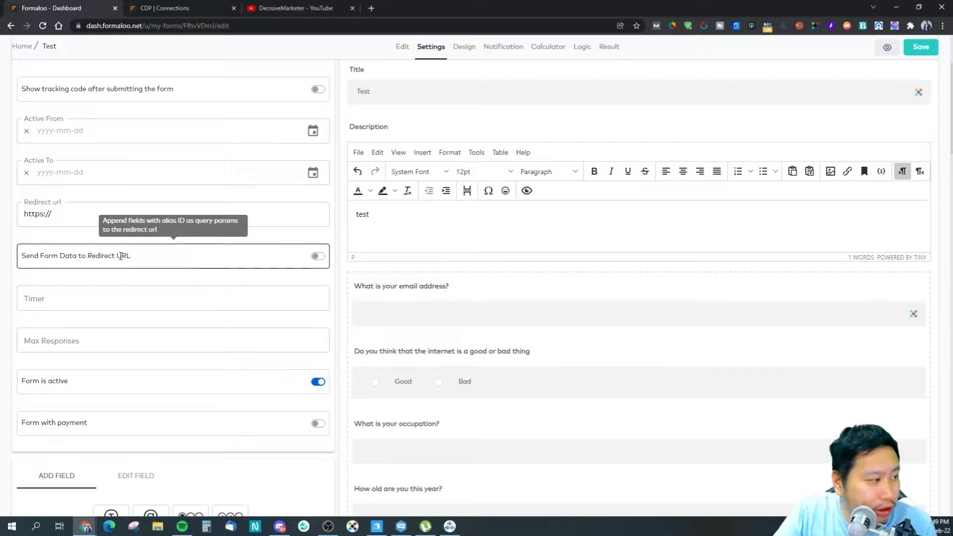
double_click(120, 256)
Step: Enter a form countdown timer value starting with '15:'
click(98, 302)
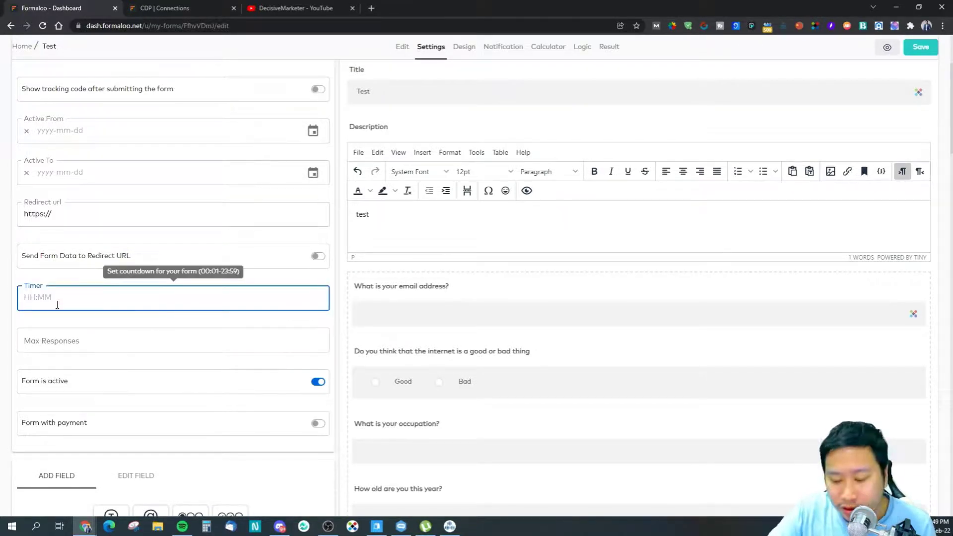
text(15:)
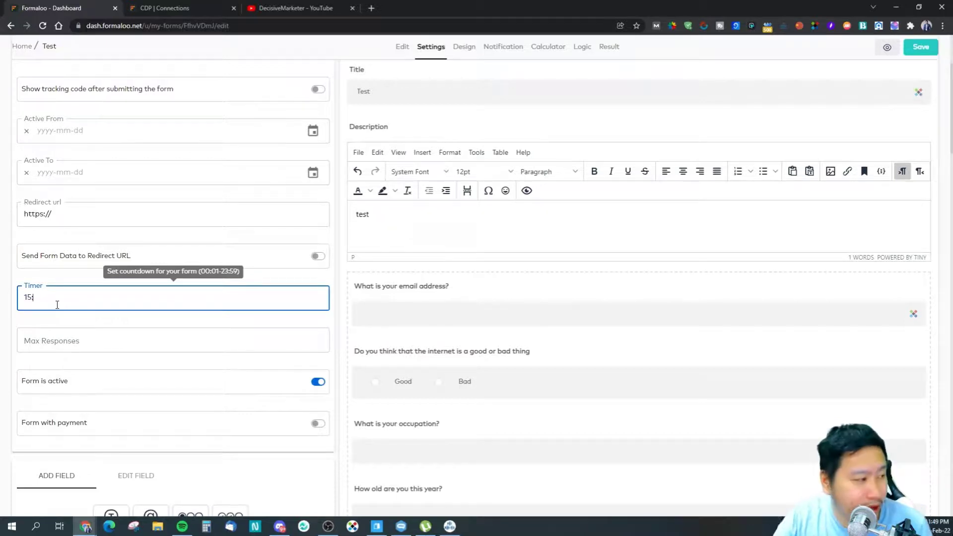
click(110, 323)
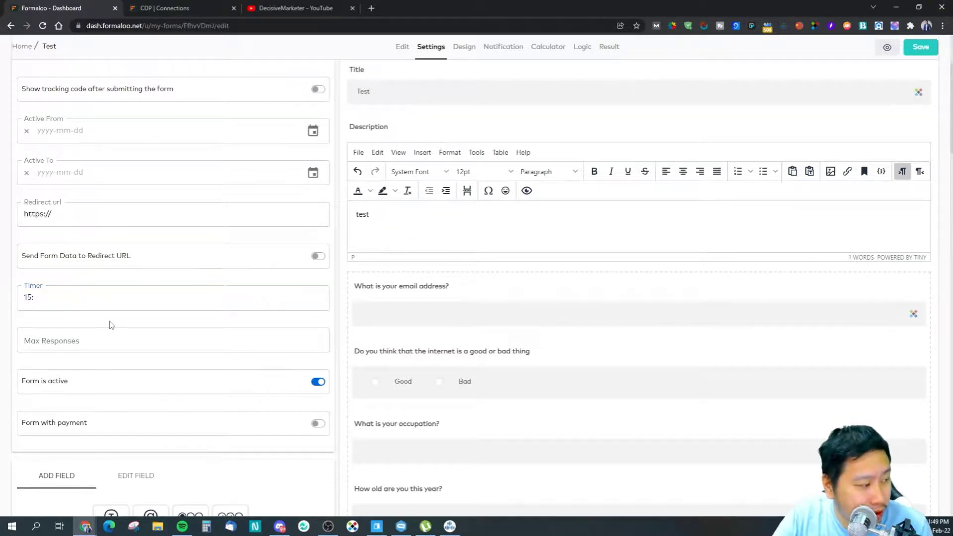
scroll(107, 325, down, 2)
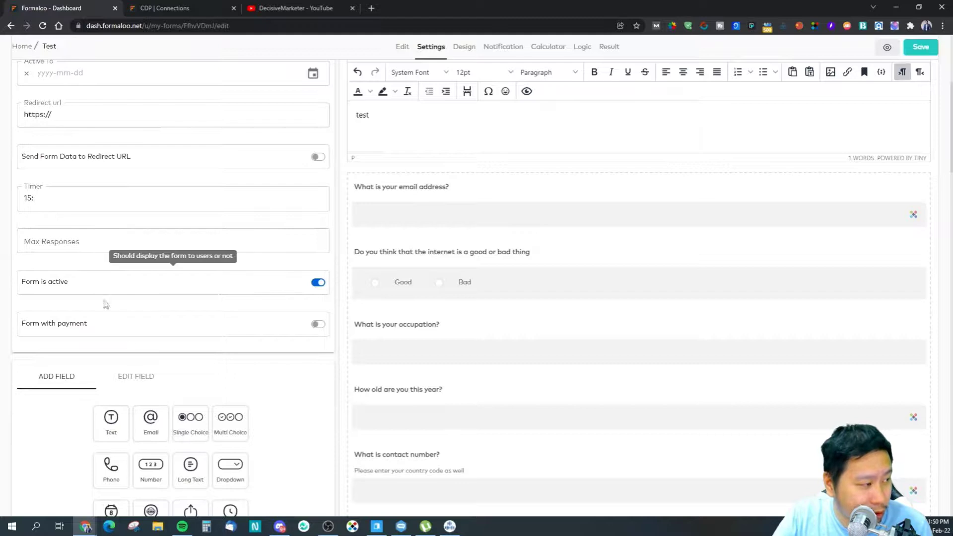
Step: Try enabling payment, check the empty payment method list, and switch payment off
click(316, 325)
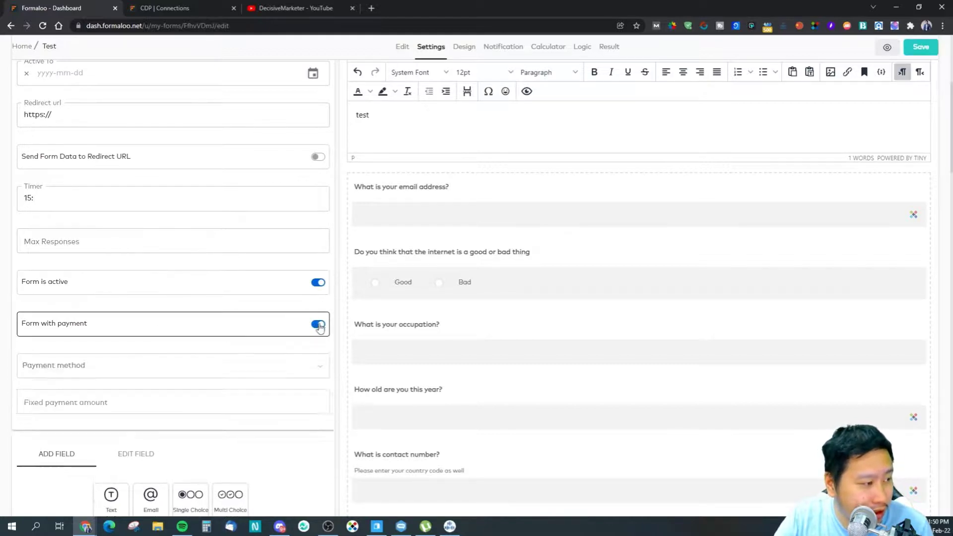
click(172, 370)
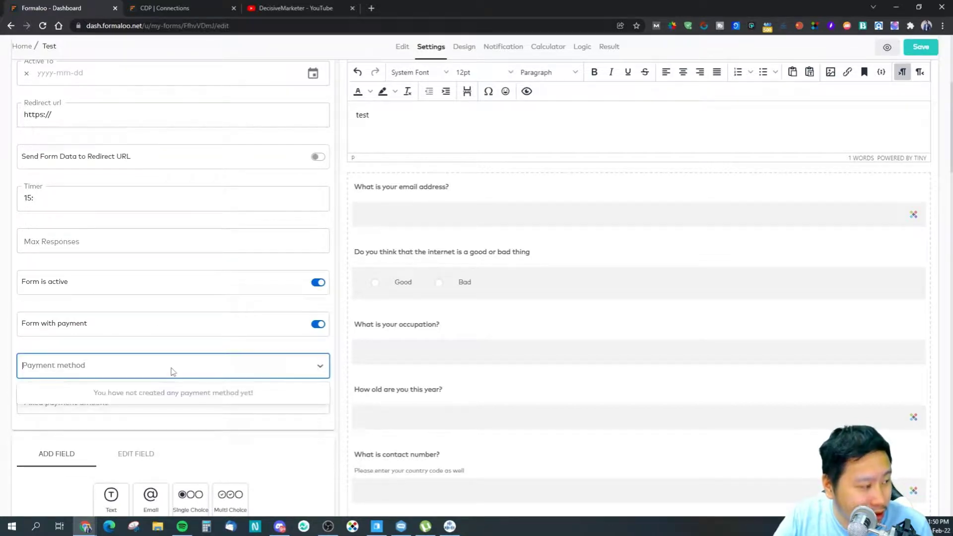
click(318, 325)
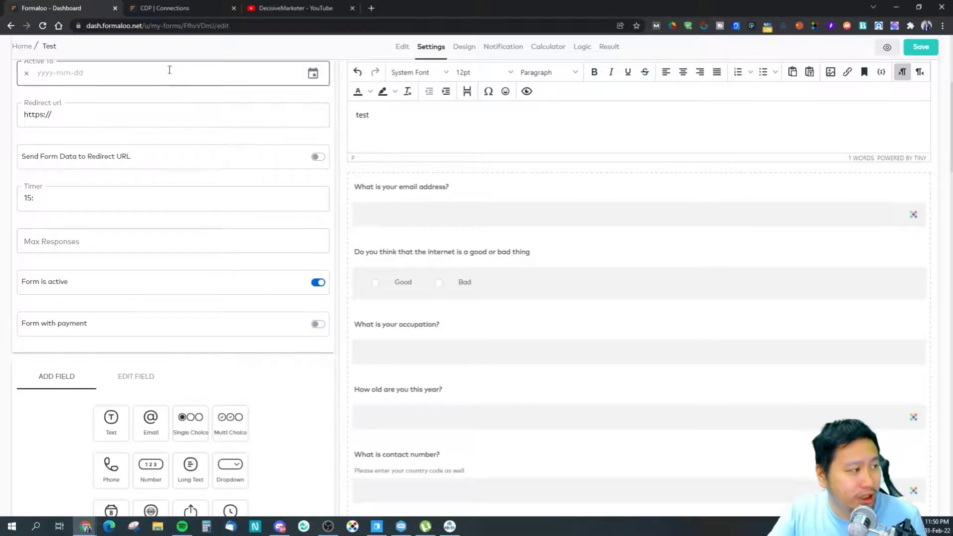
Step: Look at the CDP dashboard, then return to the form settings
click(147, 6)
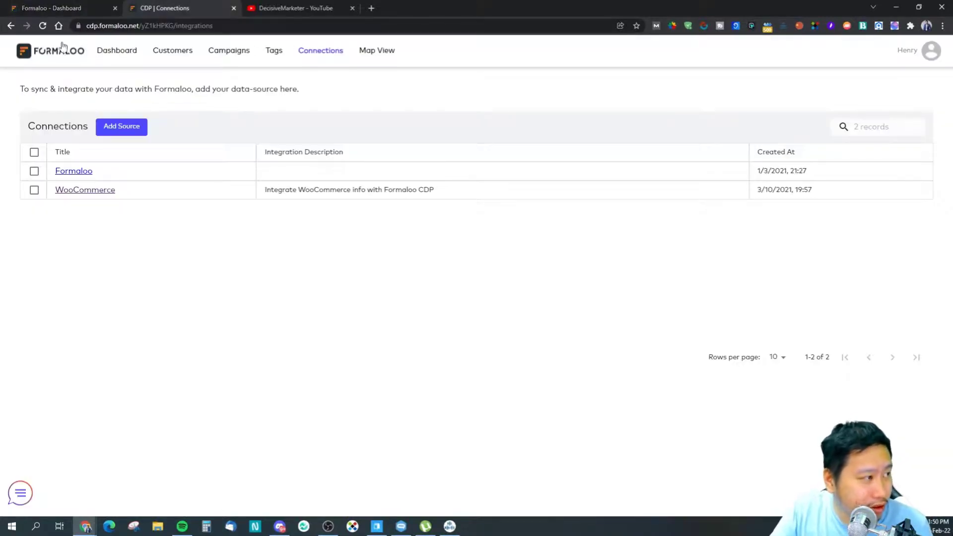
click(53, 58)
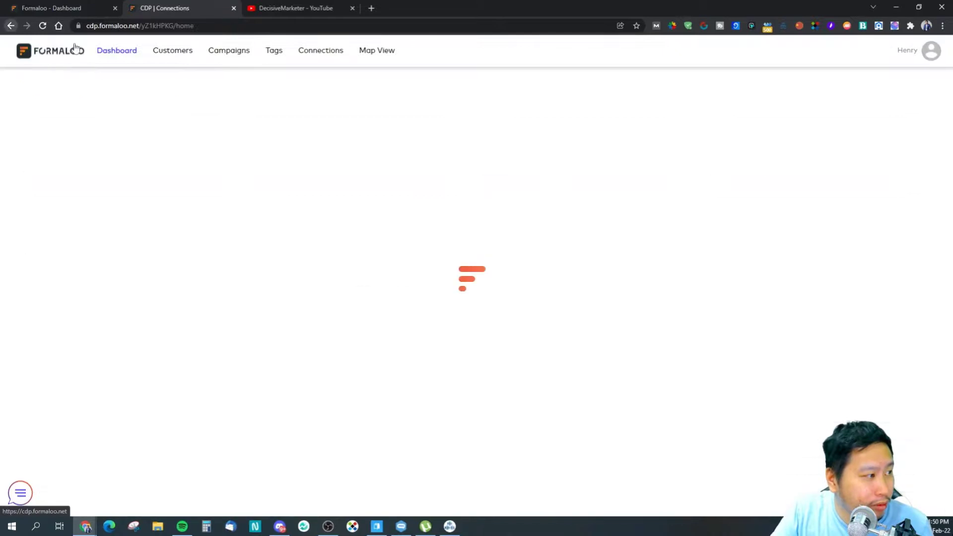
click(58, 5)
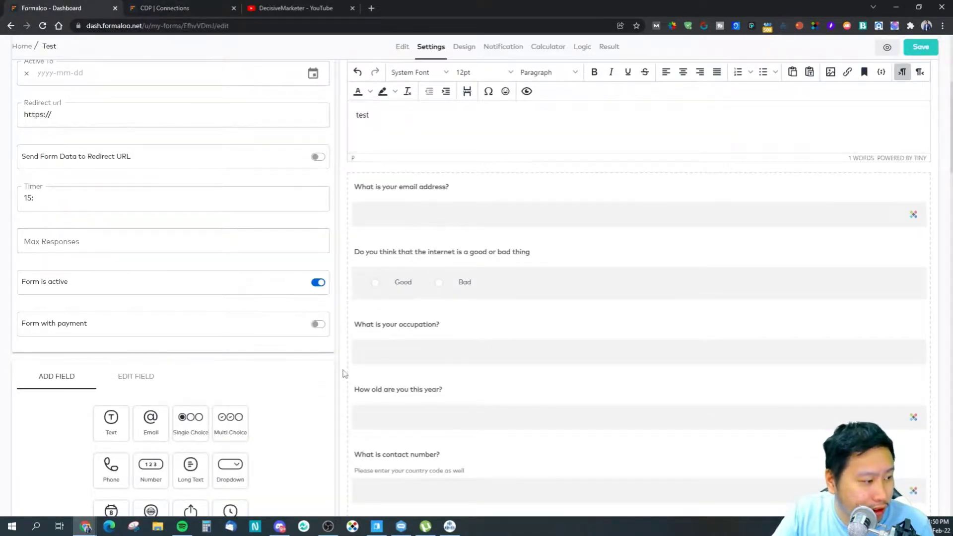
scroll(348, 372, down, 6)
scroll(349, 351, up, 8)
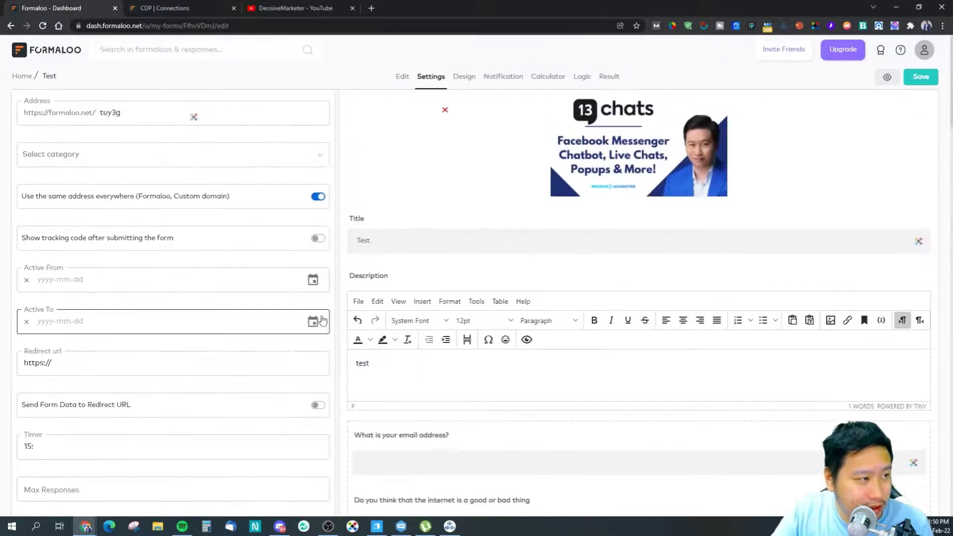
Step: Review the Design options, cancelling Reset Colors so the current colours stay
click(463, 79)
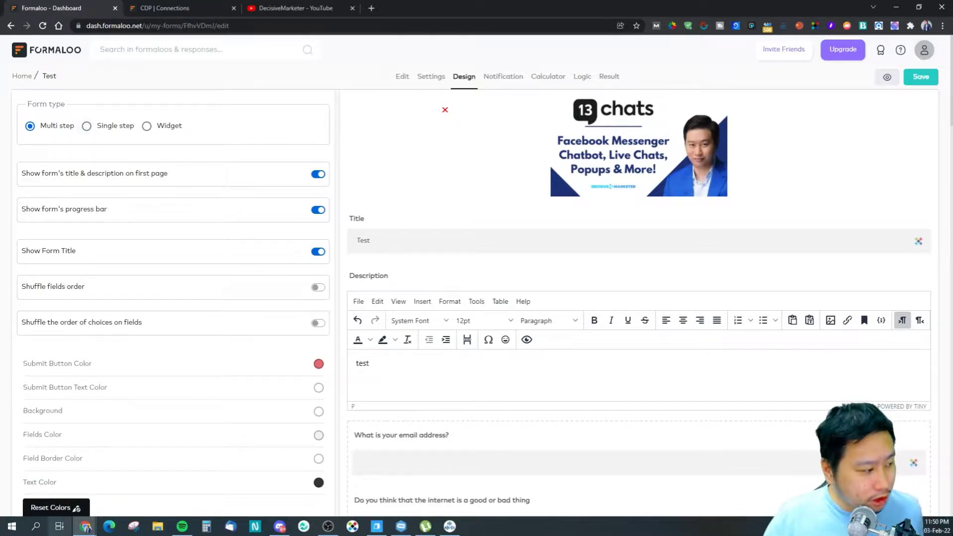
click(55, 506)
scroll(118, 371, down, 3)
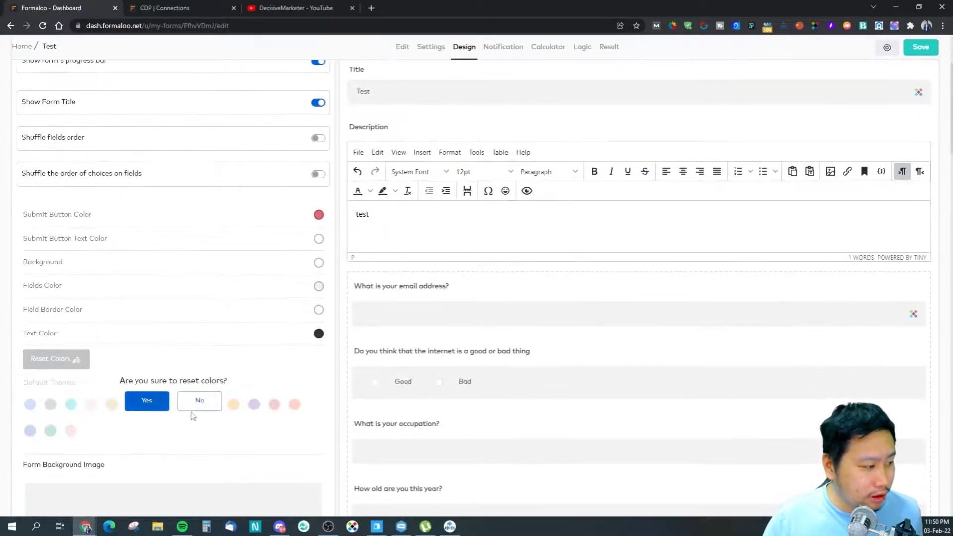
click(198, 403)
scroll(125, 280, up, 3)
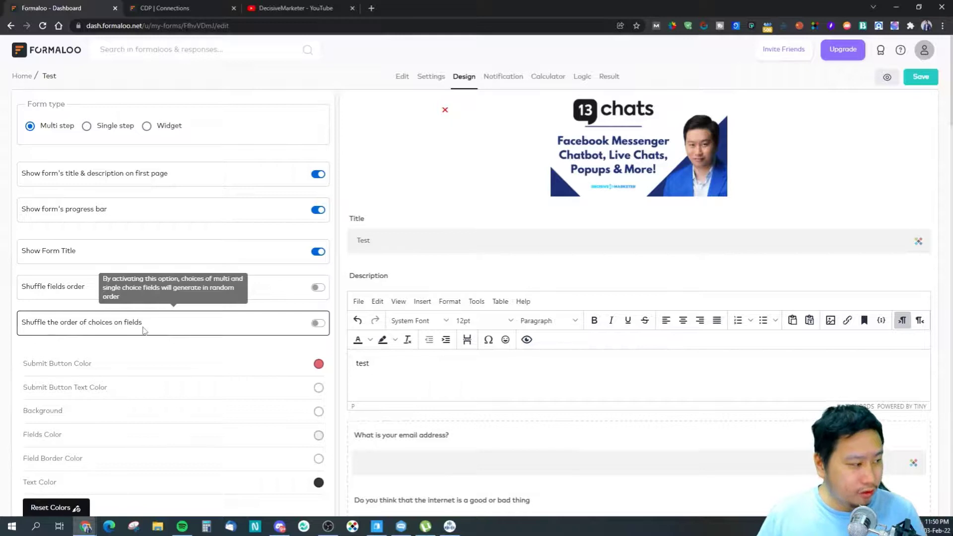
scroll(125, 357, down, 7)
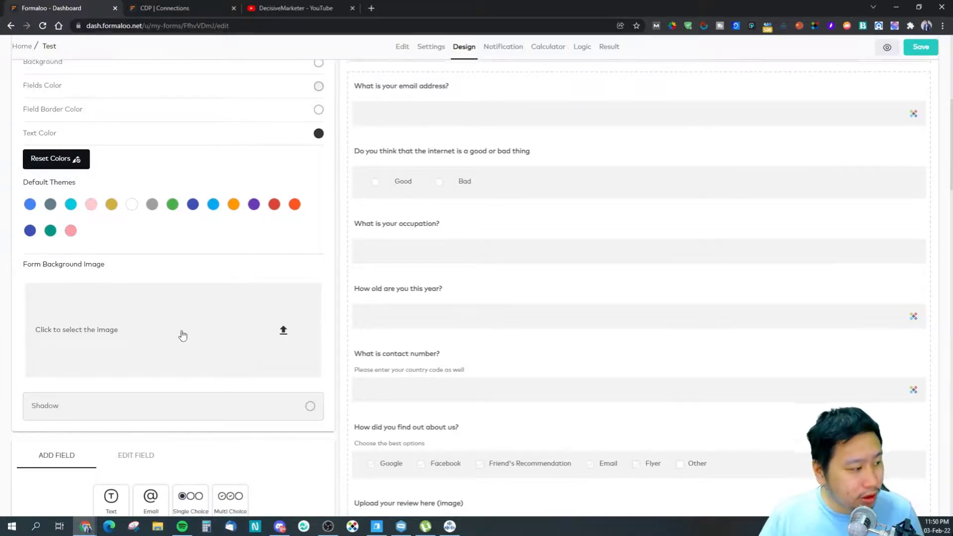
scroll(195, 259, down, 4)
scroll(193, 192, up, 4)
scroll(193, 192, up, 5)
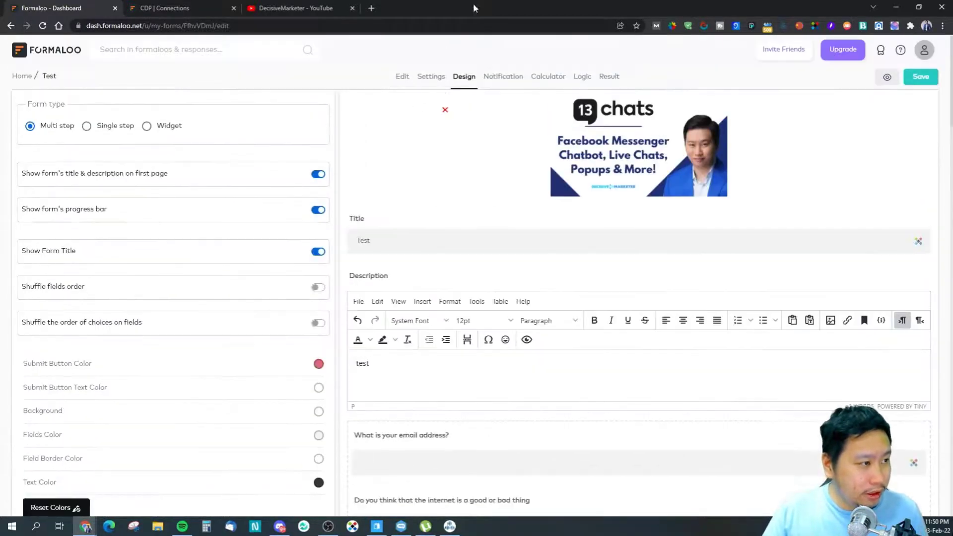
click(503, 76)
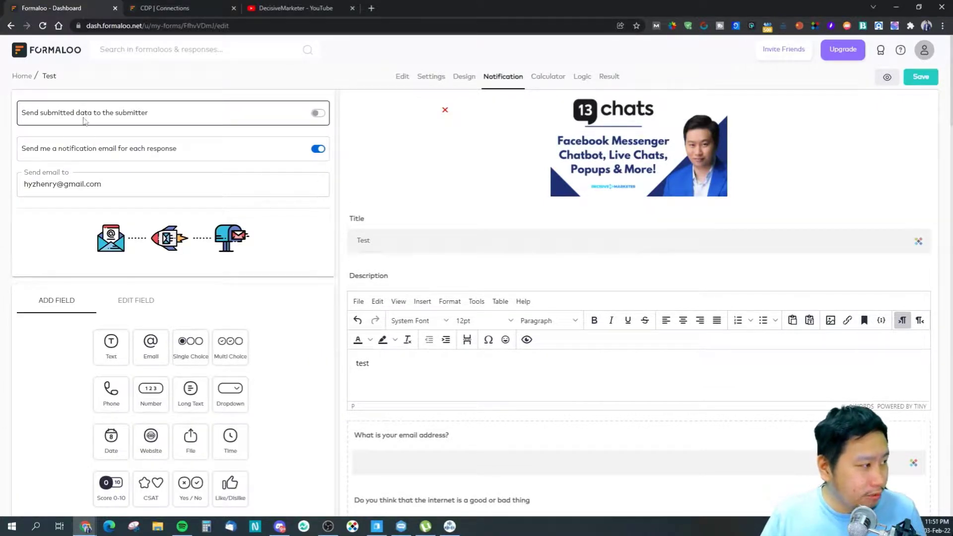
Step: Turn on 'Send submitted data to the submitter' and check the Send email to address
click(317, 114)
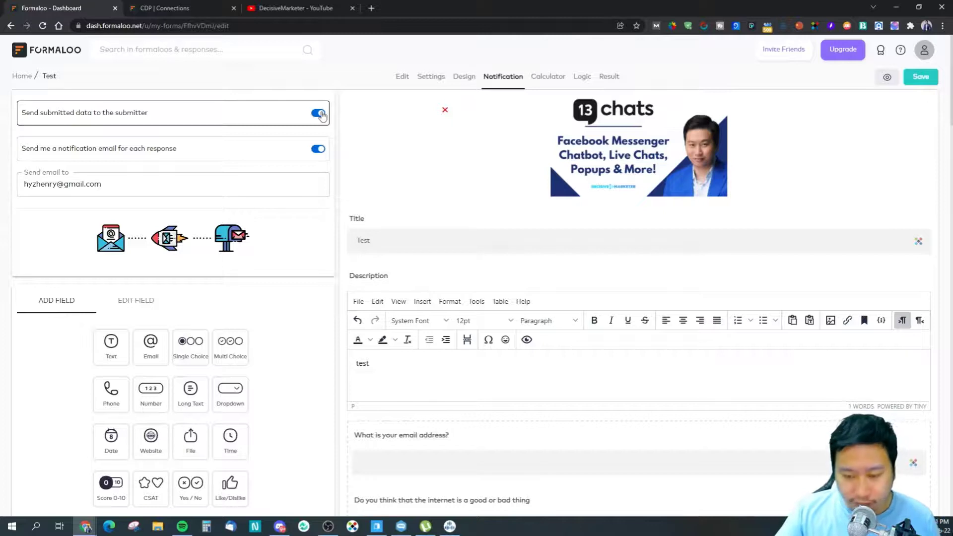
click(138, 179)
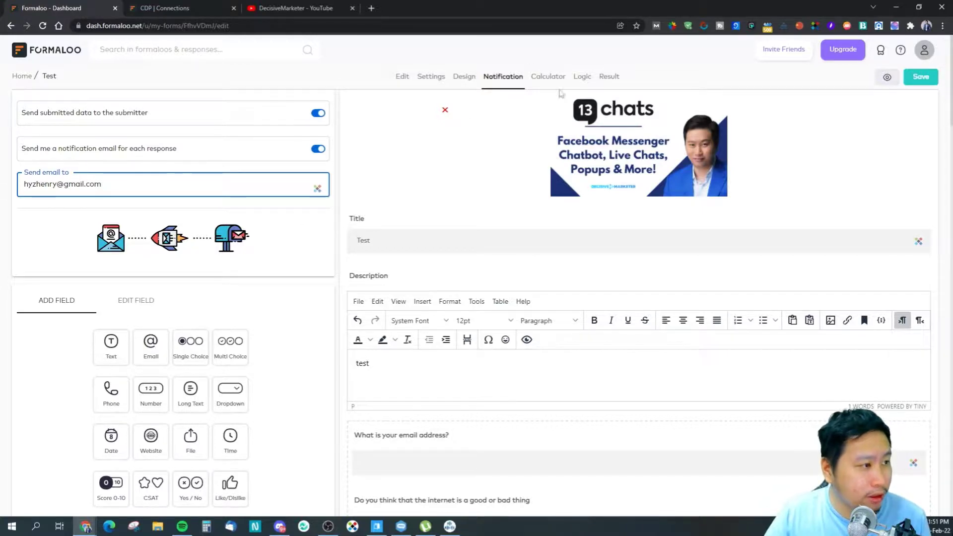
click(547, 76)
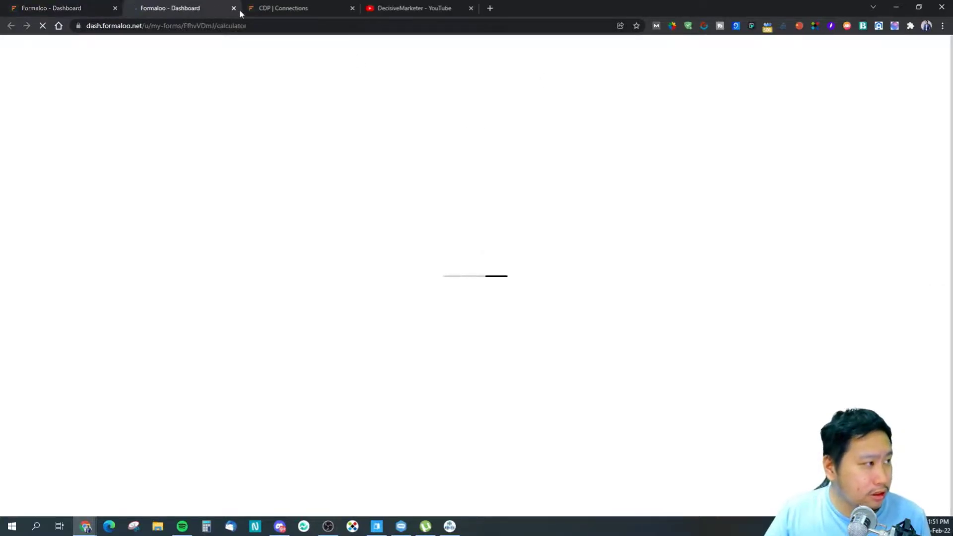
Step: Open the Logic page from the first tab, then switch to the Calculator tab
click(80, 9)
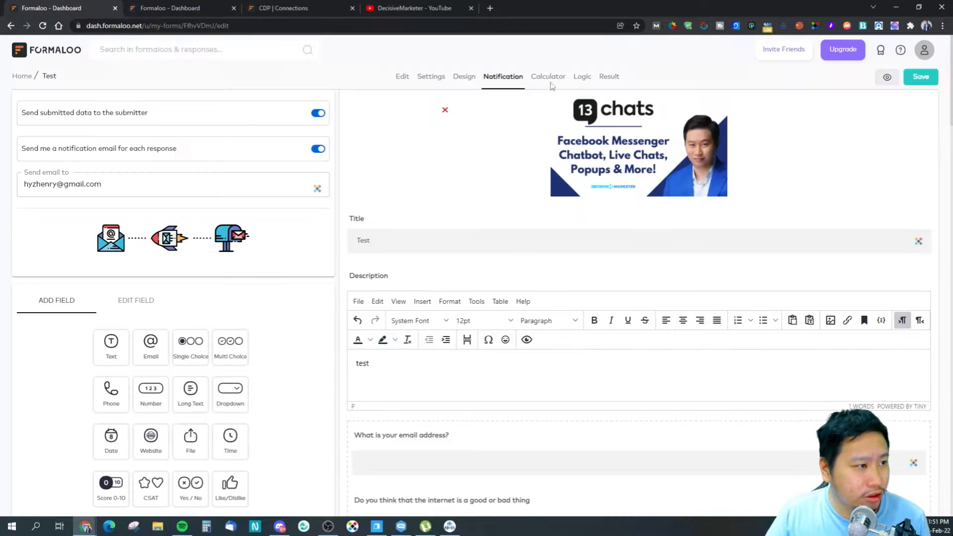
click(581, 77)
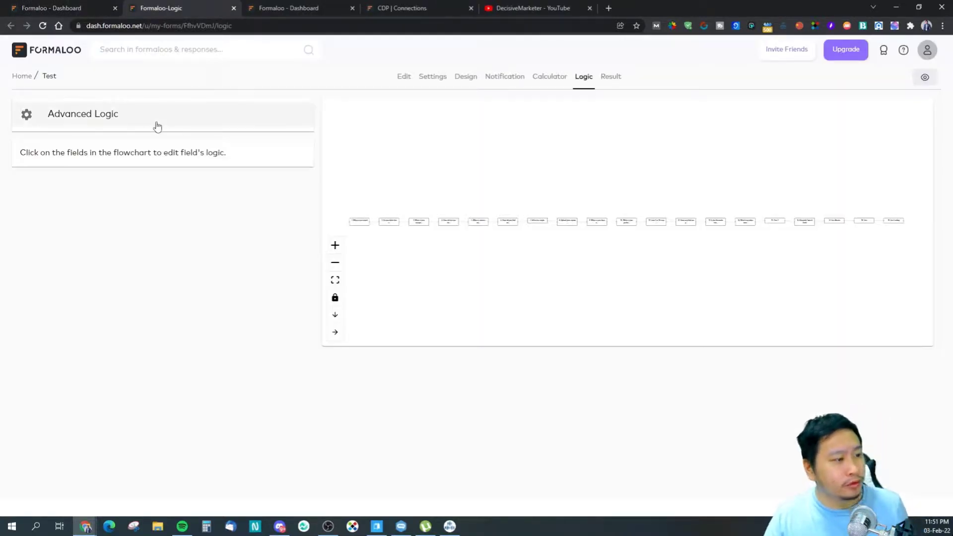
click(290, 7)
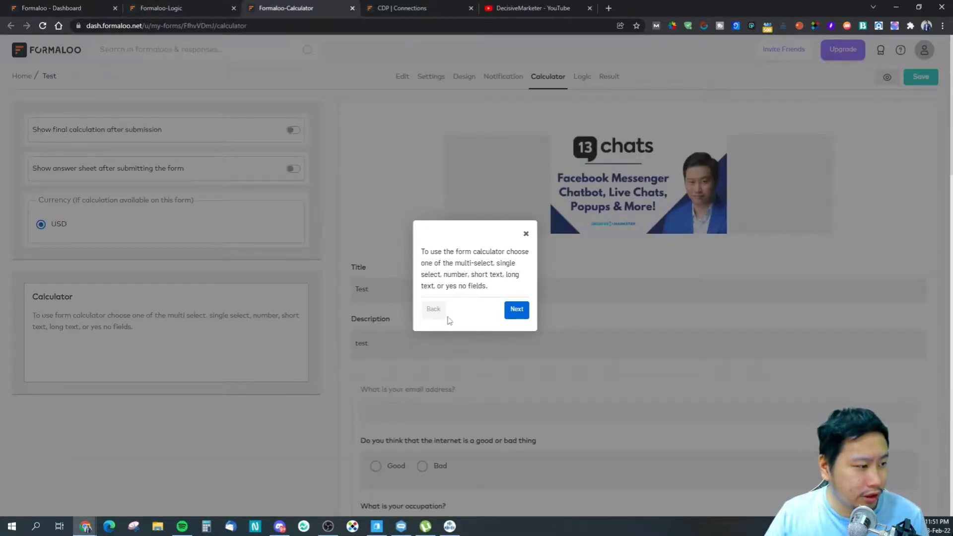
Step: Dismiss the calculator tutorial with Next and Done, then return to the logic flowchart
click(517, 310)
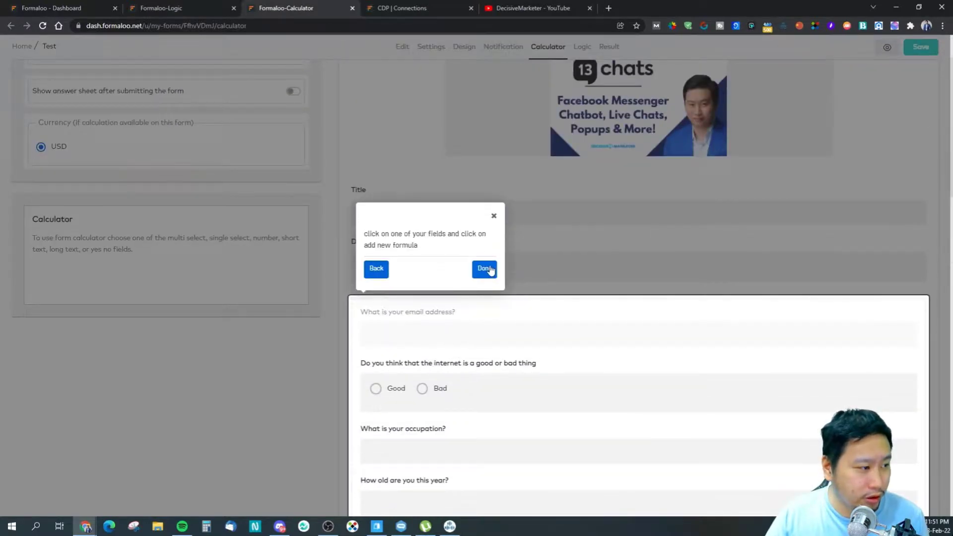
click(485, 269)
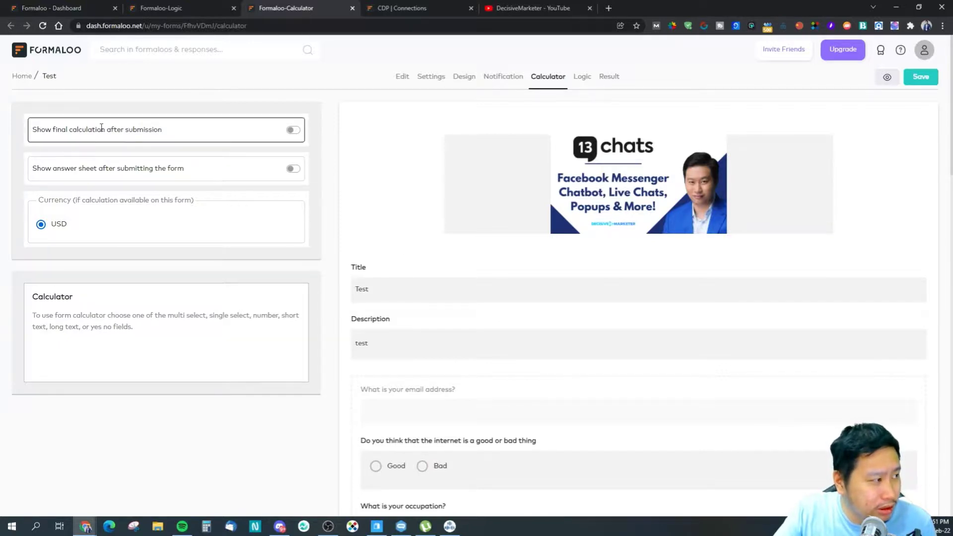
click(195, 9)
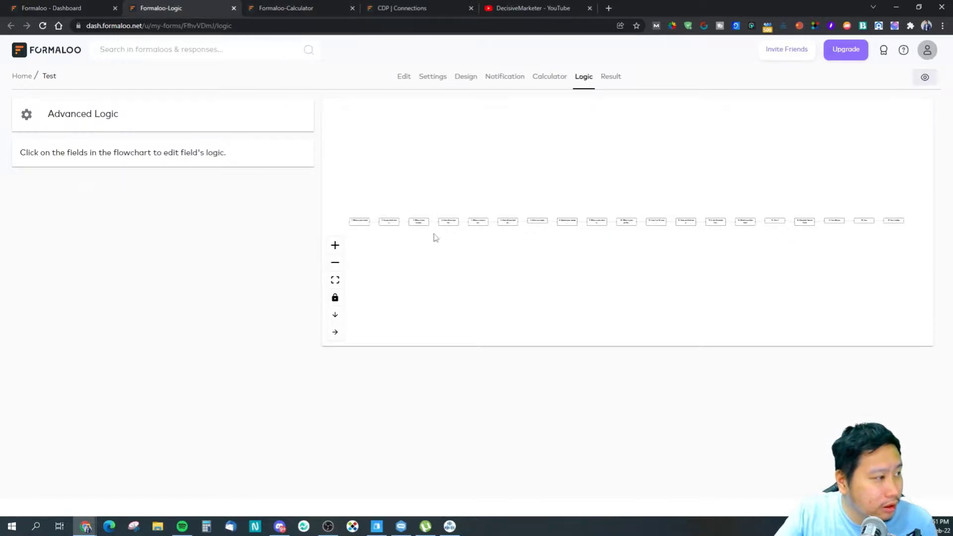
Step: Inspect question 2's logic actions and the Advanced Logic overview, cancelling without changes
click(391, 222)
click(170, 197)
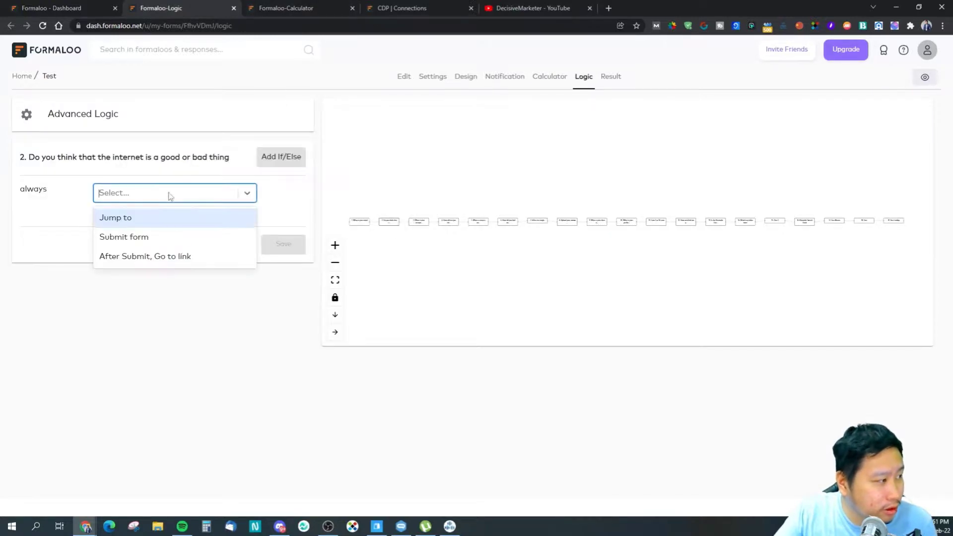
click(160, 198)
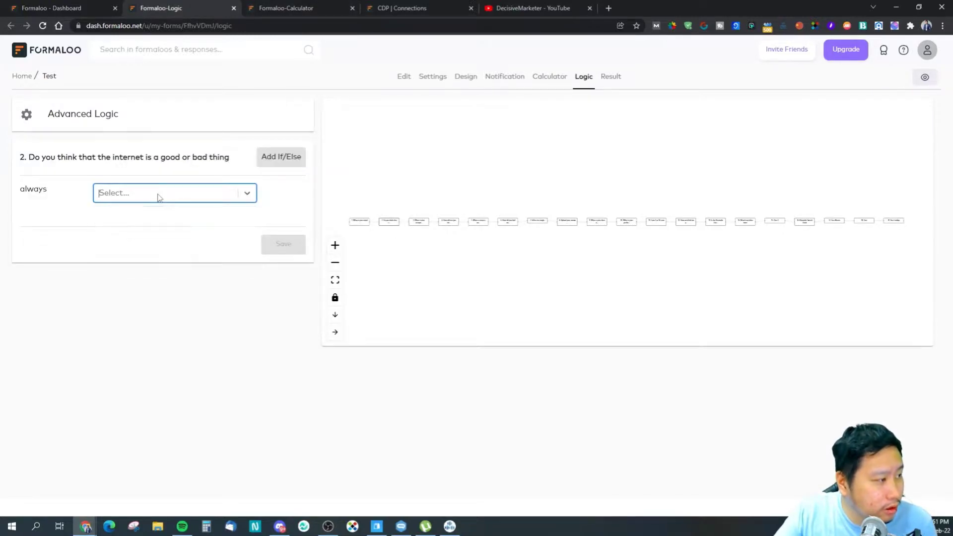
click(82, 114)
click(419, 253)
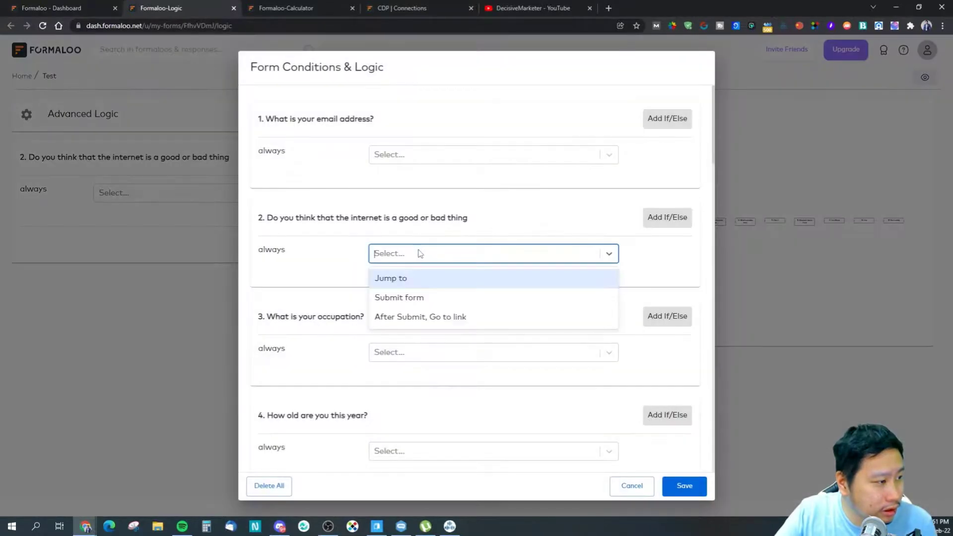
click(414, 251)
scroll(547, 281, down, 5)
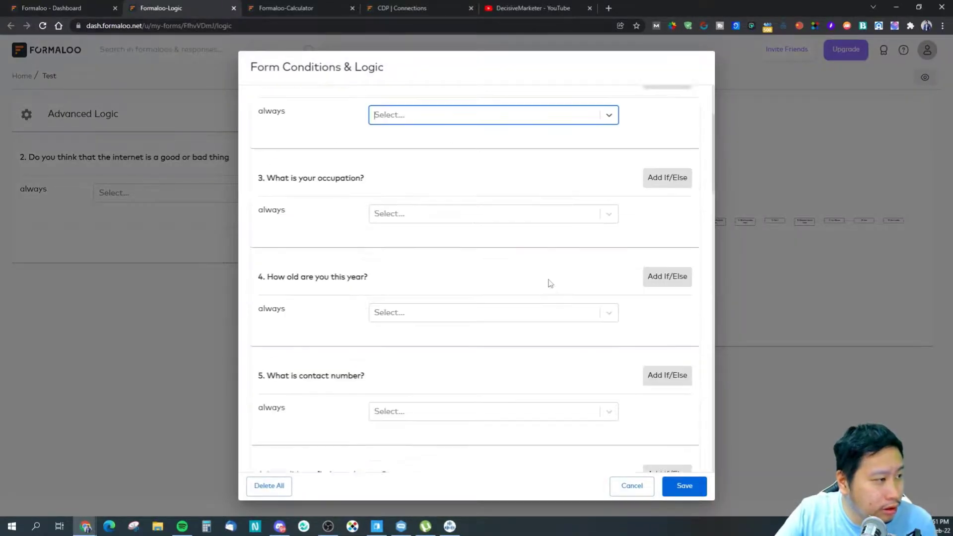
scroll(547, 281, up, 5)
click(632, 494)
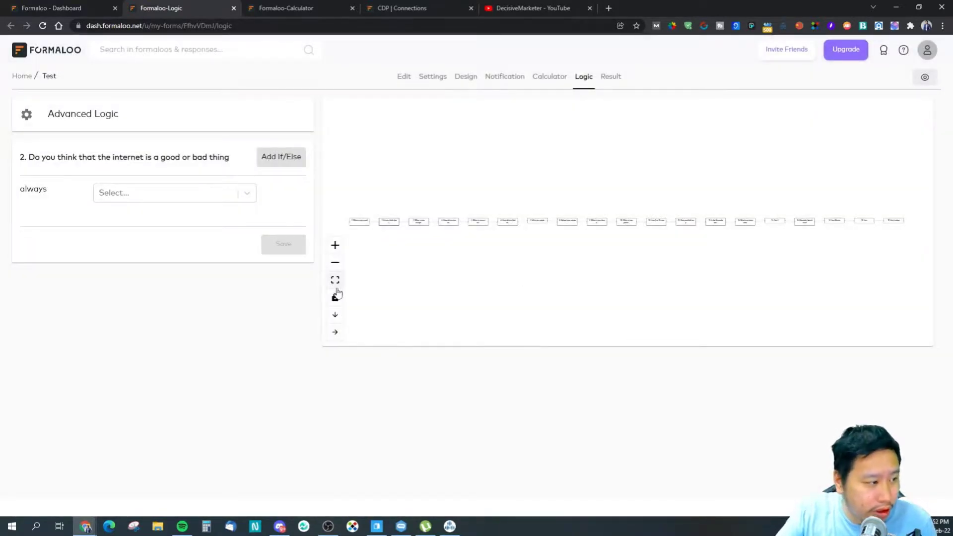
Step: Zoom in three times and pan the flowchart across questions 1 to 8
click(336, 249)
click(336, 251)
click(337, 252)
click(336, 252)
click(336, 252)
drag(488, 274, 808, 265)
drag(621, 252, 911, 288)
drag(613, 300, 506, 266)
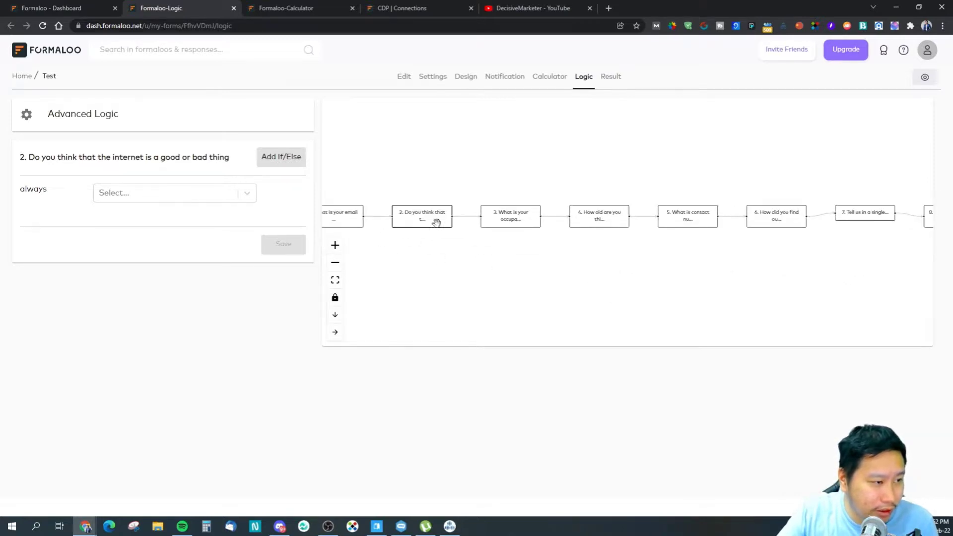
drag(661, 287, 783, 286)
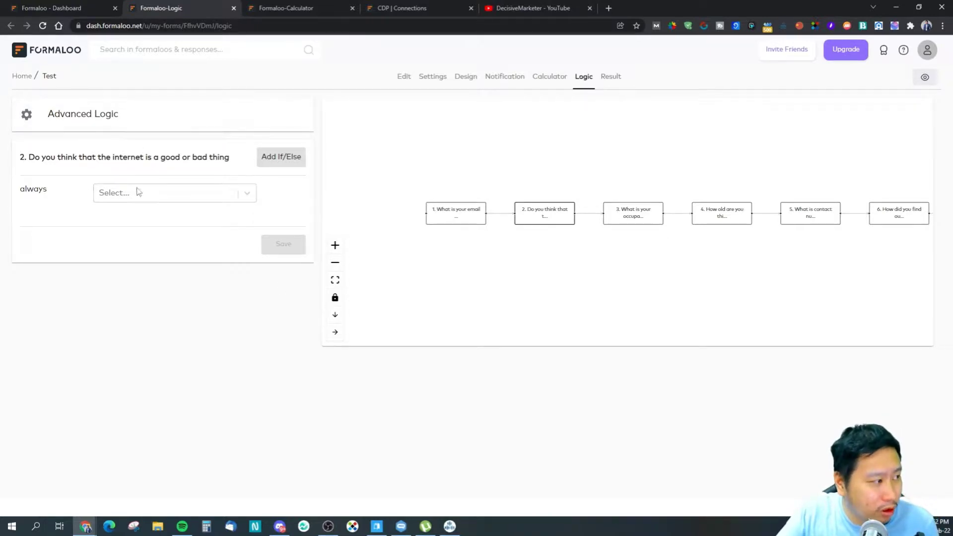
Step: Try a jump-to-question action for question 1, then clear its destination
click(446, 219)
click(128, 190)
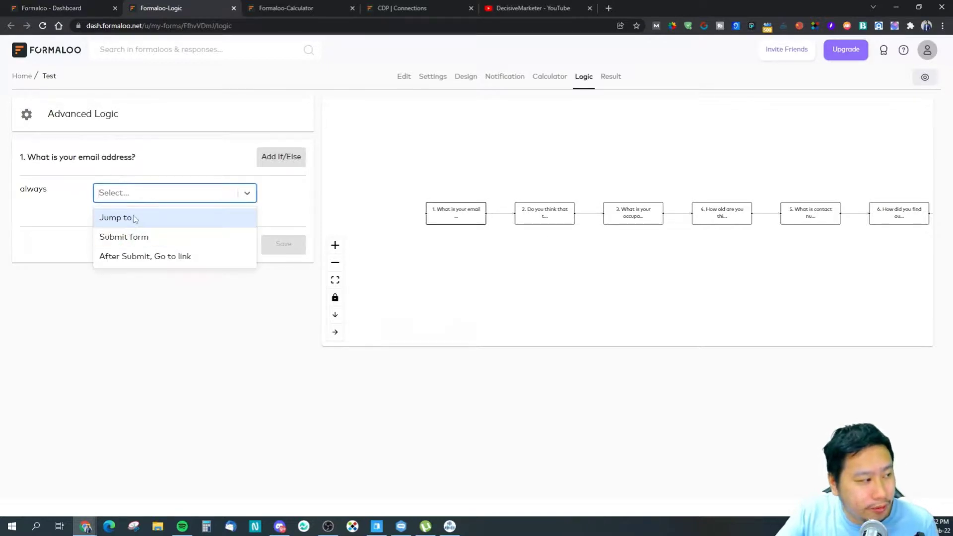
click(130, 218)
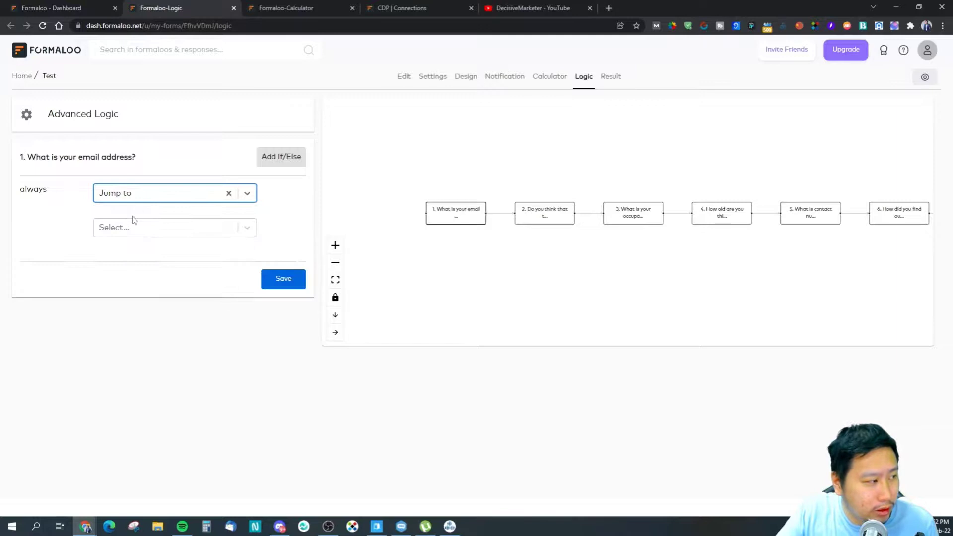
click(127, 202)
click(229, 193)
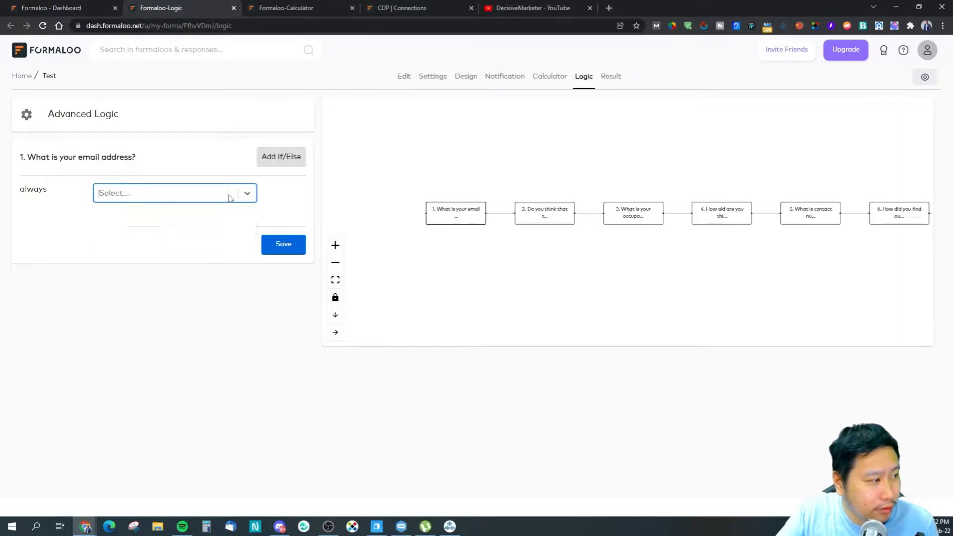
click(280, 157)
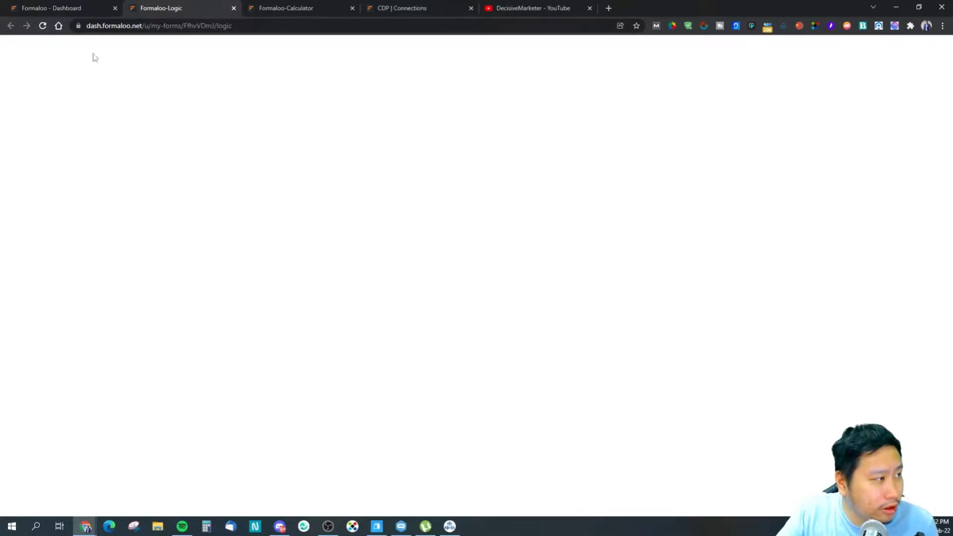
Step: Reload the logic page, zoom the flowchart, and add an If/Else rule to question 12
click(42, 25)
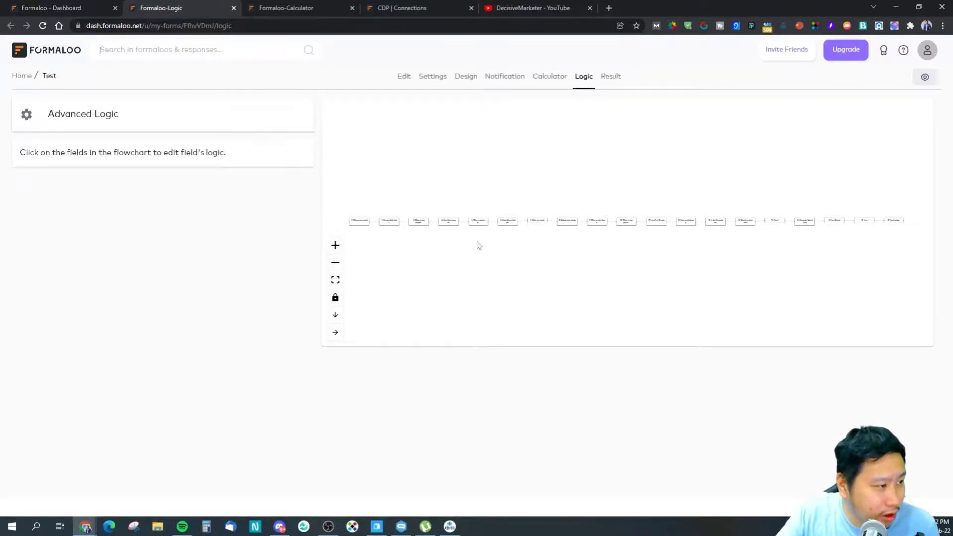
click(335, 245)
click(335, 245)
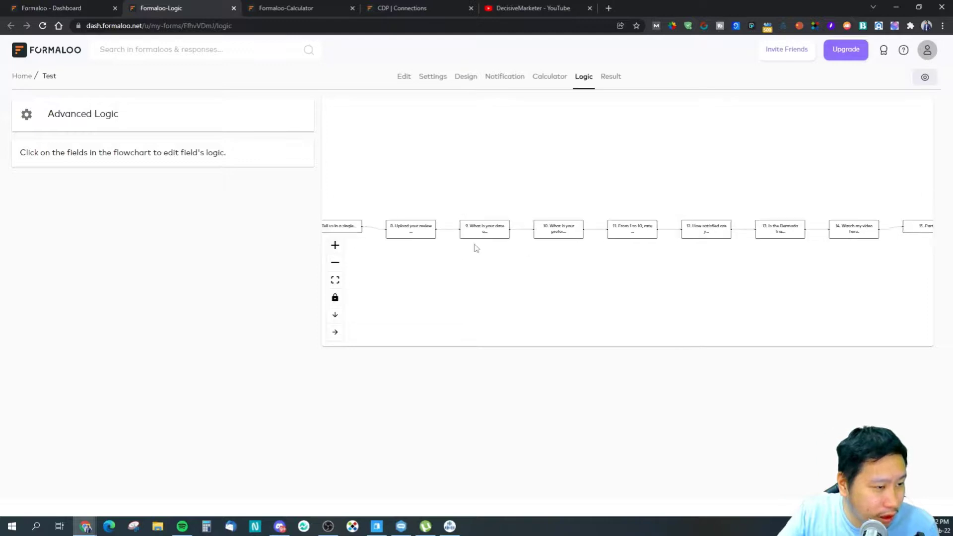
click(598, 241)
click(170, 190)
click(166, 171)
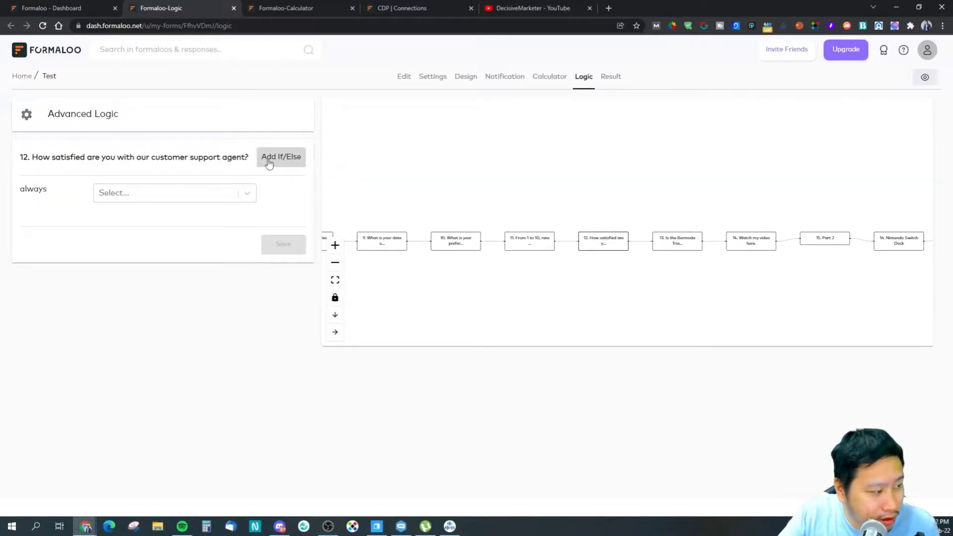
click(268, 163)
Step: Inspect the rule's empty condition and then-action dropdowns, then close question 12's logic unsaved
click(117, 203)
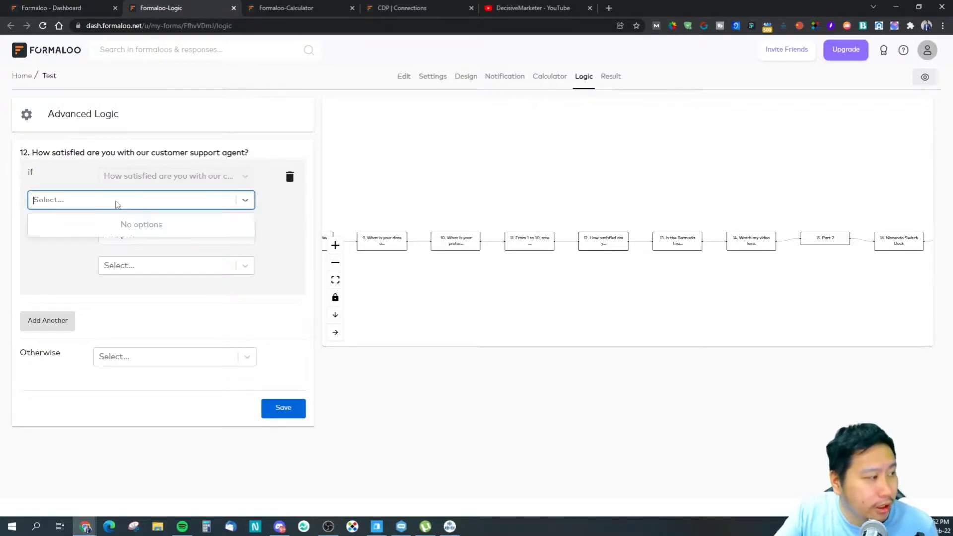
click(104, 205)
click(115, 205)
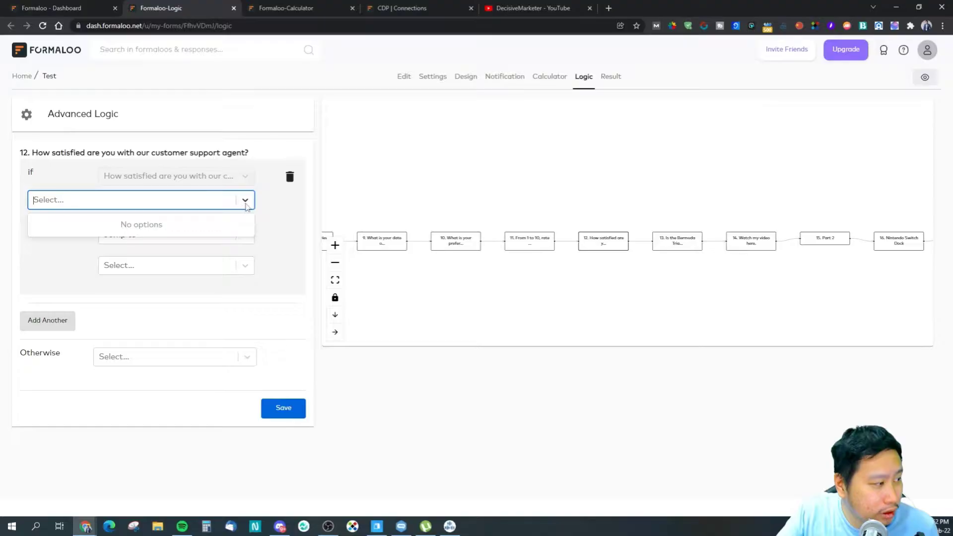
click(243, 204)
click(208, 205)
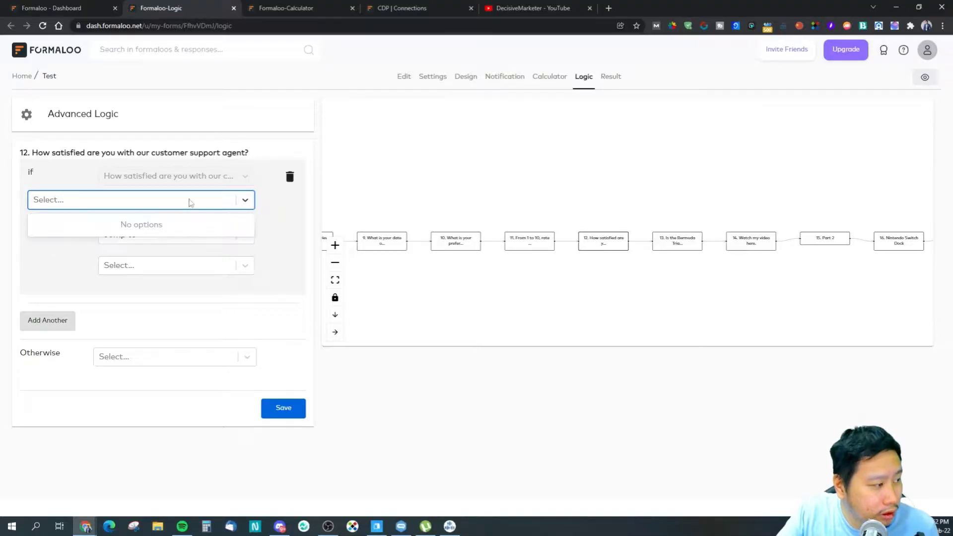
click(135, 221)
click(130, 196)
click(132, 211)
click(128, 241)
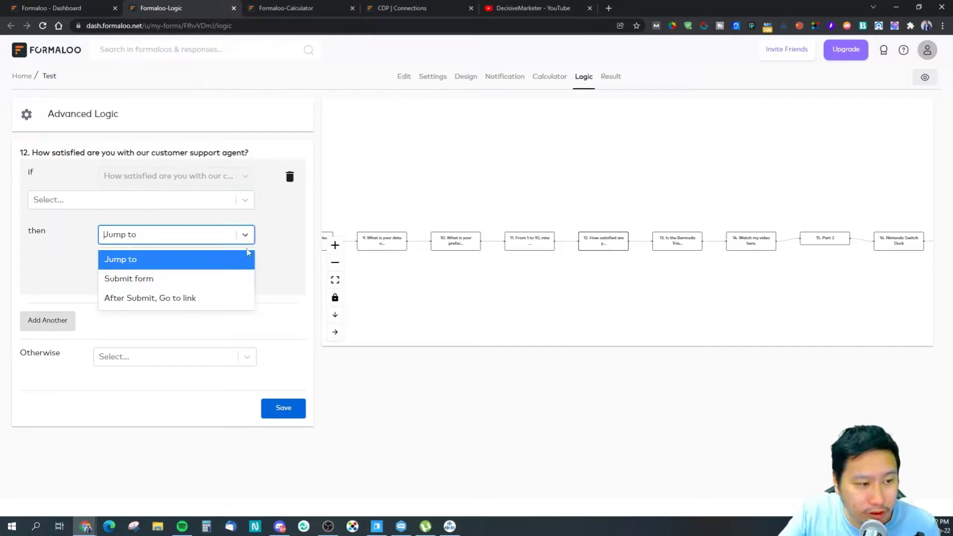
click(158, 235)
click(166, 242)
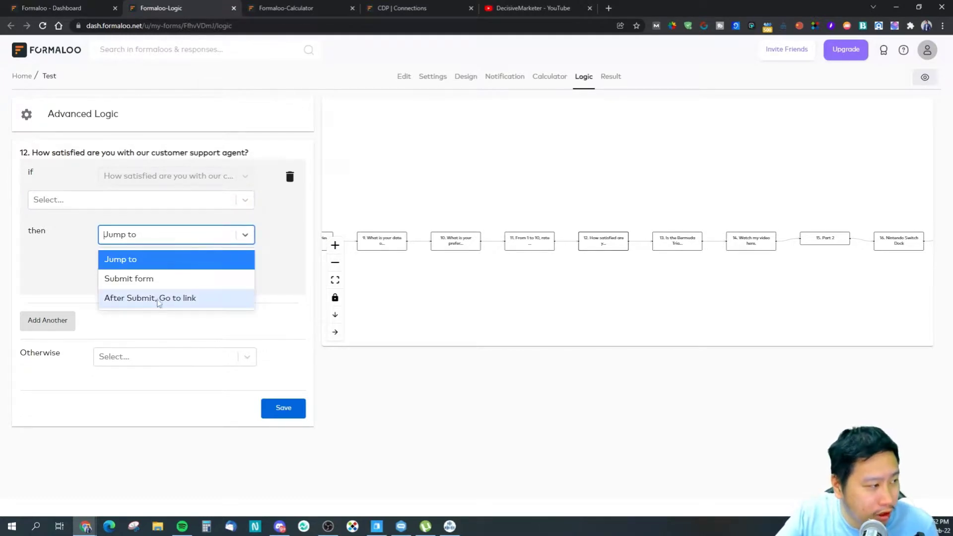
click(461, 290)
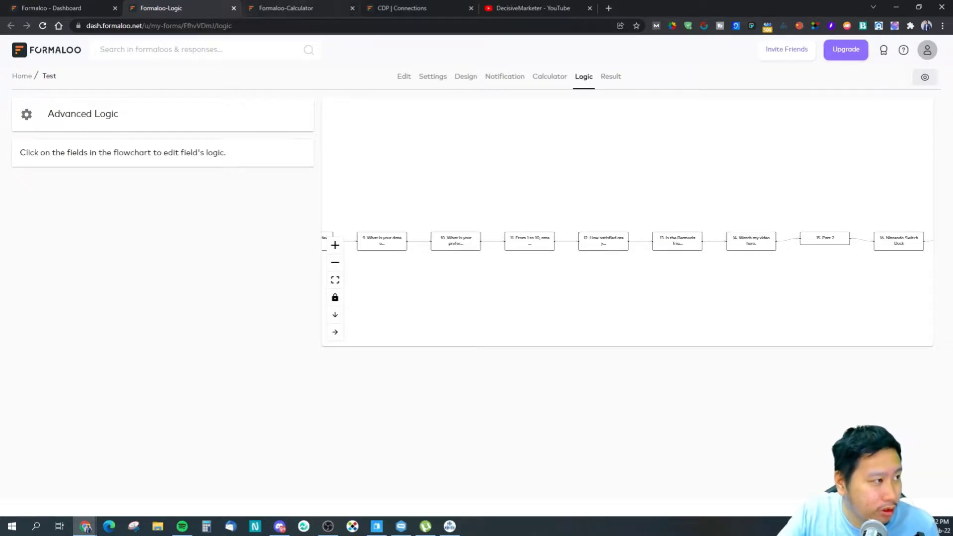
Step: Close the logic page, pick 'How did you find out about us?', then add and remove a calculation
click(234, 8)
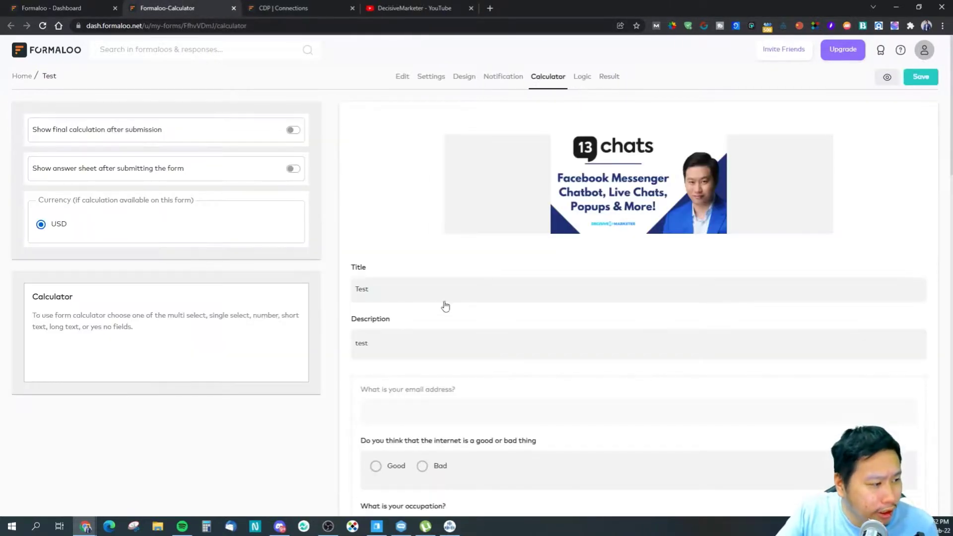
scroll(515, 298, down, 8)
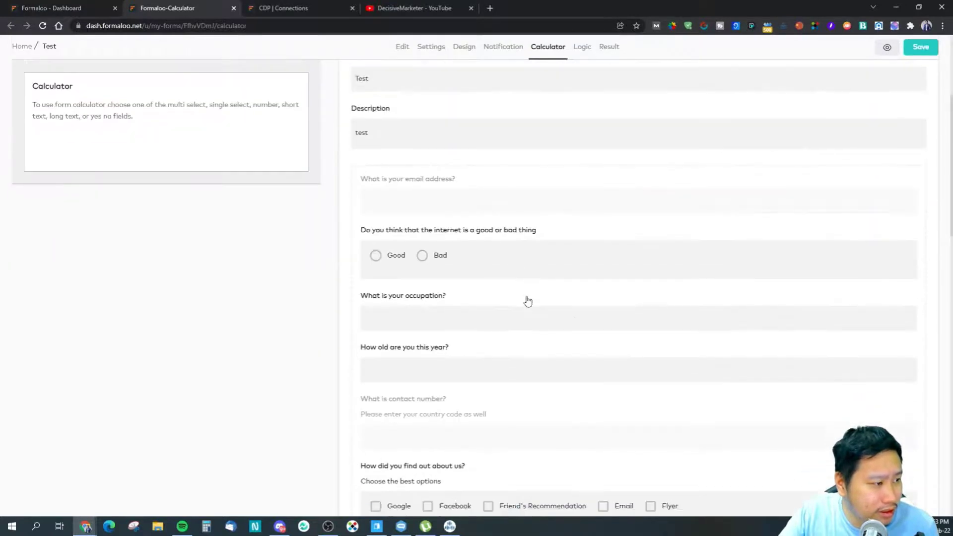
click(558, 344)
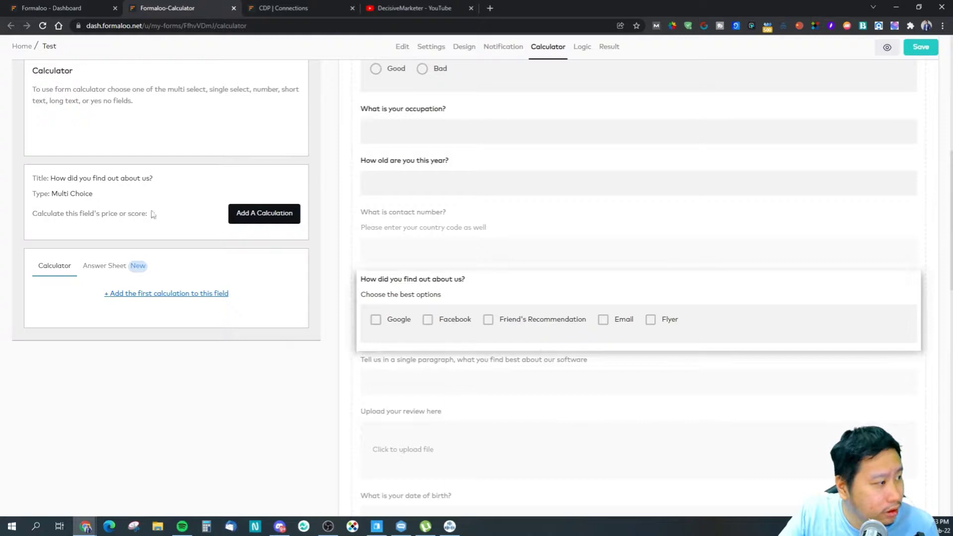
click(252, 217)
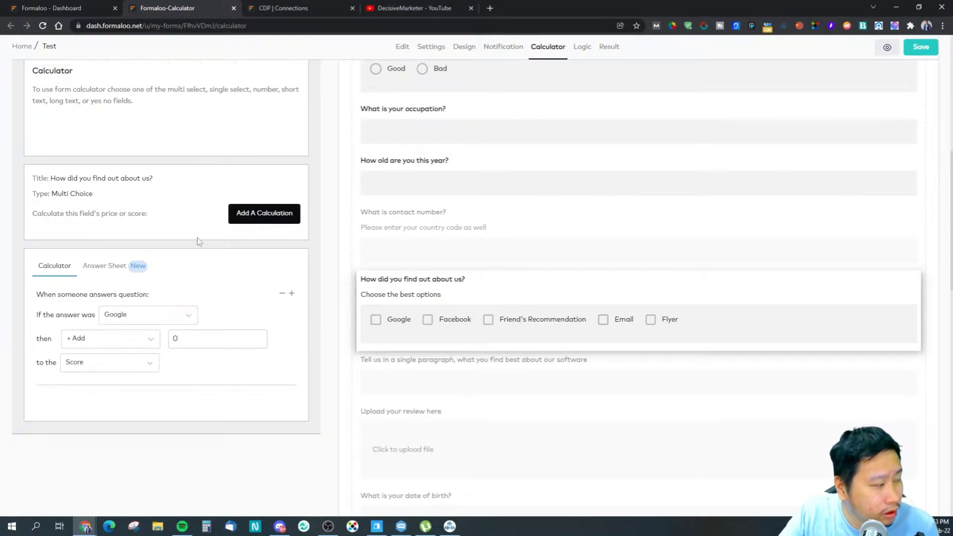
click(281, 294)
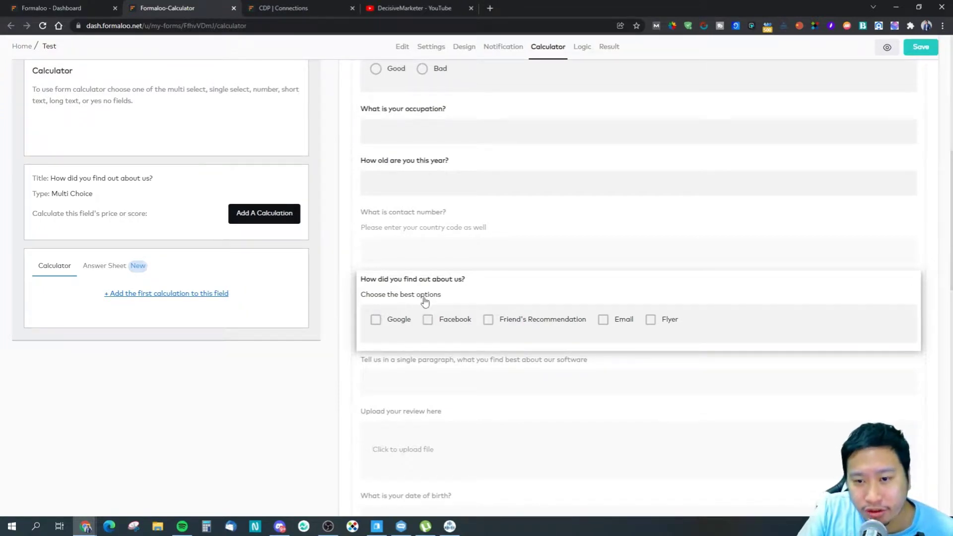
Step: Review the calculator page, glance at the form editor, and close the calculator page
scroll(354, 336, down, 4)
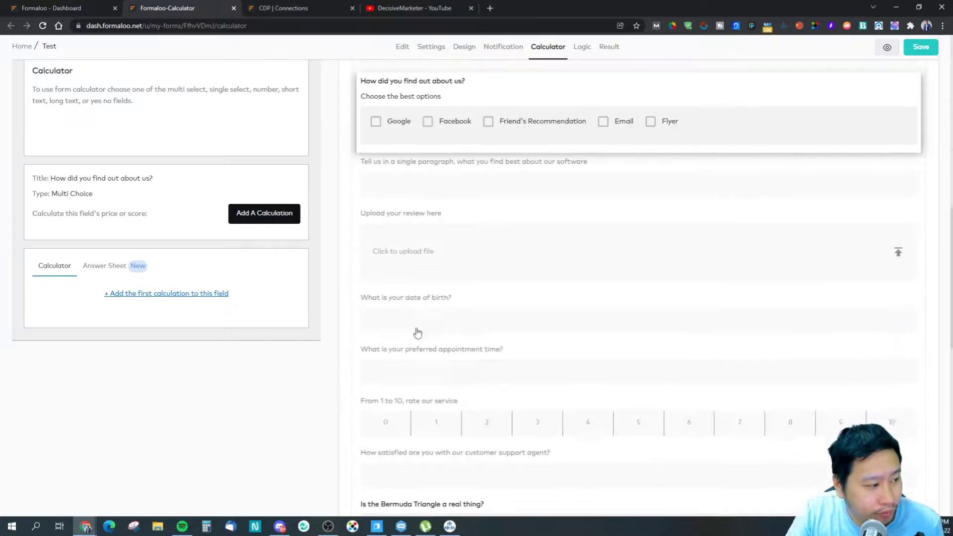
scroll(354, 358, up, 1)
scroll(140, 283, up, 8)
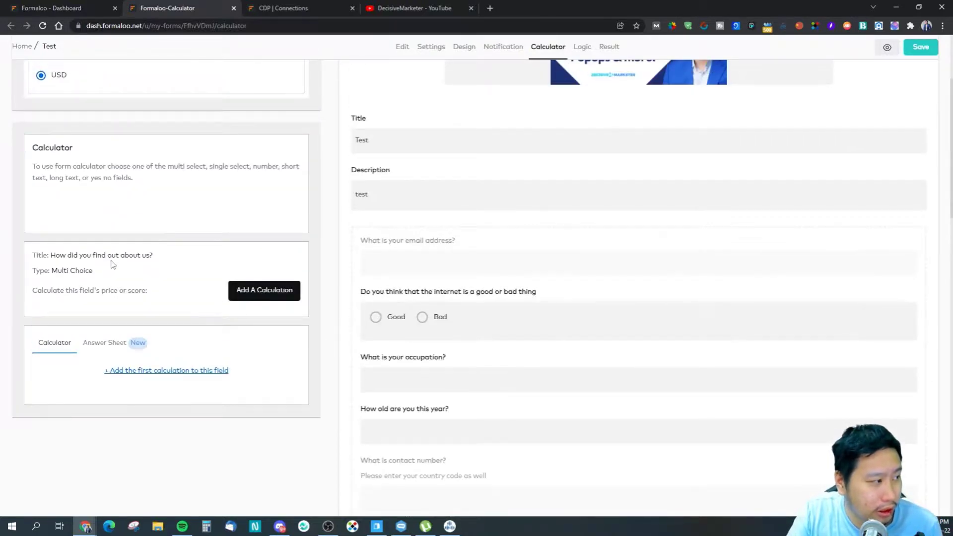
scroll(432, 338, down, 10)
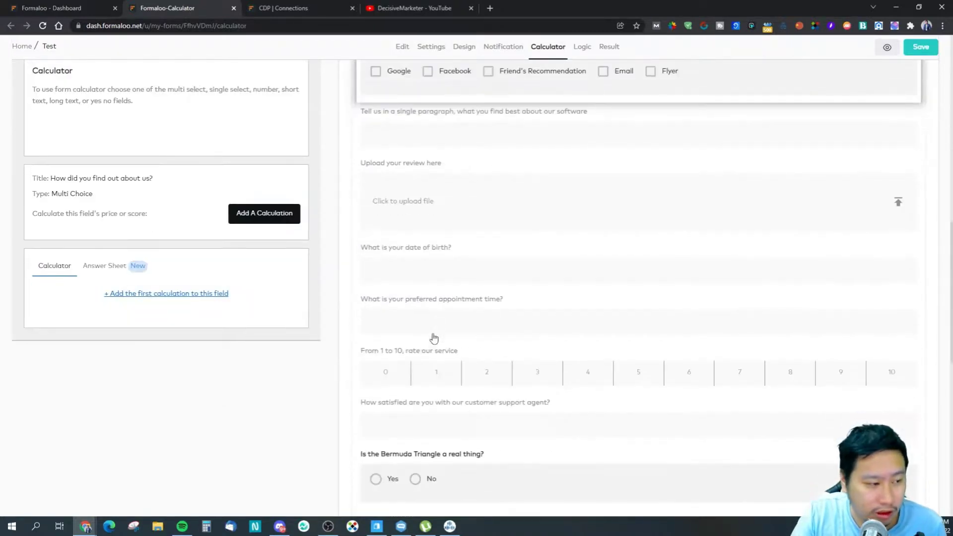
scroll(434, 338, up, 1)
scroll(434, 338, up, 10)
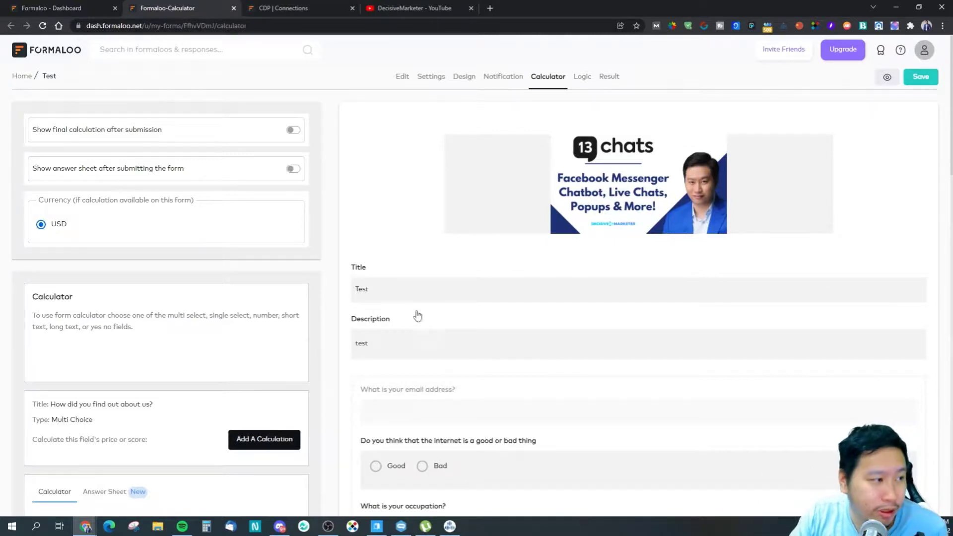
click(74, 8)
click(208, 13)
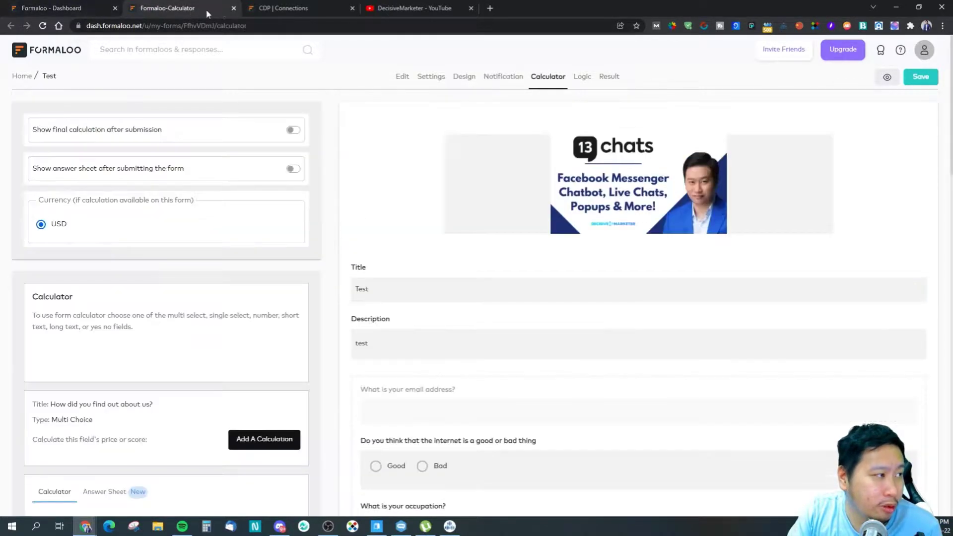
click(233, 8)
Step: Leave the calculator page, check the Test form's results, and save the form
click(527, 85)
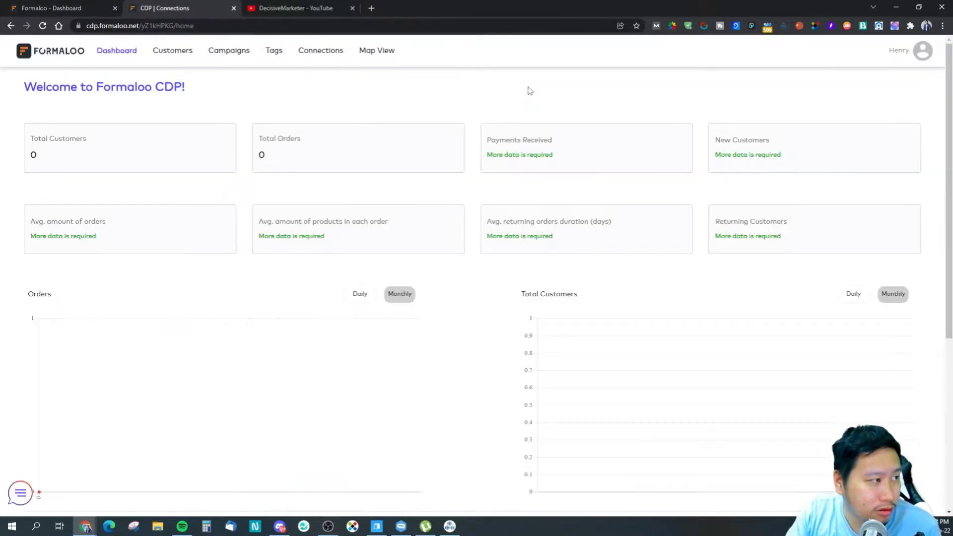
click(37, 6)
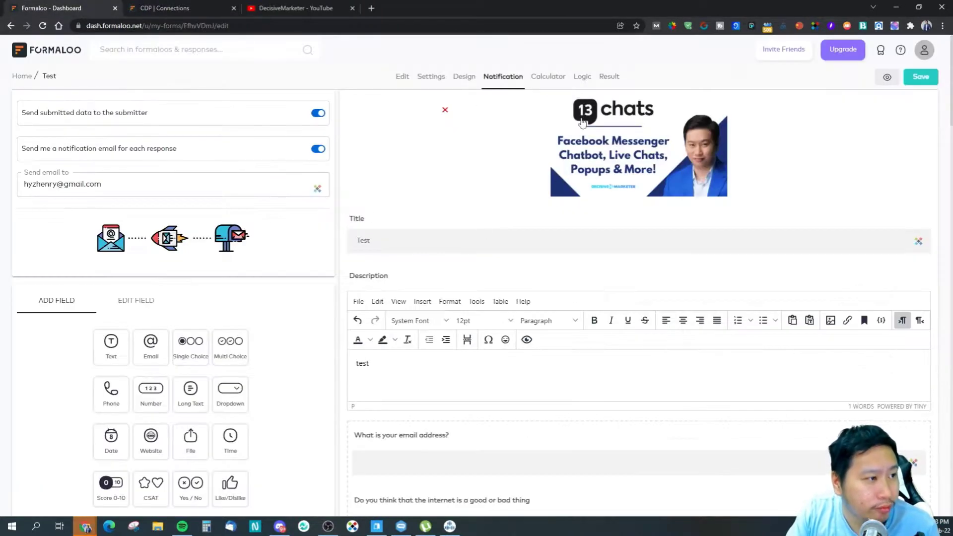
click(609, 79)
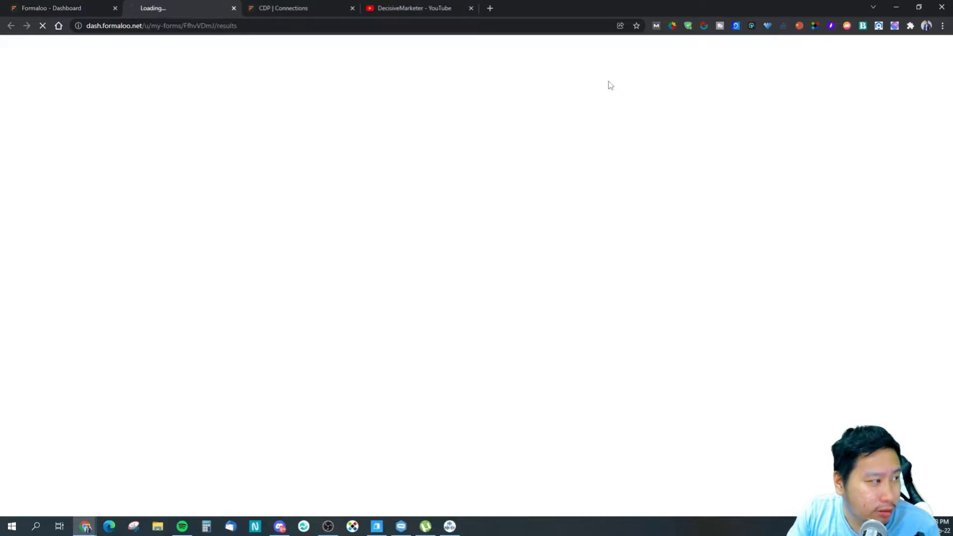
click(58, 6)
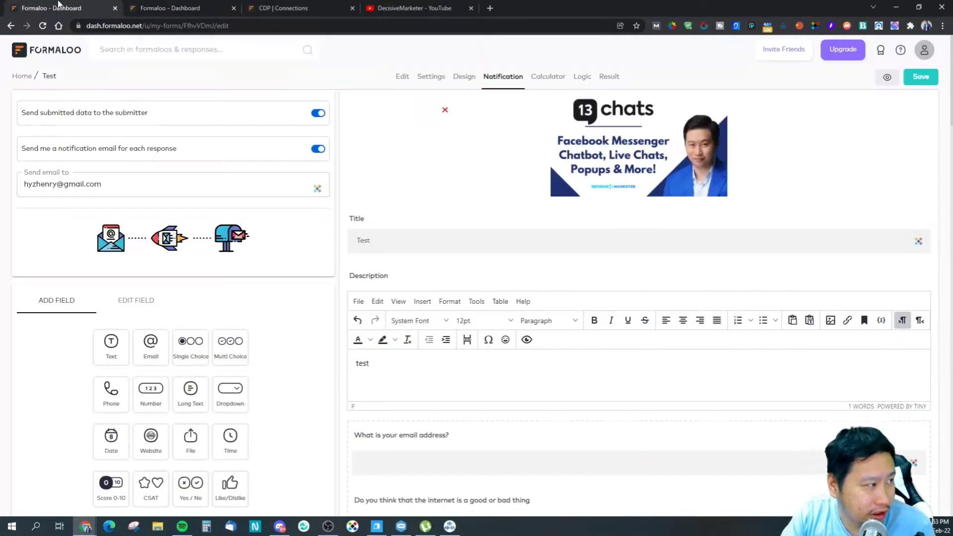
click(907, 82)
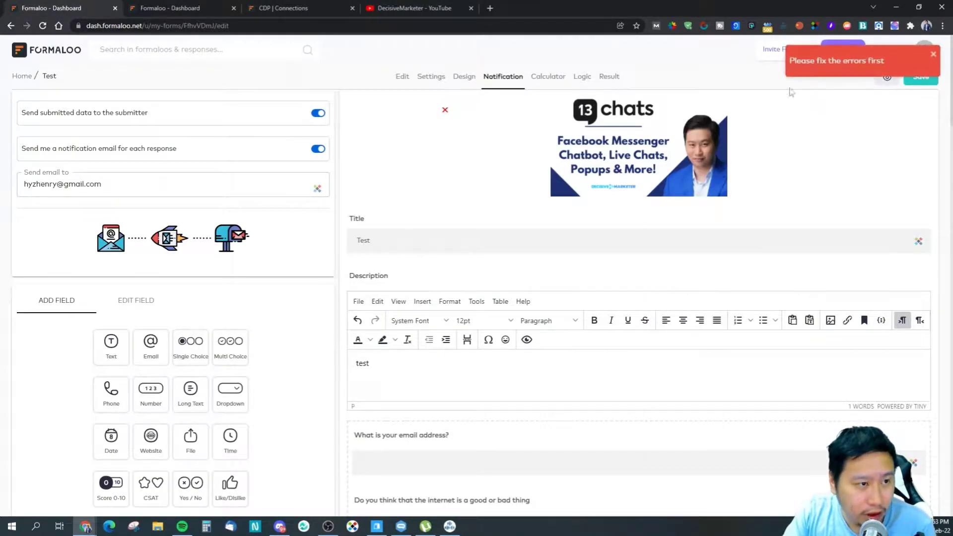
Step: Delete the hidden Test field and copy the form's share link
scroll(857, 186, down, 15)
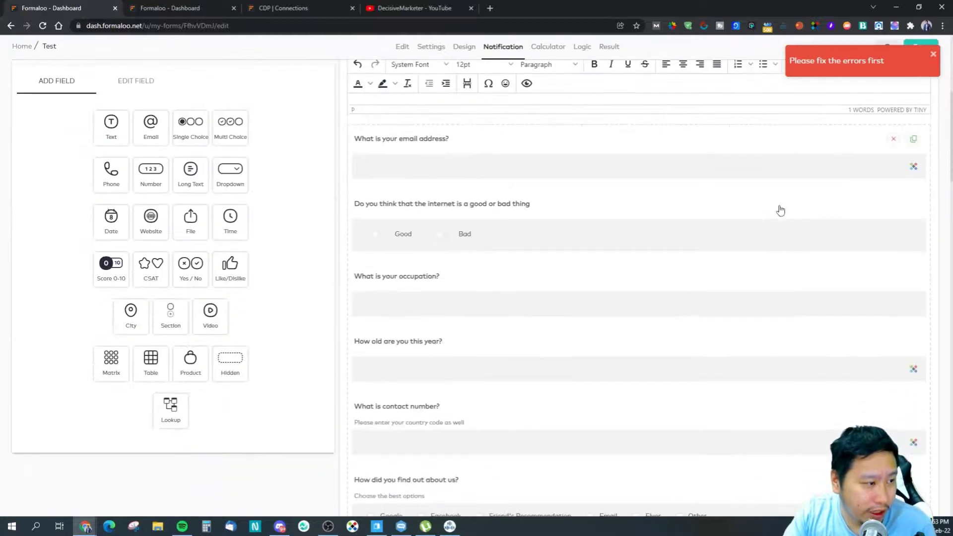
scroll(660, 253, down, 15)
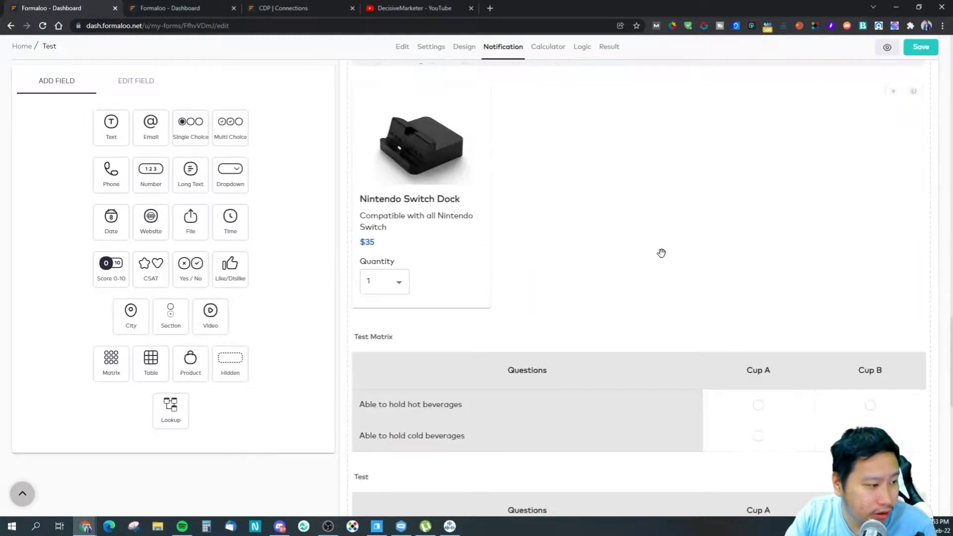
click(420, 193)
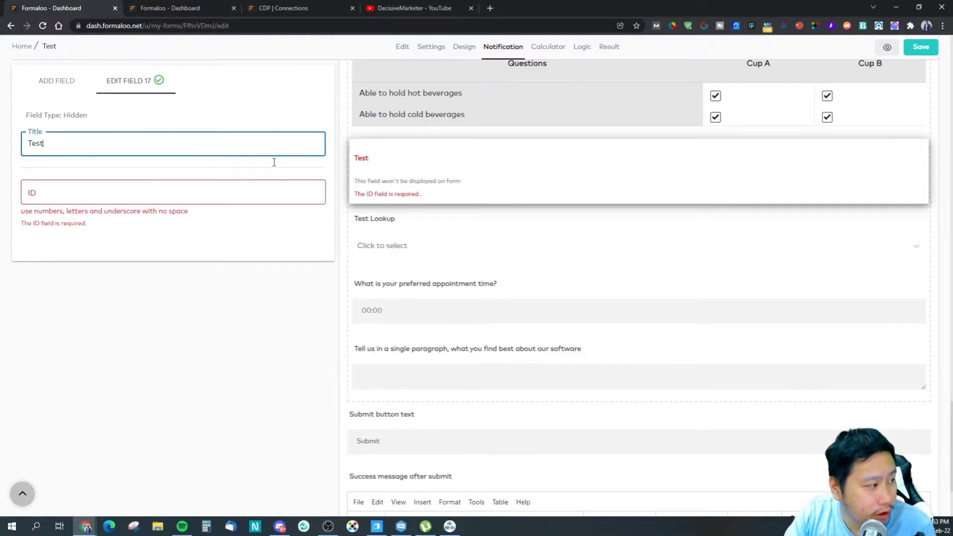
click(894, 151)
click(654, 179)
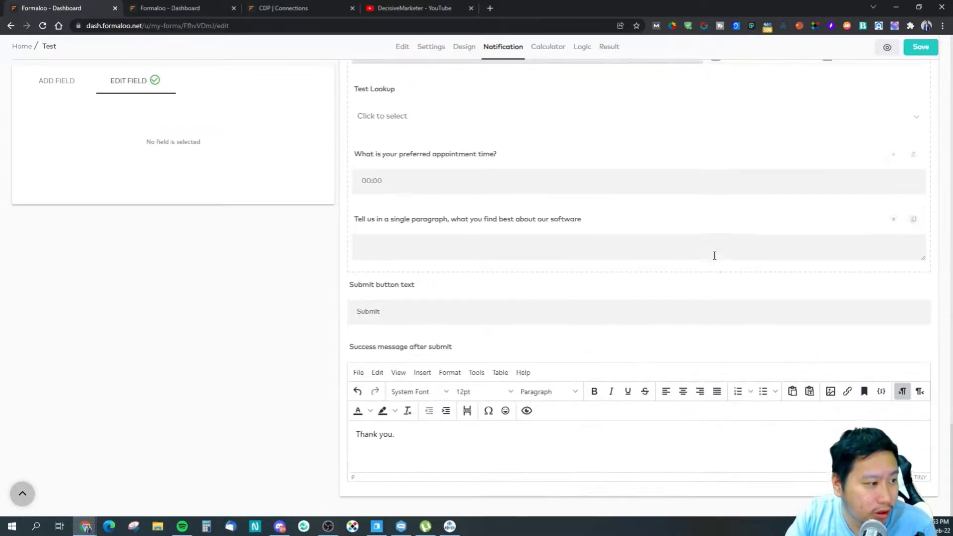
scroll(715, 255, up, 8)
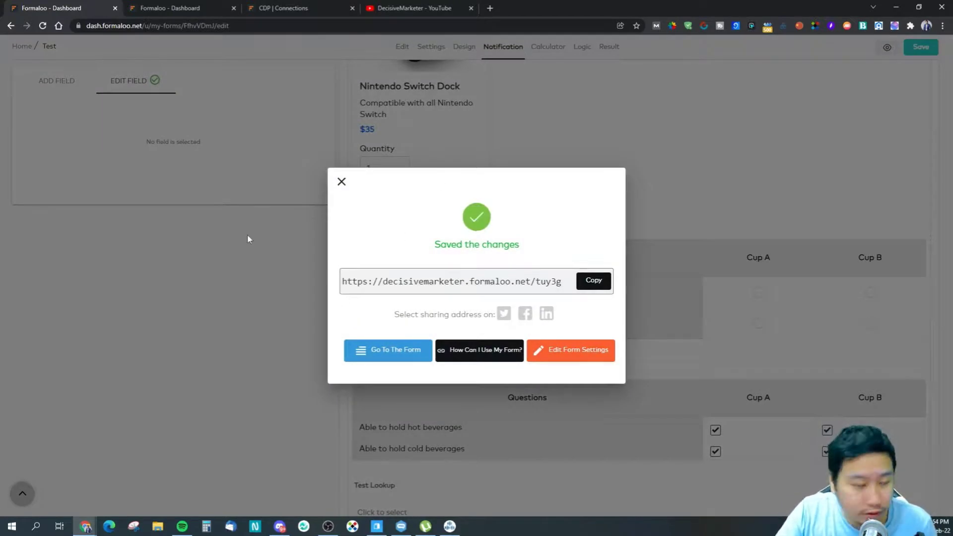
click(596, 282)
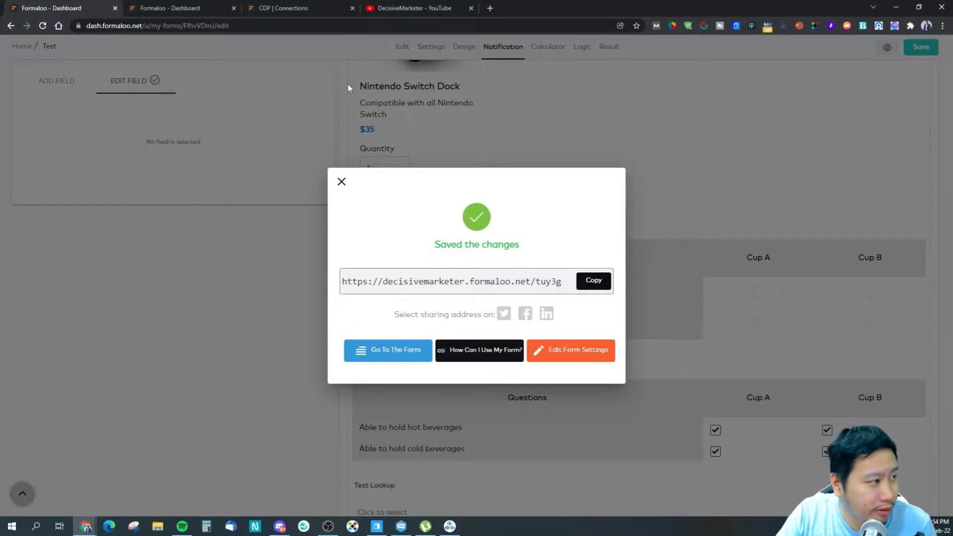
Step: Load the published form from the copied link in another tab and start it
click(437, 8)
click(378, 26)
key(ctrl+v)
key(Return)
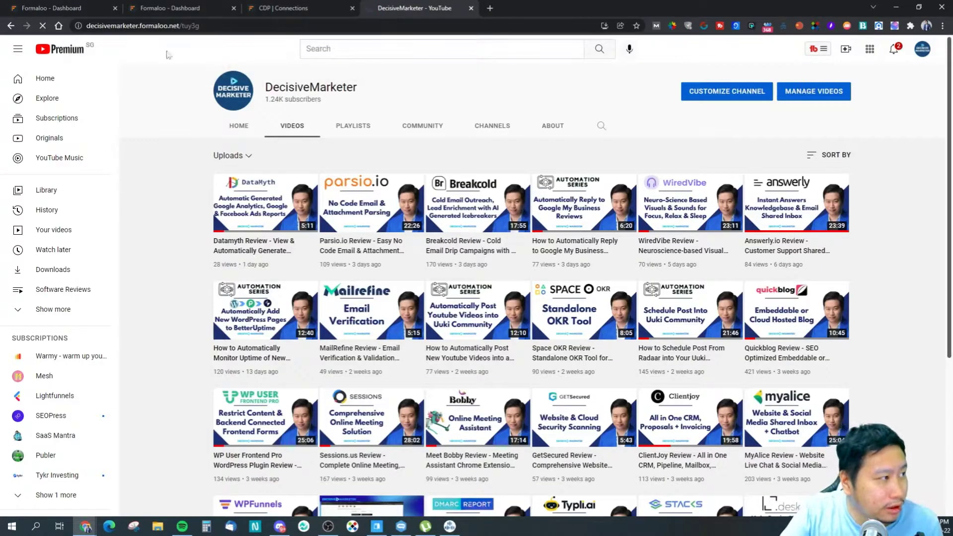
right_click(317, 88)
click(170, 139)
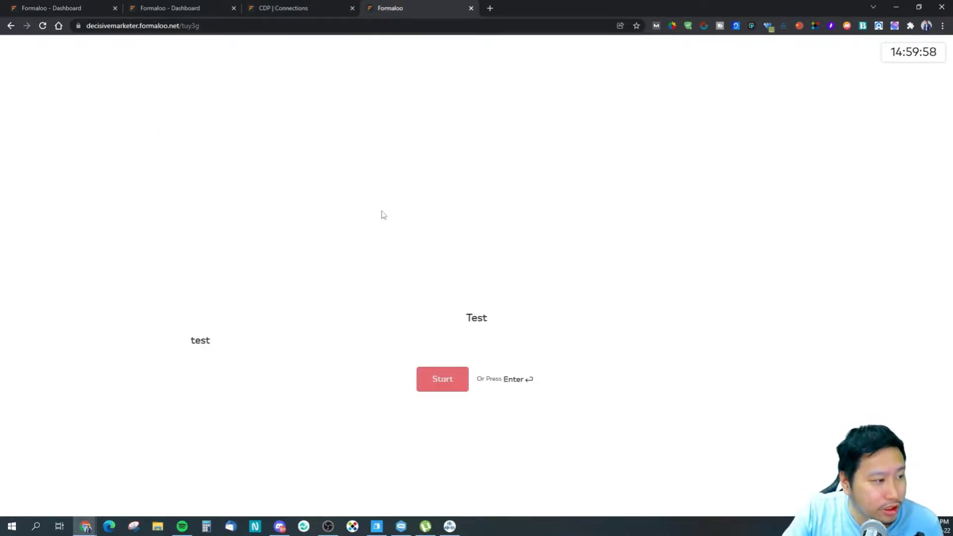
click(432, 379)
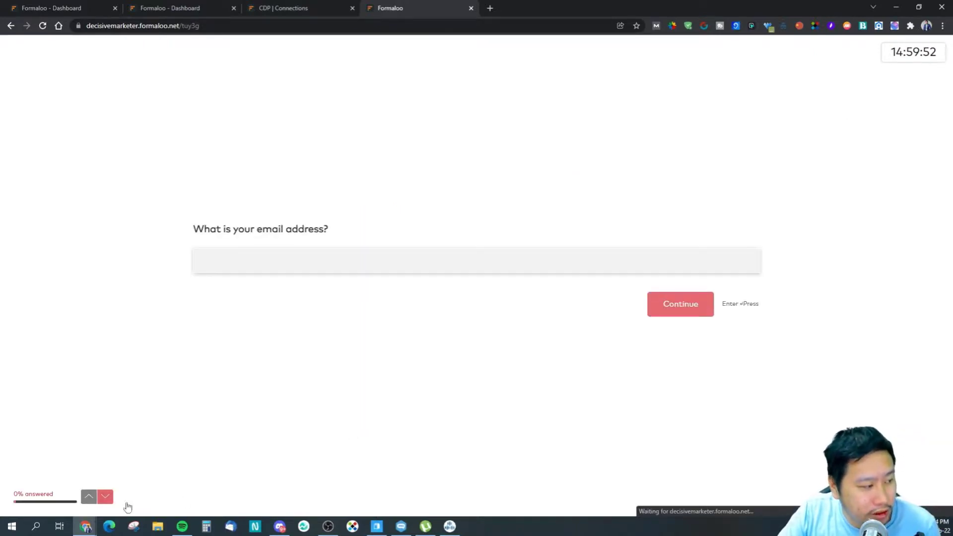
Step: Skip the email, answer Good for internet, occupation 'rugpd' and age 9
click(106, 498)
click(107, 499)
click(92, 499)
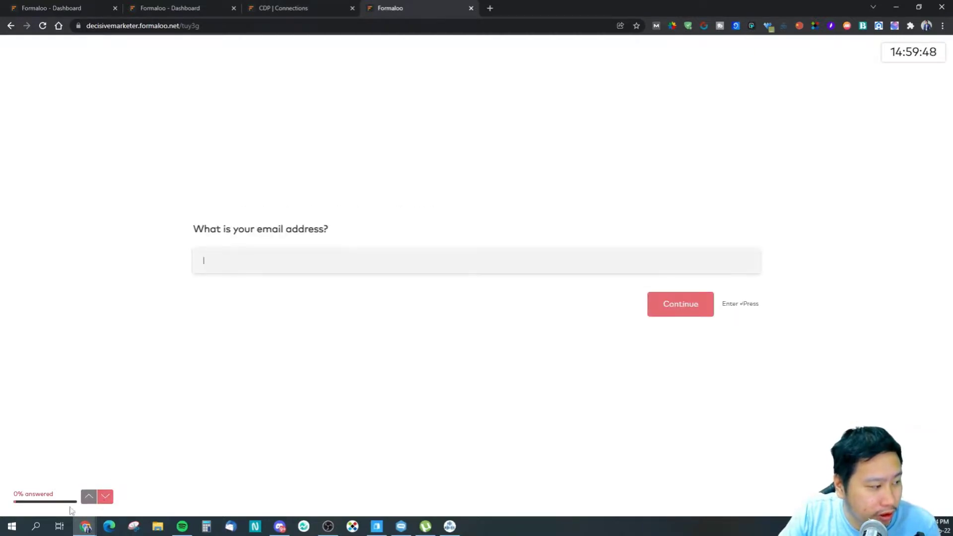
click(673, 311)
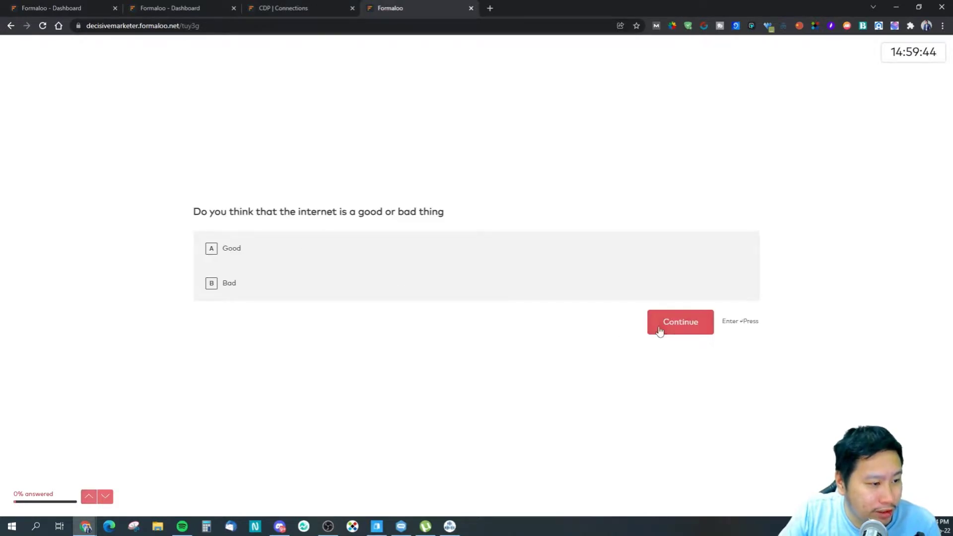
click(240, 254)
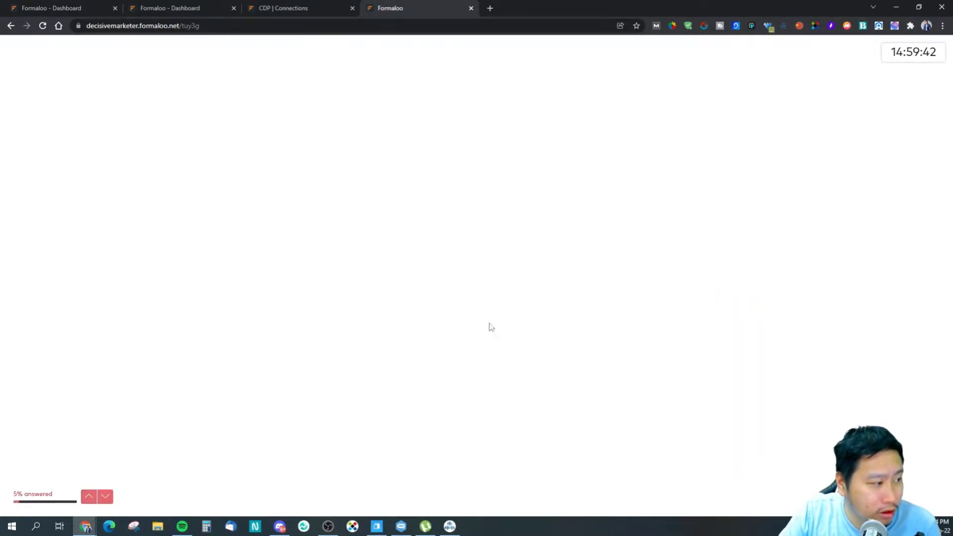
text(rugpd)
click(675, 305)
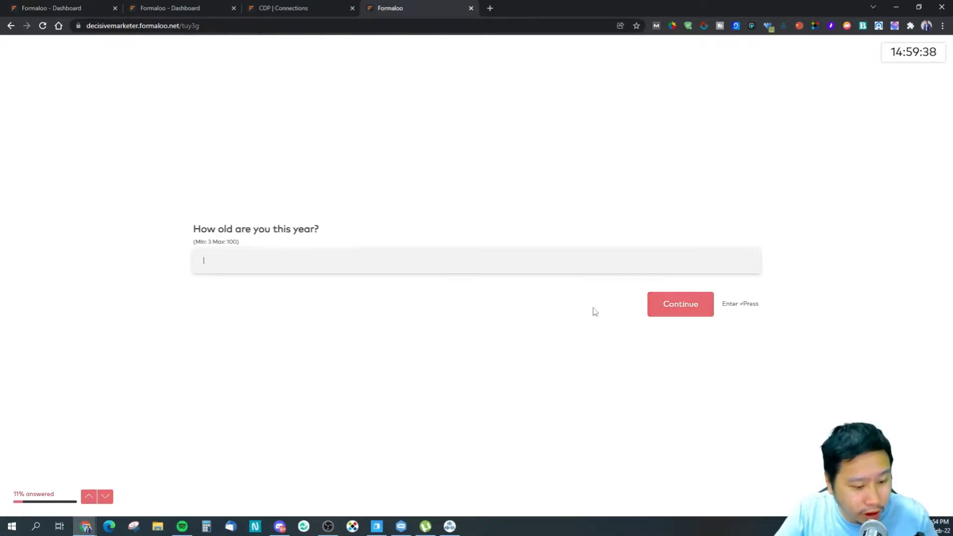
text(9)
click(659, 308)
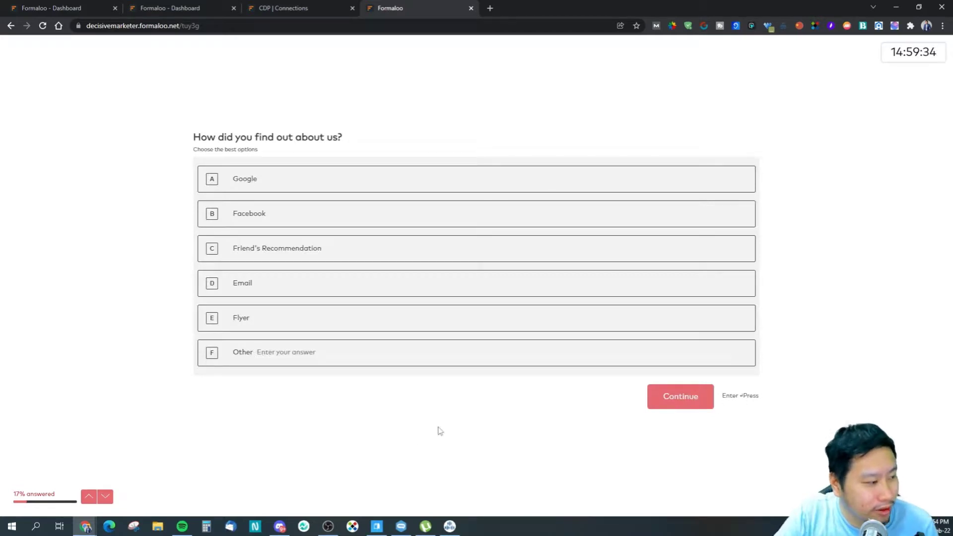
click(104, 495)
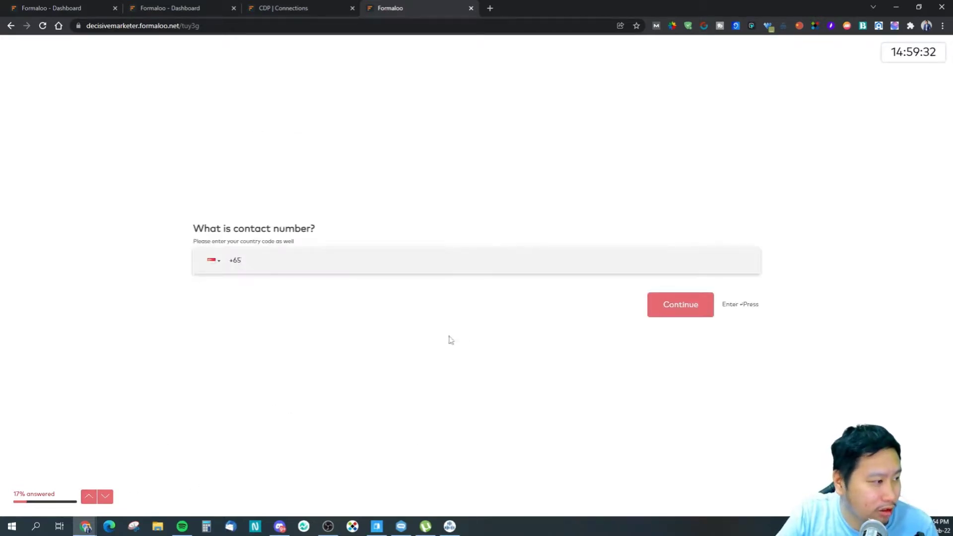
Step: Keep Singapore +65 for the phone and select Google, Facebook and Friend's Recommendation
click(214, 260)
scroll(248, 357, down, 5)
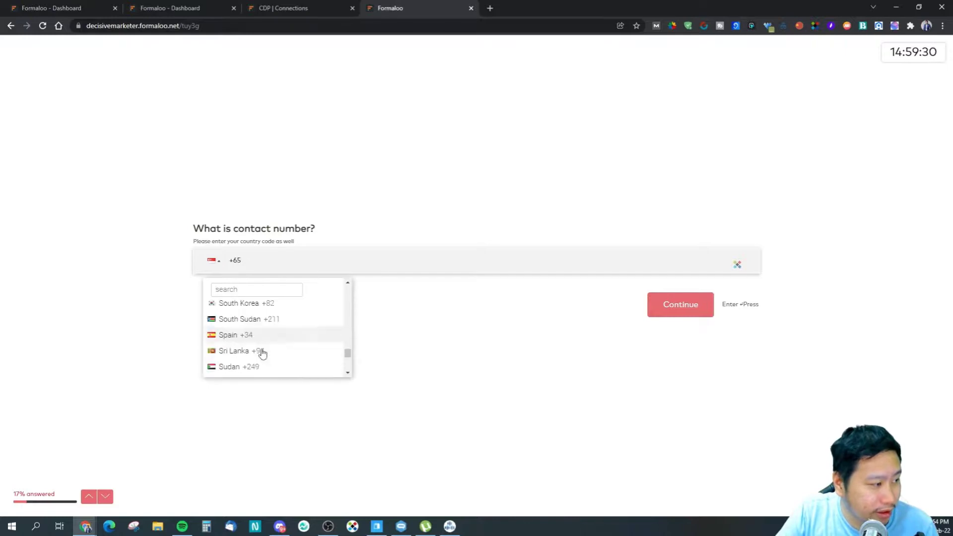
scroll(268, 357, up, 10)
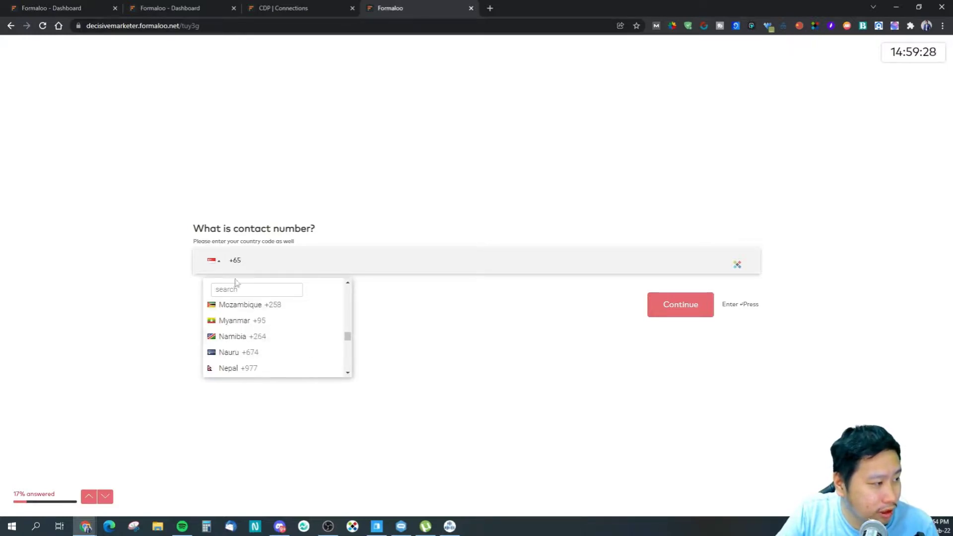
click(474, 367)
click(700, 311)
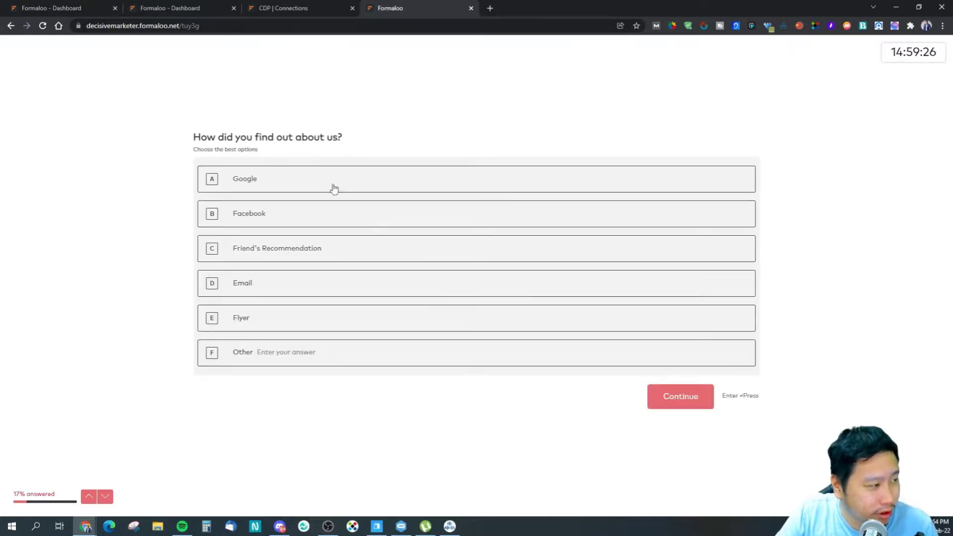
click(301, 191)
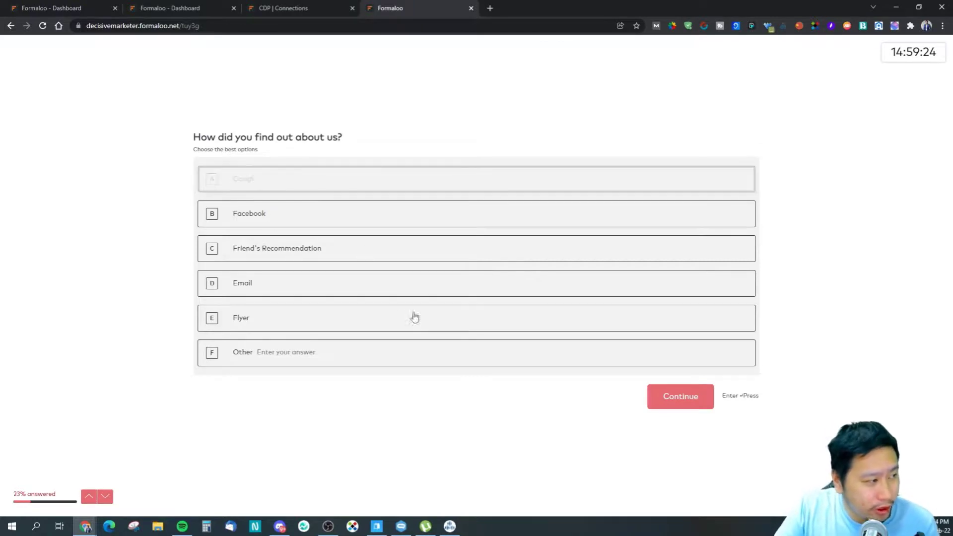
click(336, 227)
click(334, 252)
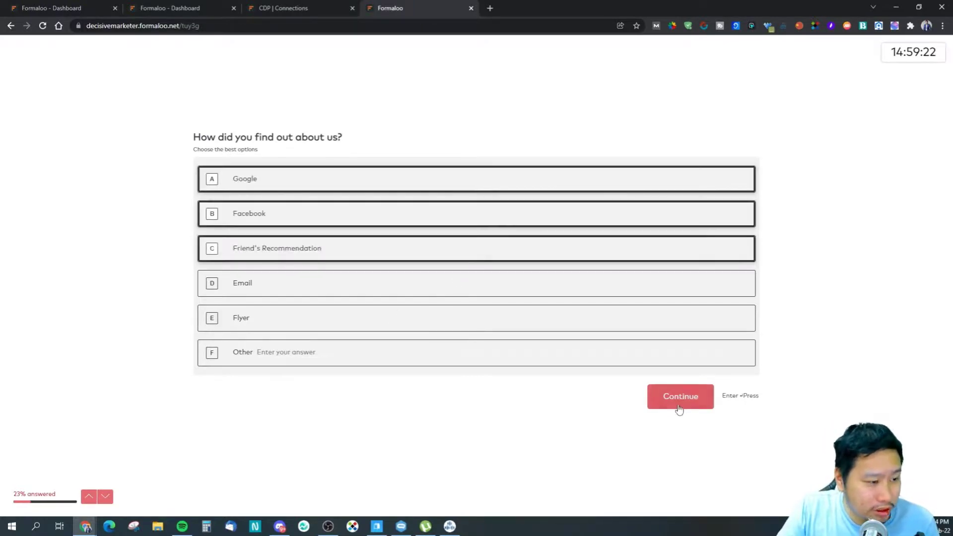
click(679, 404)
Step: Upload the handshake image for the review and set birth date to 1 February 2022
click(329, 272)
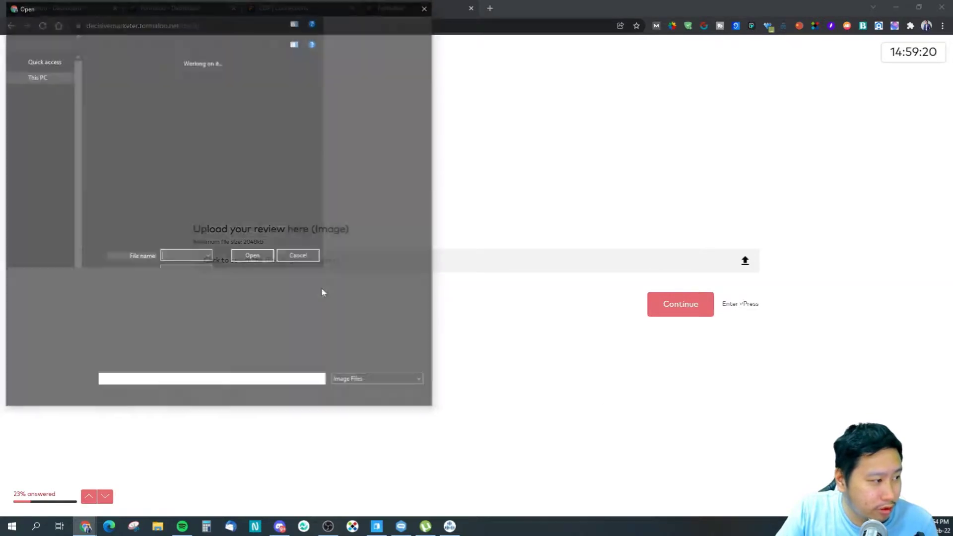
click(405, 398)
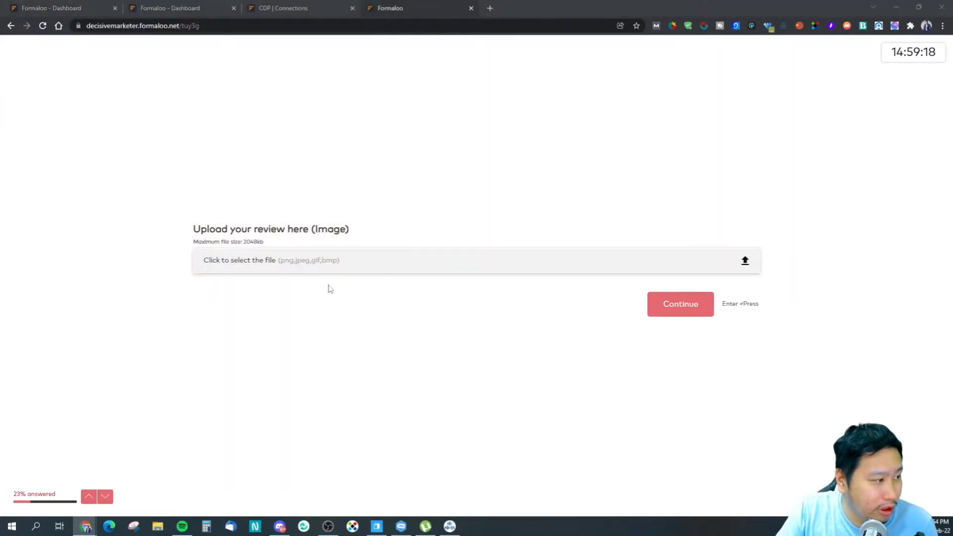
click(328, 268)
scroll(301, 267, down, 5)
click(340, 258)
click(355, 397)
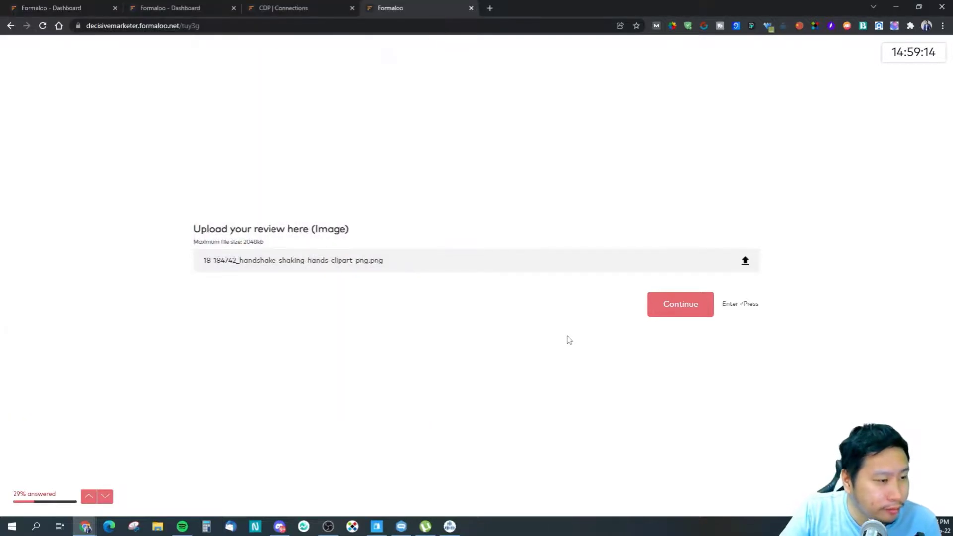
click(665, 313)
click(222, 270)
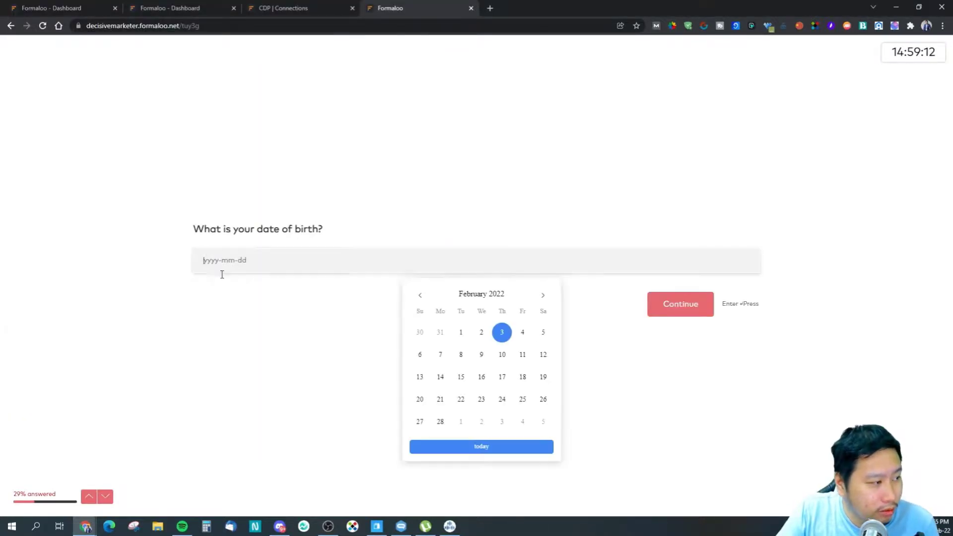
click(461, 333)
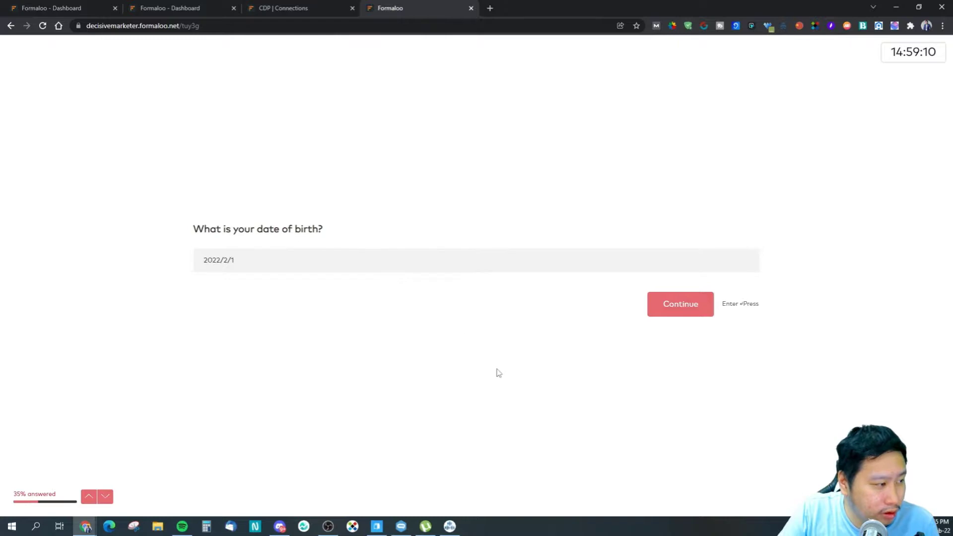
key(Return)
Step: Rate the service 7, answer Yes to Bermuda Triangle, and rate customer support Neutral
click(558, 268)
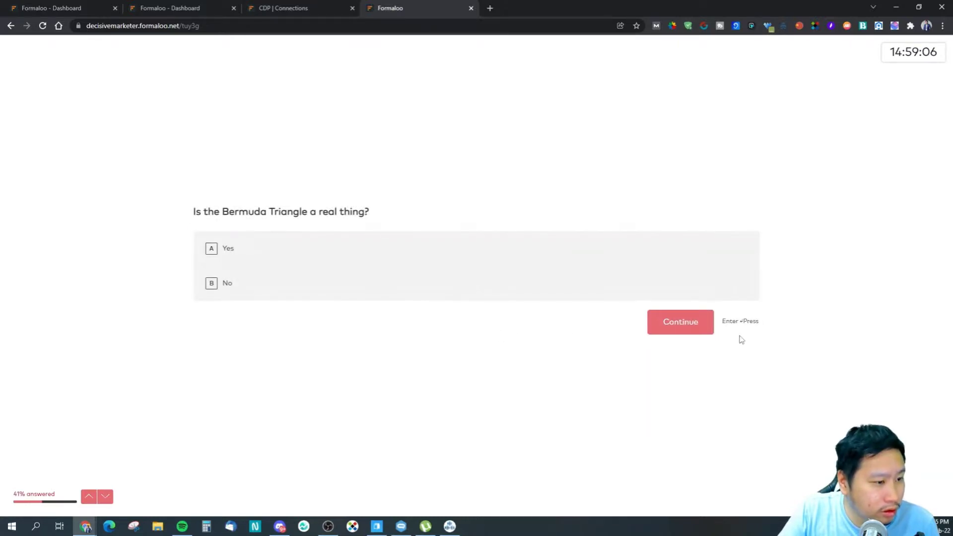
click(352, 253)
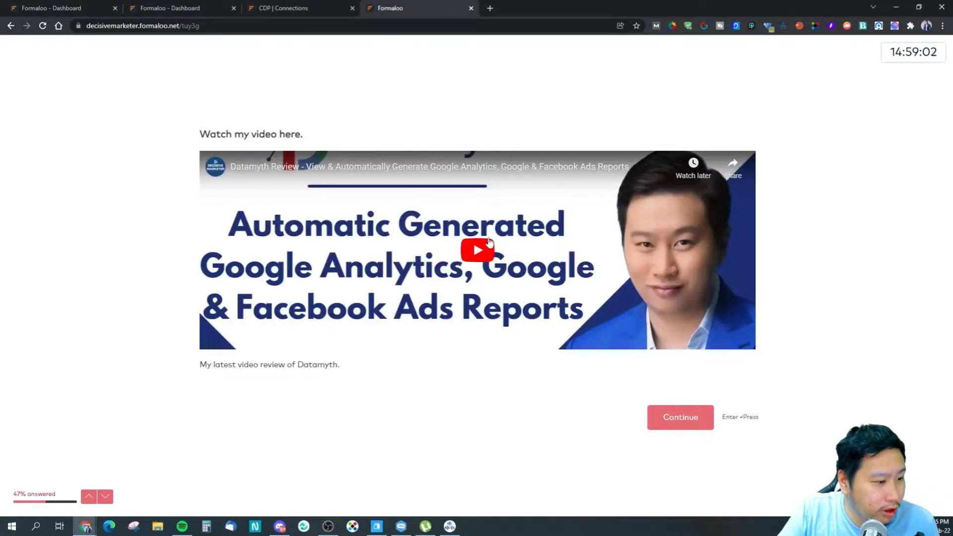
click(670, 416)
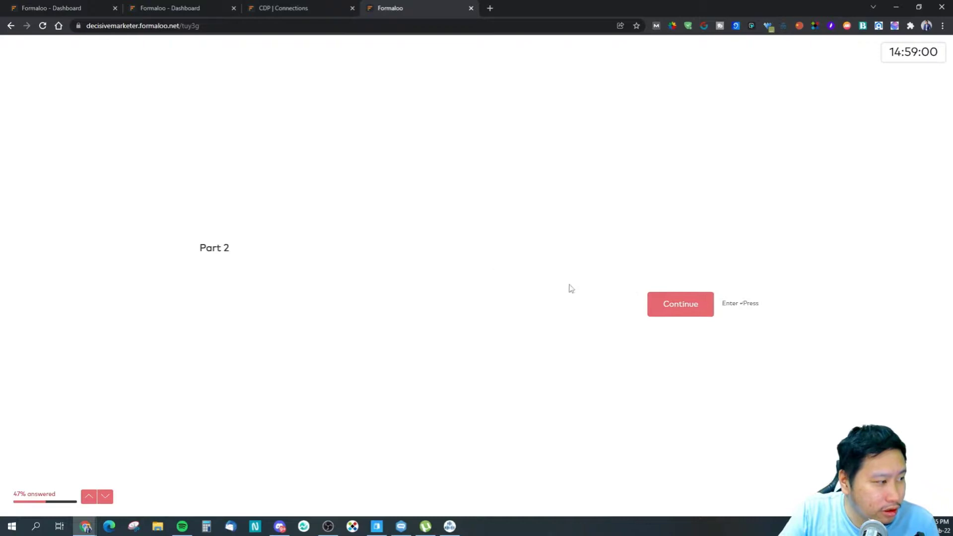
drag(199, 250, 251, 258)
click(251, 258)
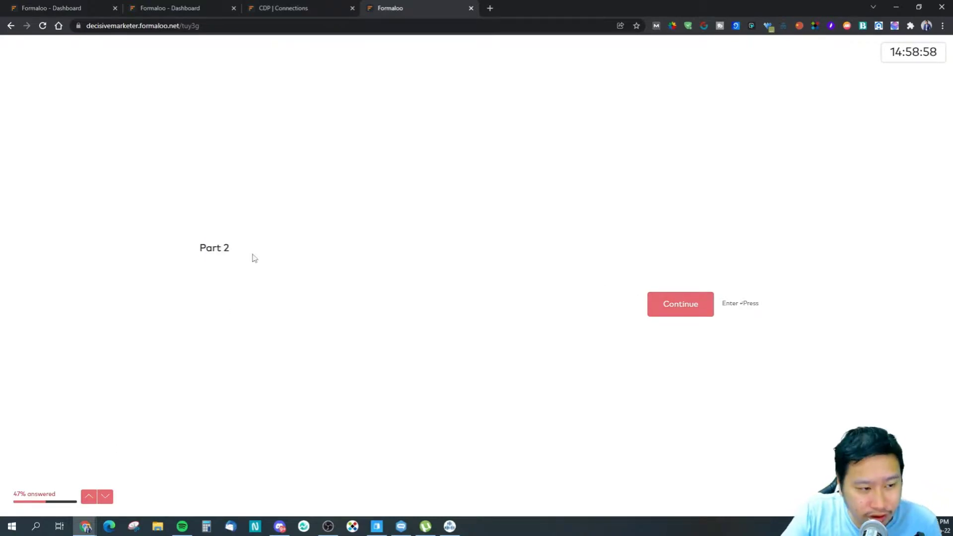
click(653, 308)
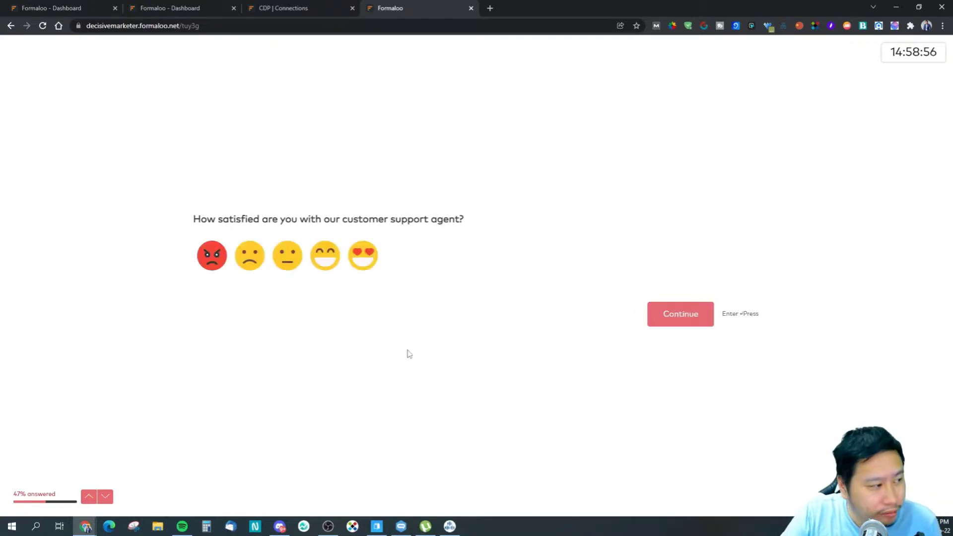
click(288, 258)
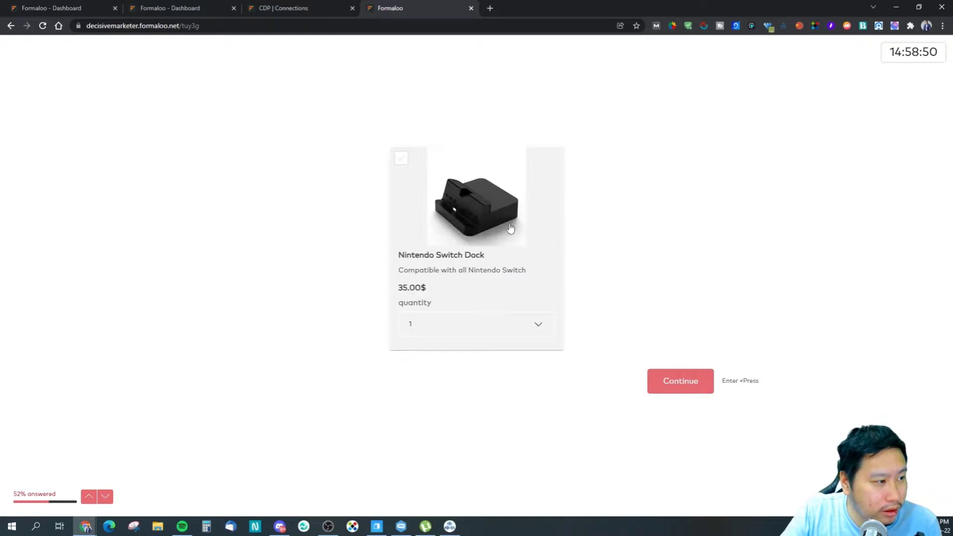
Step: Enlarge and browse both Nintendo Switch Dock product photos
click(453, 223)
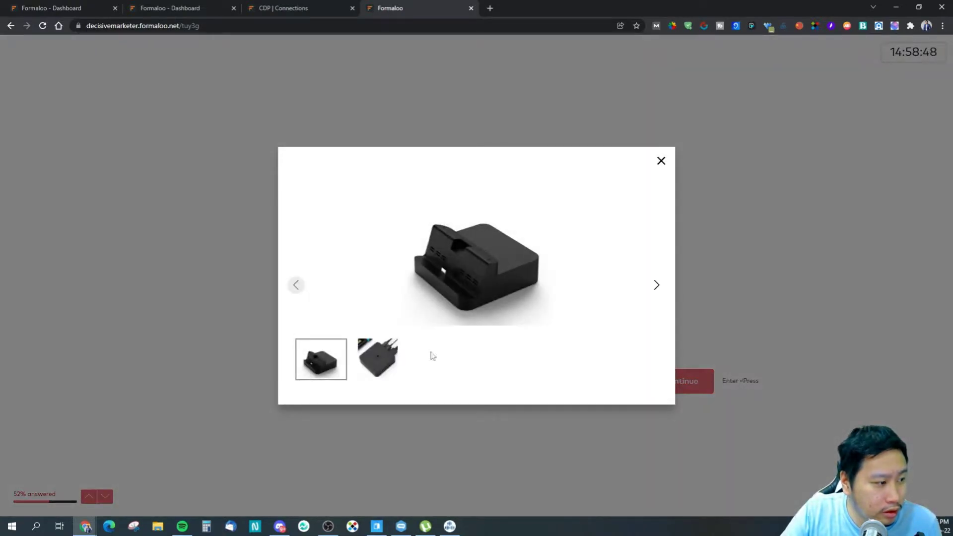
click(383, 351)
click(660, 161)
click(484, 226)
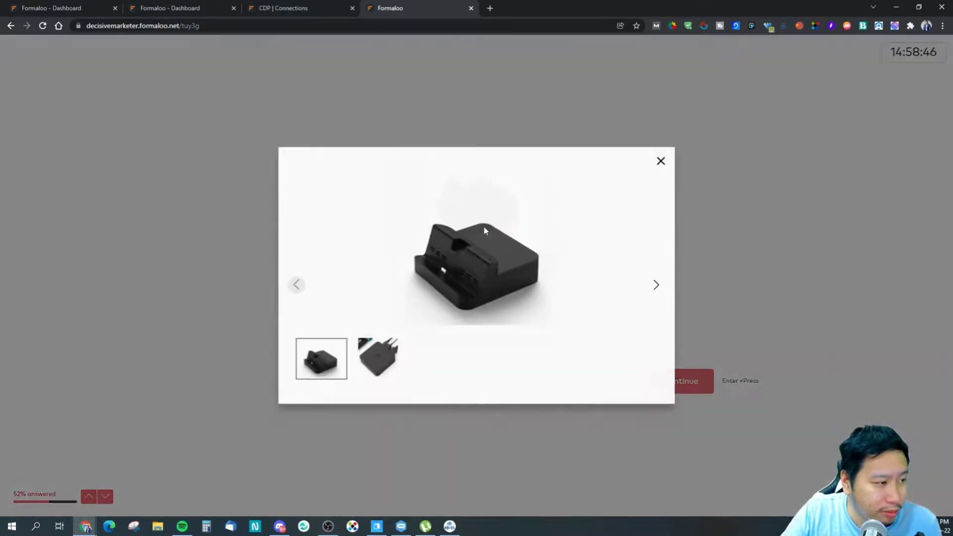
click(375, 361)
click(324, 360)
click(365, 374)
click(661, 161)
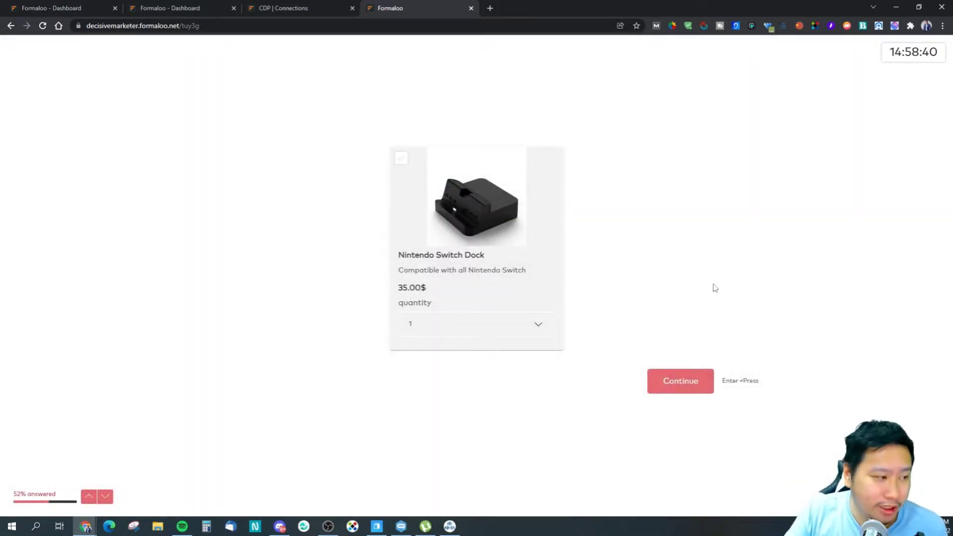
Step: Check the dock's quantity choices and its 35.00$ price
click(521, 334)
click(672, 251)
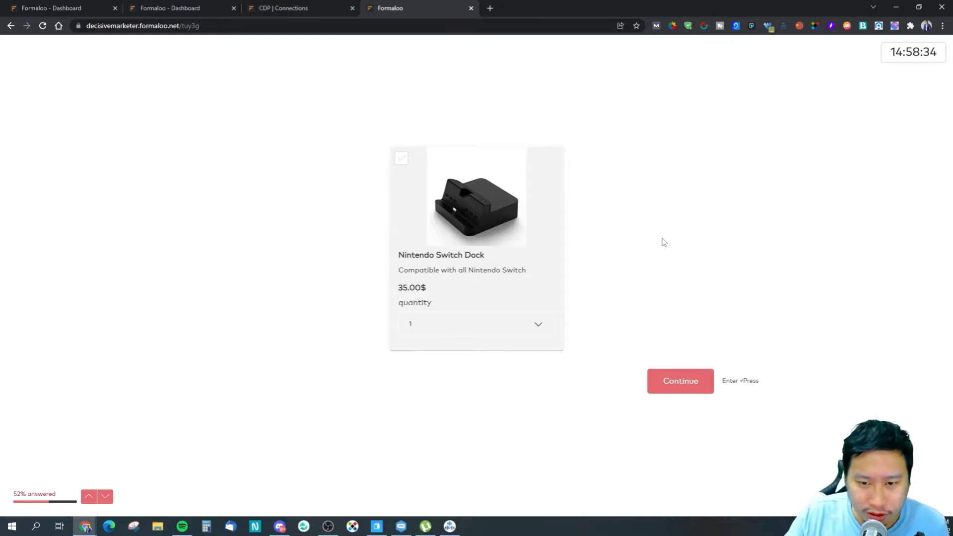
drag(426, 293, 397, 294)
click(424, 291)
click(420, 294)
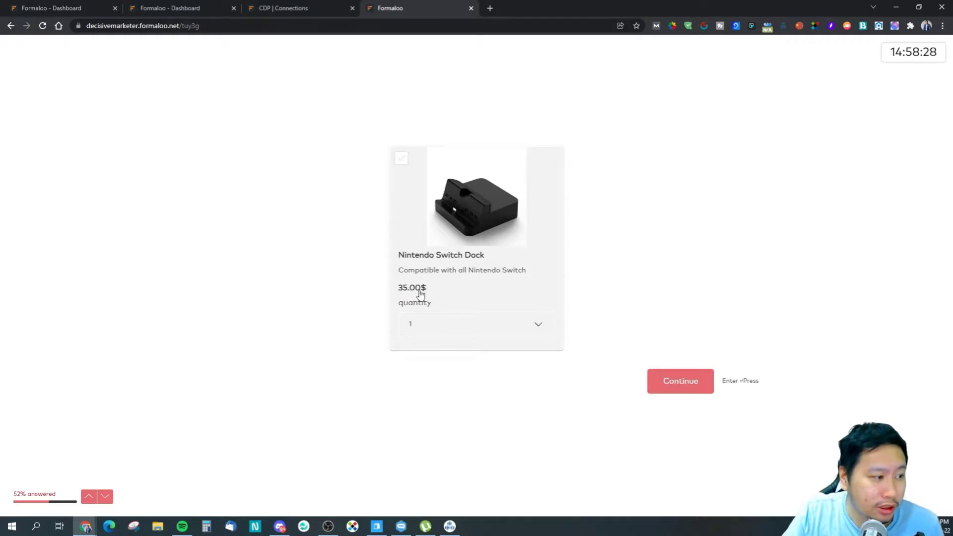
click(425, 294)
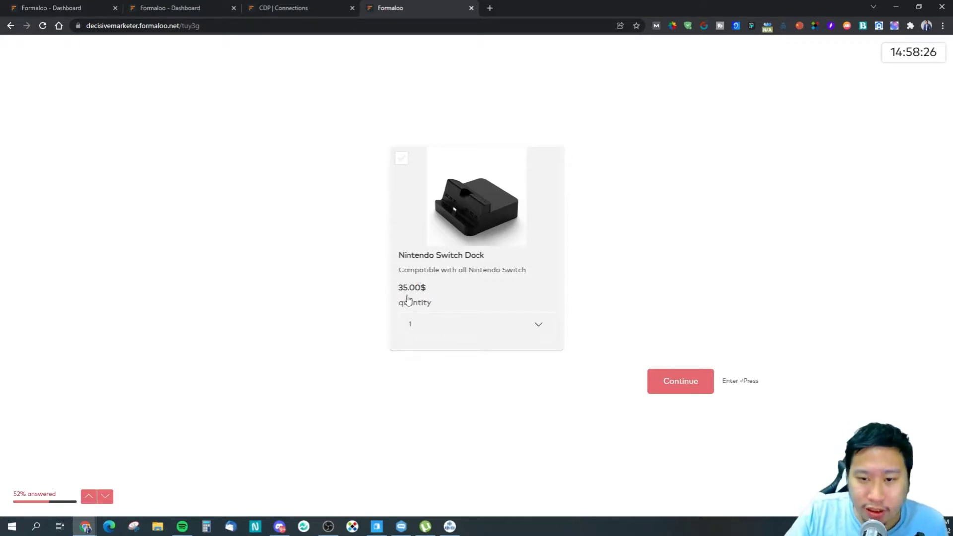
Step: Keep dock quantity 1, continue, and choose Cup A for hot and cold beverages
click(465, 323)
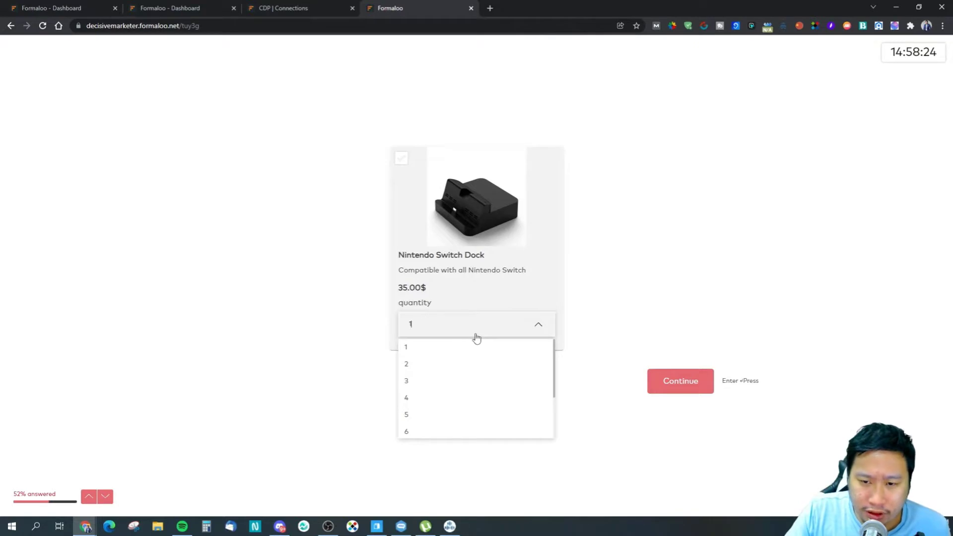
click(536, 324)
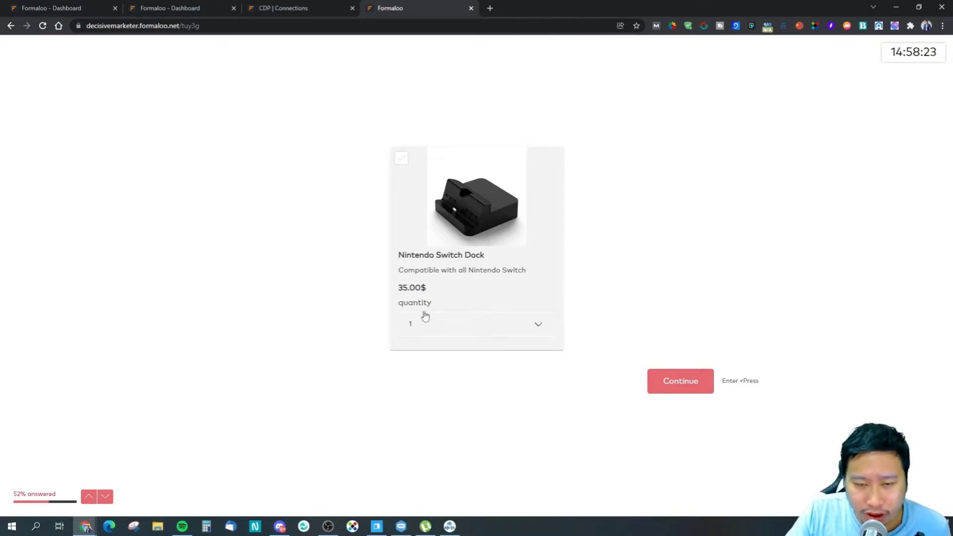
click(454, 328)
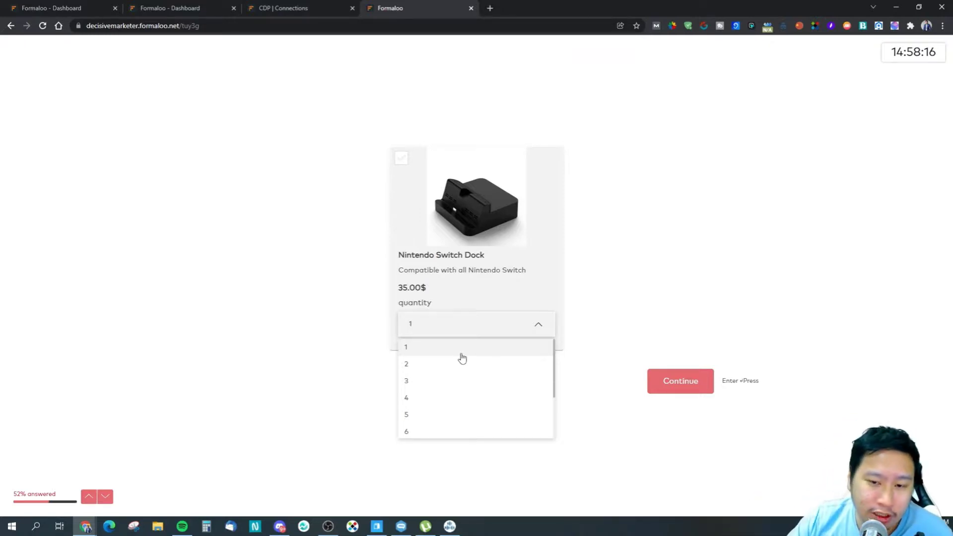
scroll(457, 378, down, 2)
click(468, 391)
click(663, 385)
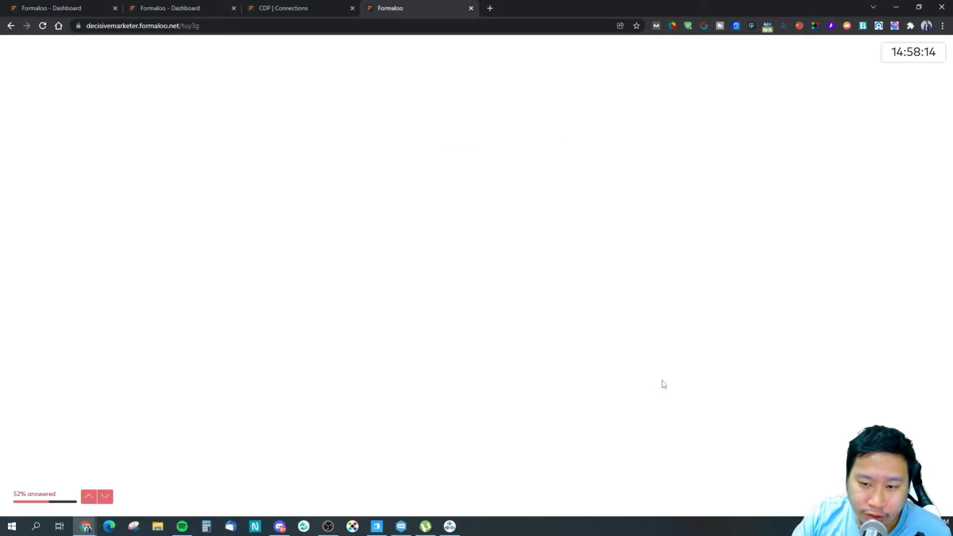
click(594, 267)
click(595, 288)
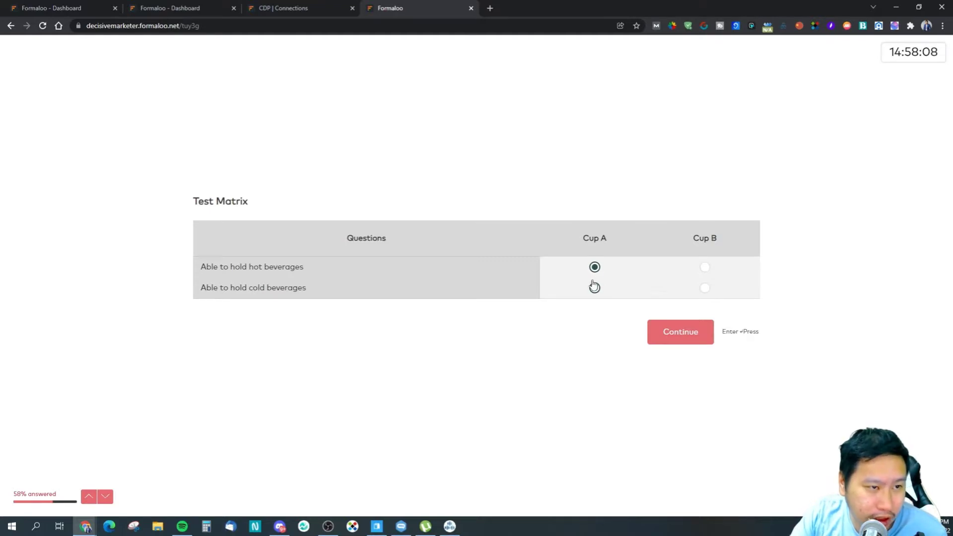
Step: Tick Cup A for hot beverages, then open 'Explore Formaloo (Sample) - Copy' from Test Lookup
click(658, 334)
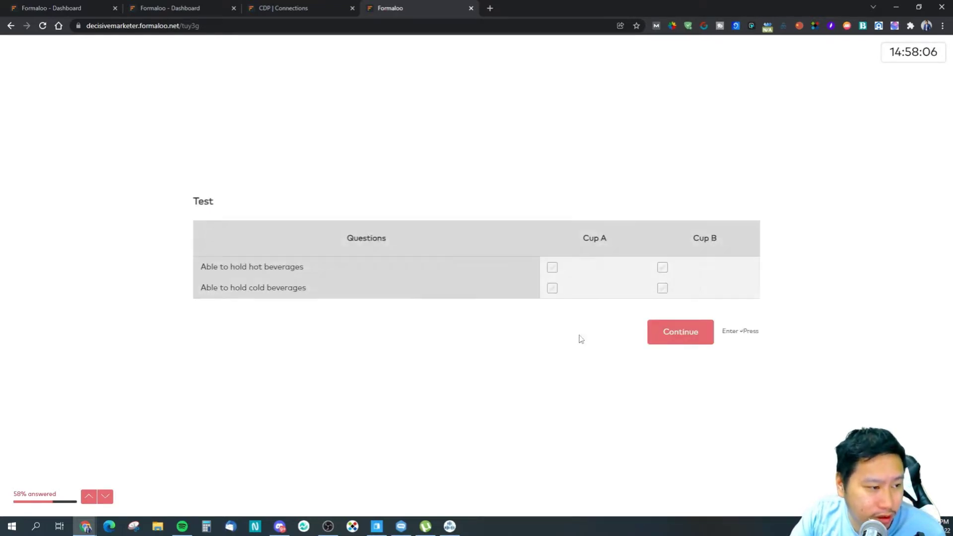
click(552, 268)
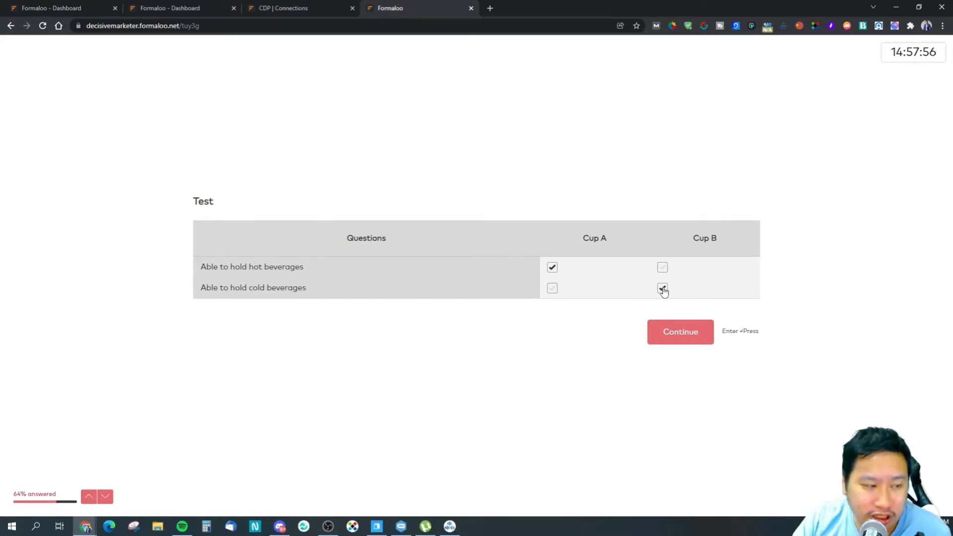
click(681, 343)
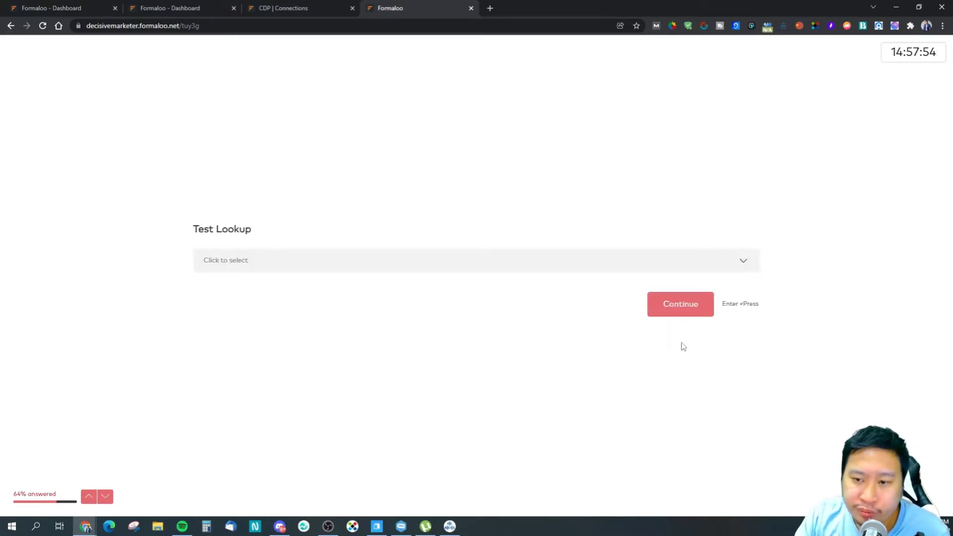
click(437, 269)
click(364, 269)
click(346, 268)
click(345, 266)
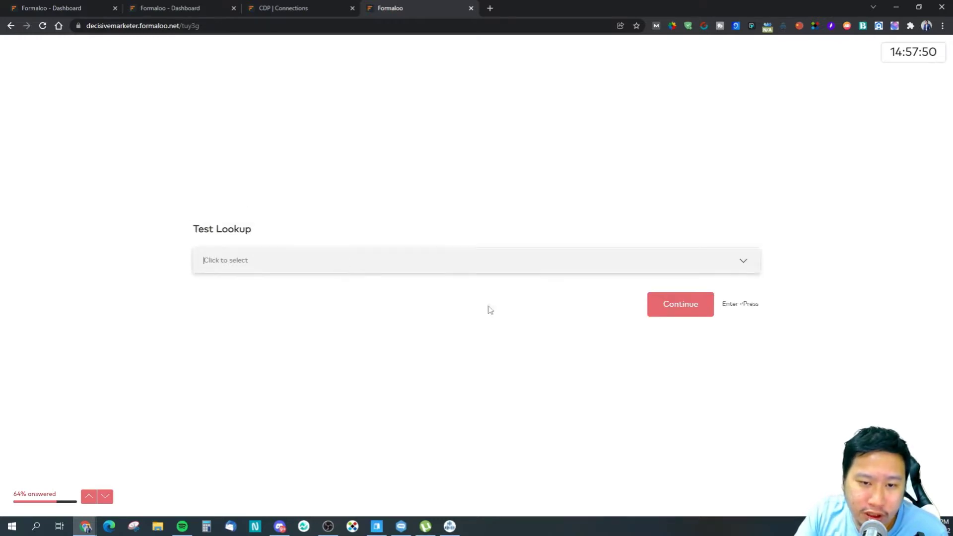
click(481, 272)
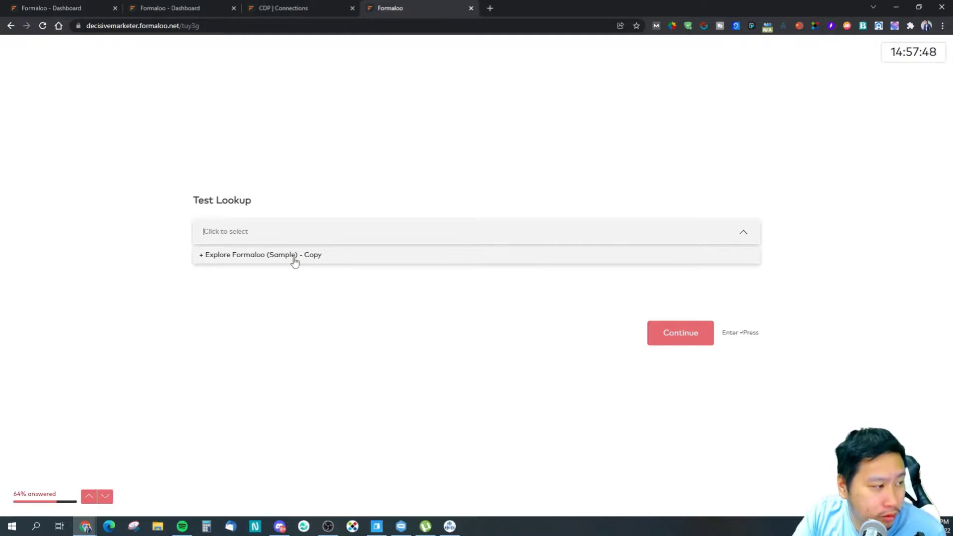
click(294, 262)
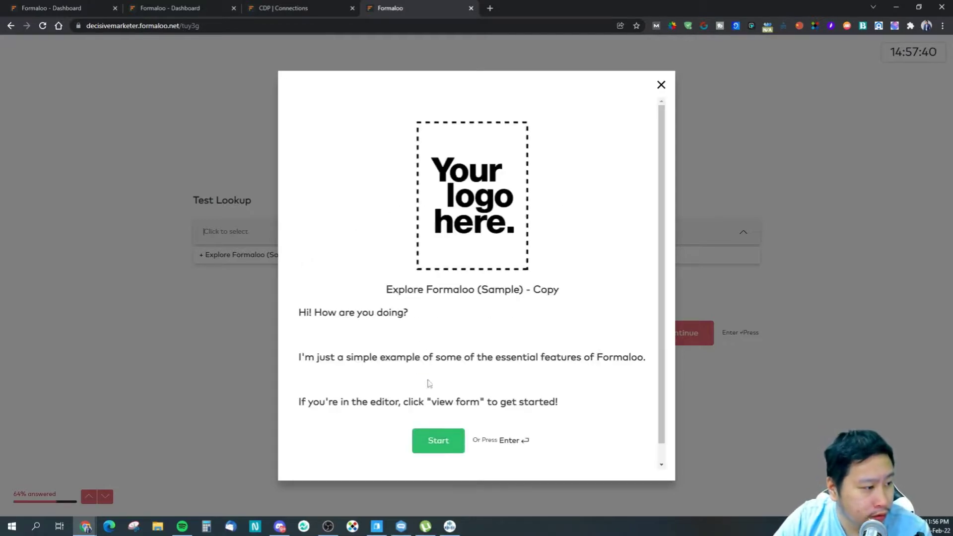
Step: Go through the sample form, choosing 'Show me some tutorials', then close it
click(435, 439)
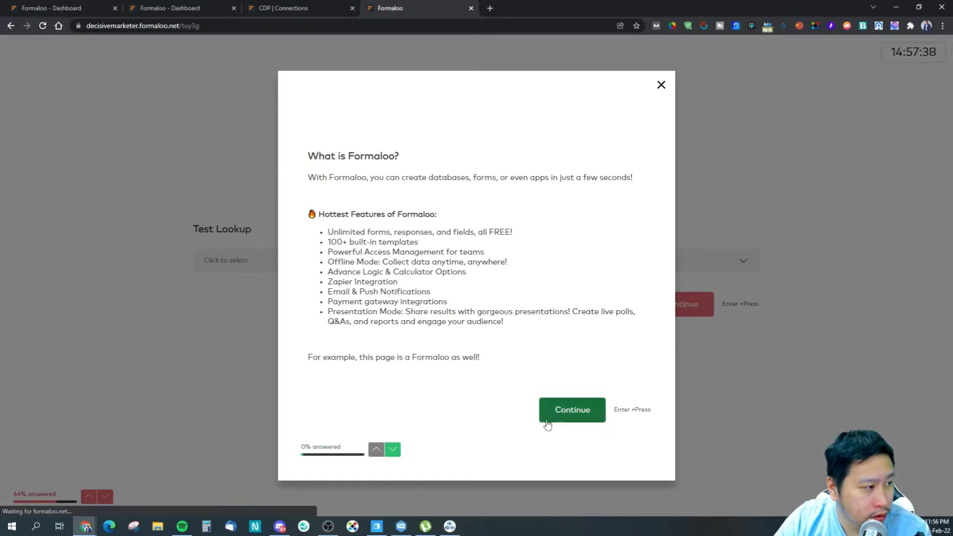
click(558, 418)
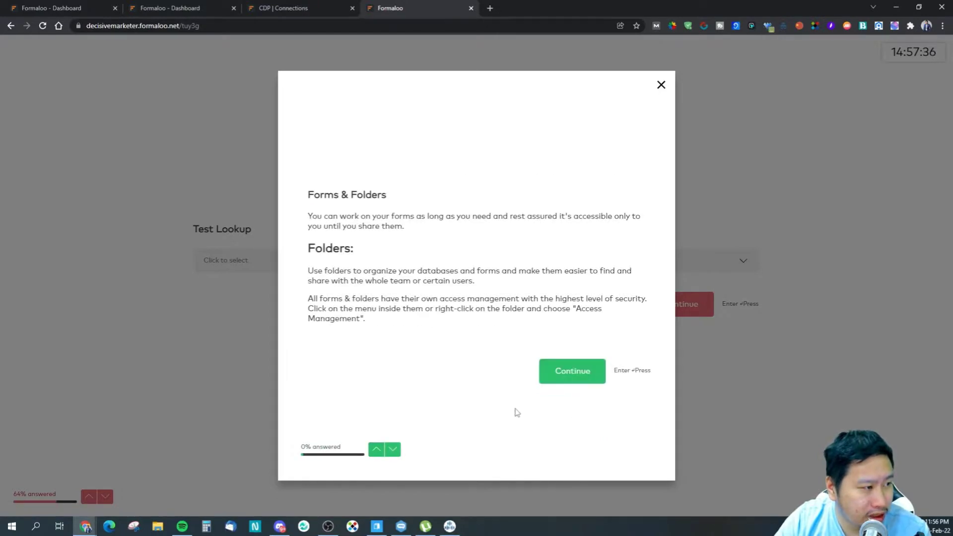
click(561, 376)
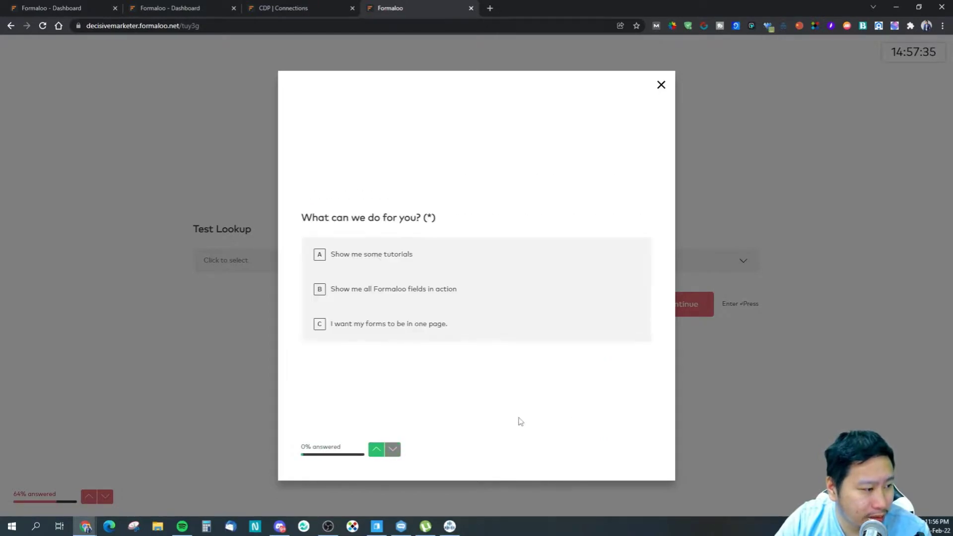
click(428, 245)
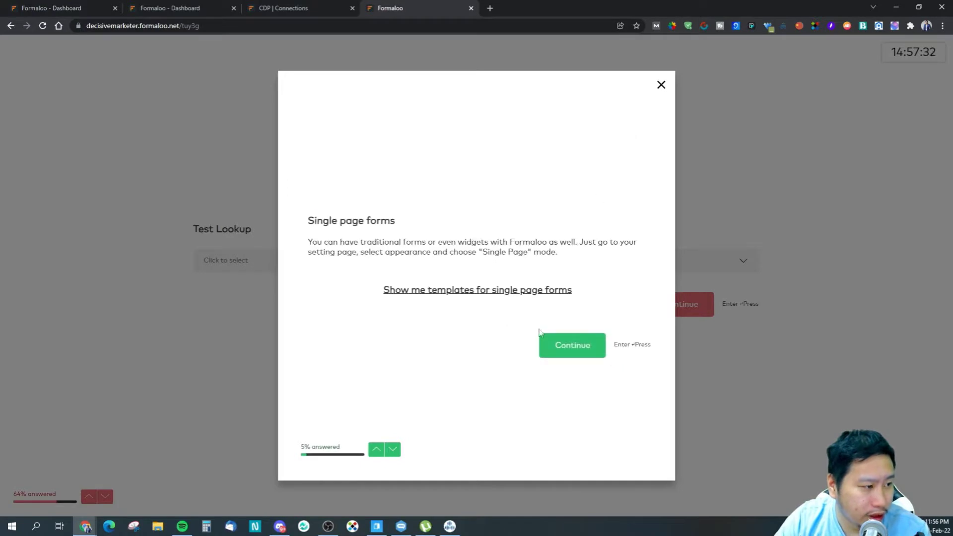
click(659, 84)
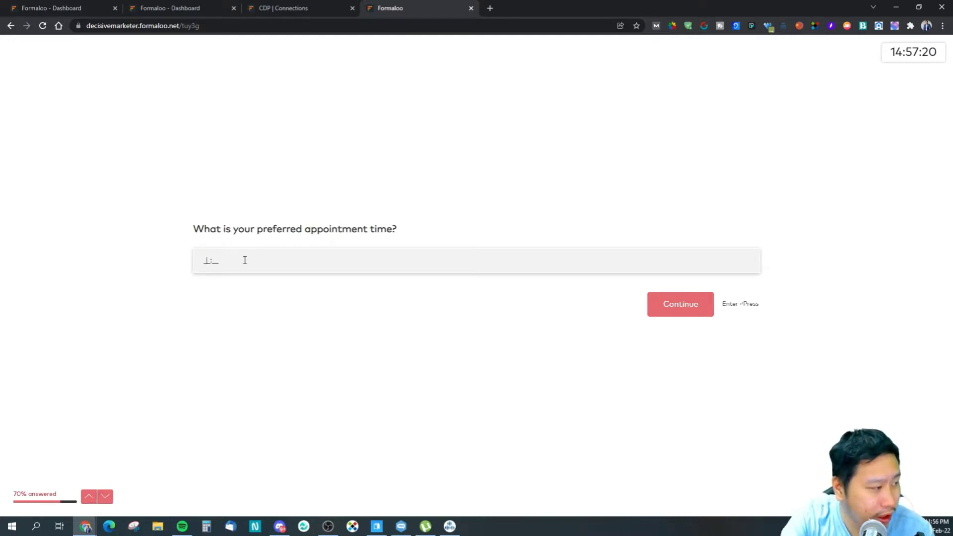
Step: Skip the appointment question, submit the form, and return to the dashboard tab
key(Return)
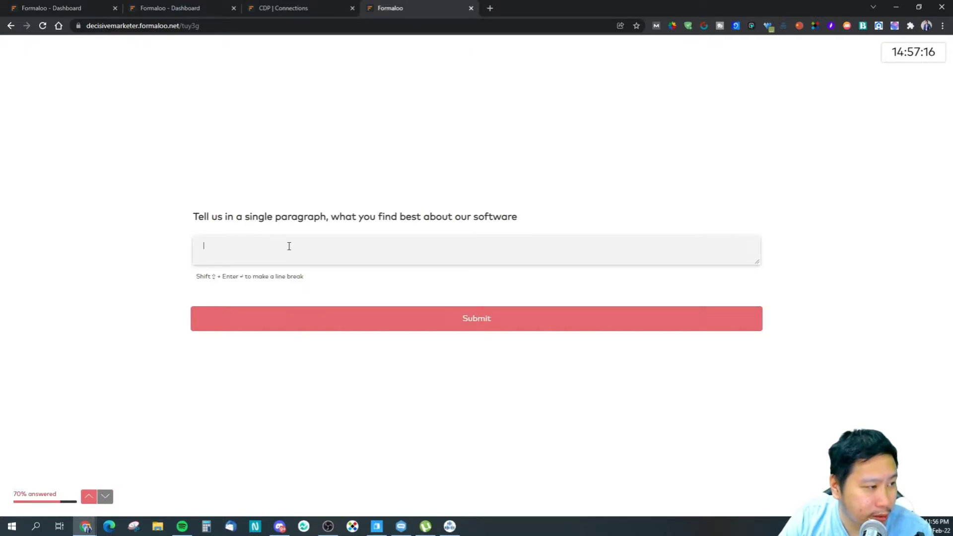
click(411, 325)
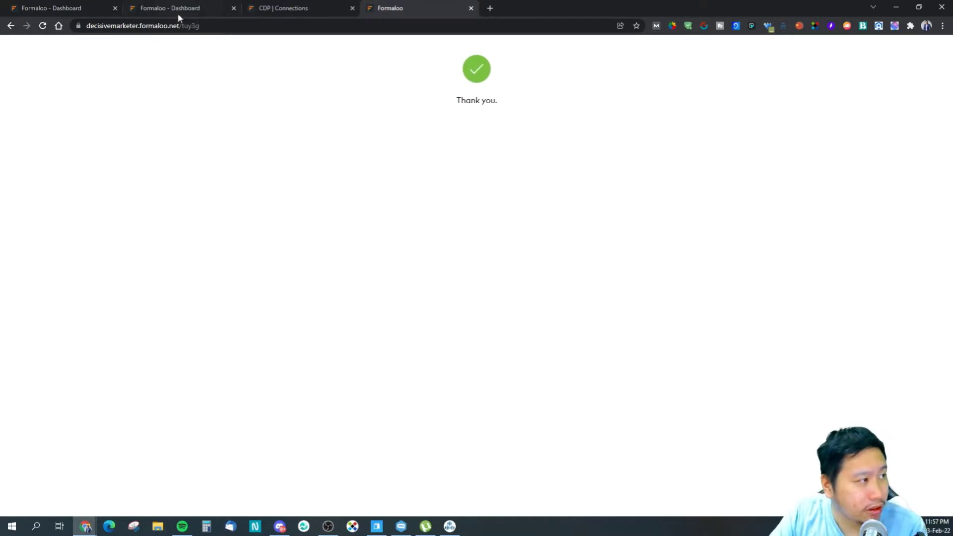
click(72, 5)
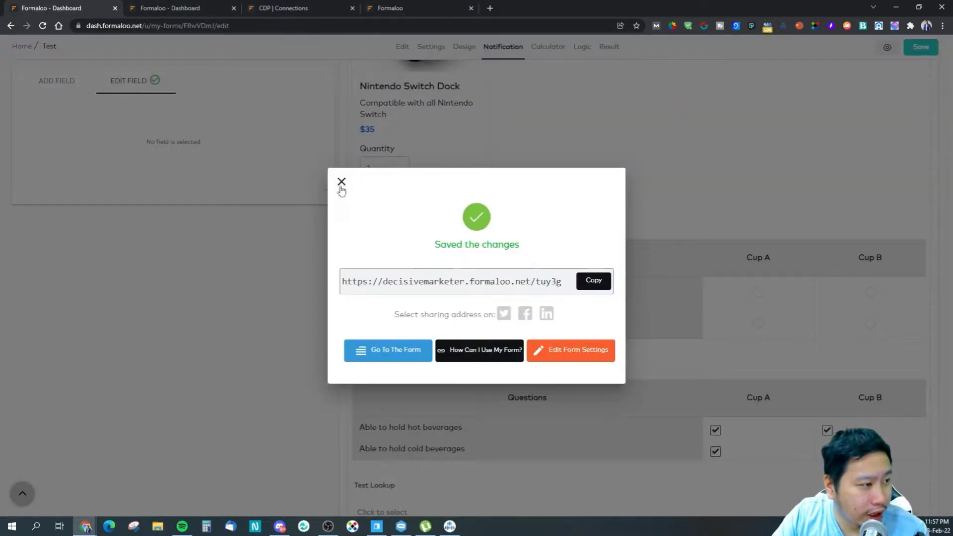
Step: Dismiss the Saved notice and scroll through the Test form's fields in the Edit view
click(341, 181)
click(401, 47)
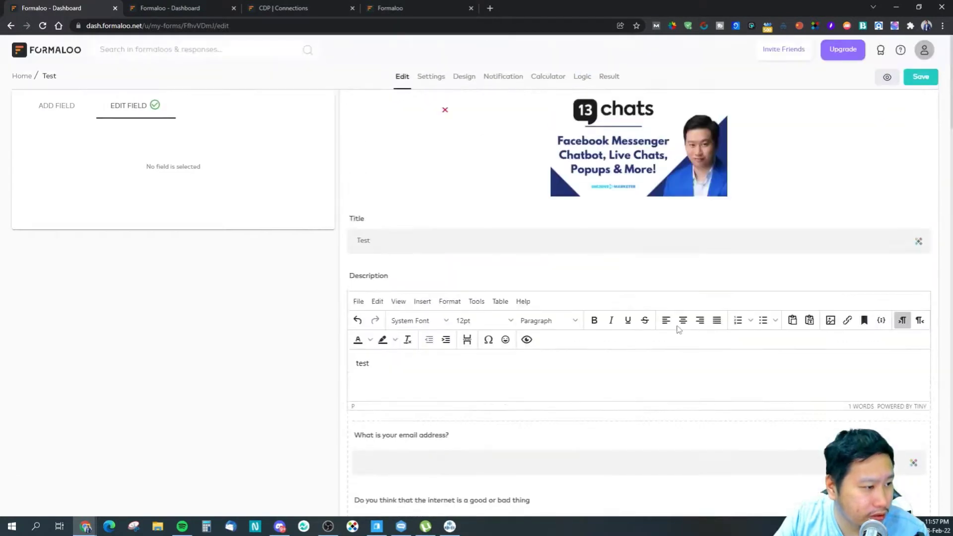
scroll(678, 330, down, 20)
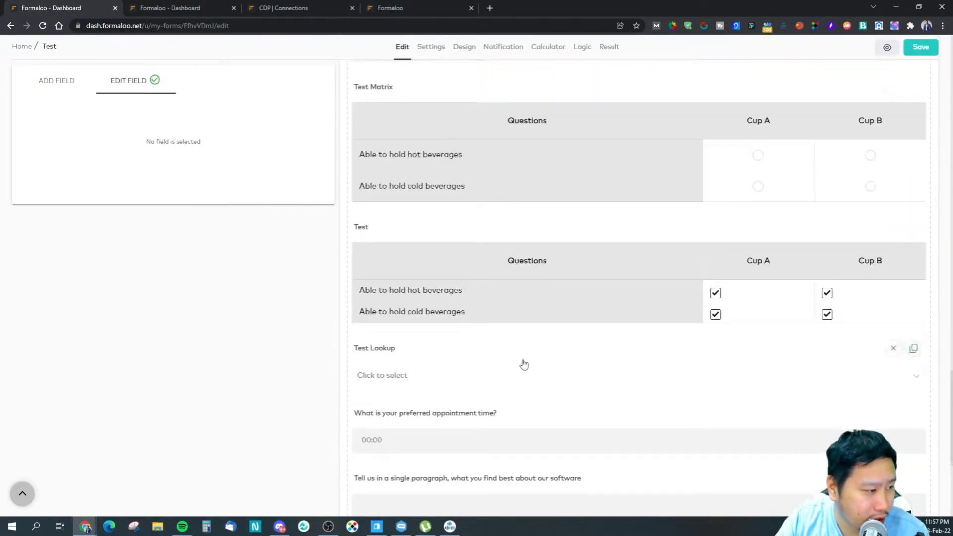
scroll(524, 365, down, 5)
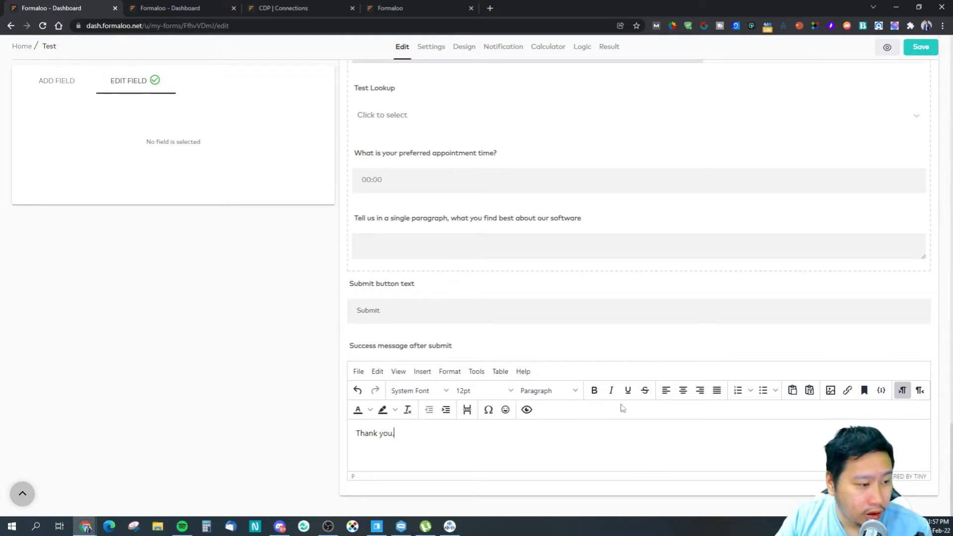
Step: Check the 1-response results summary and the Thank you page, then return to the form editor
click(191, 8)
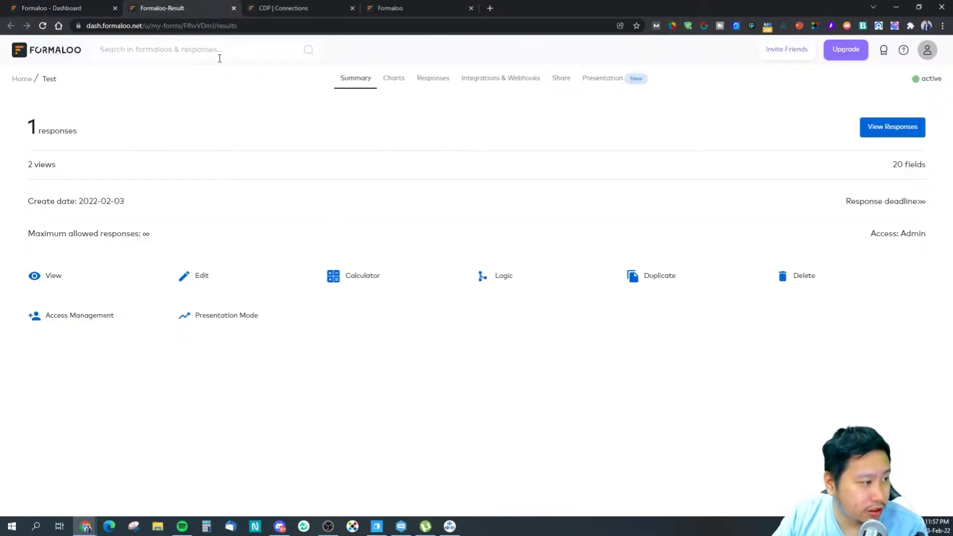
click(256, 7)
click(417, 5)
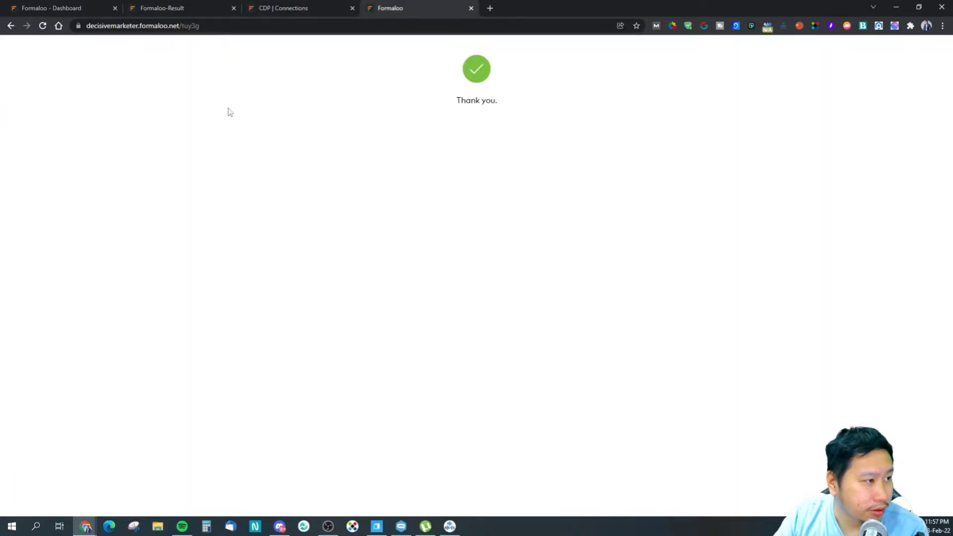
key(ctrl+1)
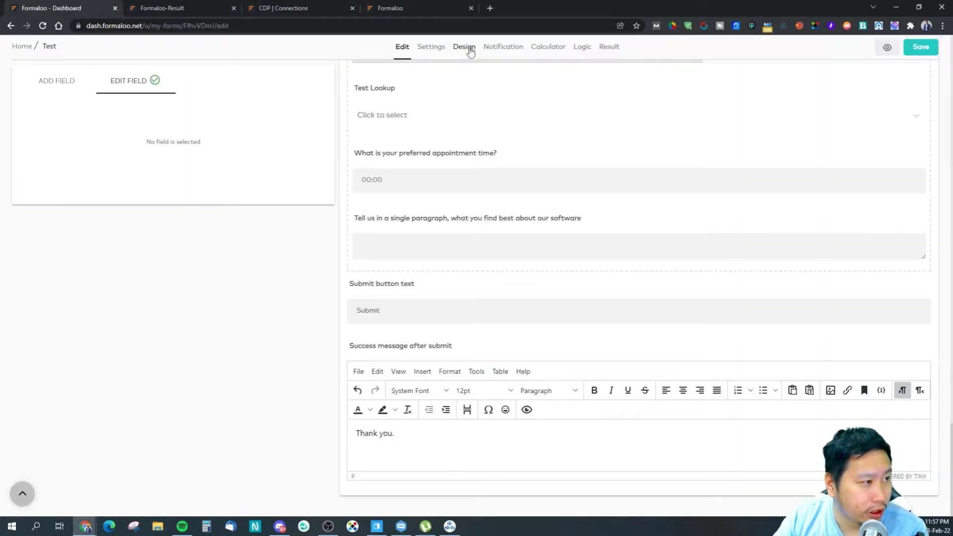
Step: Set the form's background image to the blue DecisiveMarketerBG file in the Design settings
click(463, 47)
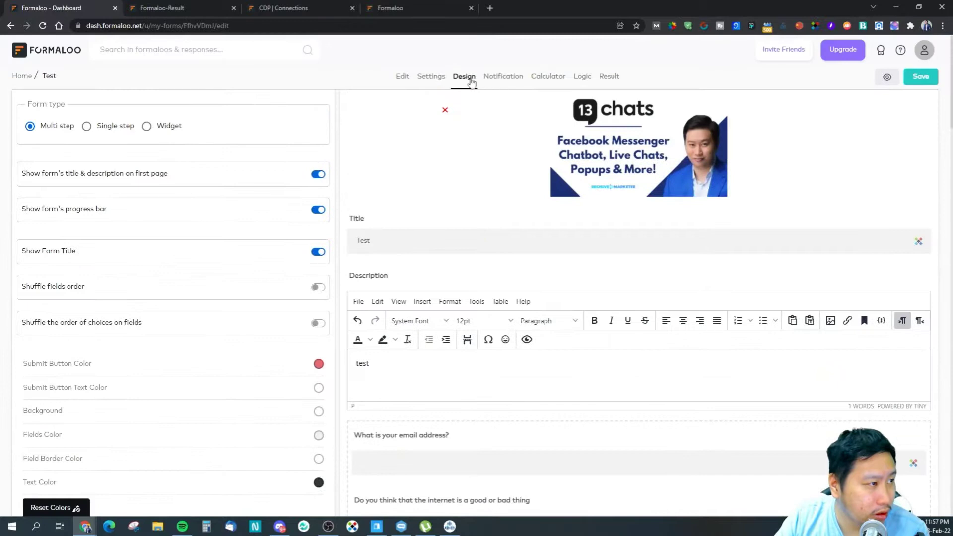
click(432, 78)
scroll(218, 227, down, 8)
scroll(218, 227, up, 3)
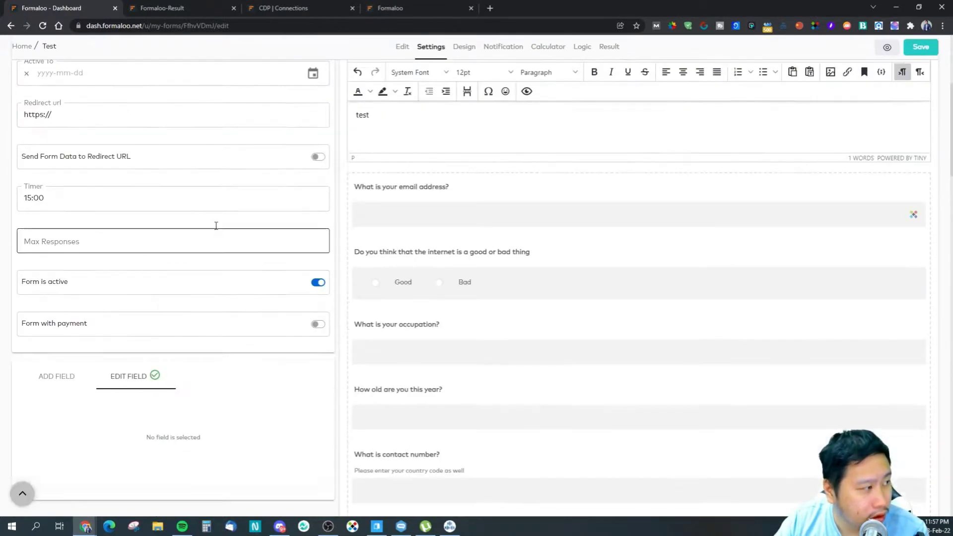
scroll(221, 227, up, 5)
scroll(217, 228, down, 3)
scroll(216, 227, up, 3)
click(464, 77)
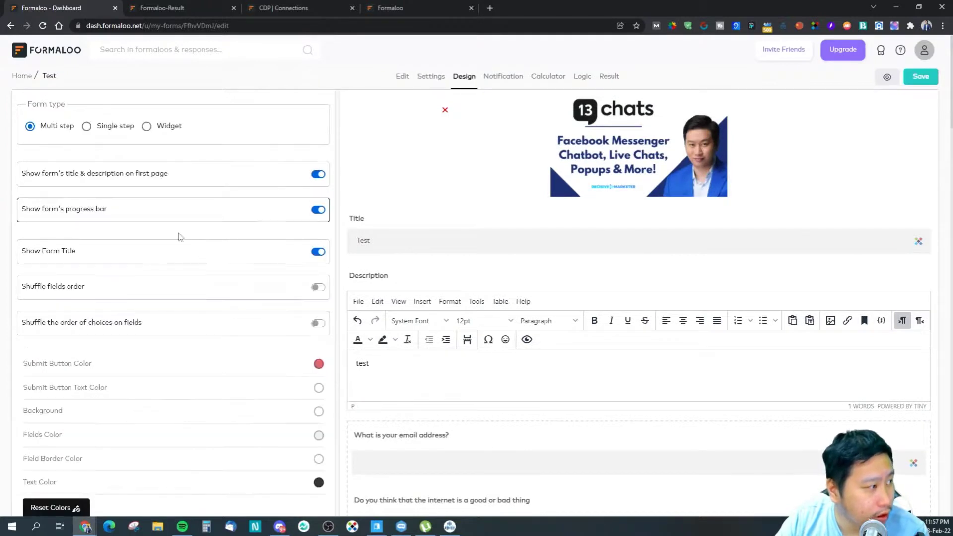
scroll(136, 266, down, 4)
scroll(181, 397, down, 6)
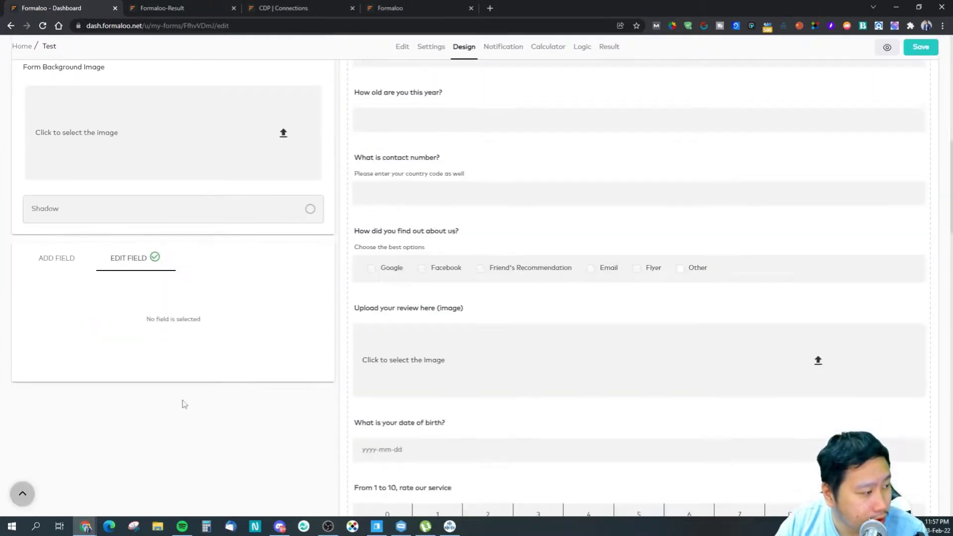
scroll(121, 365, up, 2)
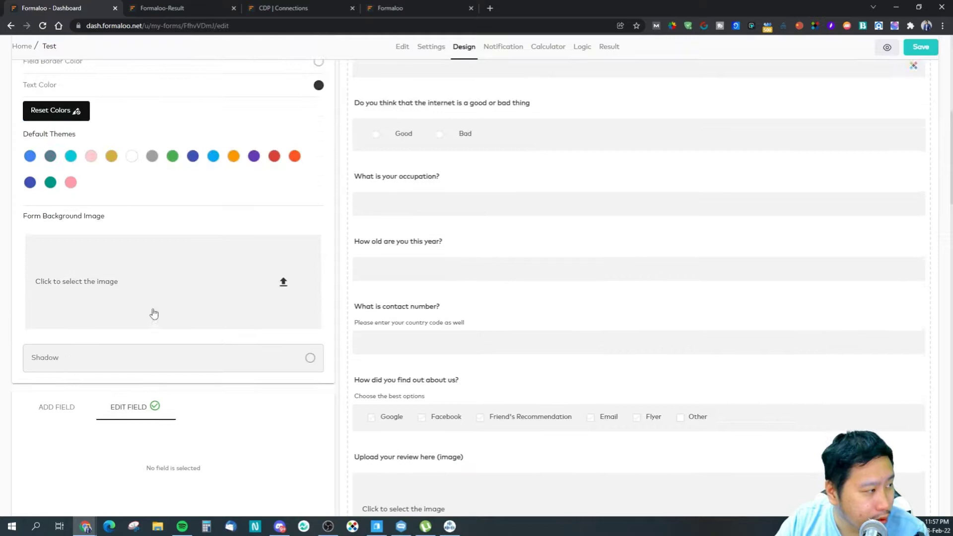
click(166, 296)
scroll(347, 278, down, 15)
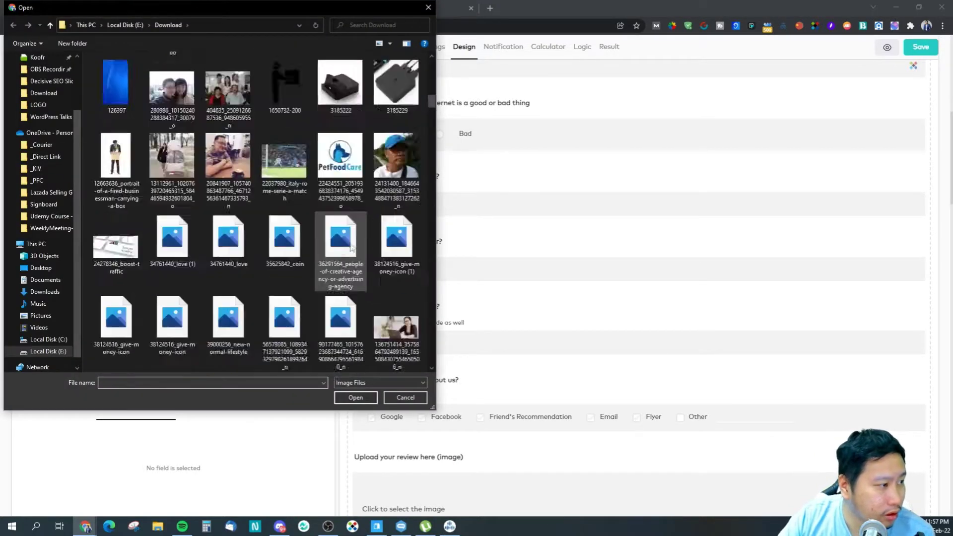
click(340, 327)
click(356, 397)
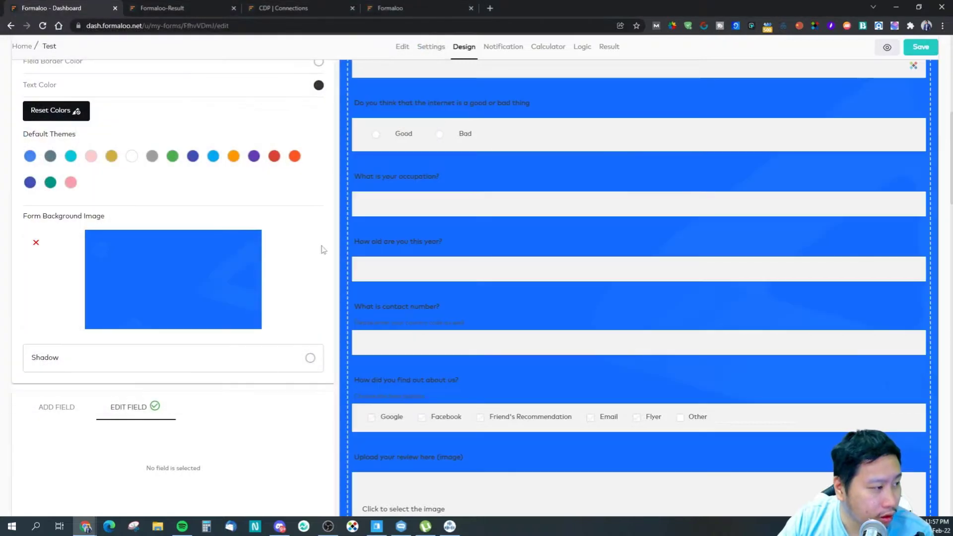
Step: Set the form's text colour to white (FFFFFF)
scroll(132, 261, up, 4)
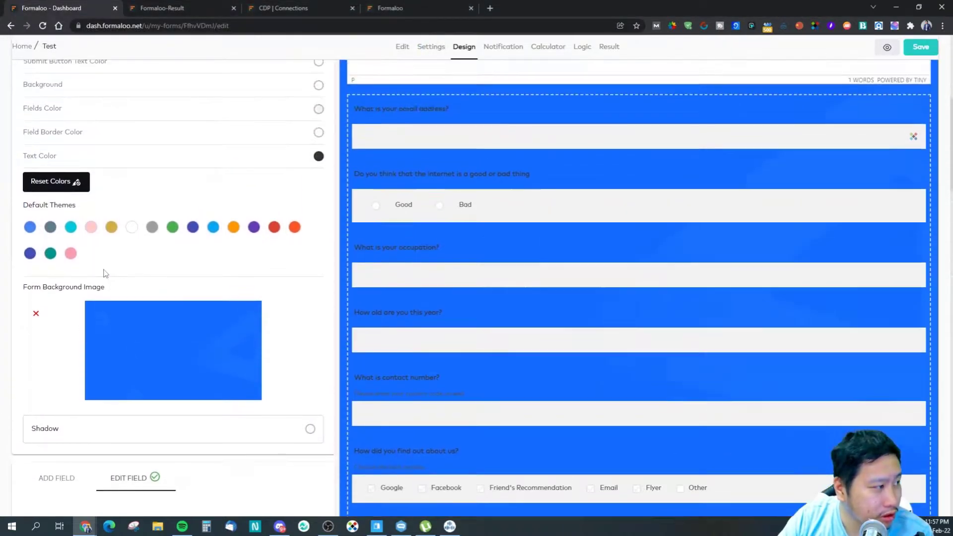
scroll(107, 280, up, 1)
click(319, 336)
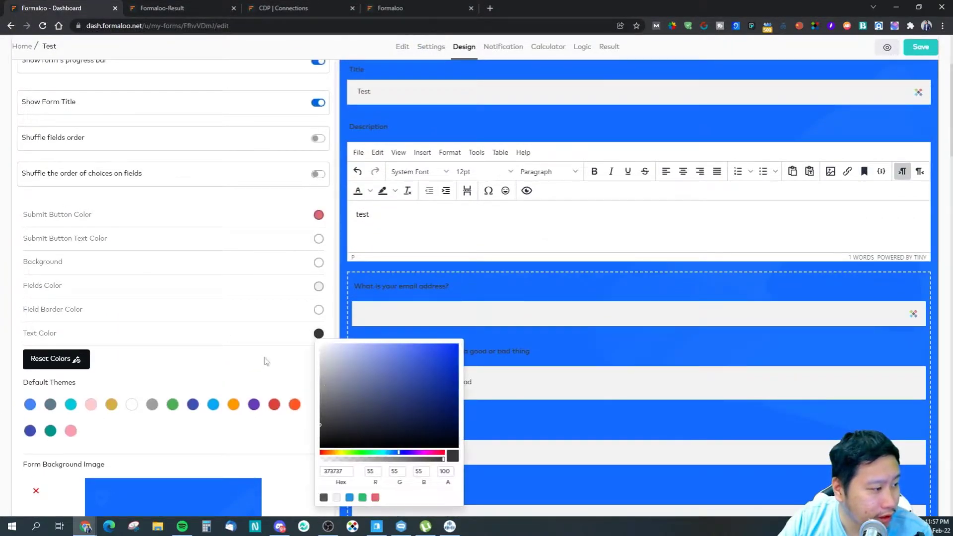
drag(266, 360, 279, 291)
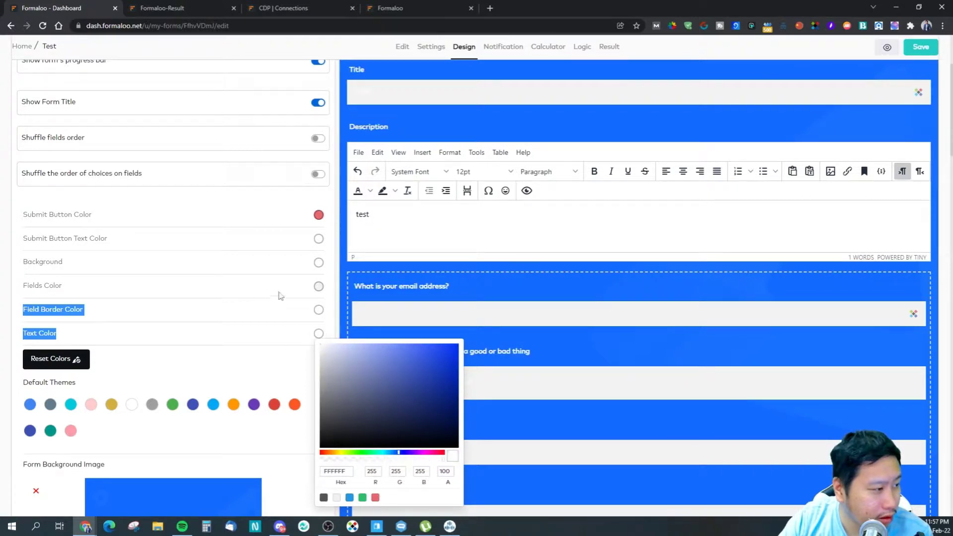
click(259, 363)
scroll(238, 387, down, 4)
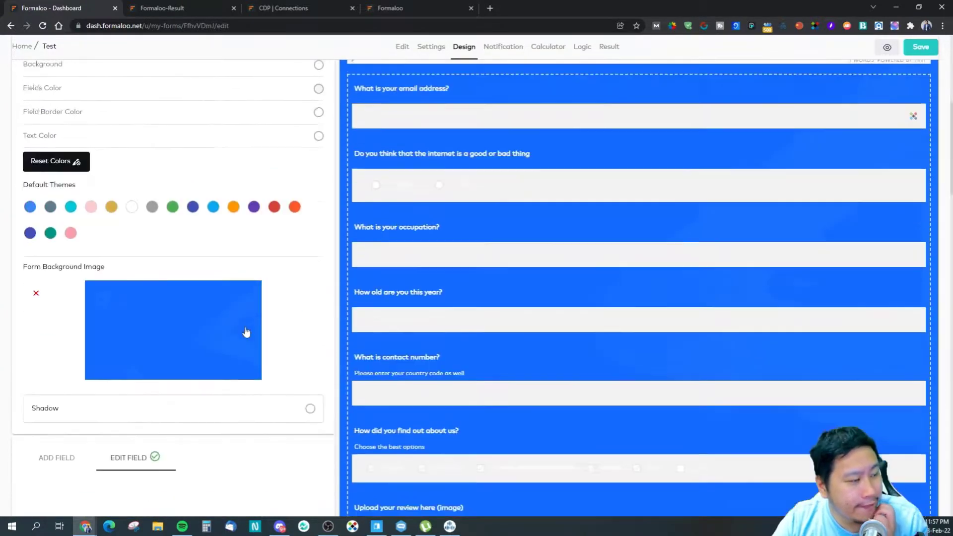
Step: Save the restyled Test form and copy its public link
scroll(247, 332, up, 5)
click(921, 51)
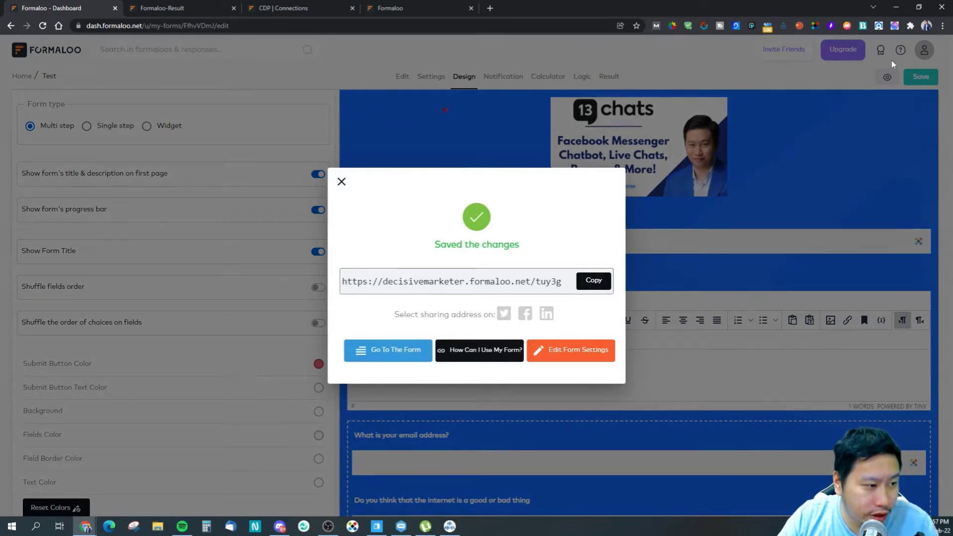
click(598, 280)
Step: Open the copied form link in an incognito window, start the form, then close the window
click(942, 25)
click(930, 64)
key(ctrl+v)
key(Return)
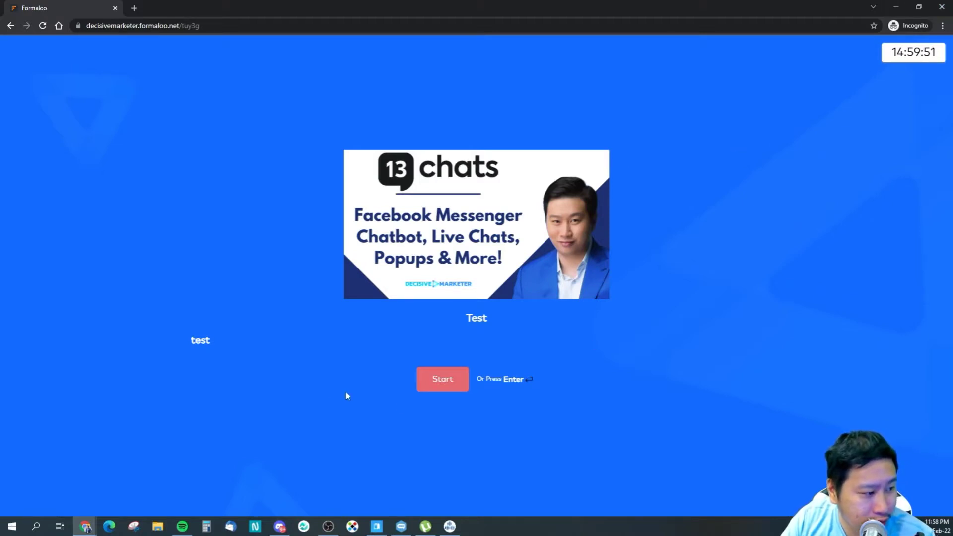
key(Return)
click(105, 497)
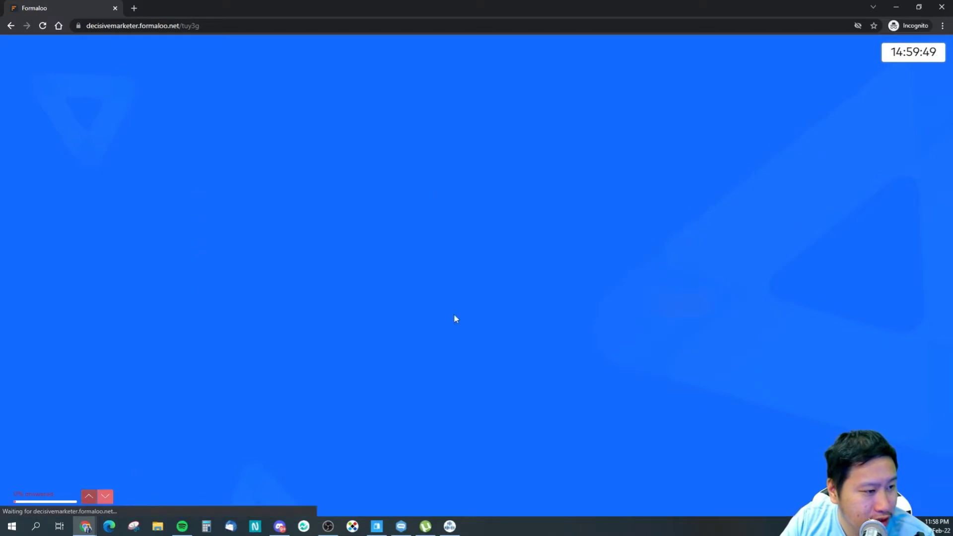
click(941, 6)
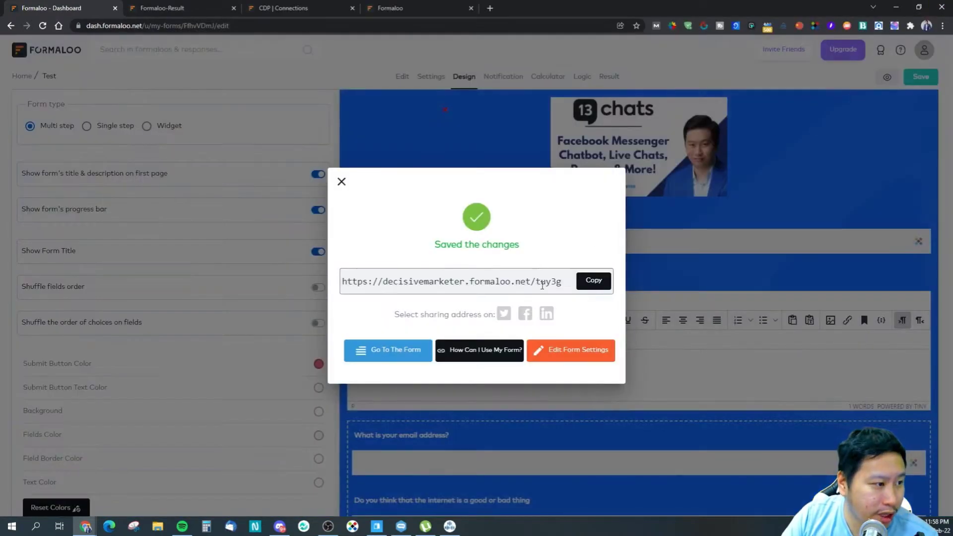
Step: Dismiss the save confirmation and look over the design options
click(341, 182)
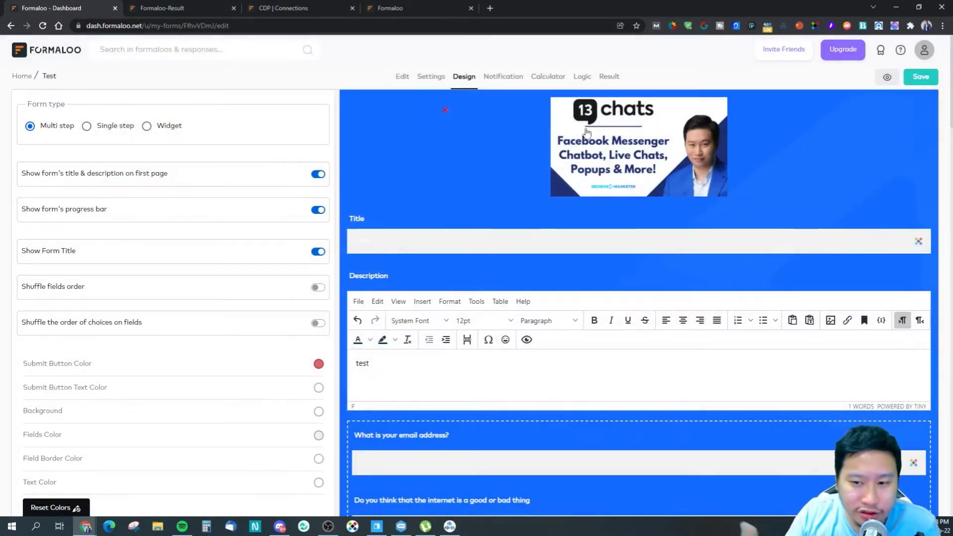
scroll(596, 313, down, 11)
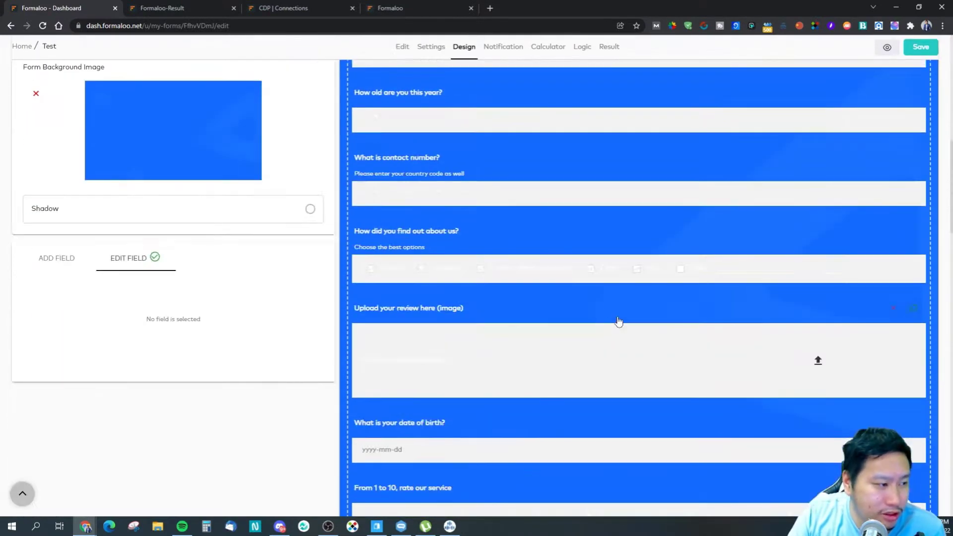
scroll(580, 308, down, 10)
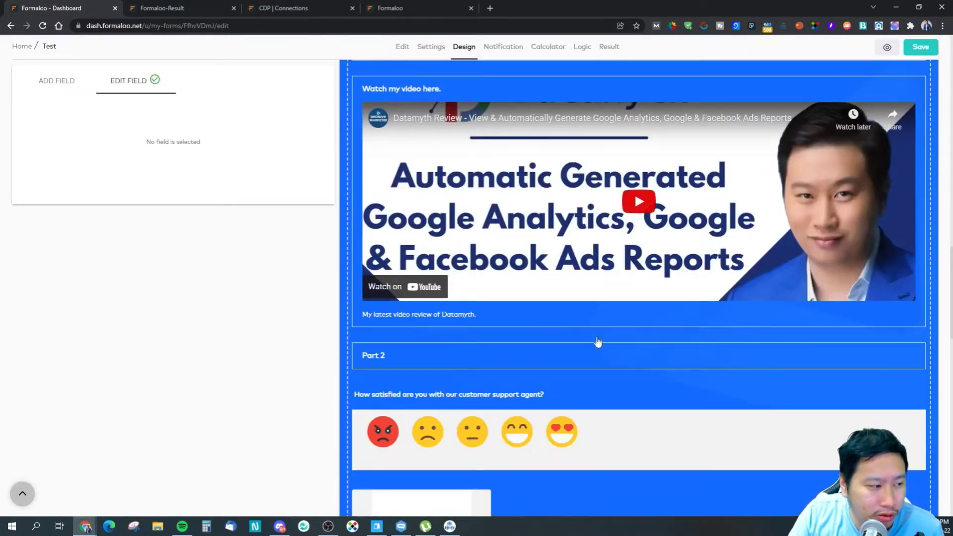
scroll(278, 235, up, 20)
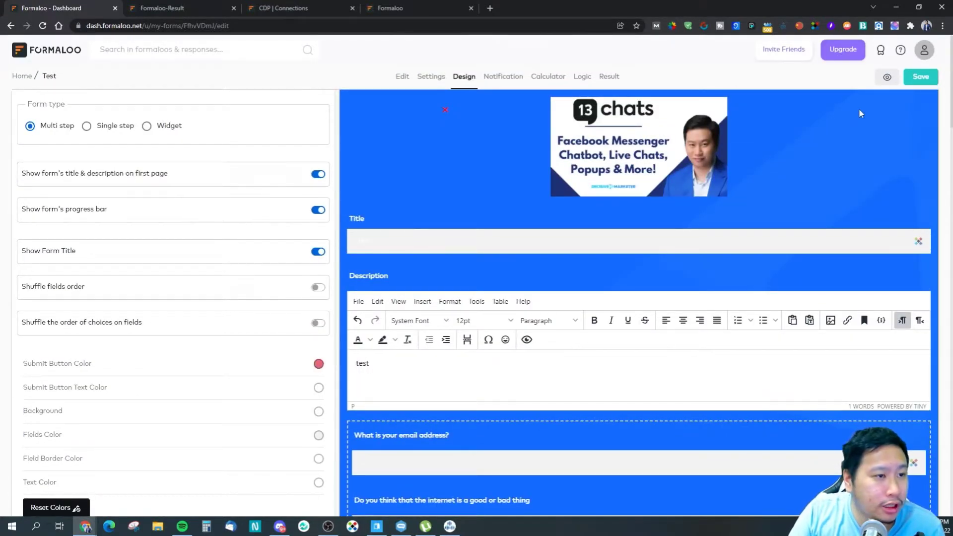
Step: Cancel leaving the designer, save the form again and close the confirmation
click(68, 53)
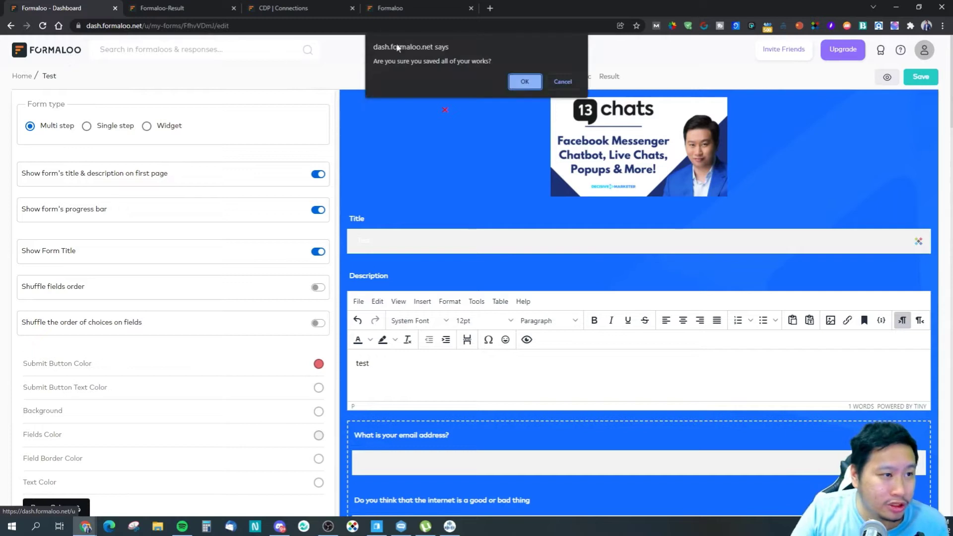
click(561, 82)
click(910, 83)
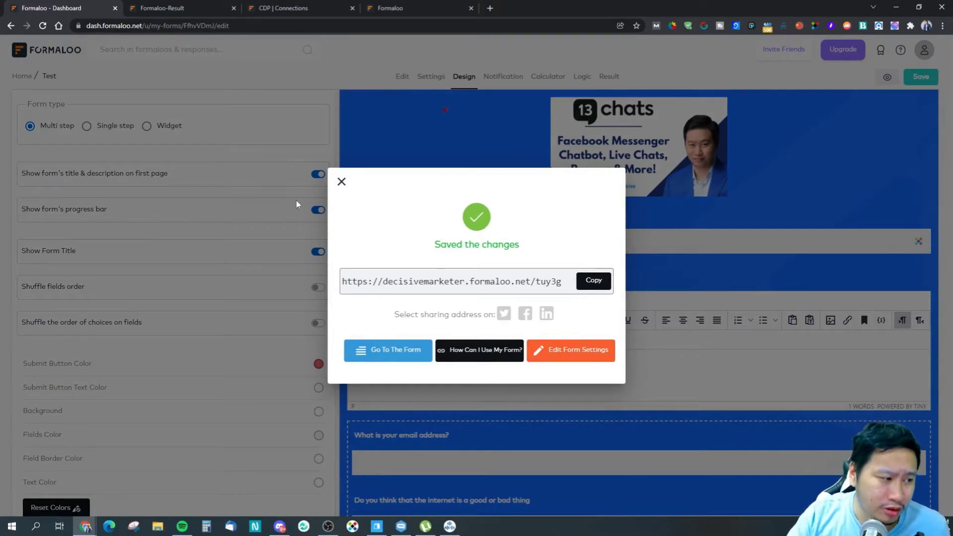
click(349, 187)
Step: Look over Payment methods and the Stripe gateway without adding one, then go to the dashboard
click(924, 50)
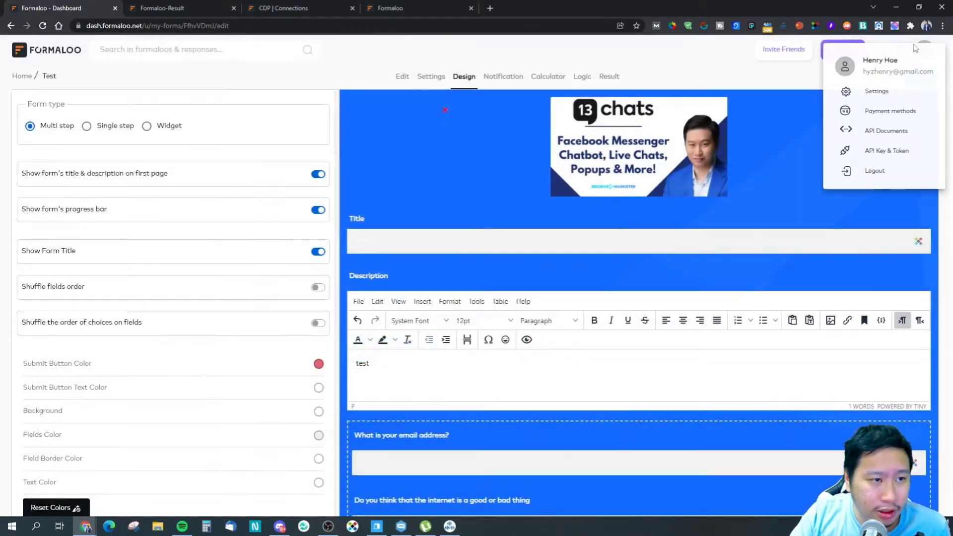
click(889, 112)
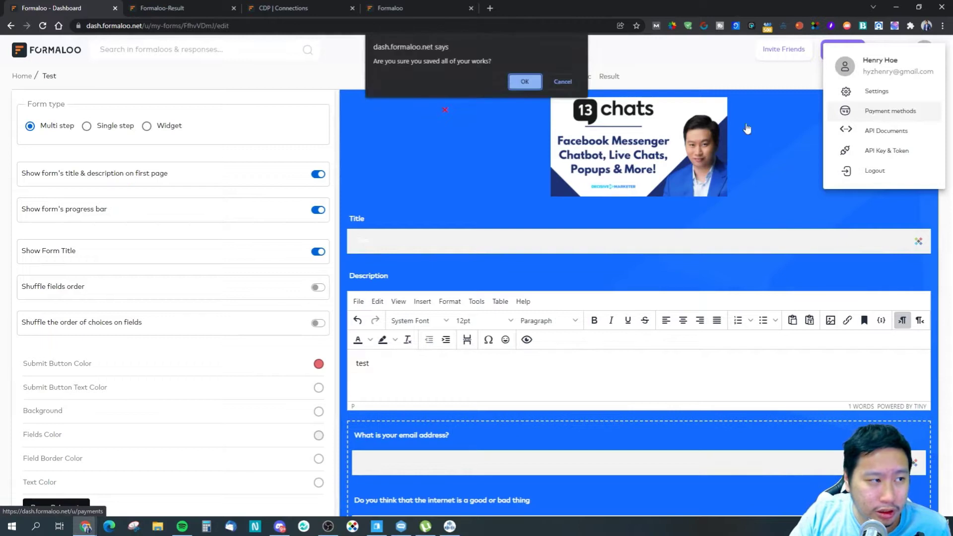
click(523, 80)
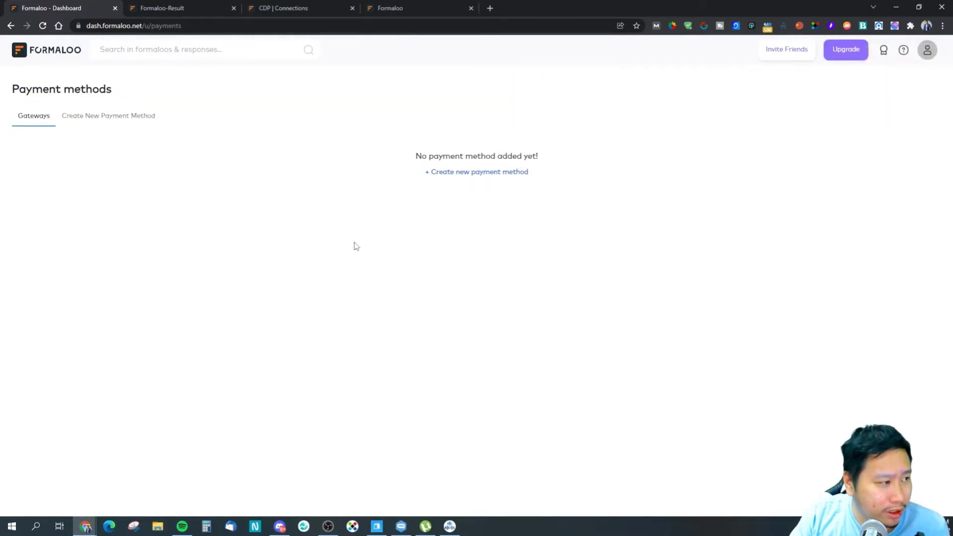
click(462, 173)
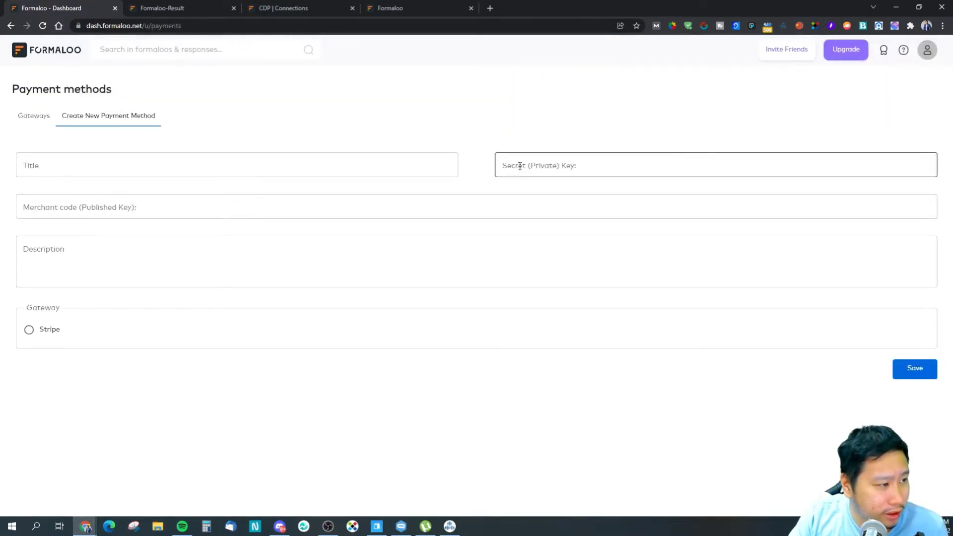
click(48, 330)
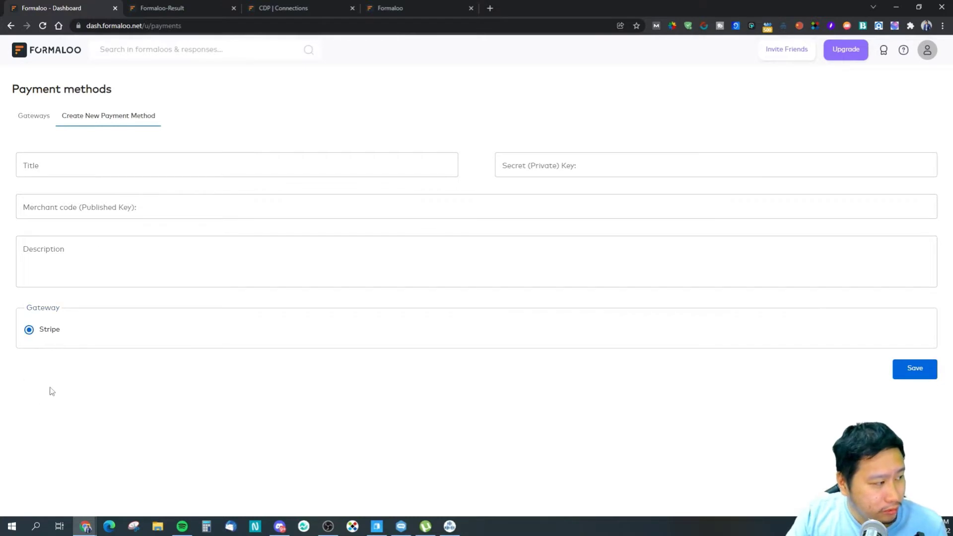
click(33, 117)
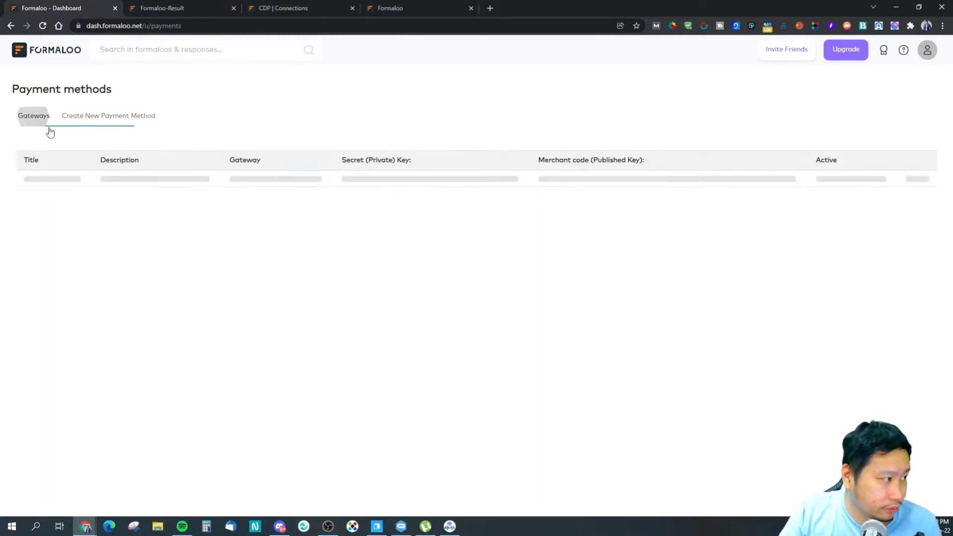
click(47, 46)
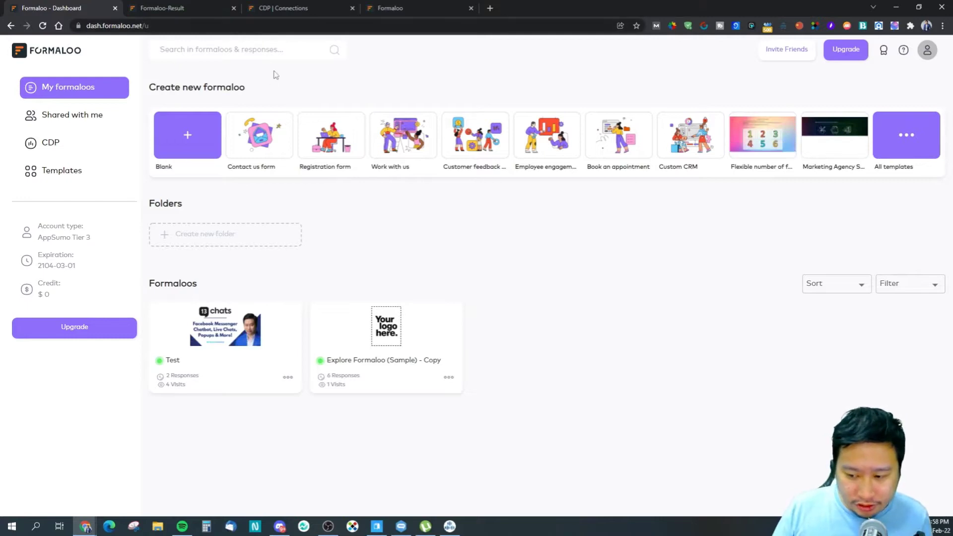
Step: In the CDP, open the Formaloo connection and view its custom actions and installation keys
click(300, 8)
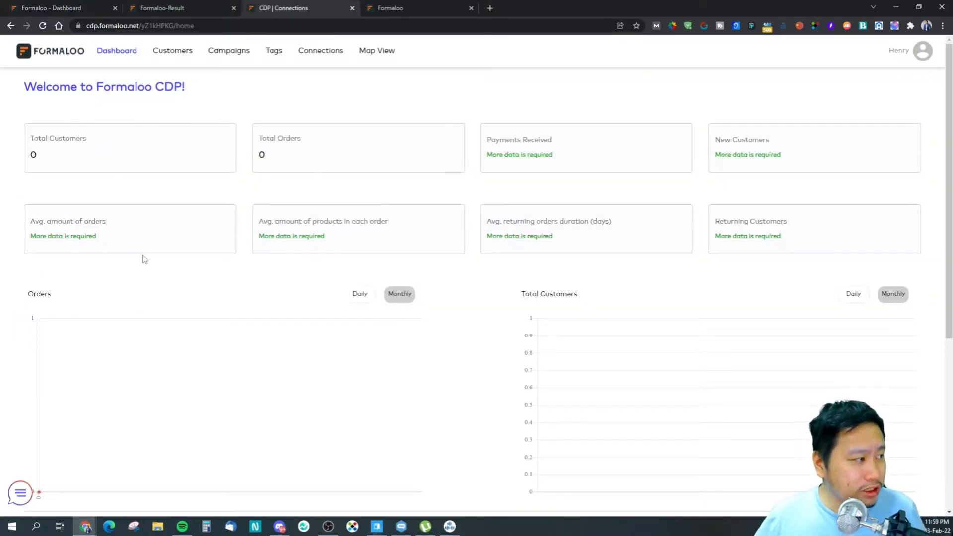
click(315, 54)
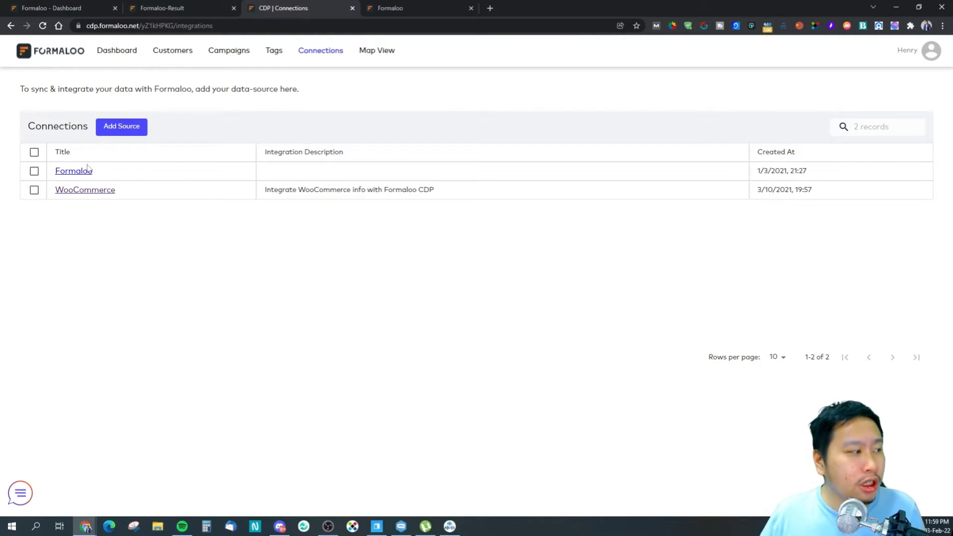
click(63, 174)
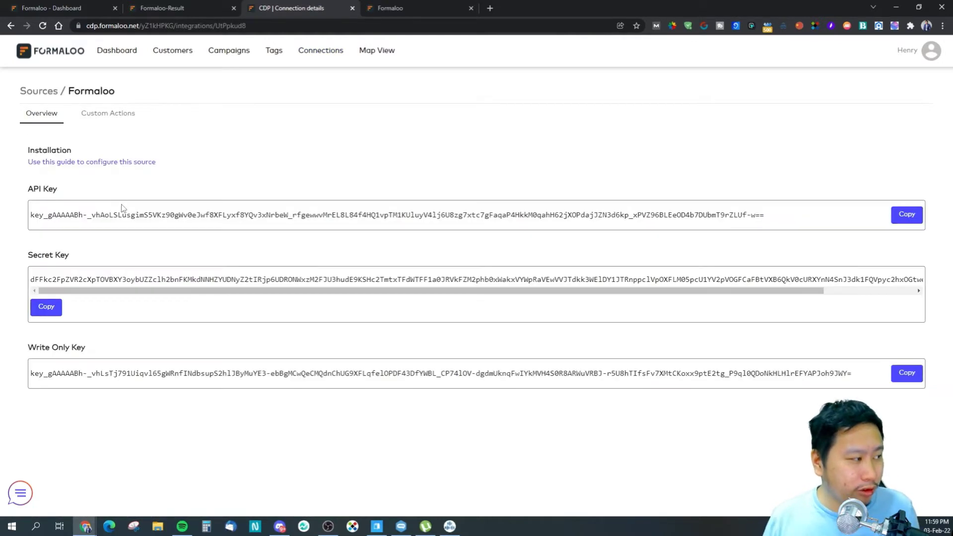
click(92, 121)
click(62, 118)
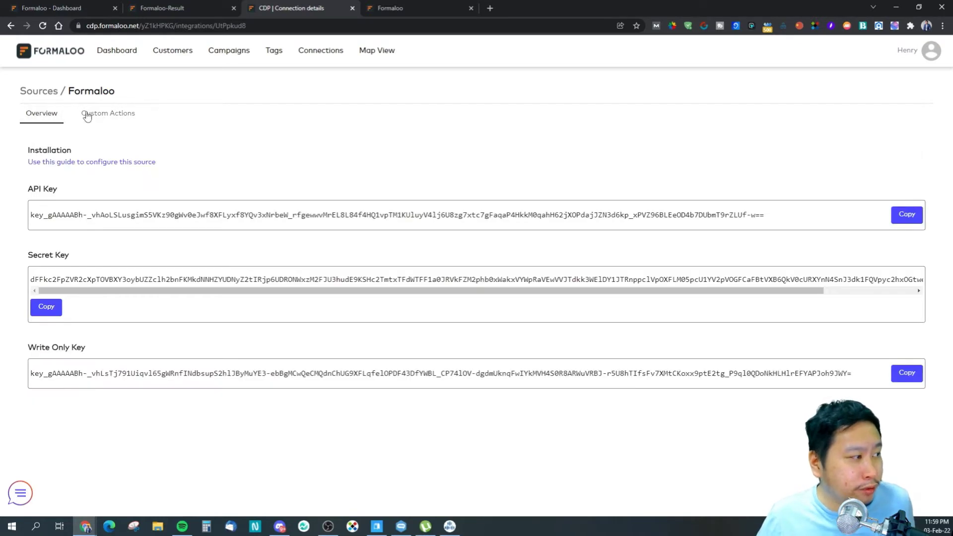
click(87, 116)
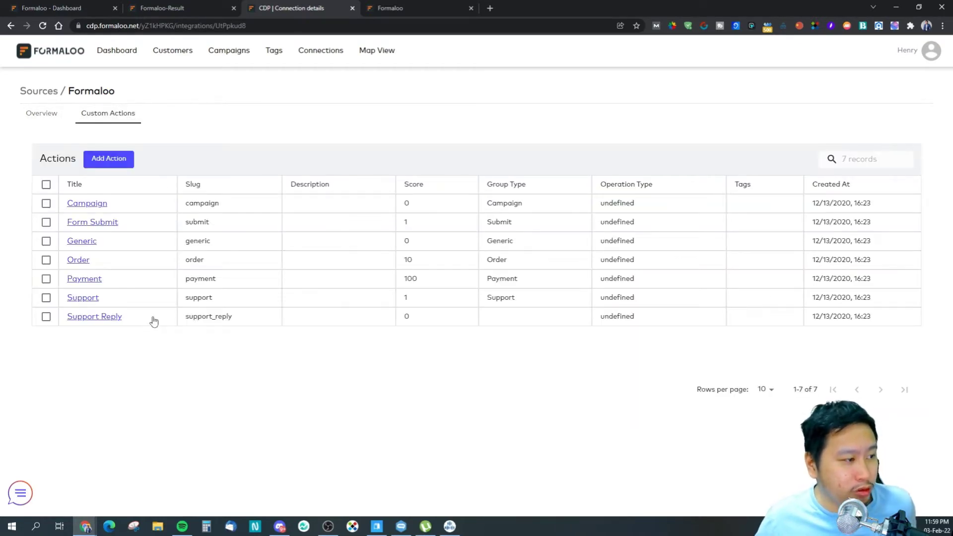
click(55, 117)
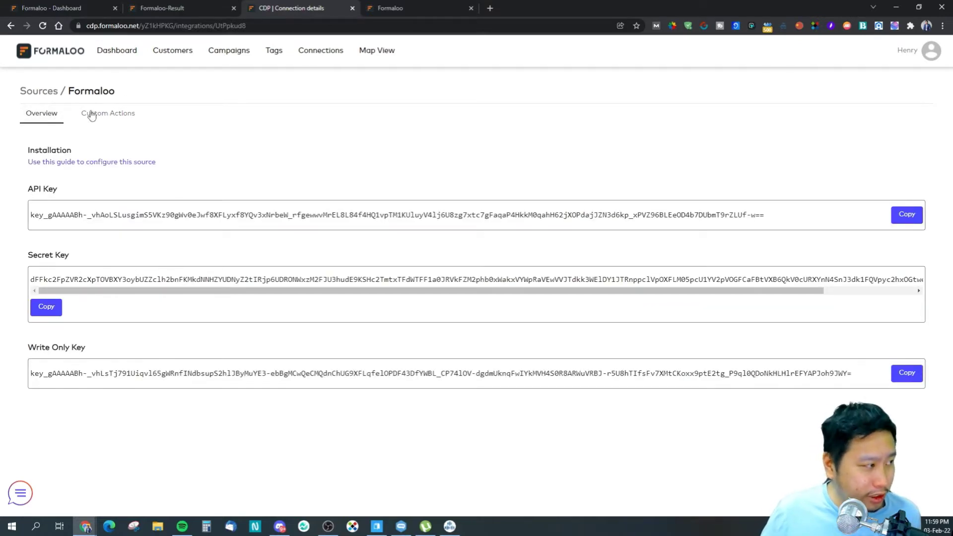
Step: Start adding a new data source, then abandon it and return to the Connections list
click(303, 52)
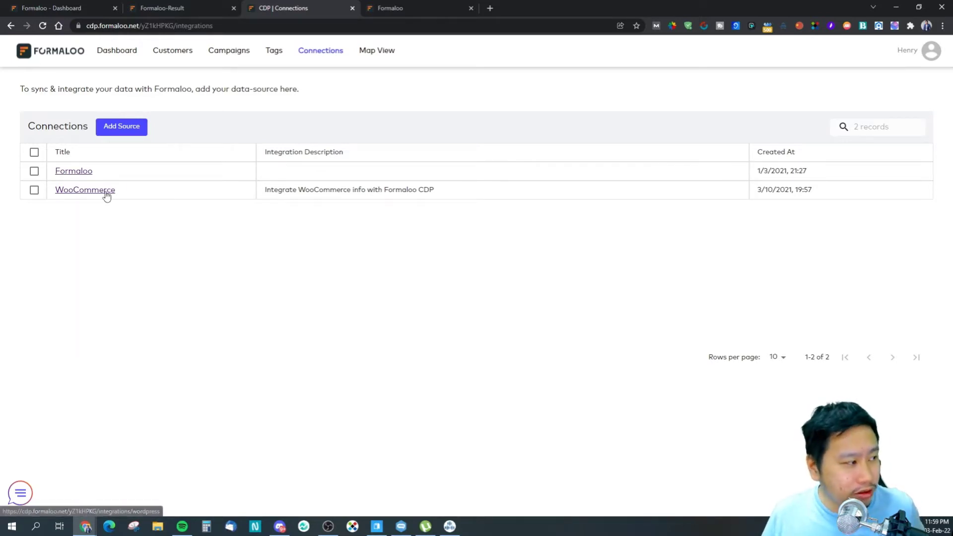
click(122, 127)
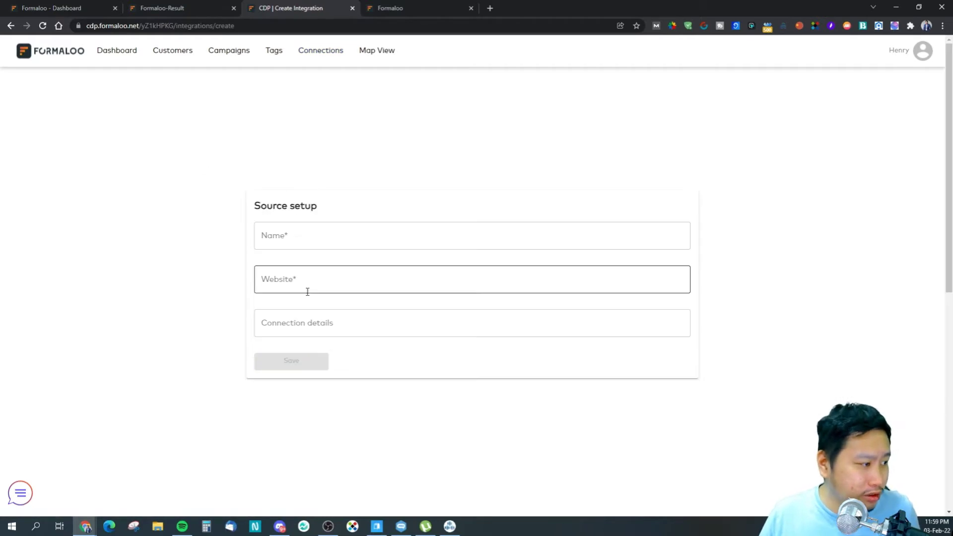
click(318, 235)
click(307, 145)
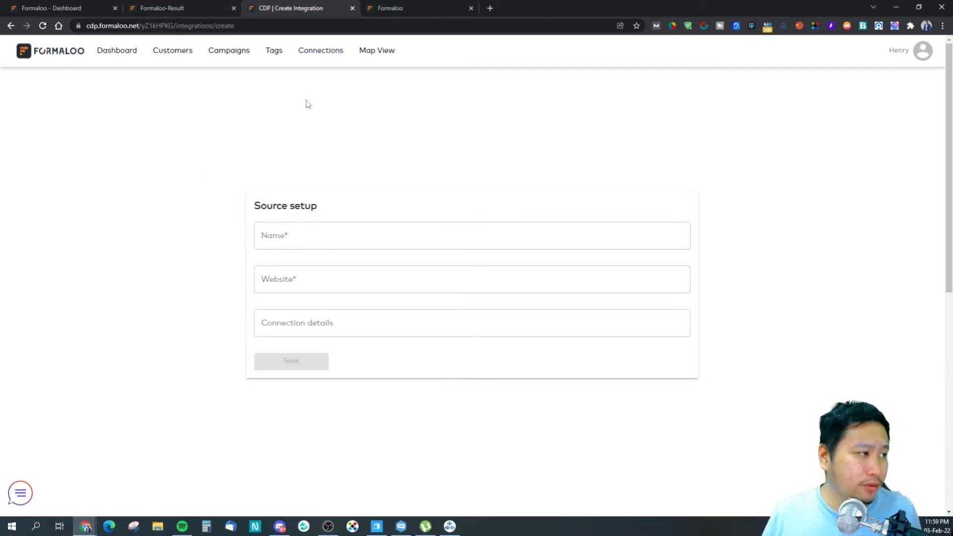
click(307, 53)
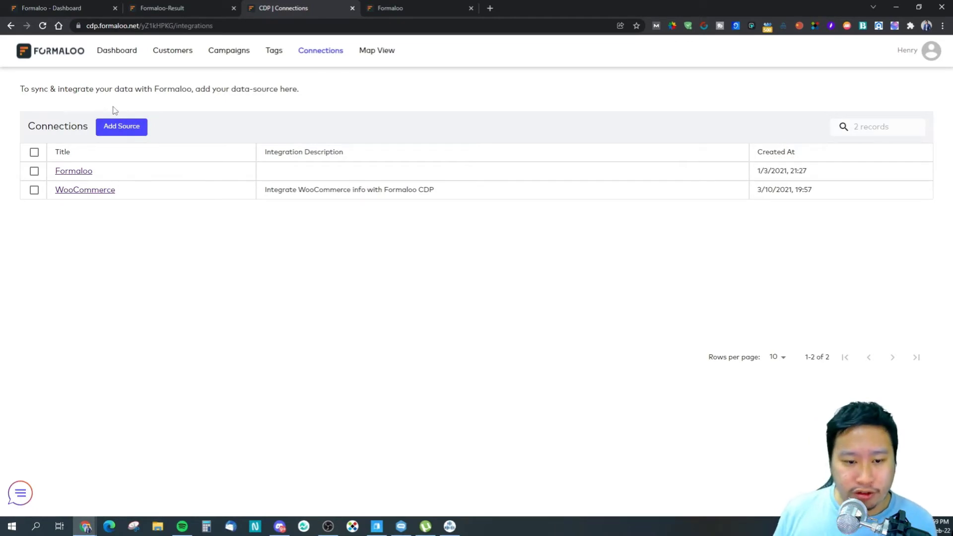
Step: Visit the CDP Tags, Campaigns, Customers and Dashboard pages, then open the Test form's 2-response summary
click(273, 53)
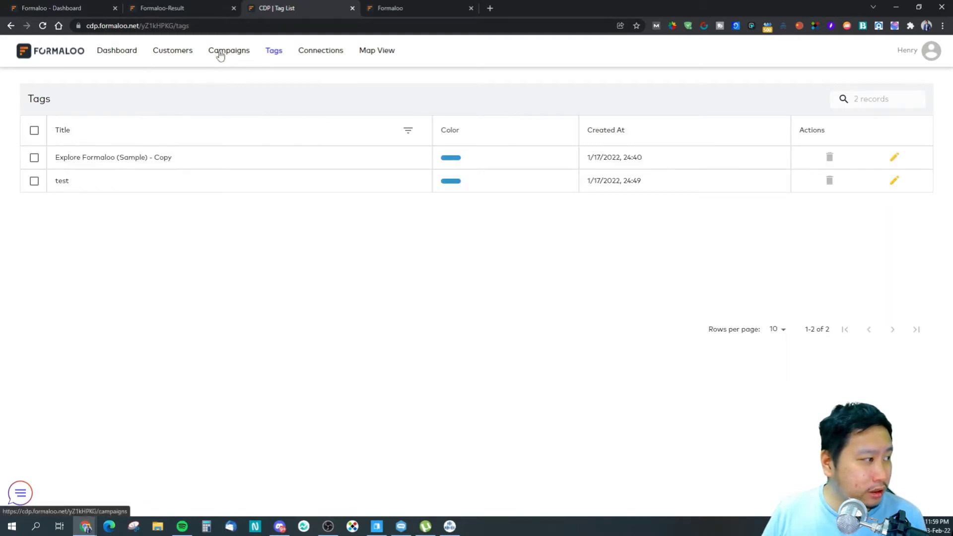
click(221, 56)
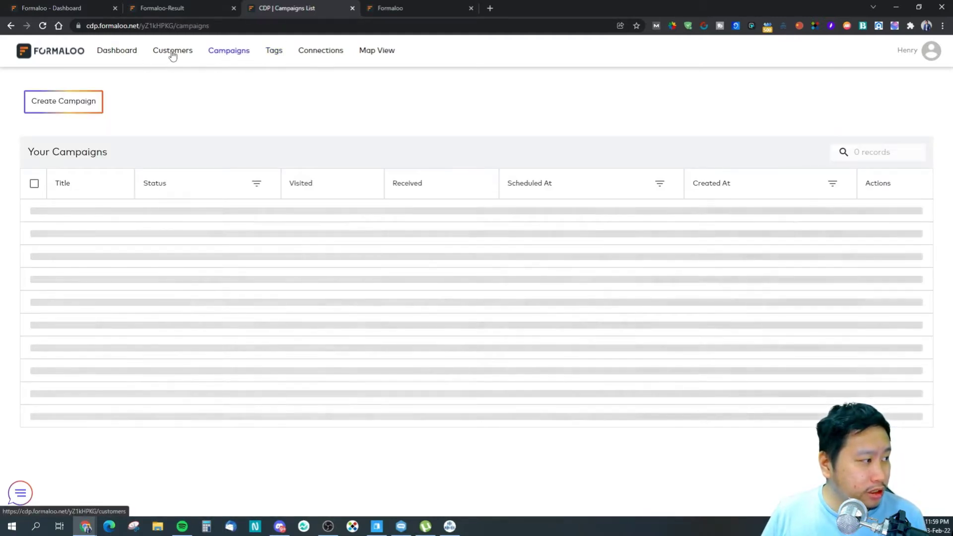
click(172, 56)
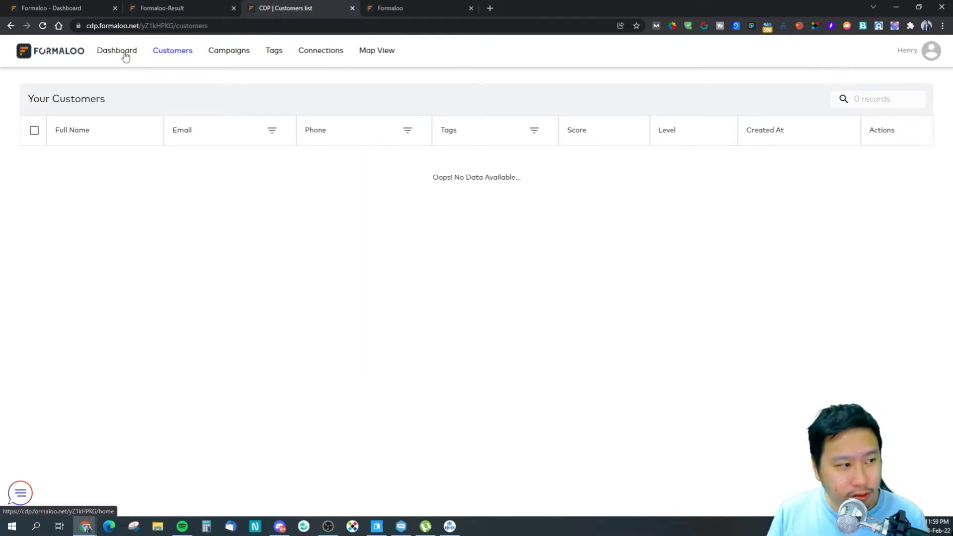
click(120, 52)
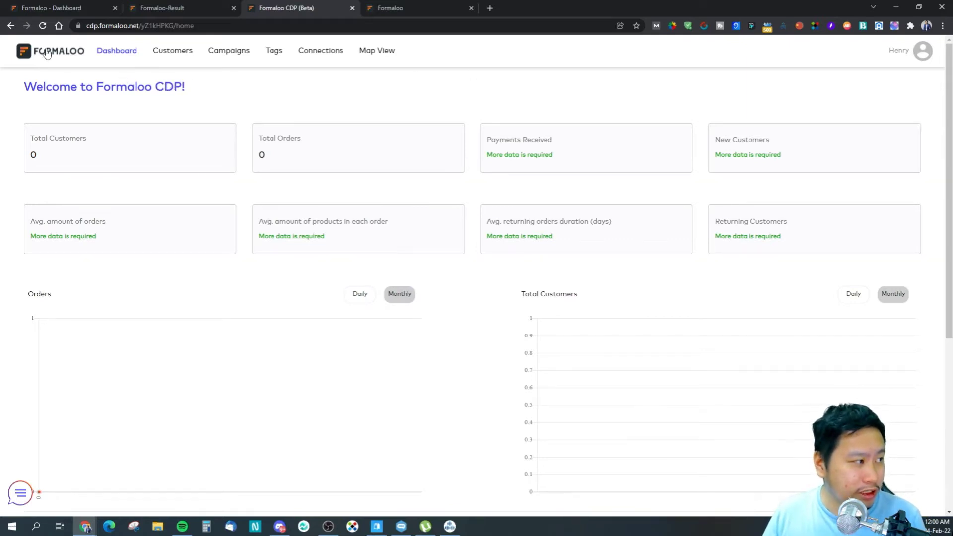
click(59, 6)
click(226, 346)
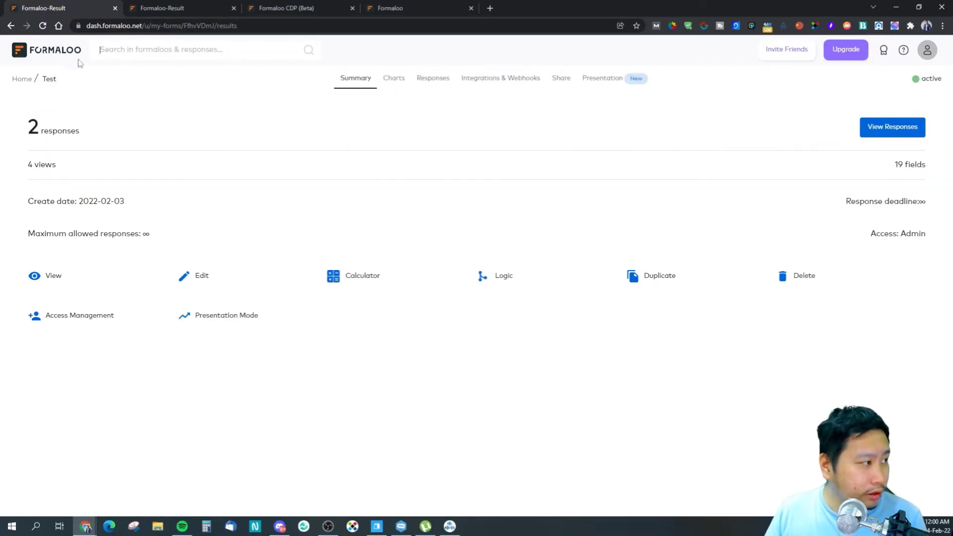
Step: Change the Test form type to Widget, save it, and open the live widget preview
click(202, 276)
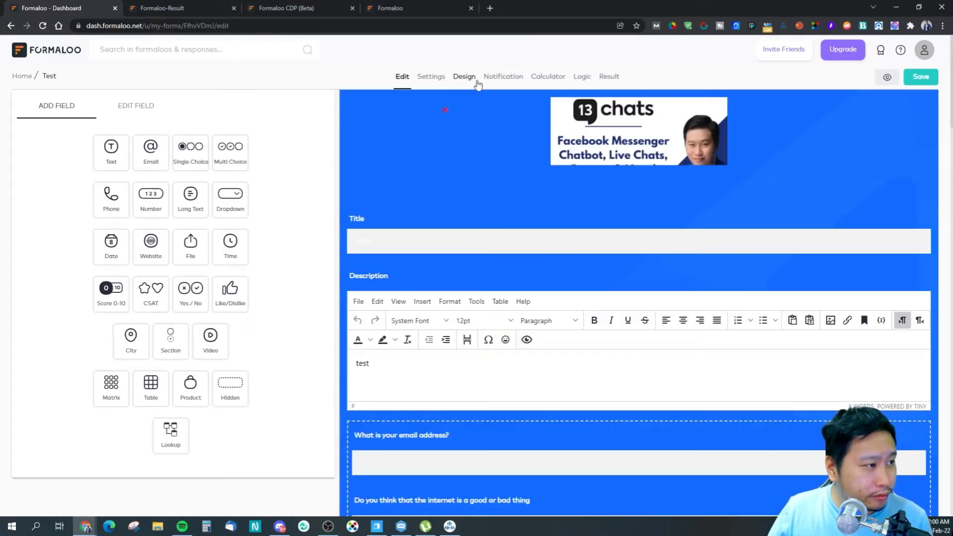
click(475, 80)
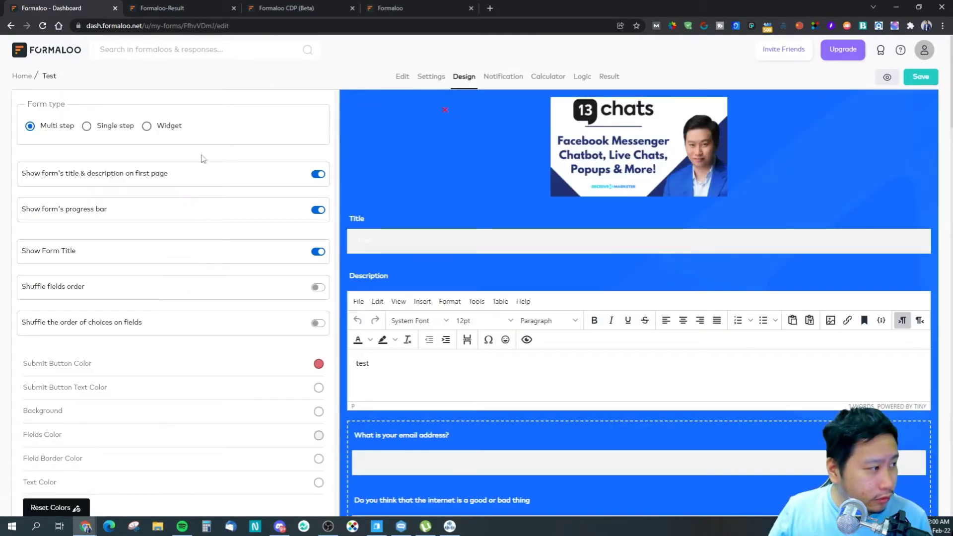
click(146, 126)
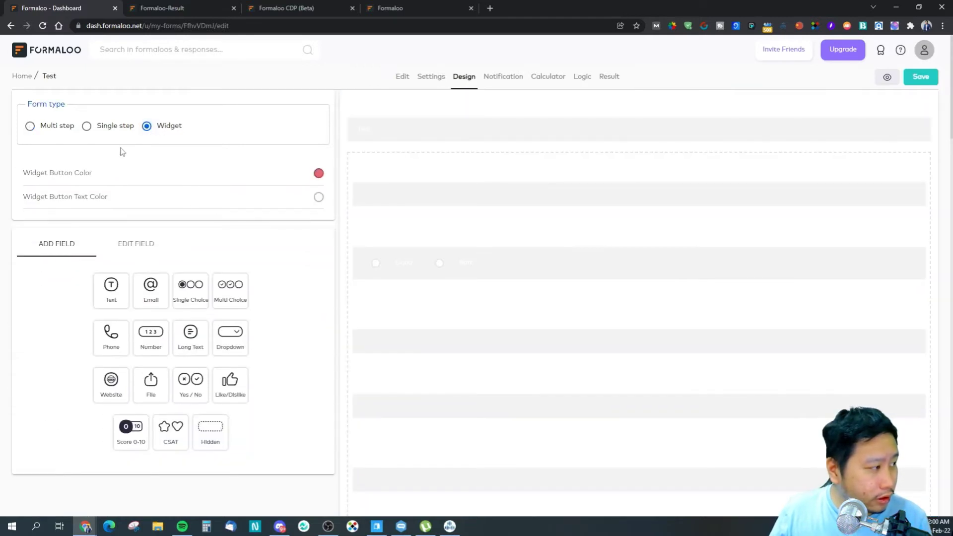
scroll(647, 371, down, 3)
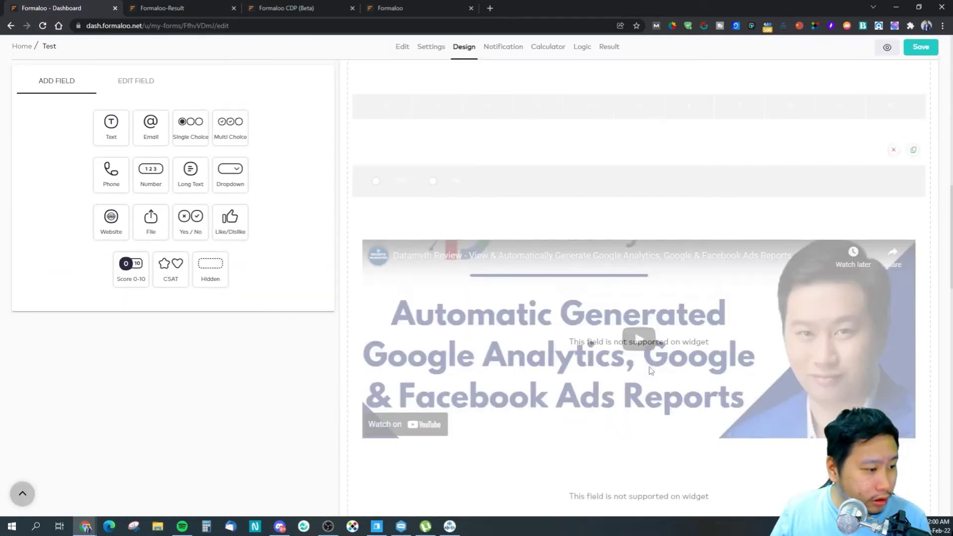
scroll(474, 427, down, 6)
scroll(263, 439, down, 4)
scroll(298, 422, up, 12)
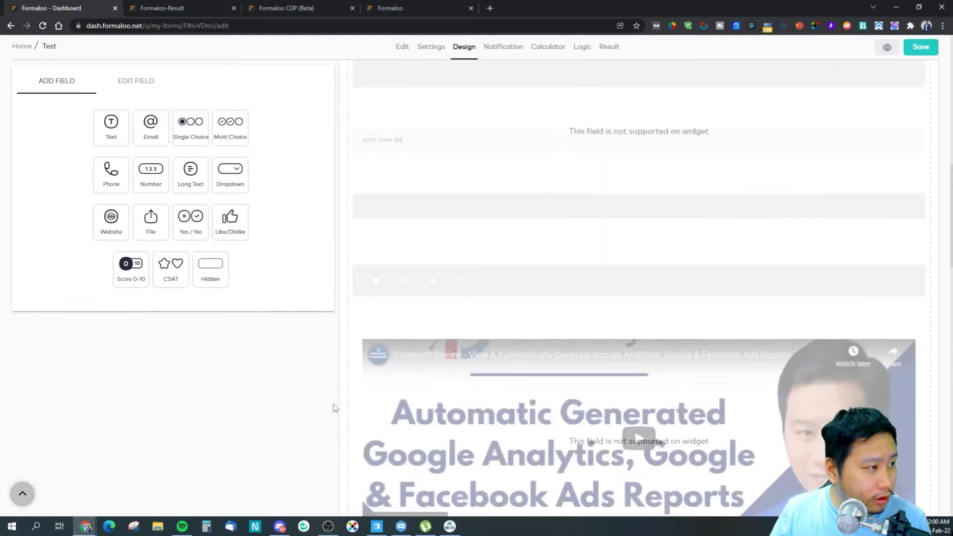
scroll(336, 408, up, 4)
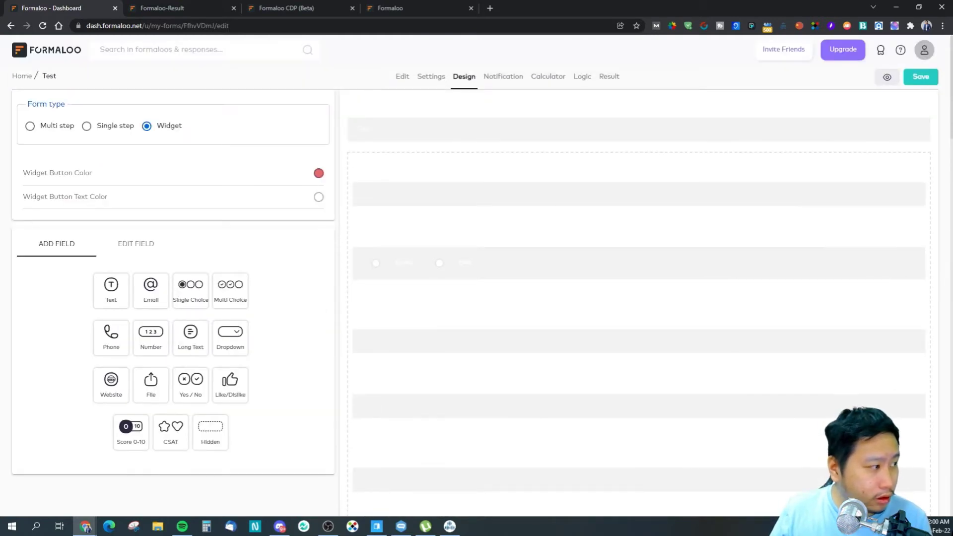
click(924, 77)
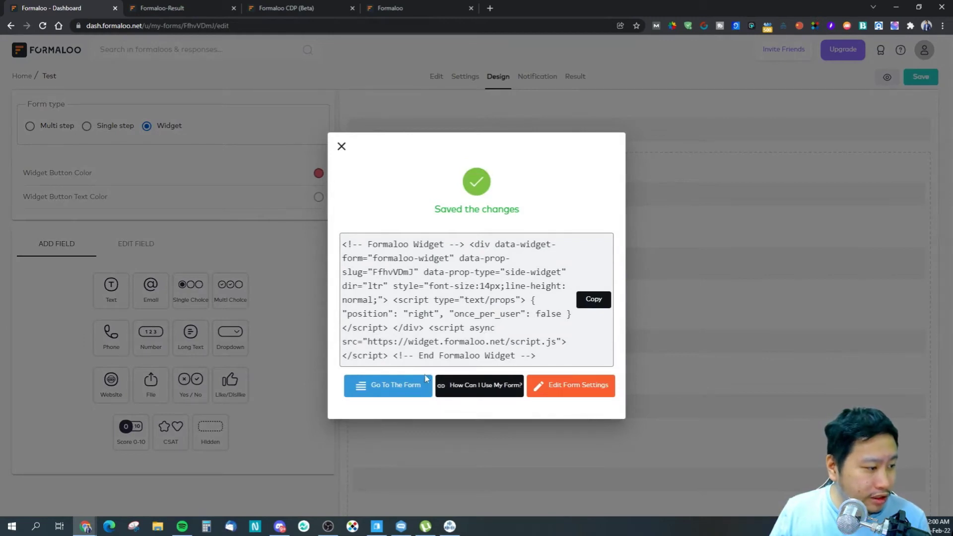
click(405, 390)
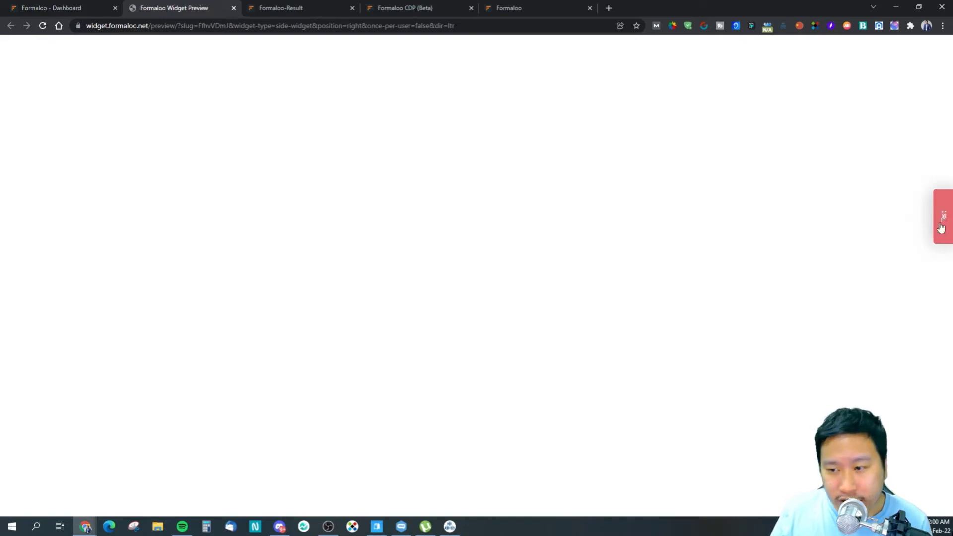
Step: Open, close and reopen the Test side widget on the preview page
click(938, 232)
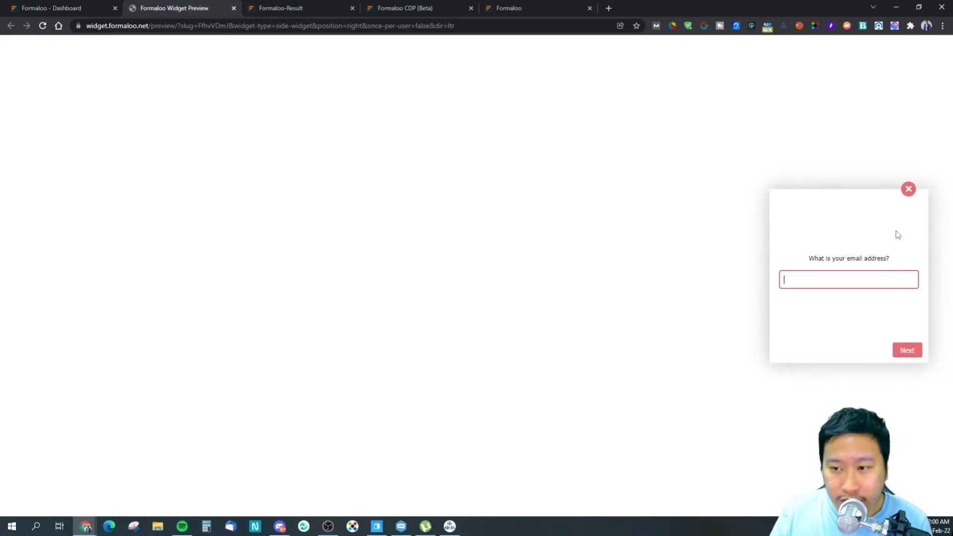
click(908, 191)
click(938, 208)
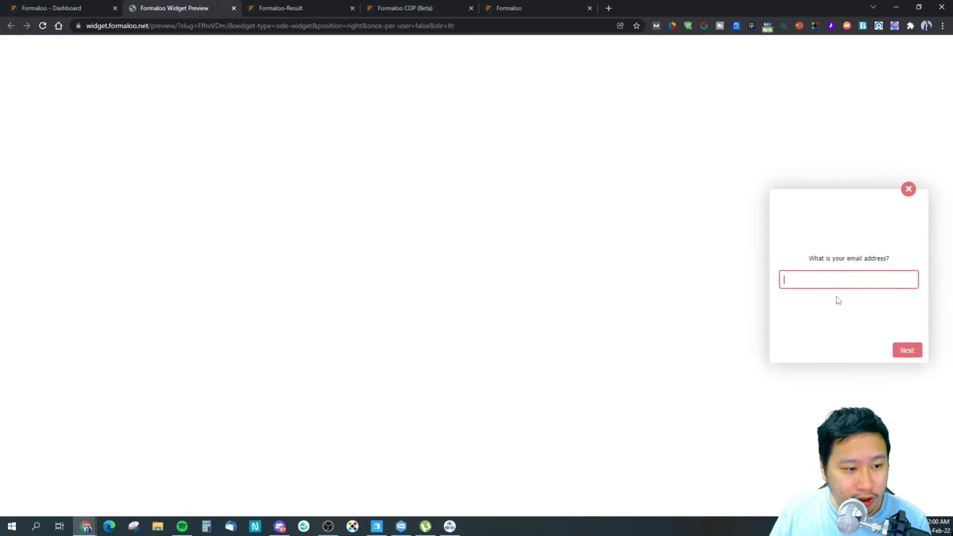
Step: Enter an email address, pass the Good/Bad question, close the widget and return to the embed code
click(865, 284)
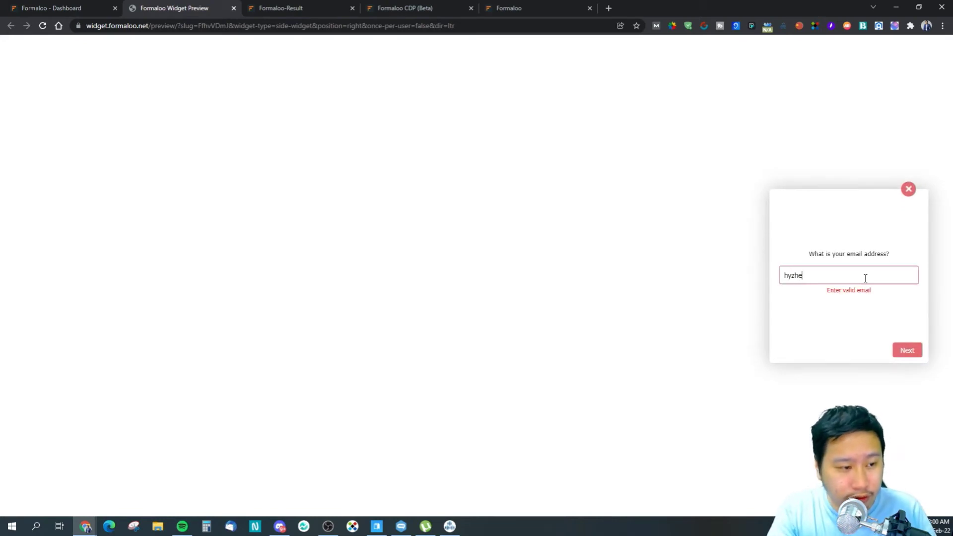
key(Return)
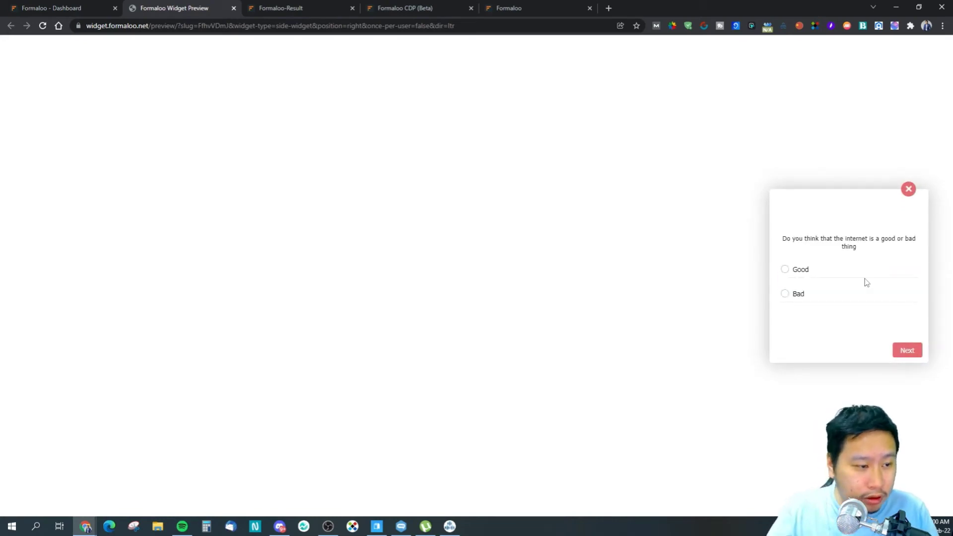
click(900, 351)
click(912, 189)
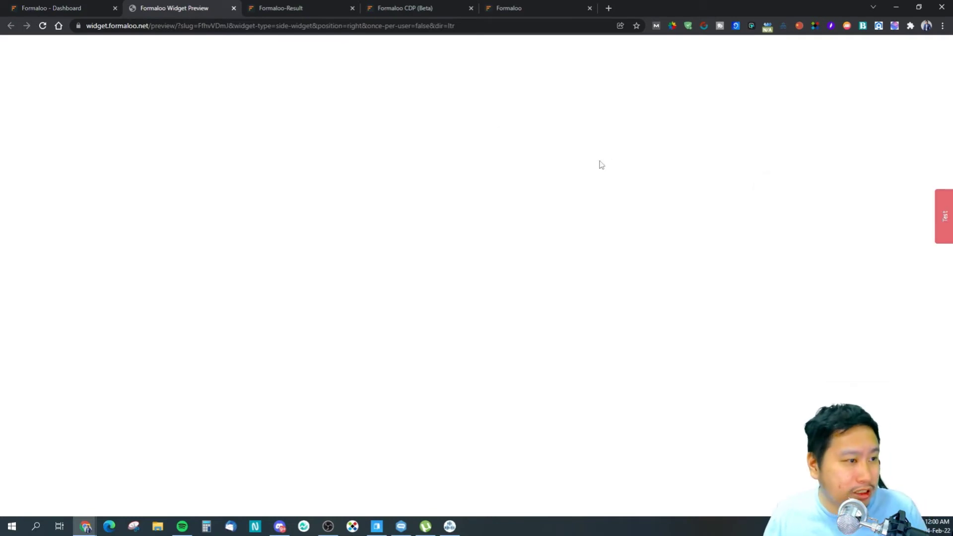
click(79, 7)
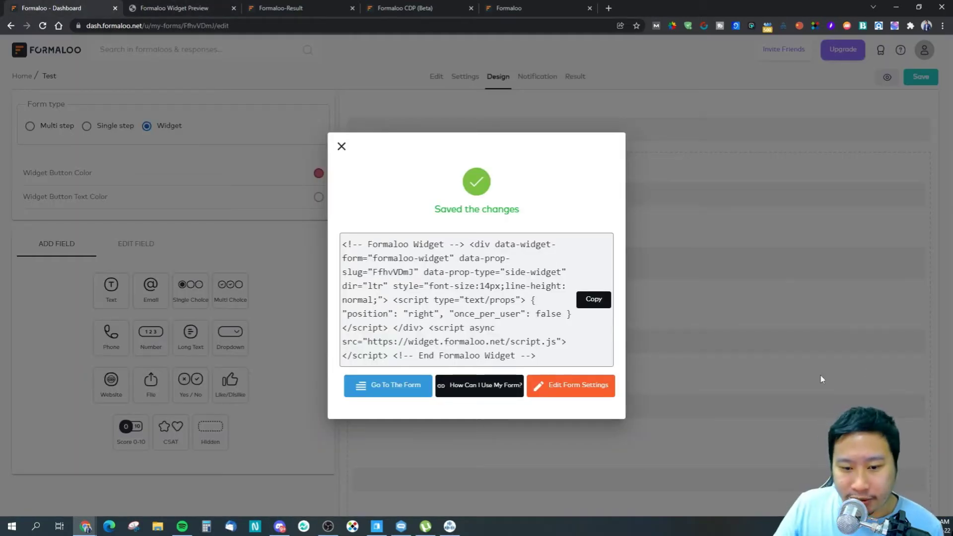